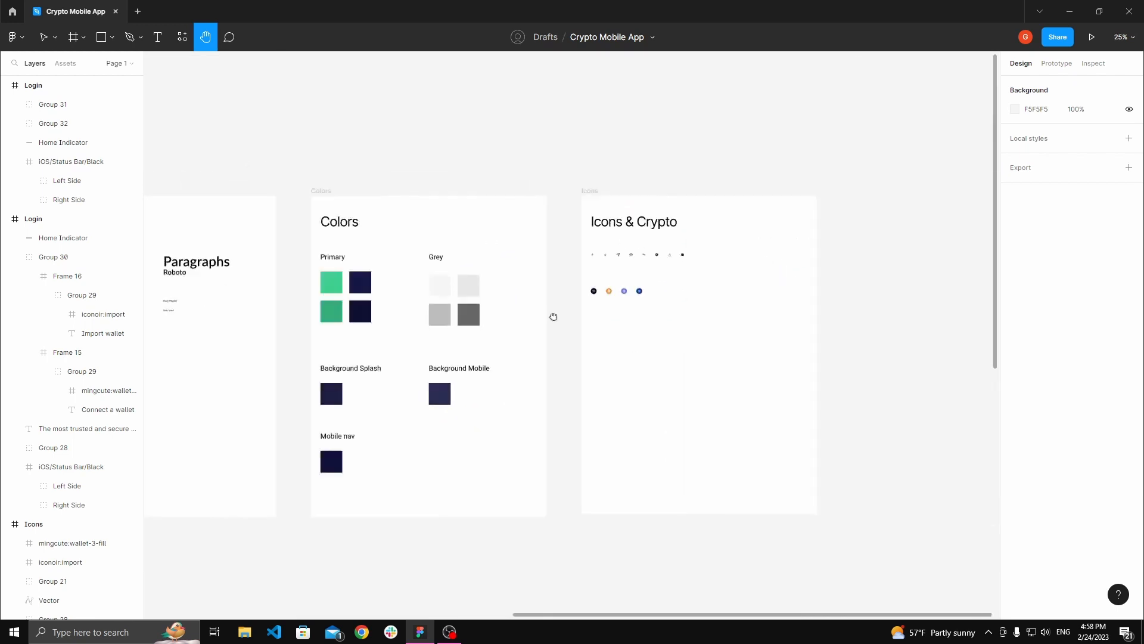
Step: Copy the eye icon from the Icons & Crypto board
scroll(447, 253, "up", 4)
scroll(590, 260, "up", 3)
left_click_drag(543, 276, 603, 306)
scroll(596, 304, "up", 2)
scroll(551, 300, "up", 3)
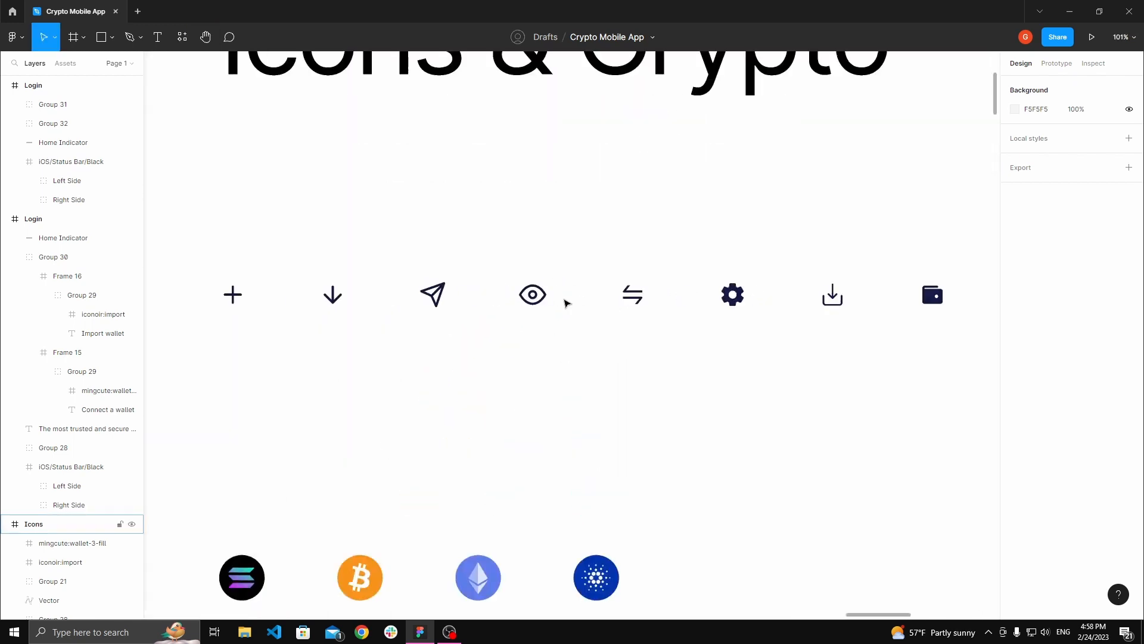
left_click(527, 298)
right_click(540, 296)
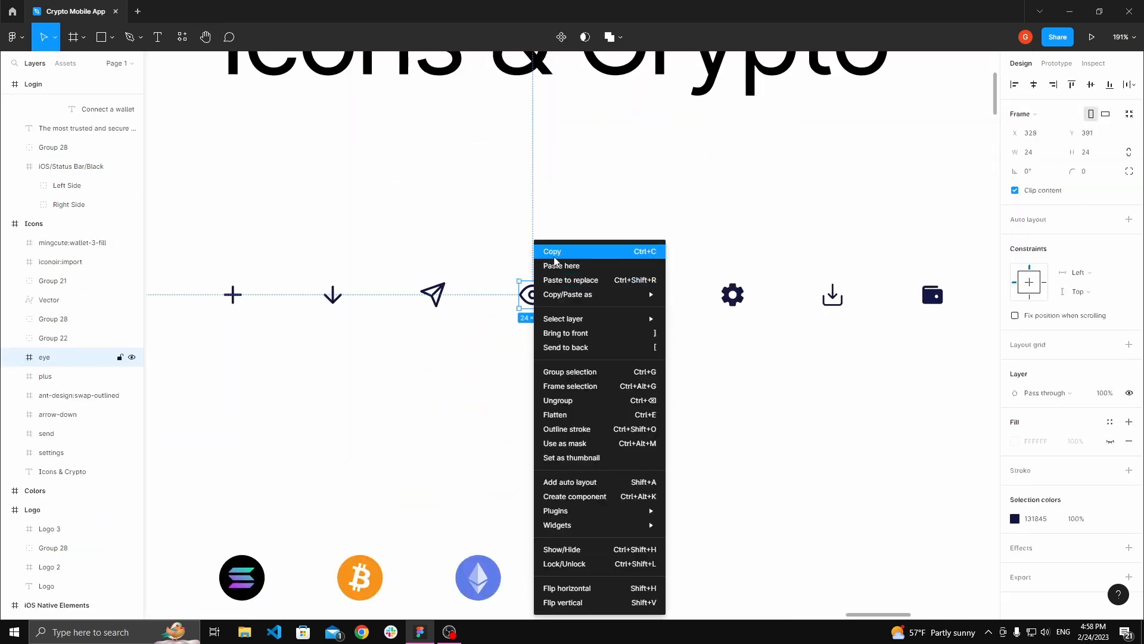
key("Escape")
Step: Paste the eye icon into the Login screen and move it up beside the total assets balance
scroll(539, 296, "down", 6)
scroll(539, 298, "down", 2)
scroll(538, 298, "down", 8)
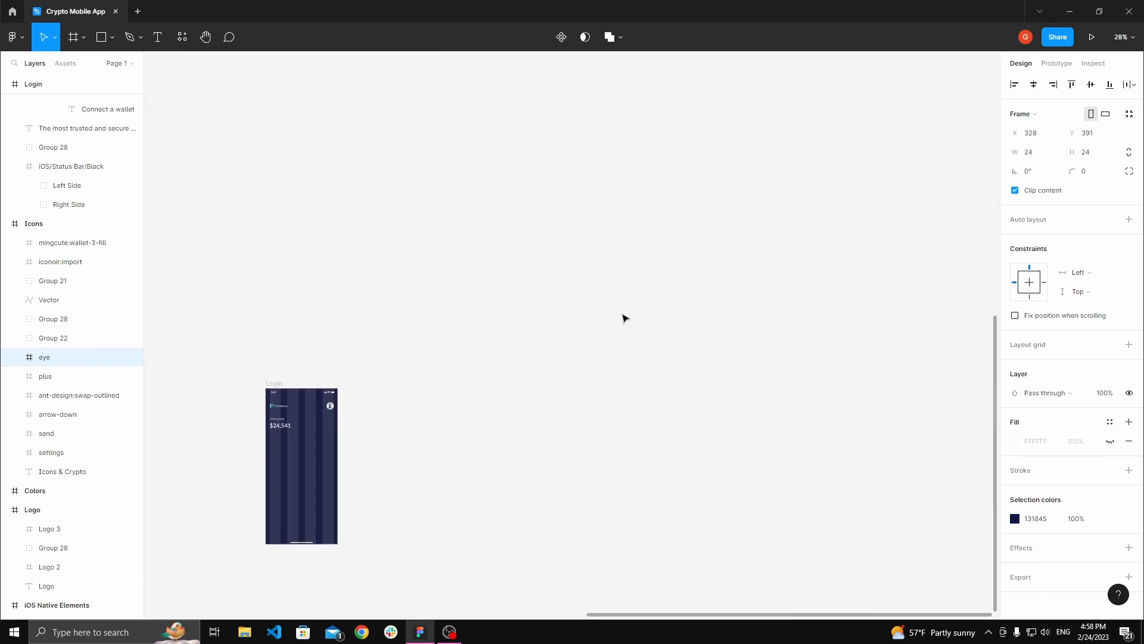
key("space")
left_click_drag(651, 337, 834, 222)
scroll(573, 279, "up", 5)
left_click_drag(569, 288, 661, 304)
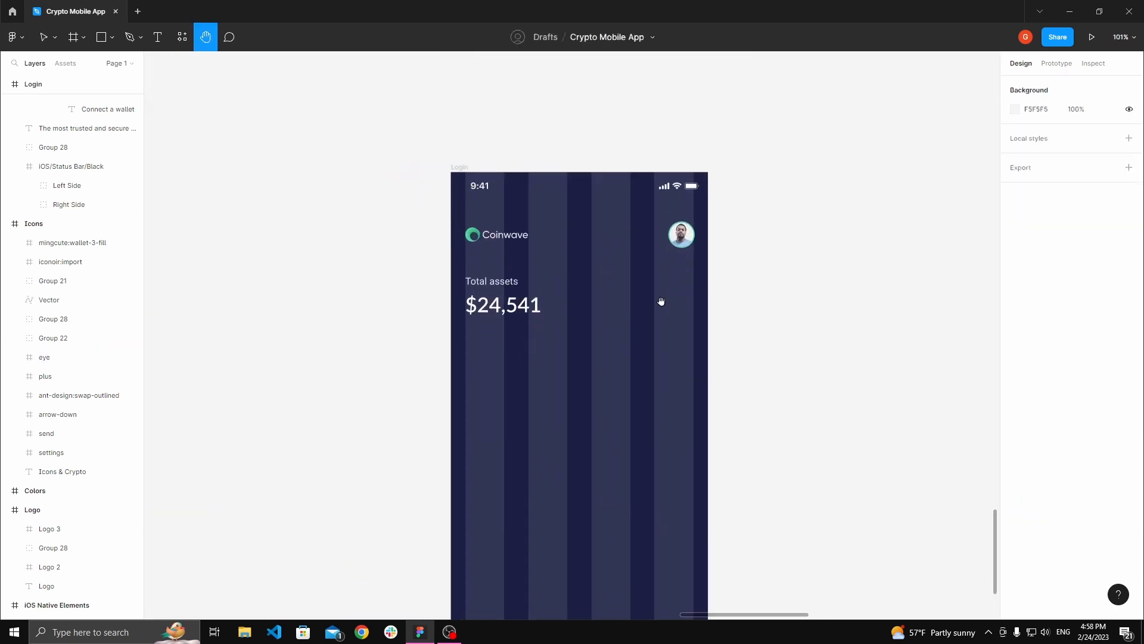
left_click(462, 167)
key("ctrl+v")
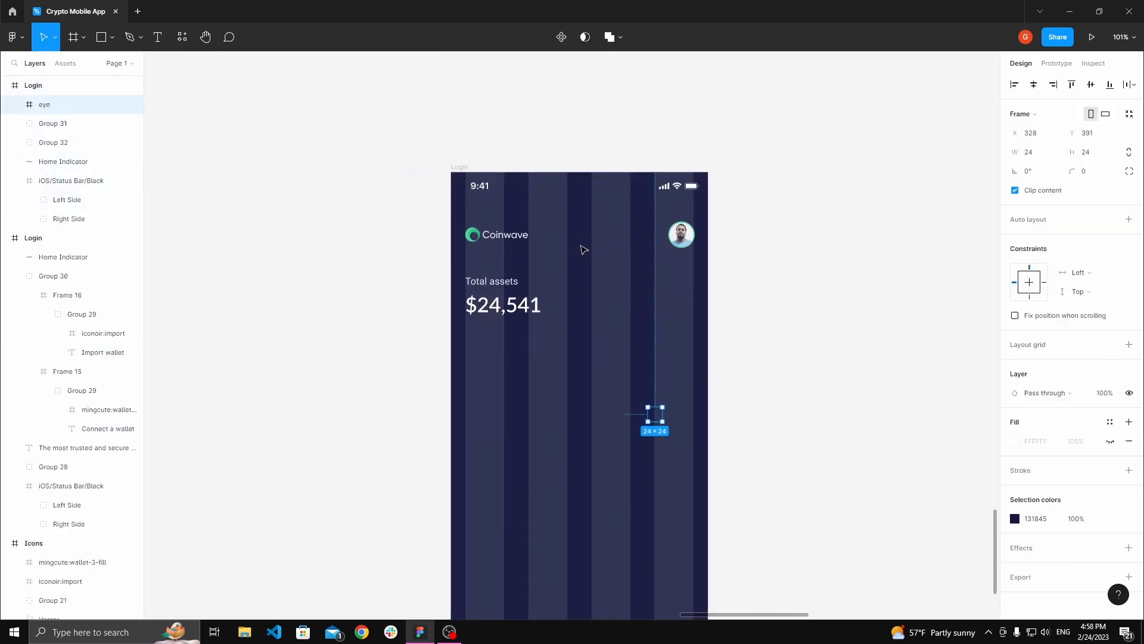
left_click_drag(656, 311, 656, 297)
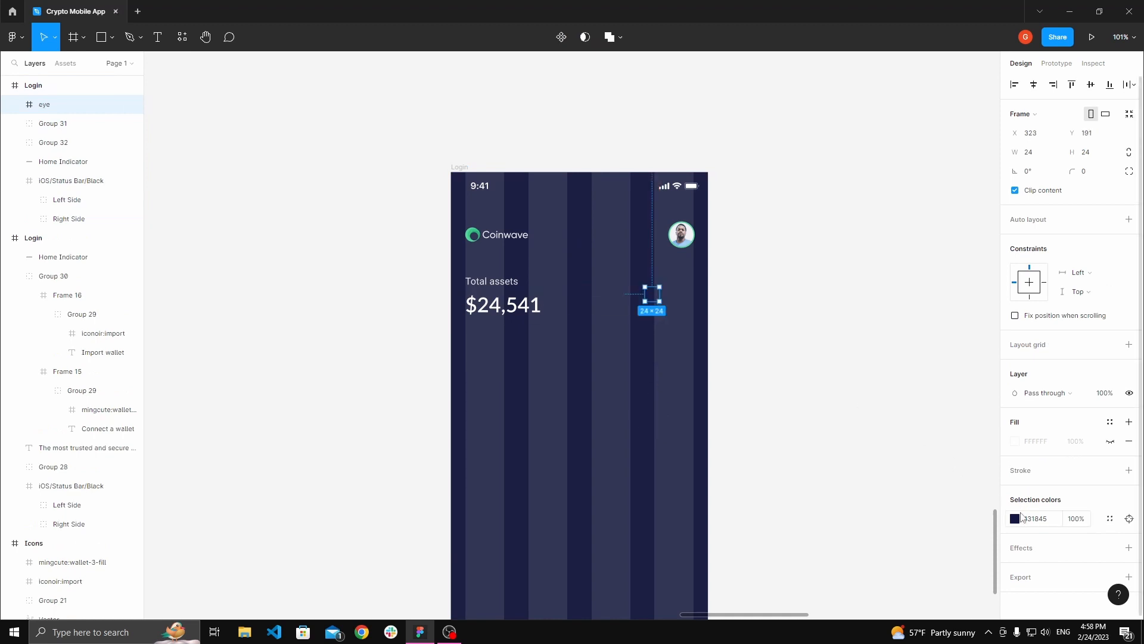
Step: Change the eye icon's colour to white FFFFFF
left_click(1015, 518)
left_click(910, 376)
left_click_drag(909, 377, 842, 320)
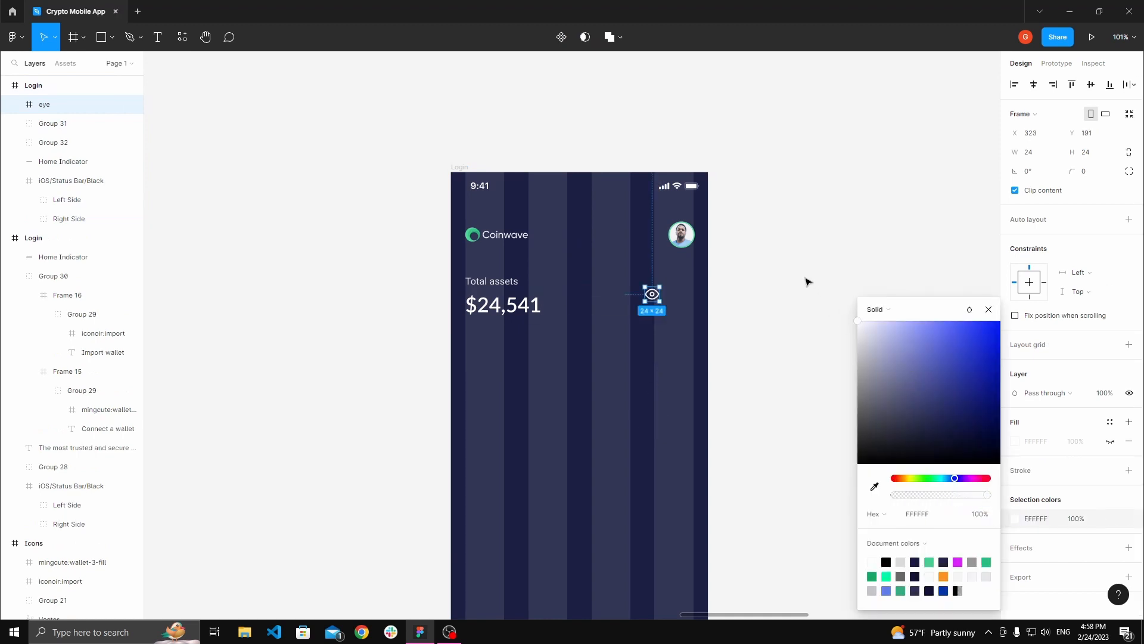
left_click(808, 281)
Step: Align the eye icon vertically with the total assets group at the screen's right edge
scroll(587, 271, "up", 3)
left_click_drag(674, 301, 708, 309)
left_click(440, 308)
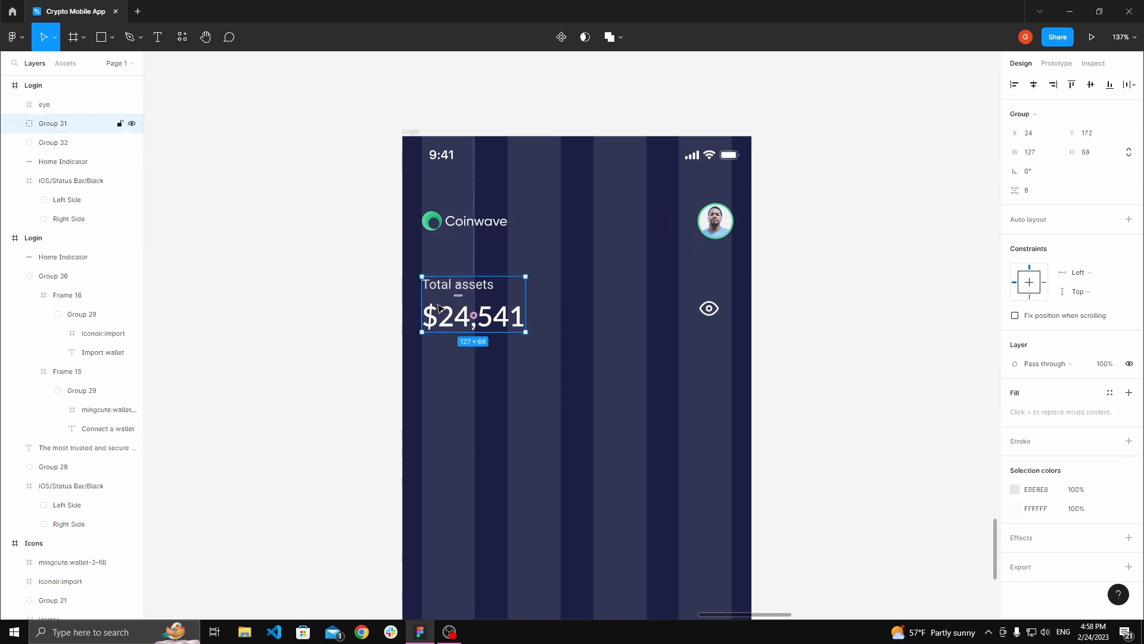
left_click(708, 309, "shift")
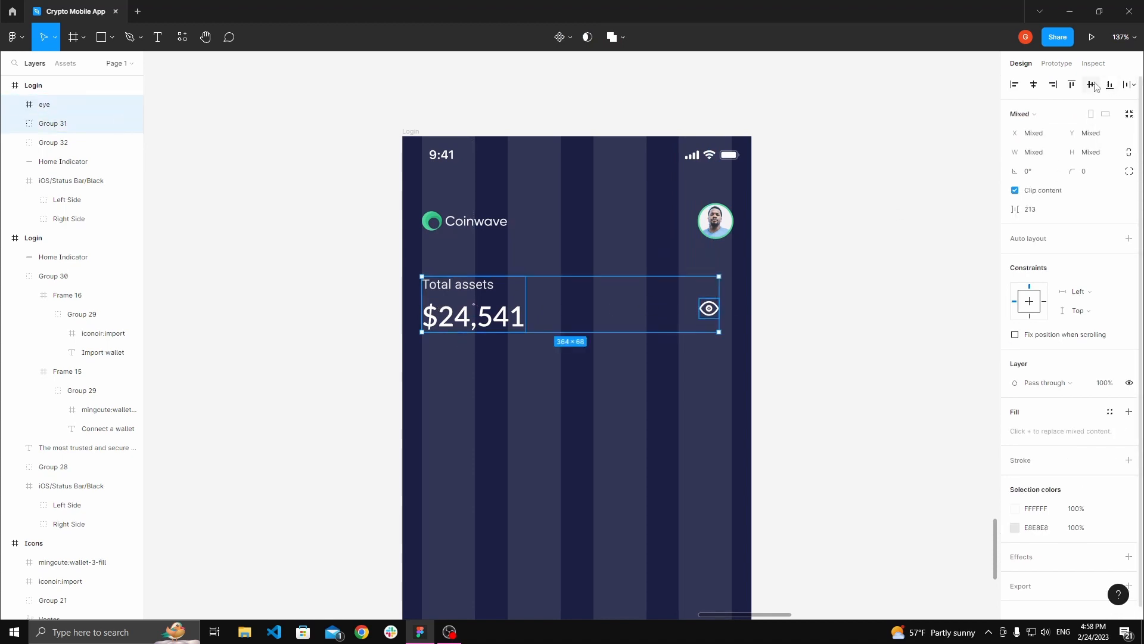
left_click(709, 305)
scroll(710, 304, "up", 5, "ctrl")
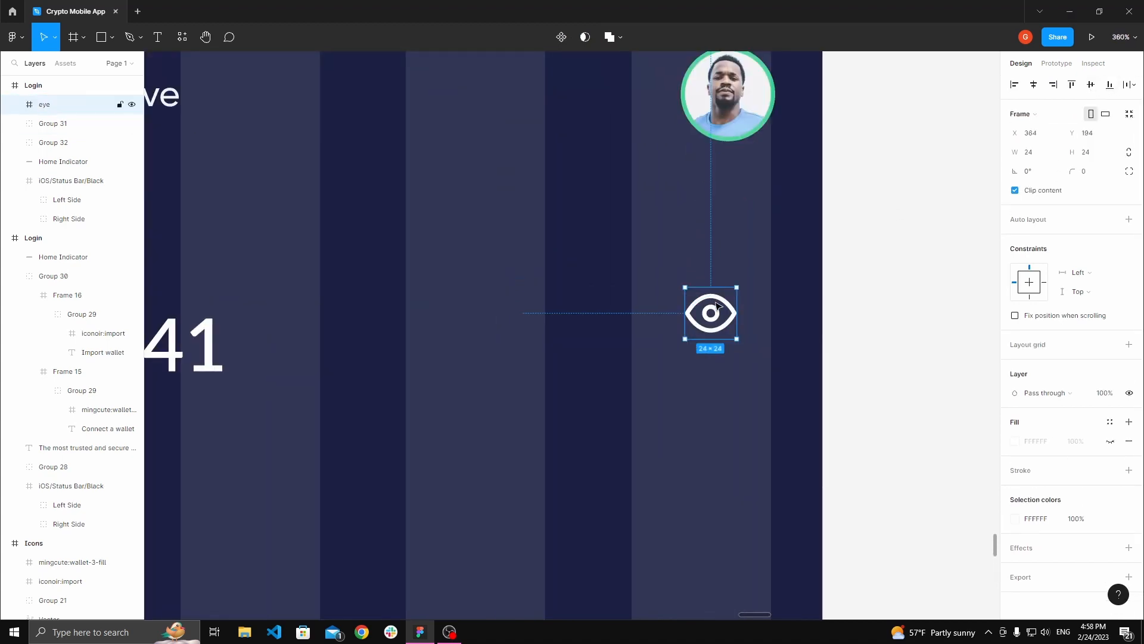
left_click_drag(711, 308, 810, 272)
left_click(789, 289)
Step: Select the plus, arrow-down, send and swap icons on the Icons & Crypto board and copy them
key("space")
scroll(790, 289, "down", 3)
scroll(805, 237, "down", 3, "ctrl")
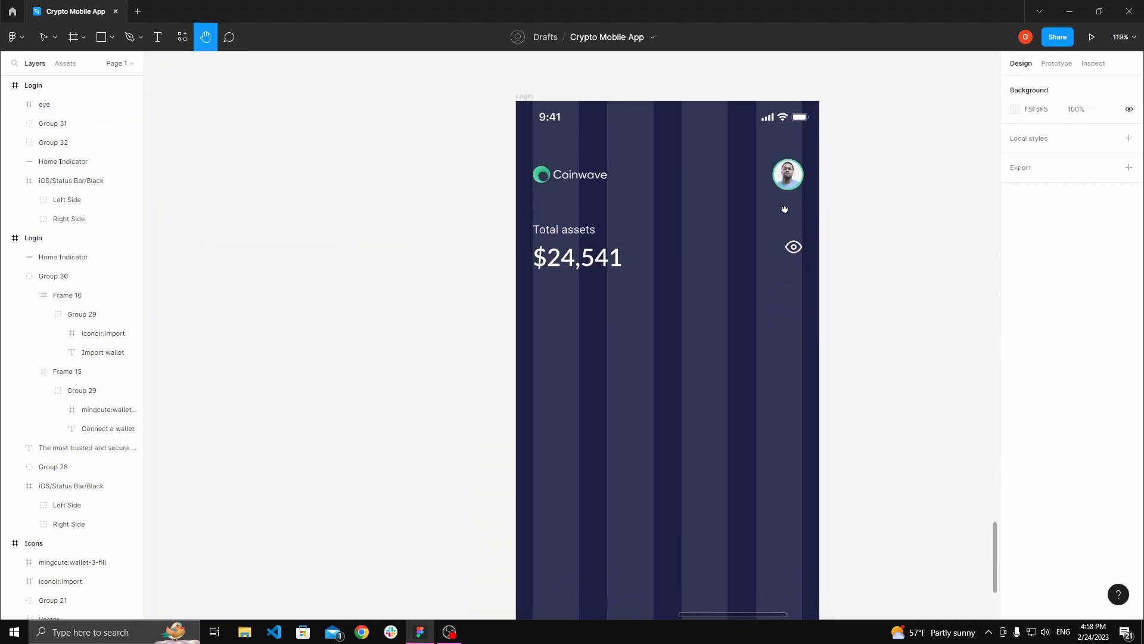
scroll(715, 260, "up", 2)
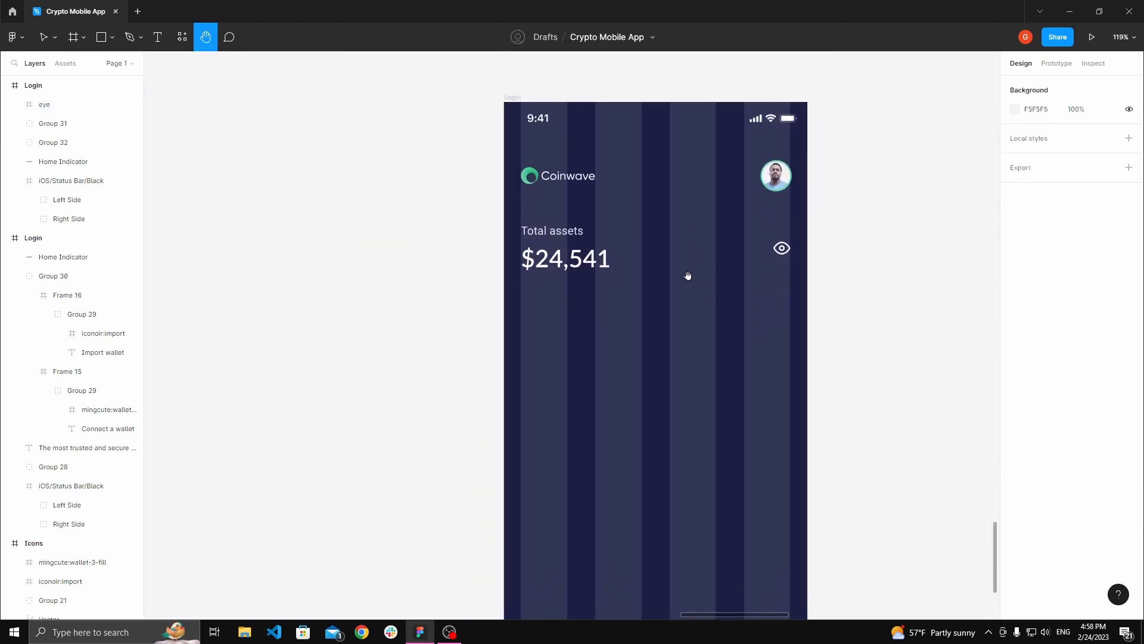
scroll(688, 275, "down", 2, "ctrl")
scroll(596, 269, "down", 3)
scroll(561, 229, "down", 5, "ctrl")
left_click_drag(550, 192, 700, 413)
scroll(558, 236, "down", 4, "ctrl")
left_click_drag(417, 77, 599, 329)
left_click_drag(447, 220, 414, 234)
left_click_drag(897, 257, 555, 218)
scroll(636, 220, "up", 4, "ctrl")
scroll(532, 258, "up", 2, "ctrl")
scroll(495, 228, "up", 1, "ctrl")
left_click(474, 258)
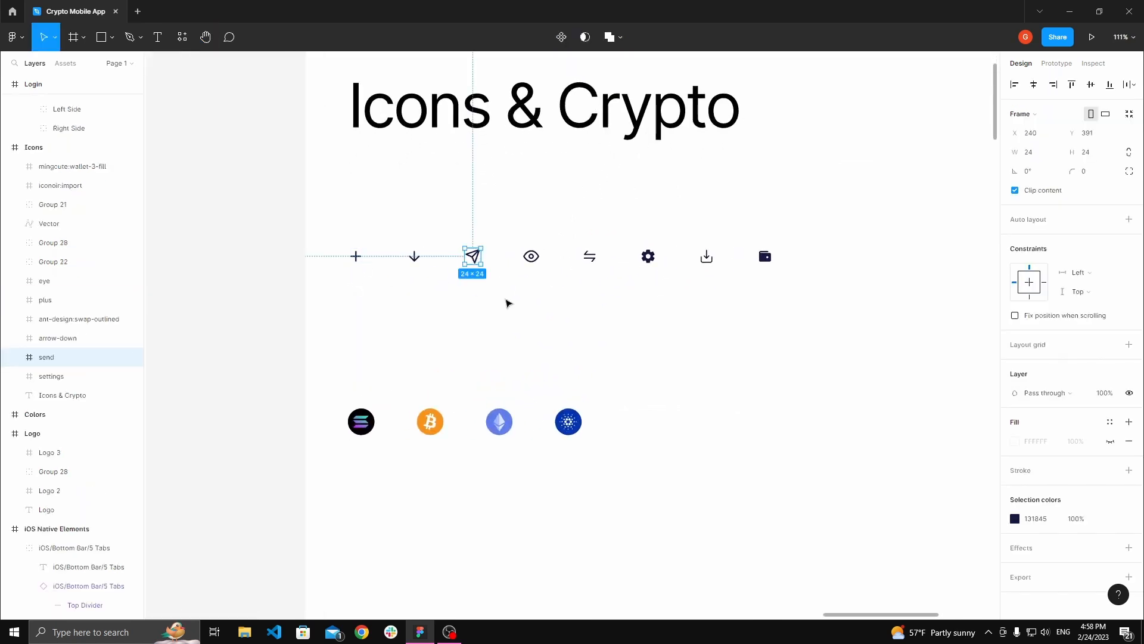
left_click(415, 260, "shift")
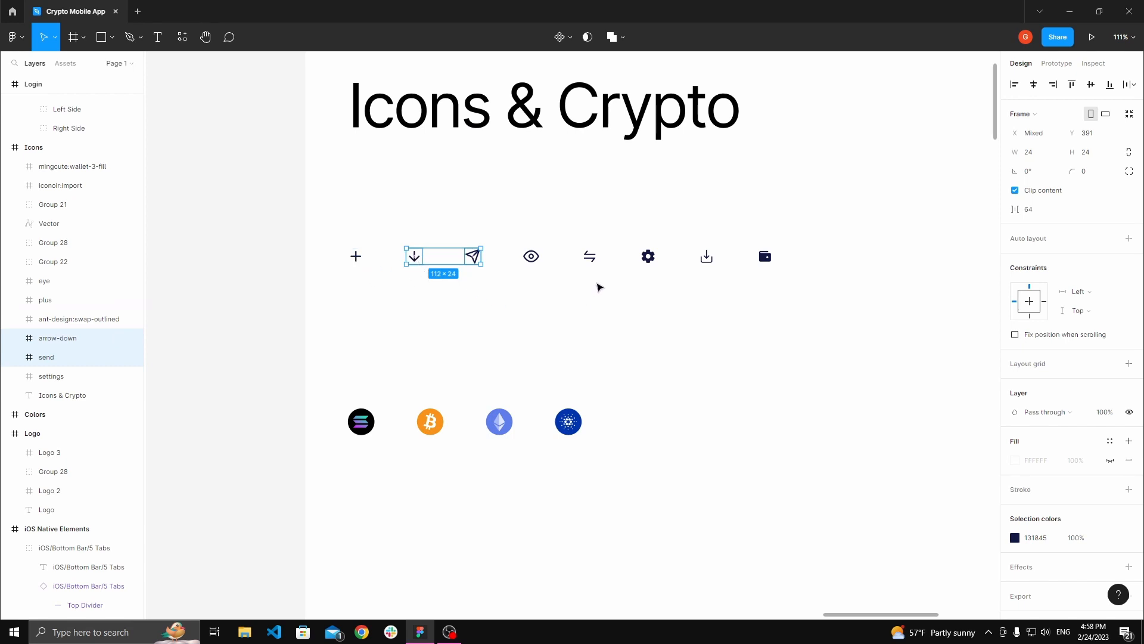
left_click(589, 261, "shift")
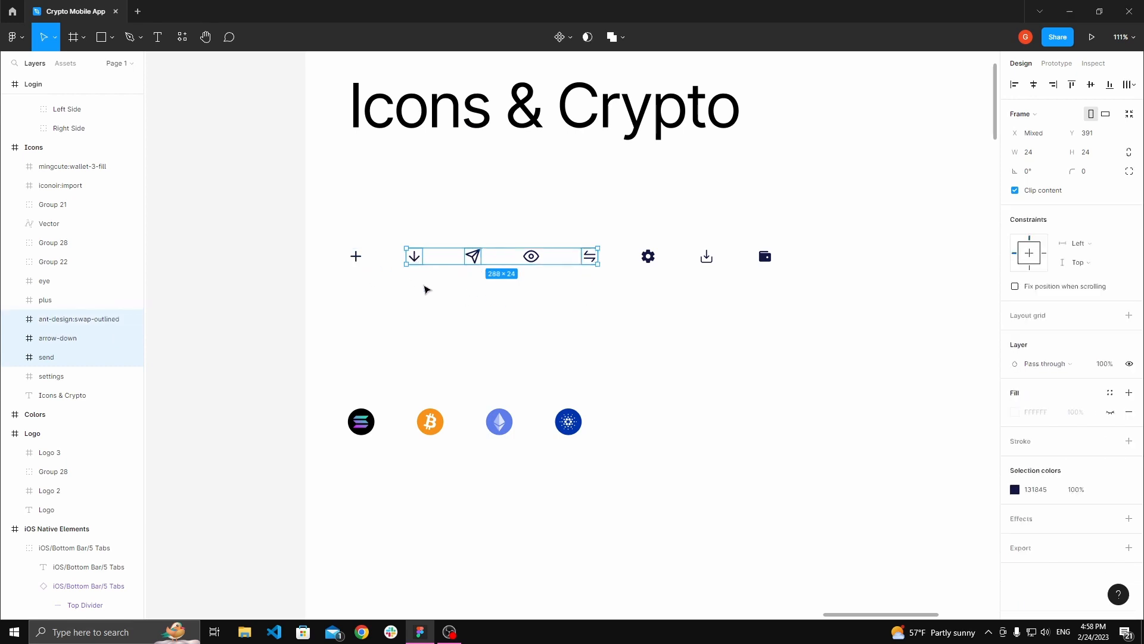
left_click(356, 258, "shift")
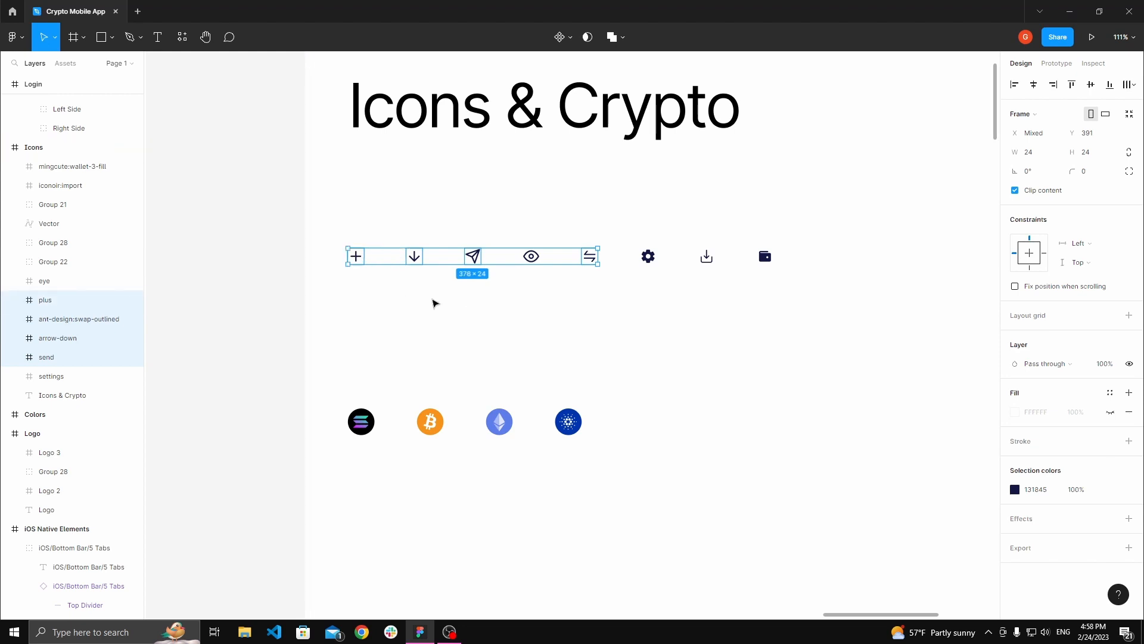
Step: Paste the four action icons into the Login screen and drag them below the balance
key("h")
scroll(440, 299, "down", 7)
left_click_drag(507, 516, 523, 286)
left_click_drag(436, 484, 642, 191)
scroll(520, 292, "up", 3)
left_click_drag(537, 285, 544, 240)
scroll(605, 212, "up", 2)
key("v")
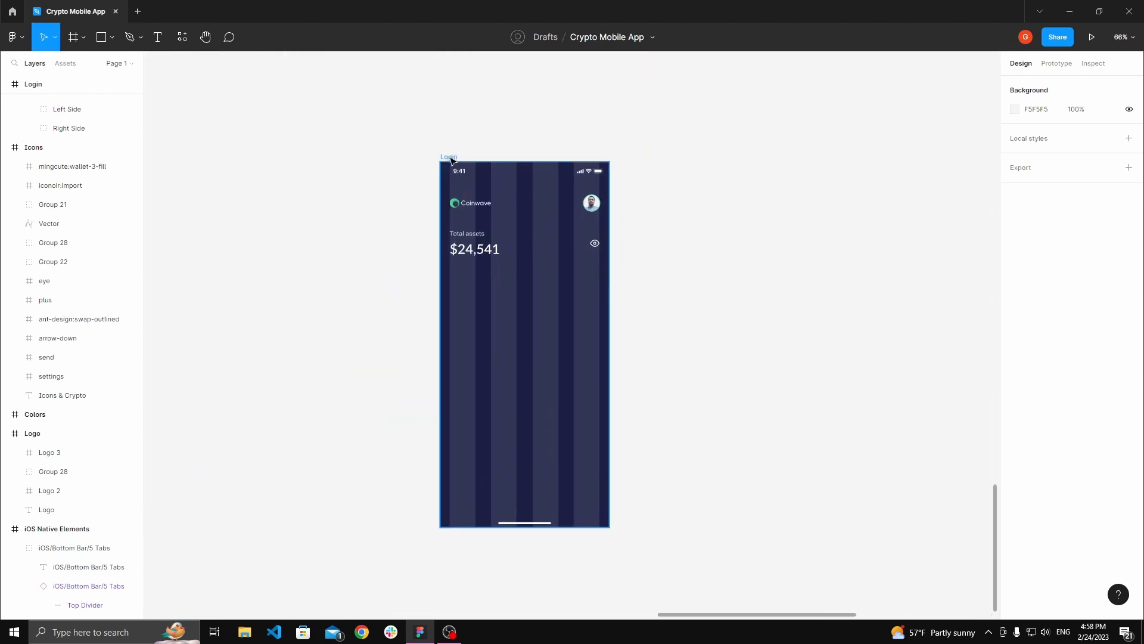
left_click(451, 160)
key("ctrl+z")
left_click_drag(533, 326, 521, 294)
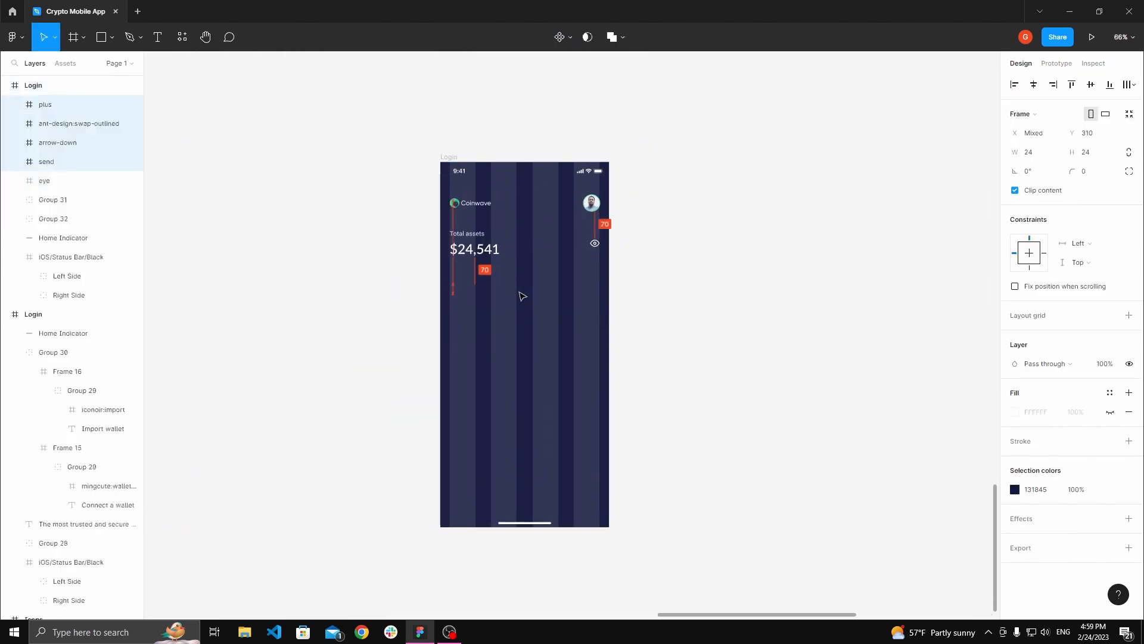
Step: Change the four pasted icons' colour to white
left_click(1015, 489)
left_click_drag(956, 423, 812, 294)
left_click(662, 229)
Step: Spread the plus, arrow-down, send and swap icons across the screen below the balance
key("space")
left_click_drag(659, 227, 718, 237)
scroll(602, 281, "up", 5)
left_click_drag(725, 323, 694, 305)
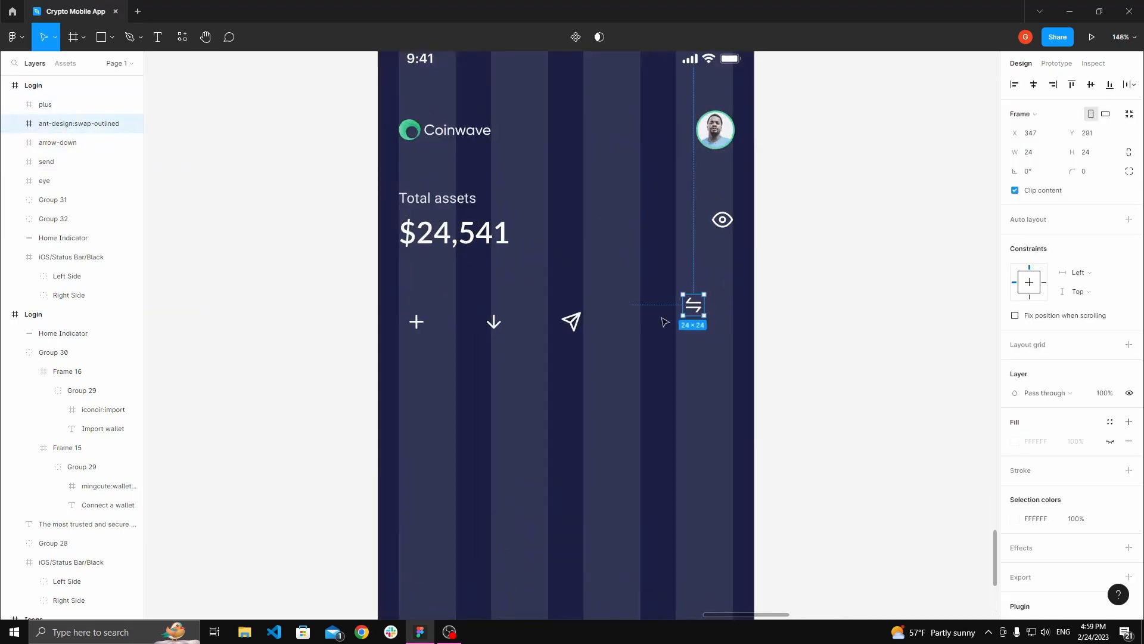
left_click_drag(572, 323, 622, 301)
left_click_drag(491, 323, 497, 284)
left_click_drag(417, 322, 421, 277)
left_click(462, 316)
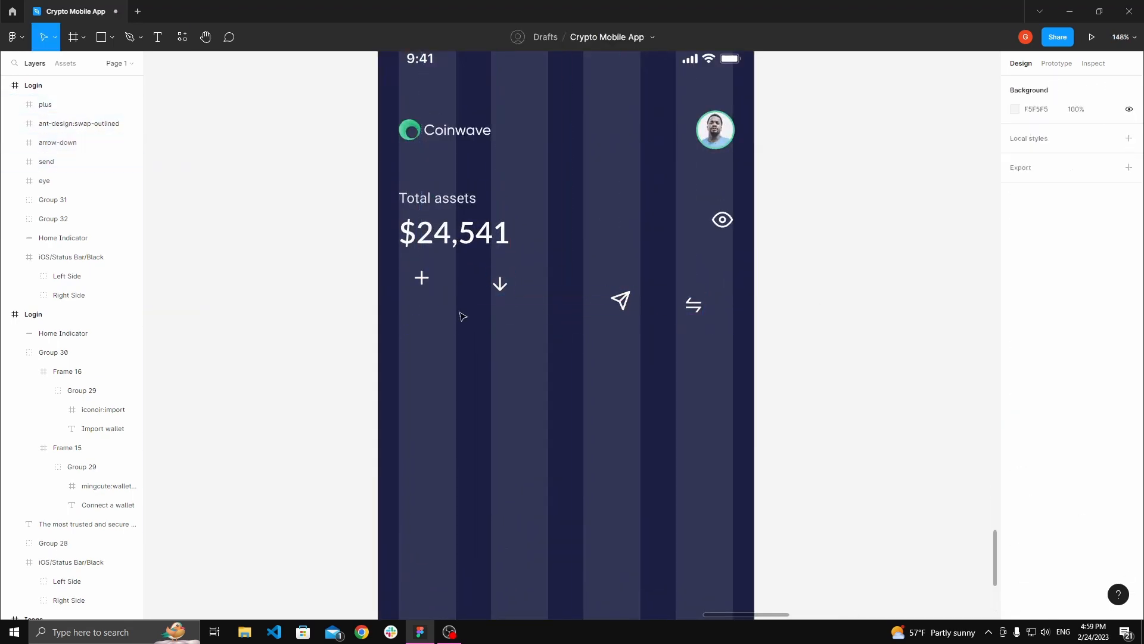
Step: Draw a circle about 64 × 64 px below the plus icon
scroll(459, 319, "up", 1)
key("space")
left_click_drag(456, 321, 478, 279)
key("o")
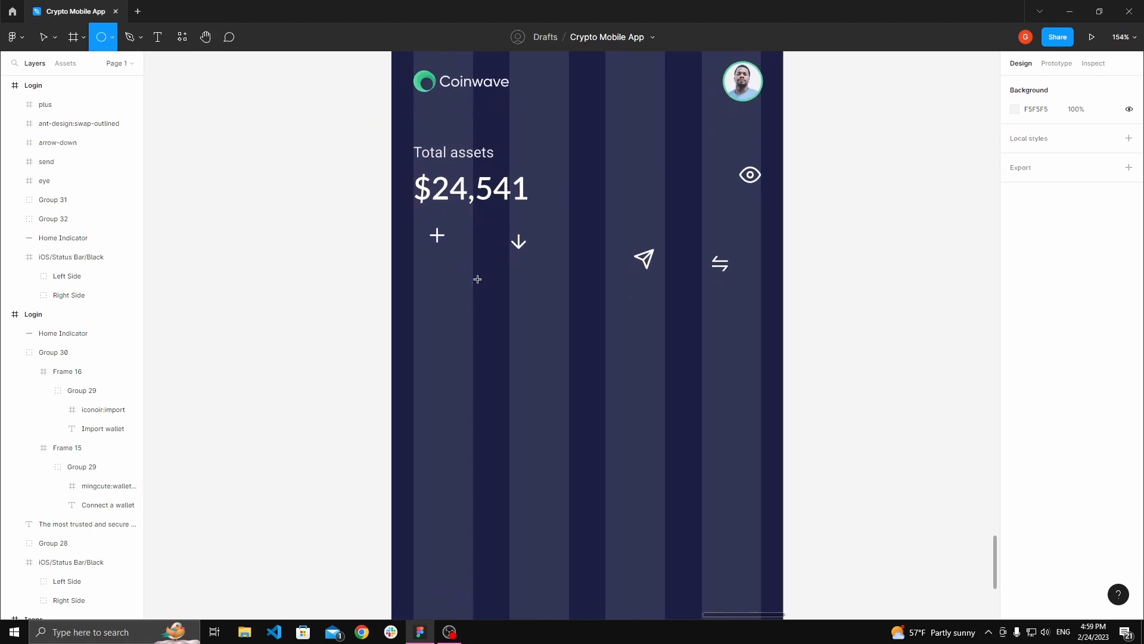
left_click_drag(415, 278, 470, 337)
key("space")
scroll(446, 275, "up", 4)
left_click_drag(462, 282, 474, 284)
scroll(474, 284, "up", 5)
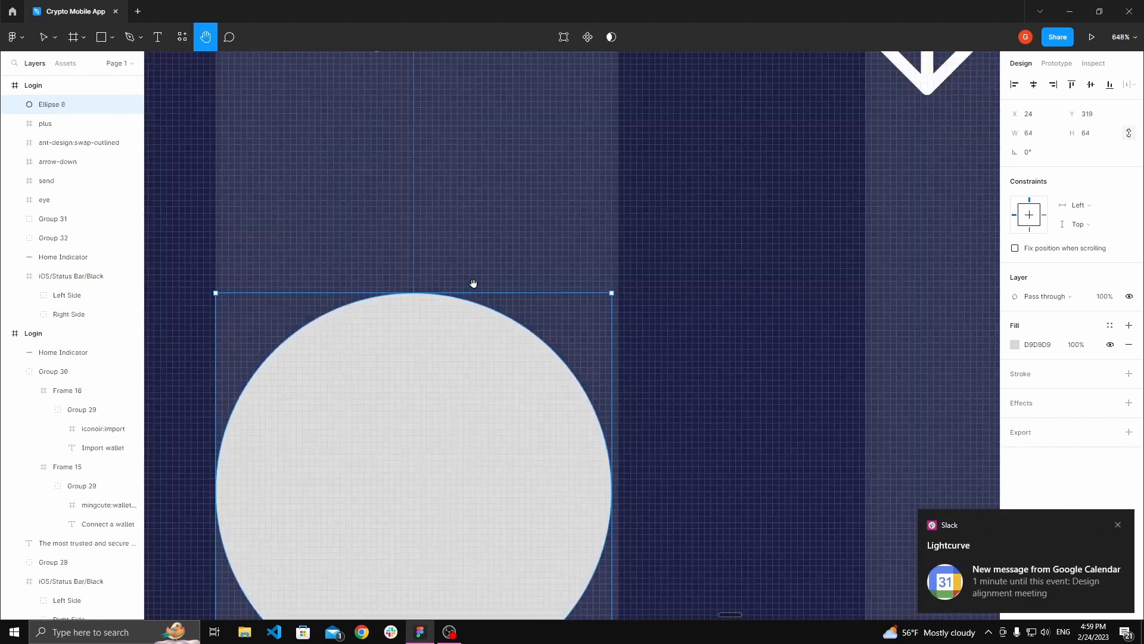
Step: Resize the circle to 65 × 65 px
scroll(512, 295, "down", 5)
scroll(590, 483, "up", 2)
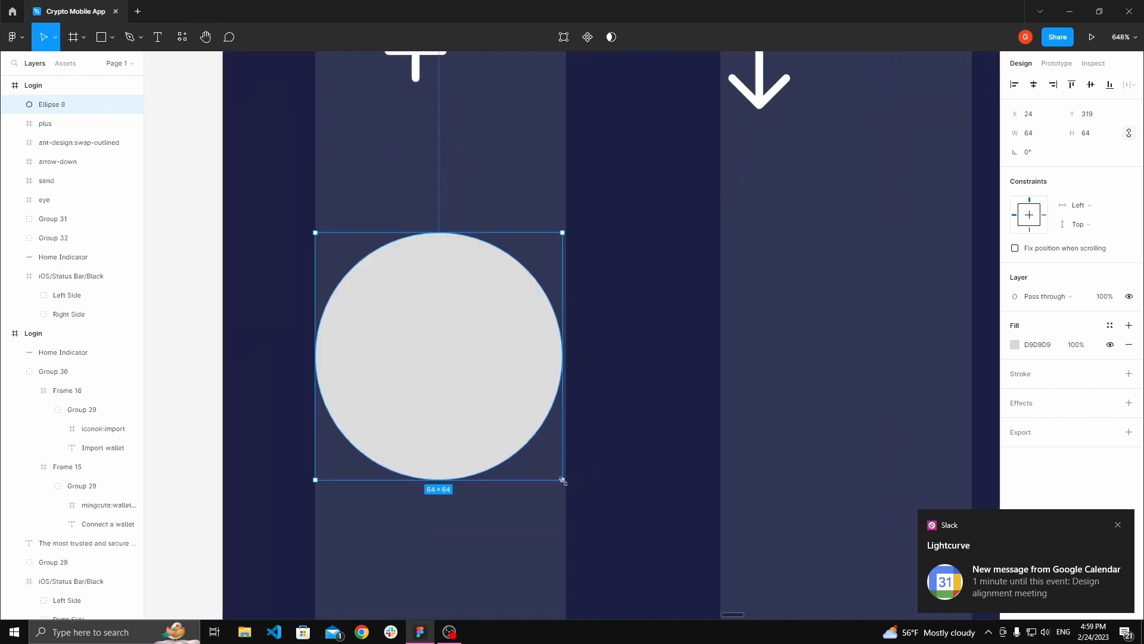
left_click_drag(563, 480, 565, 482)
Step: Duplicate the circle to the right, below the arrow-down icon
key("space")
left_click_drag(591, 426, 574, 412)
scroll(521, 360, "up", 2)
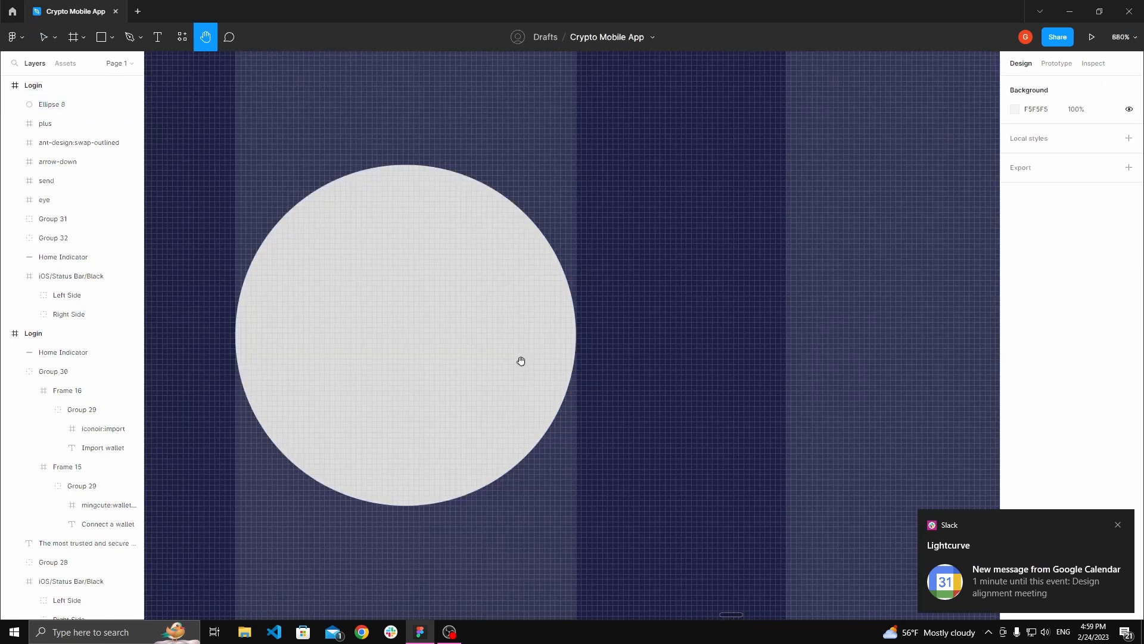
scroll(519, 359, "down", 3)
scroll(497, 356, "up", 2)
scroll(513, 352, "down", 6)
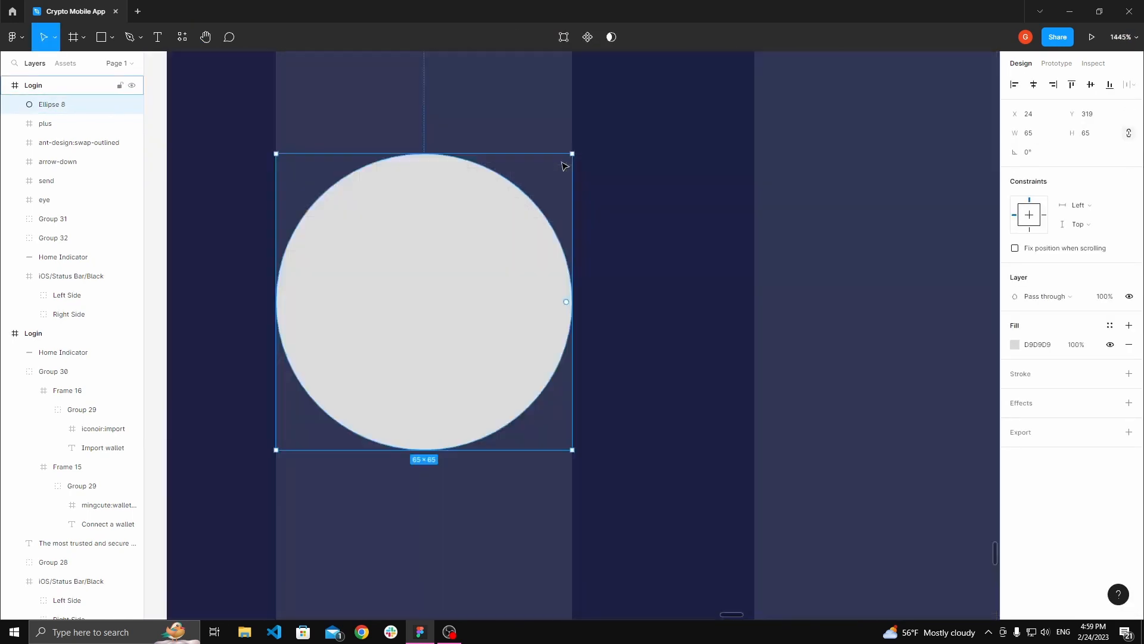
key("space")
left_click_drag(480, 373, 580, 404)
scroll(580, 404, "up", 5)
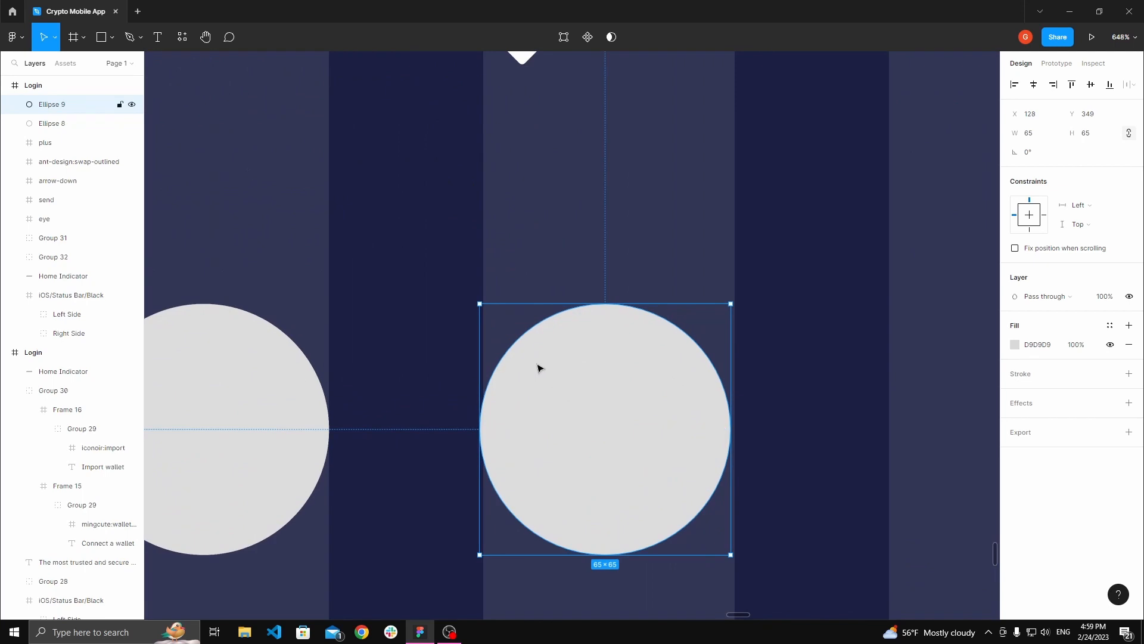
scroll(558, 330, "down", 5)
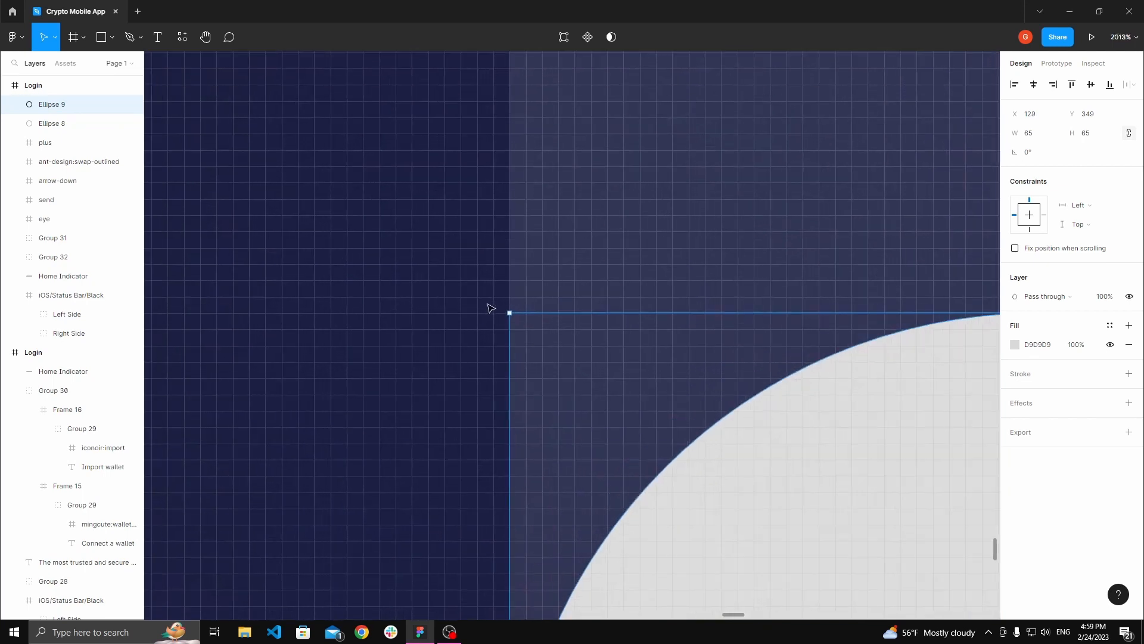
Step: Duplicate another circle to the right, below the send icon
left_click_drag(542, 350, 690, 354)
key("h")
scroll(692, 309, "up", 10)
left_click_drag(685, 312, 359, 287)
scroll(628, 352, "down", 8)
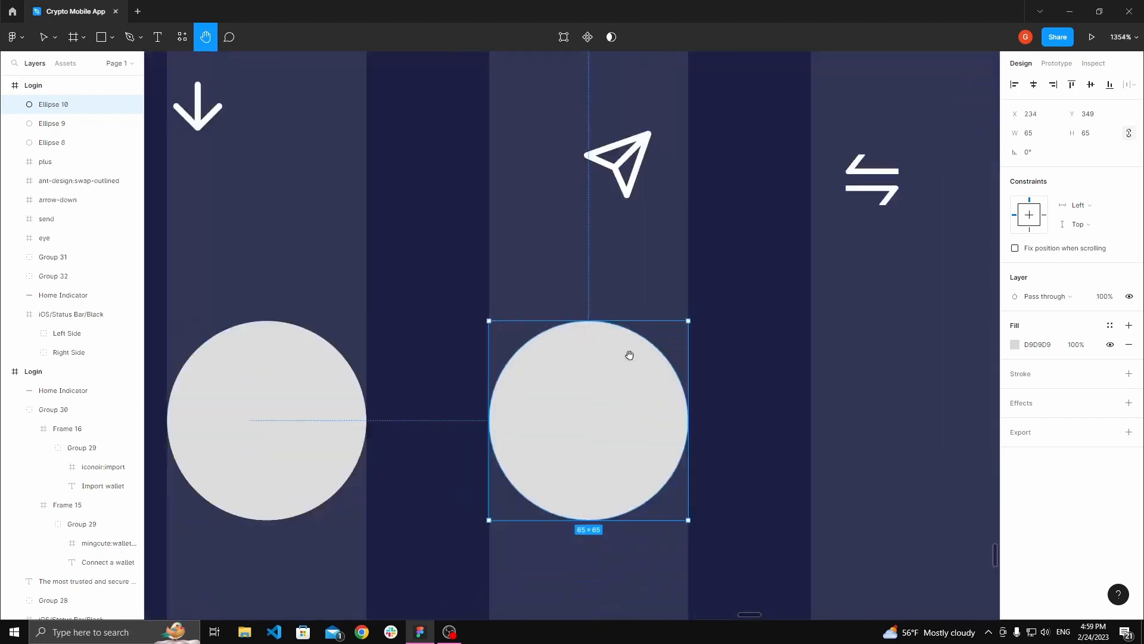
Step: Duplicate a fourth circle at the right end of the row, below the swap icon
key("v")
left_click_drag(562, 365, 706, 369)
key("Escape")
key("h")
left_click(743, 360)
key("alt")
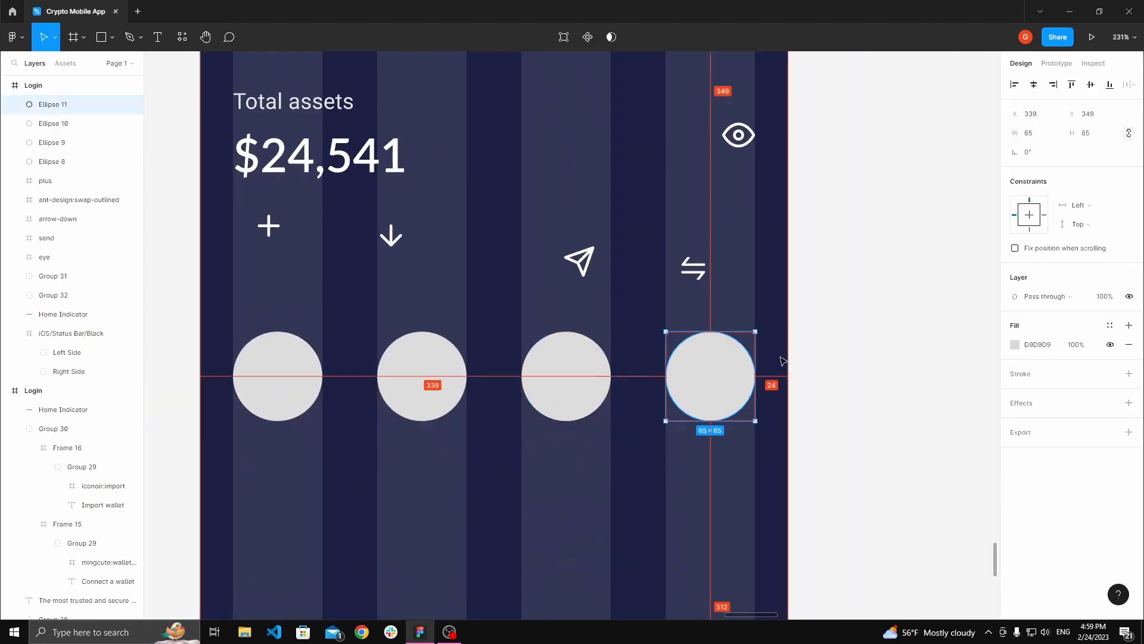
Step: Select the four circles to examine their spacing
key("space")
left_click_drag(284, 317, 363, 307)
left_click(350, 342)
key("alt")
left_click(448, 299)
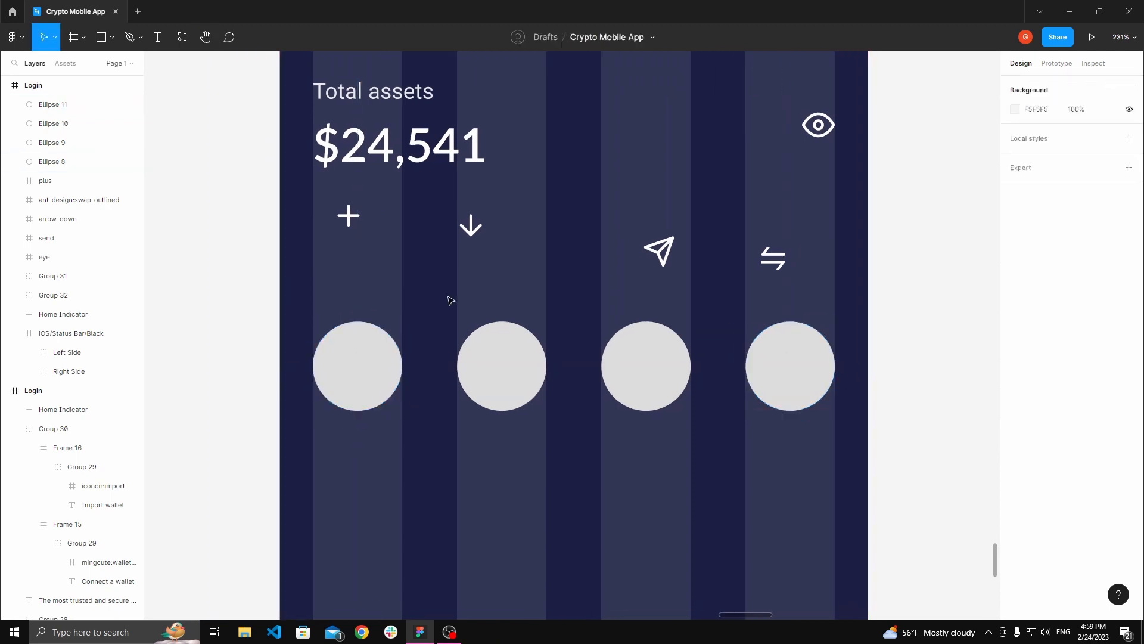
scroll(448, 300, "down", 2)
key("space")
left_click_drag(442, 303, 386, 294)
left_click(348, 323)
left_click(423, 319, "shift")
left_click(498, 322, "shift")
left_click(587, 329, "shift")
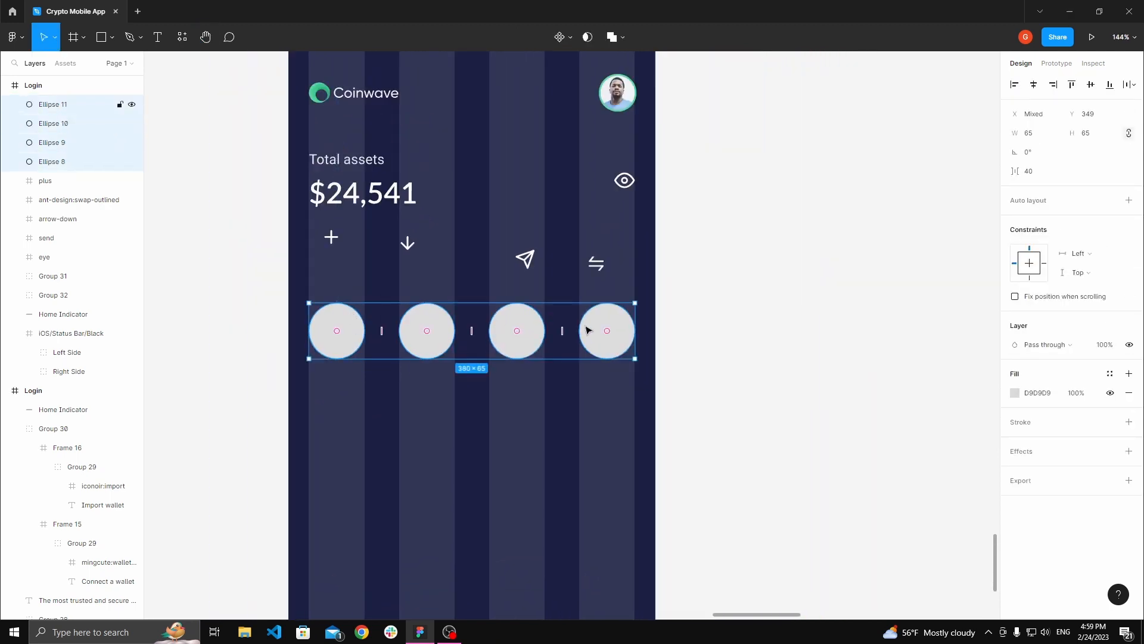
left_click(753, 230)
Step: Hide the Login frame's 4-column layout grid
key("space")
left_click_drag(395, 316, 467, 356)
key("space")
scroll(467, 355, "down", 2)
left_click(403, 191)
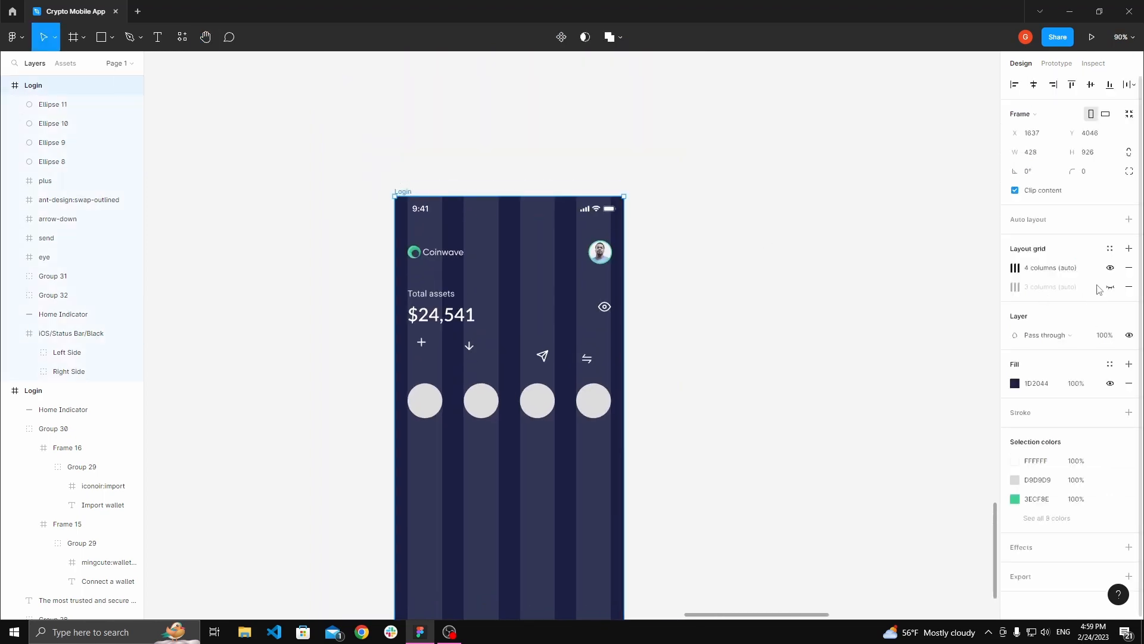
left_click(1110, 268)
left_click(825, 319)
scroll(485, 333, "up", 3)
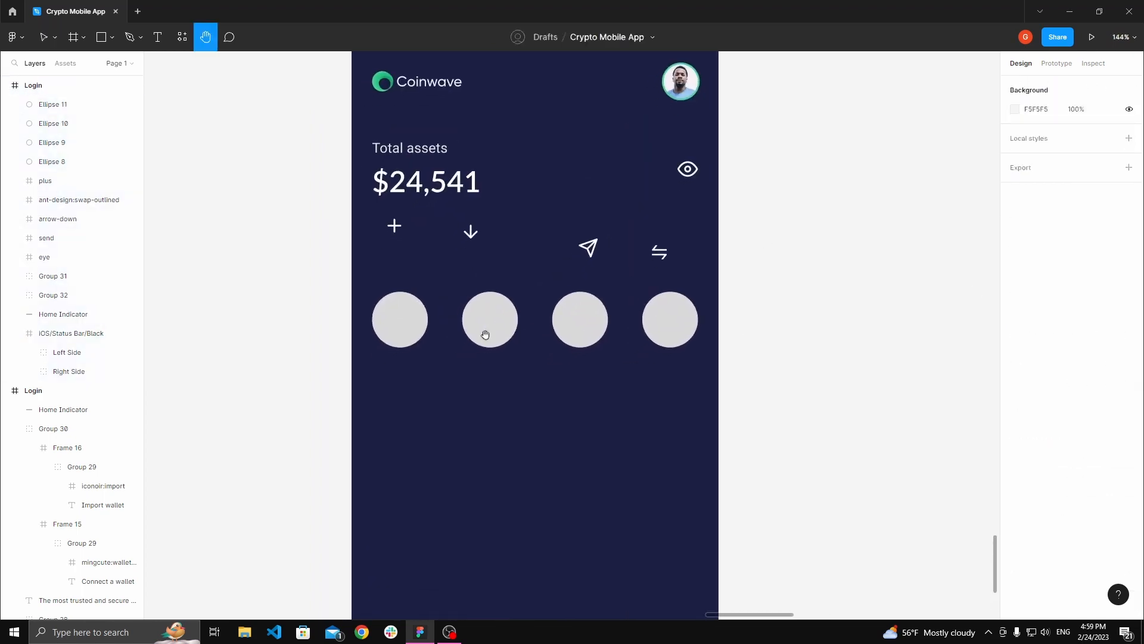
Step: Recolor the four circles to 26294E by sampling the background color and adjusting it
left_click(403, 330)
left_click(496, 337, "shift")
left_click(584, 335, "shift")
left_click(679, 334, "shift")
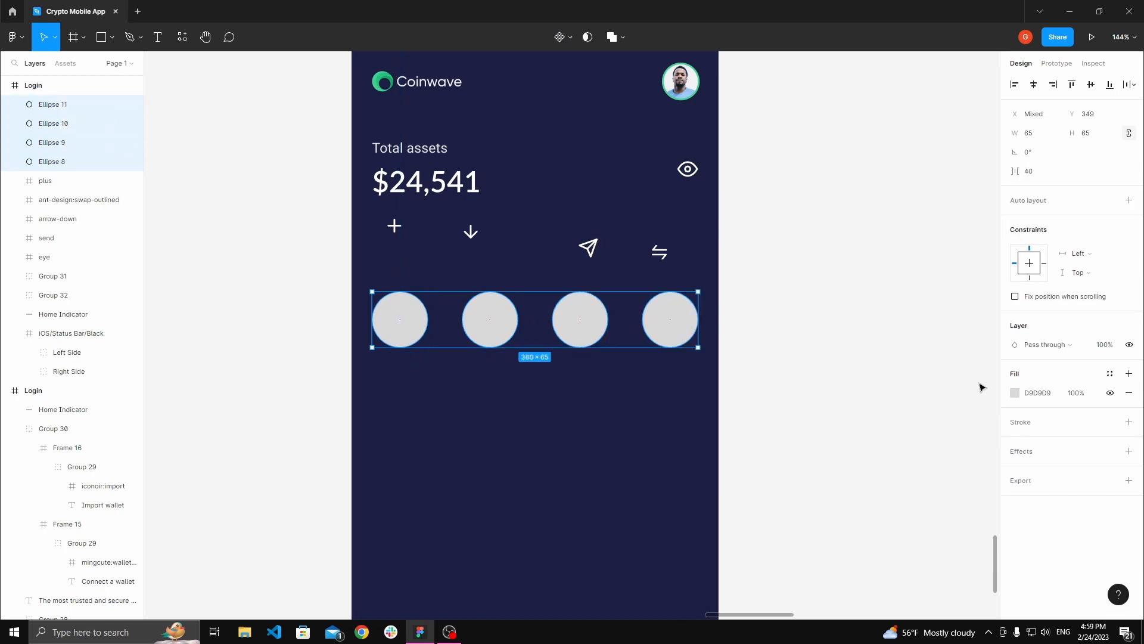
left_click(1015, 394)
left_click(874, 486)
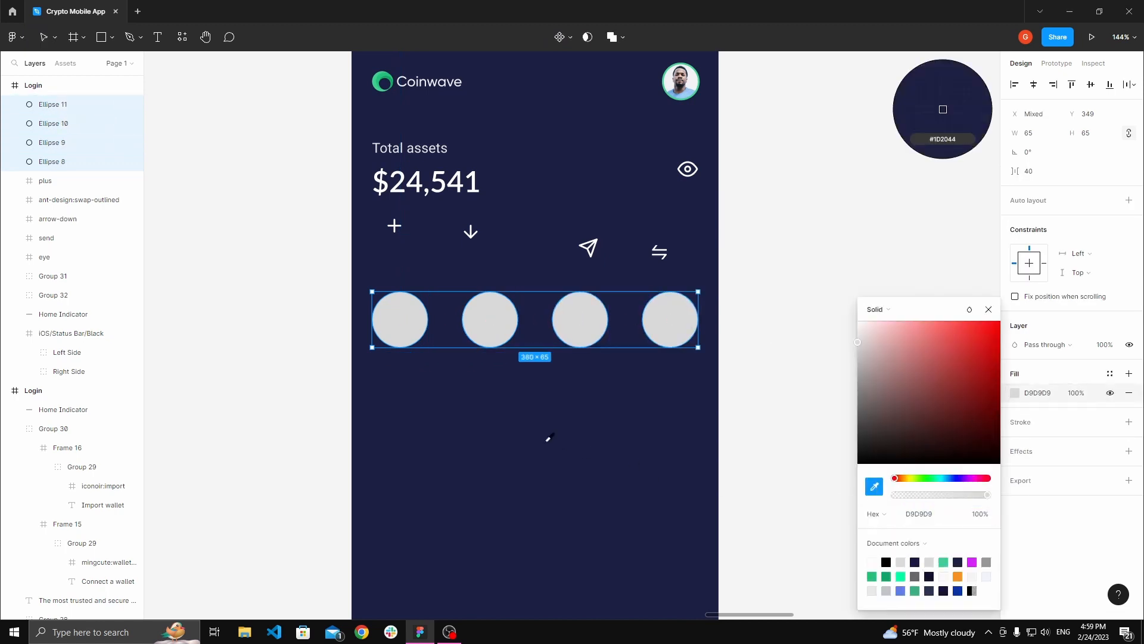
left_click(538, 209)
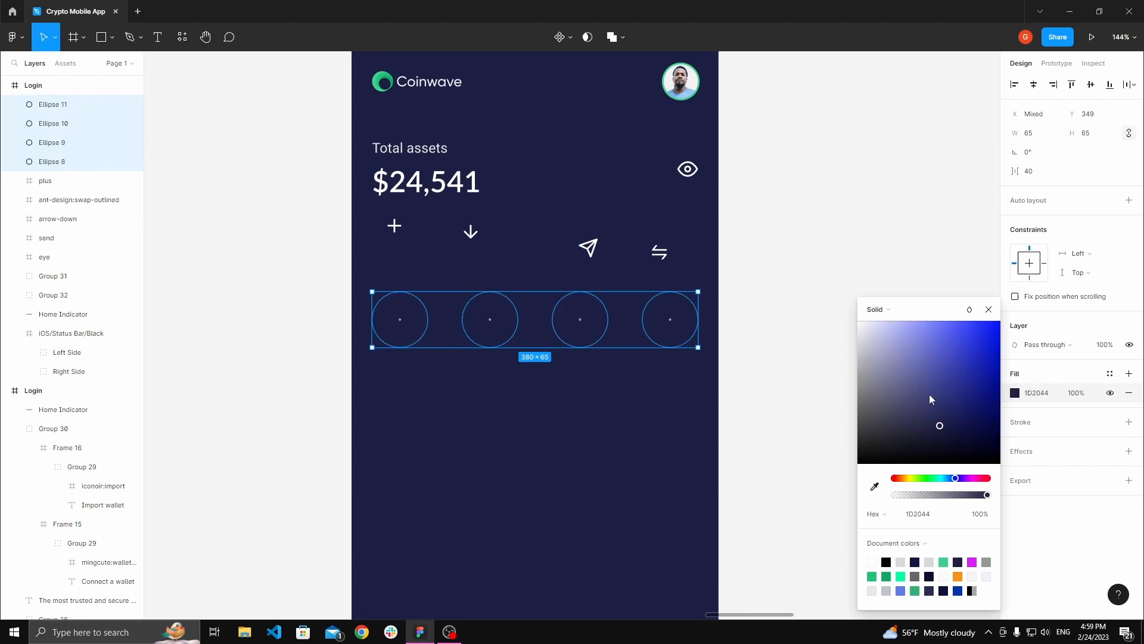
left_click_drag(940, 427, 931, 424)
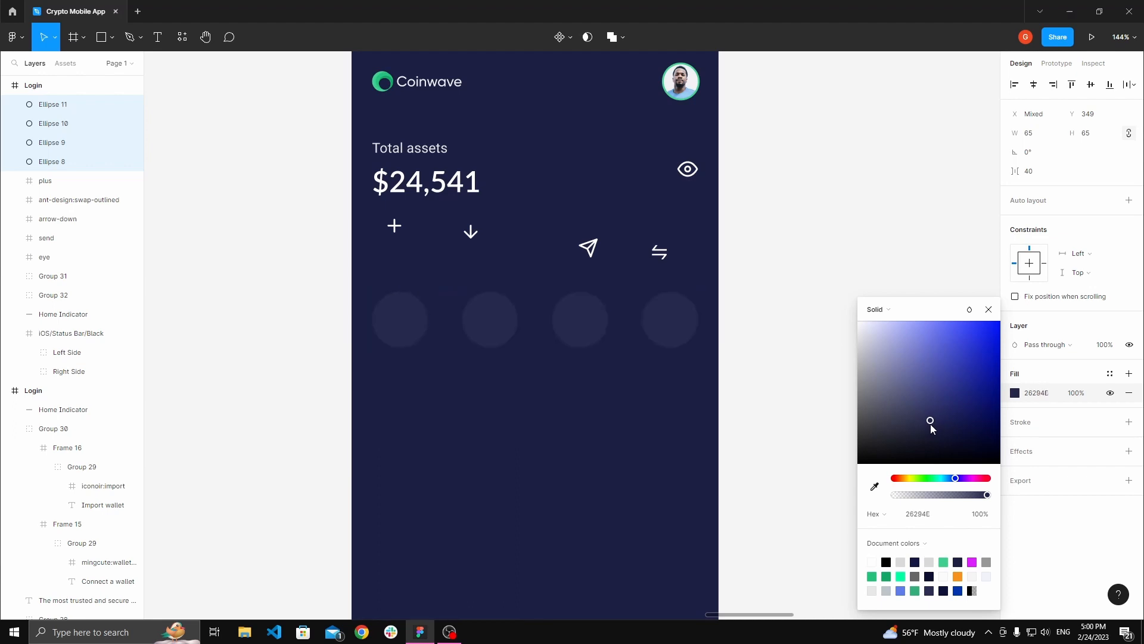
Step: Set the Login frame's background to the Background Mobile color 2A2E54 sampled from the style guide
left_click(766, 345)
key("space")
left_click_drag(753, 342, 759, 419)
scroll(759, 429, "down", 3)
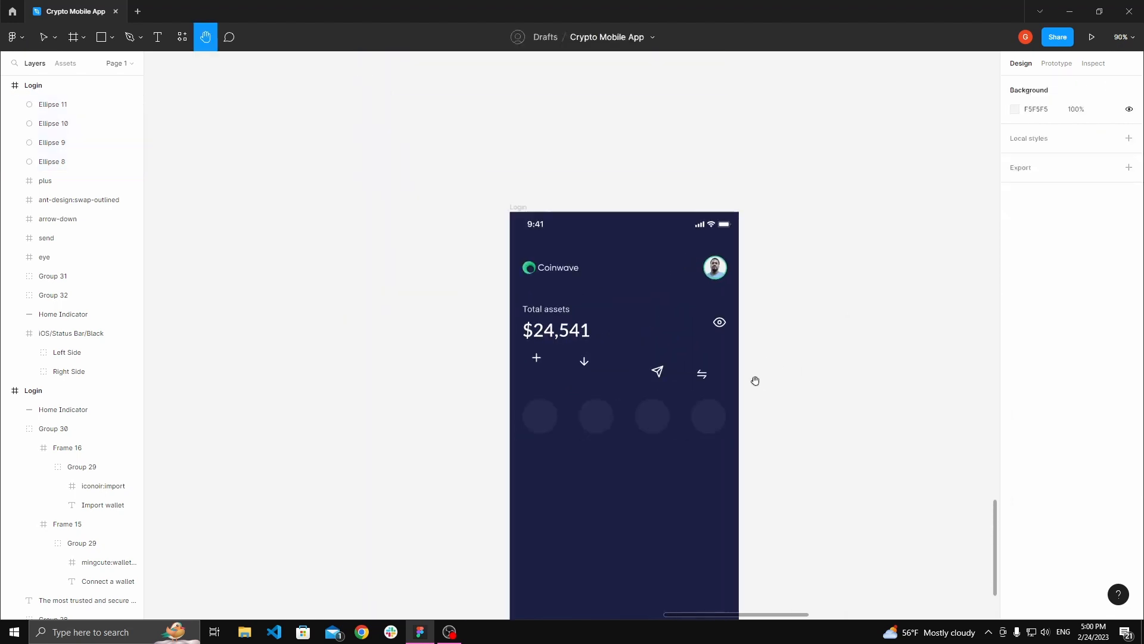
left_click_drag(756, 380, 692, 394)
left_click(468, 237)
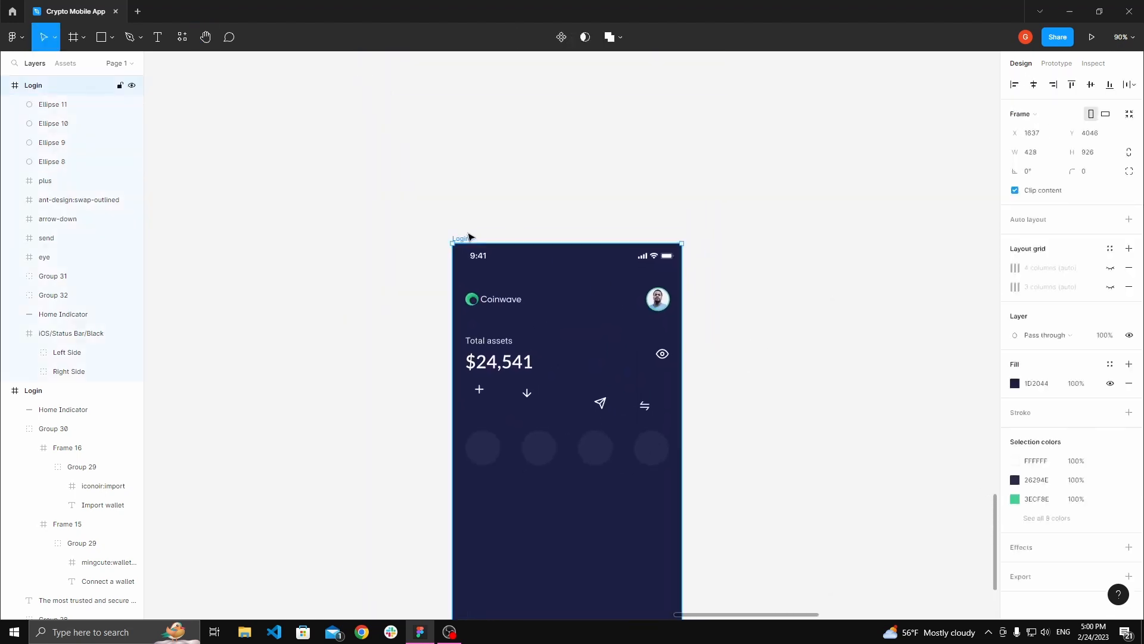
key("space")
left_click_drag(519, 207, 534, 301)
scroll(534, 302, "down", 6)
left_click_drag(546, 171, 534, 340)
scroll(534, 340, "down", 5)
left_click_drag(534, 242, 536, 450)
scroll(507, 338, "up", 5)
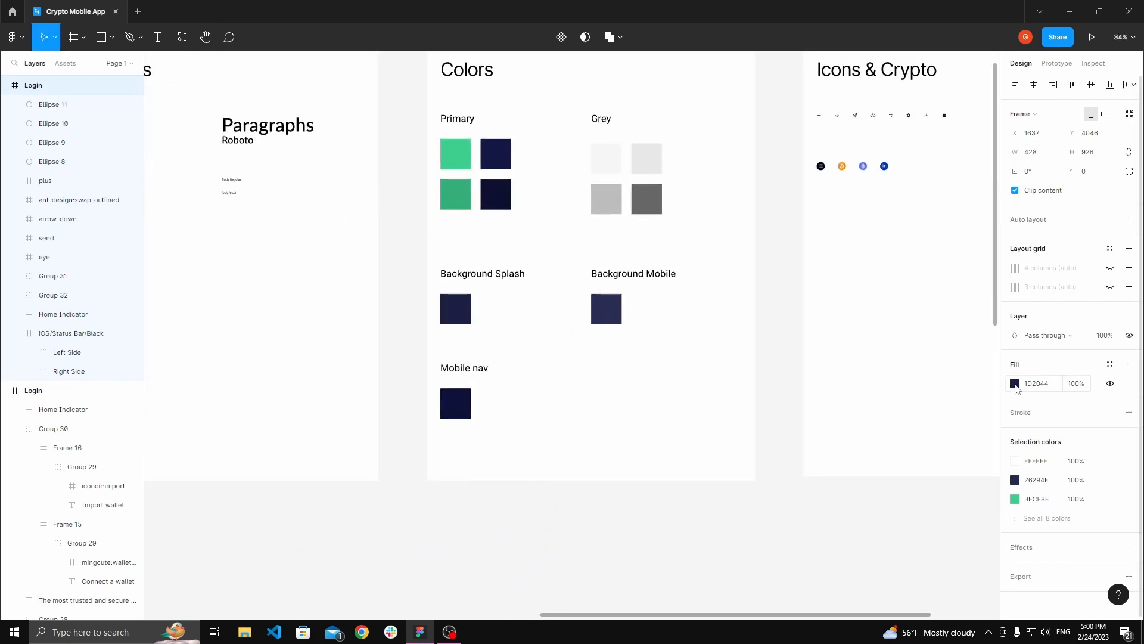
left_click(1015, 383)
left_click(875, 486)
scroll(602, 304, "up", 3)
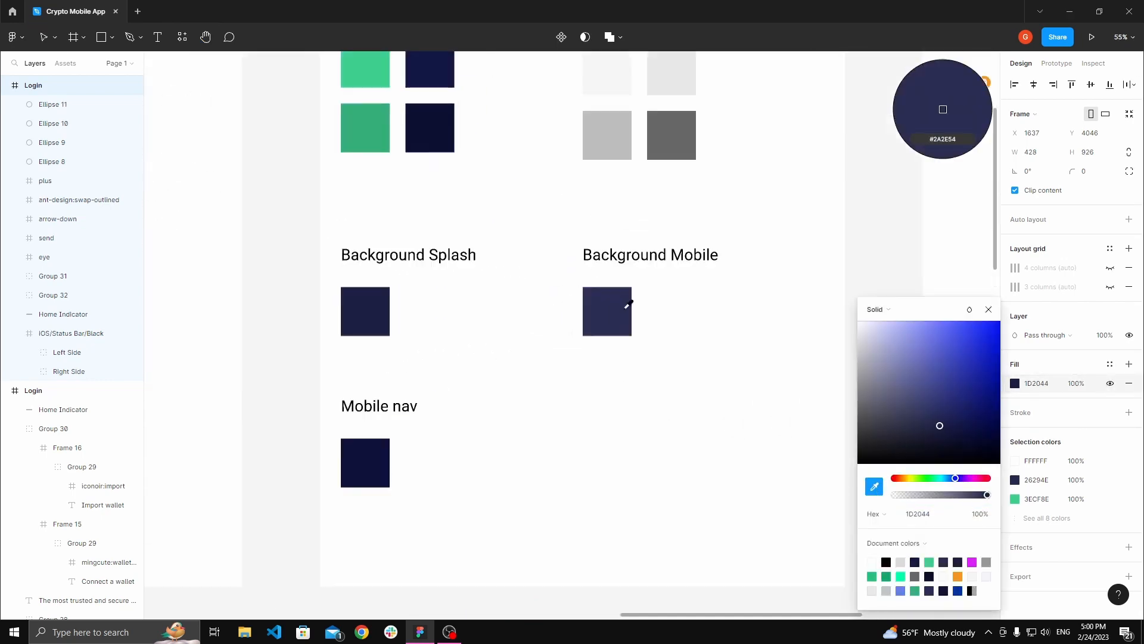
left_click(610, 307)
Step: Set the four circles' fill to 30345C, a shade lighter than the new background
scroll(609, 311, "down", 6)
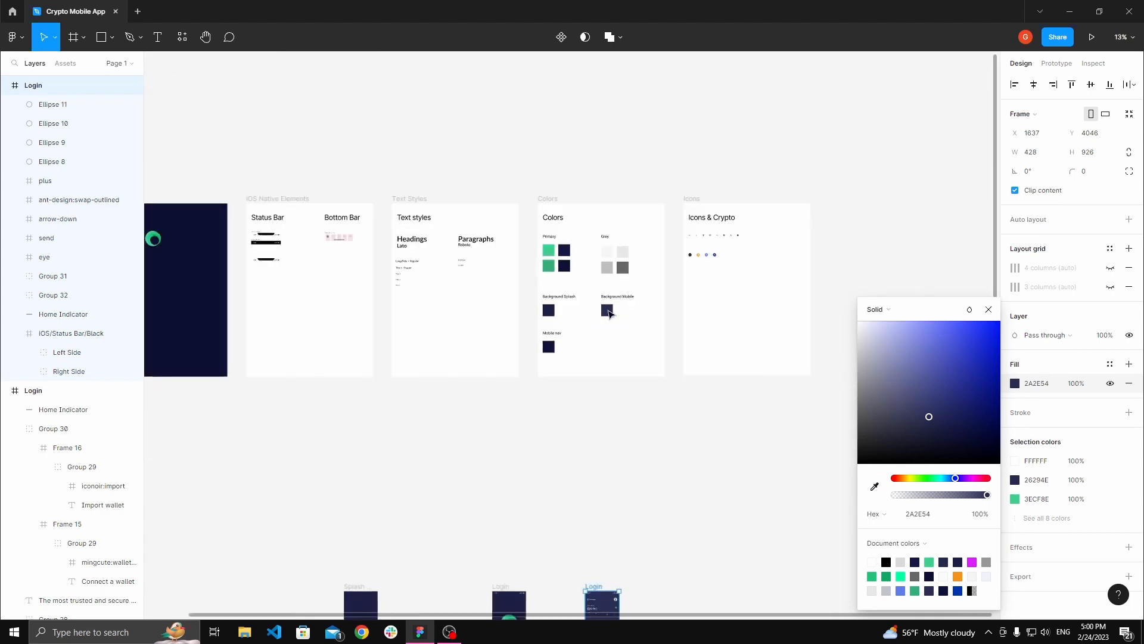
scroll(607, 316, "down", 4)
scroll(599, 353, "up", 7)
left_click(630, 452)
left_click_drag(616, 452, 602, 388)
scroll(602, 387, "up", 2)
left_click(525, 320)
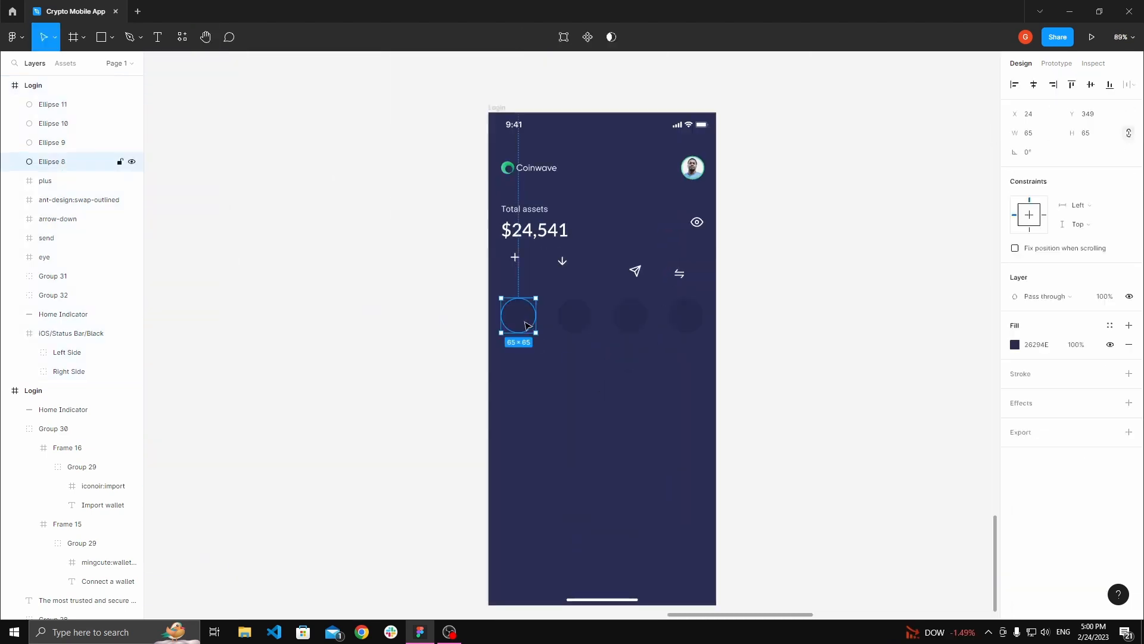
left_click(581, 318, "shift")
left_click(643, 317, "shift")
left_click(695, 317, "shift")
scroll(639, 329, "up", 2)
left_click(1015, 393)
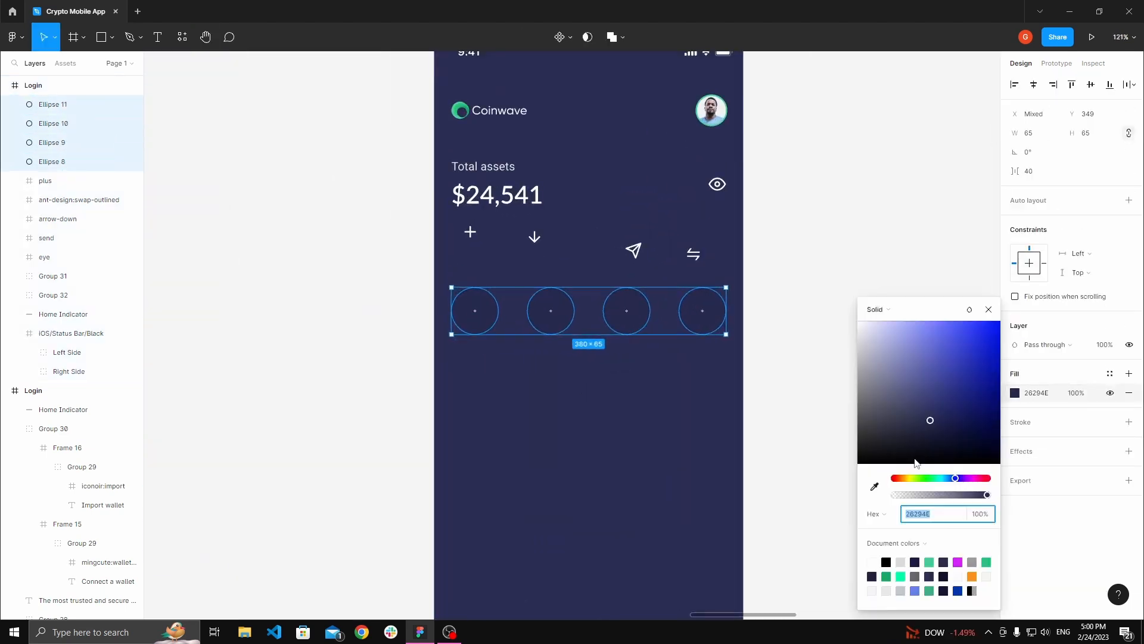
left_click(875, 486)
scroll(596, 199, "down", 2)
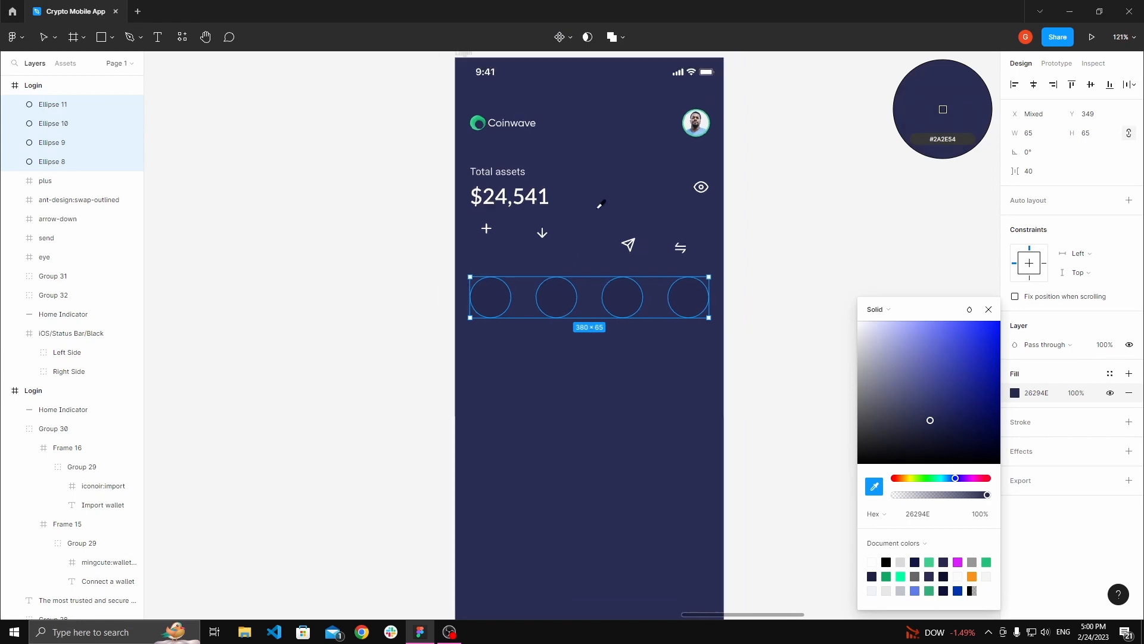
scroll(601, 214, "up", 3)
left_click(593, 218)
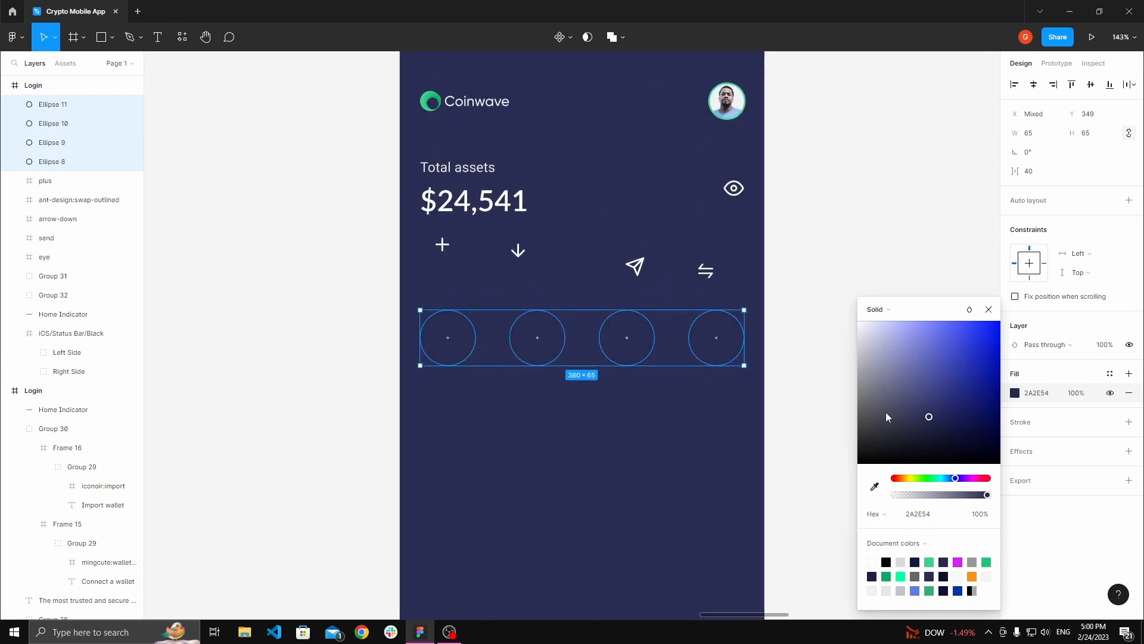
left_click_drag(929, 419, 926, 416)
Step: Wrap each of the four circles in its own frame using Frame selection
left_click(851, 393)
key("space")
left_click_drag(849, 394, 863, 393)
left_click_drag(623, 323, 627, 322)
scroll(627, 322, "up", 3)
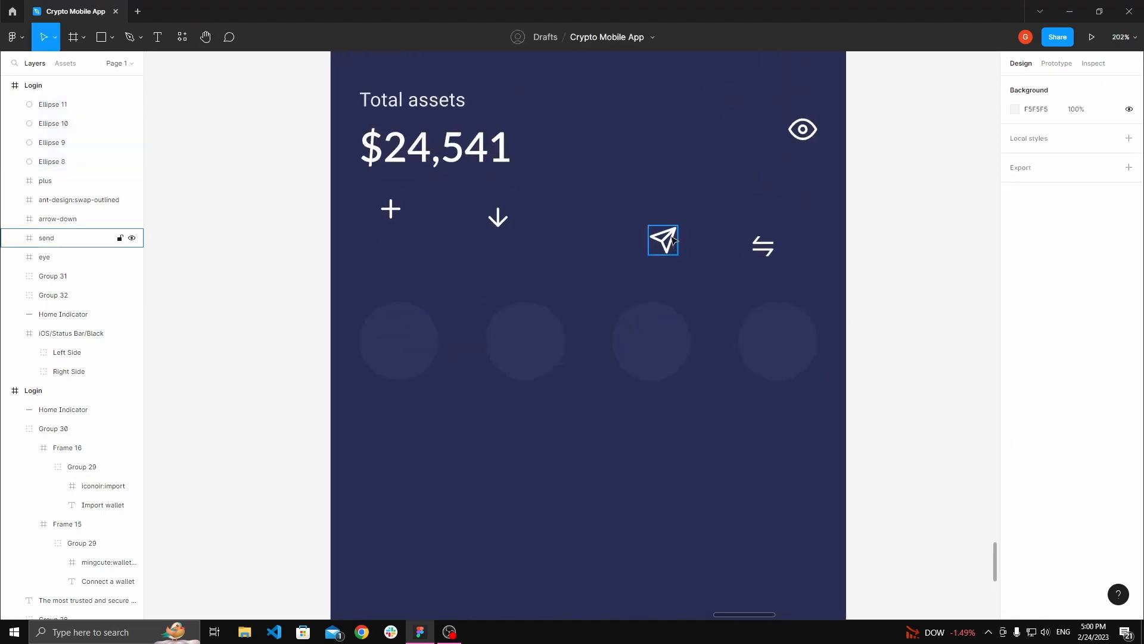
left_click_drag(672, 240, 458, 273)
key("space")
left_click(439, 311)
left_click(557, 319, "shift")
left_click(439, 312)
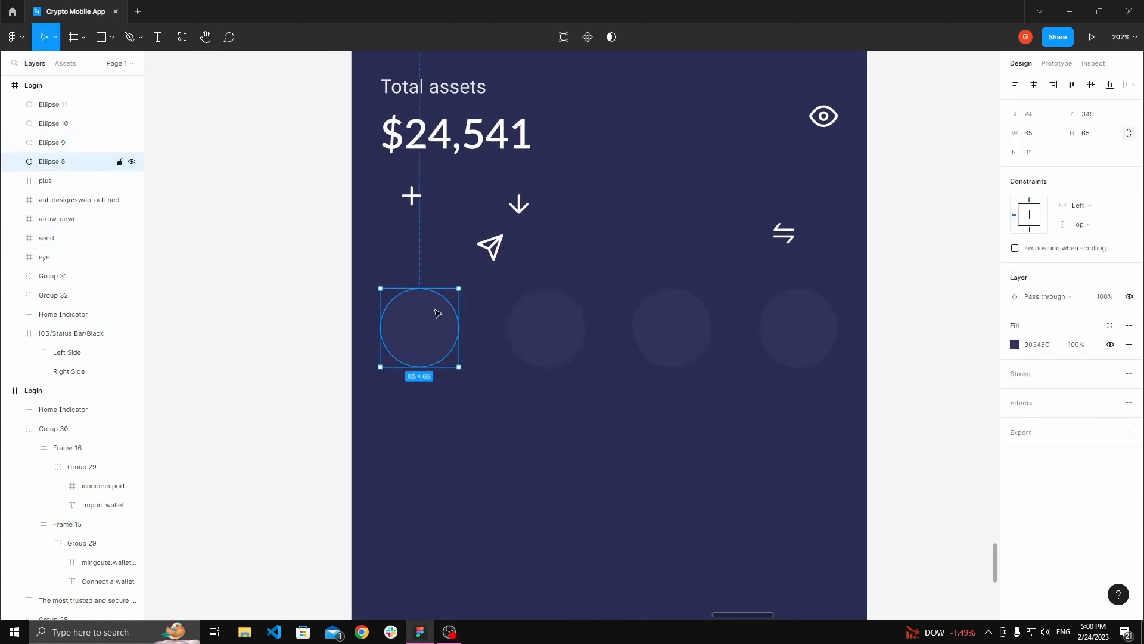
right_click(431, 315)
left_click(483, 414)
right_click(544, 315)
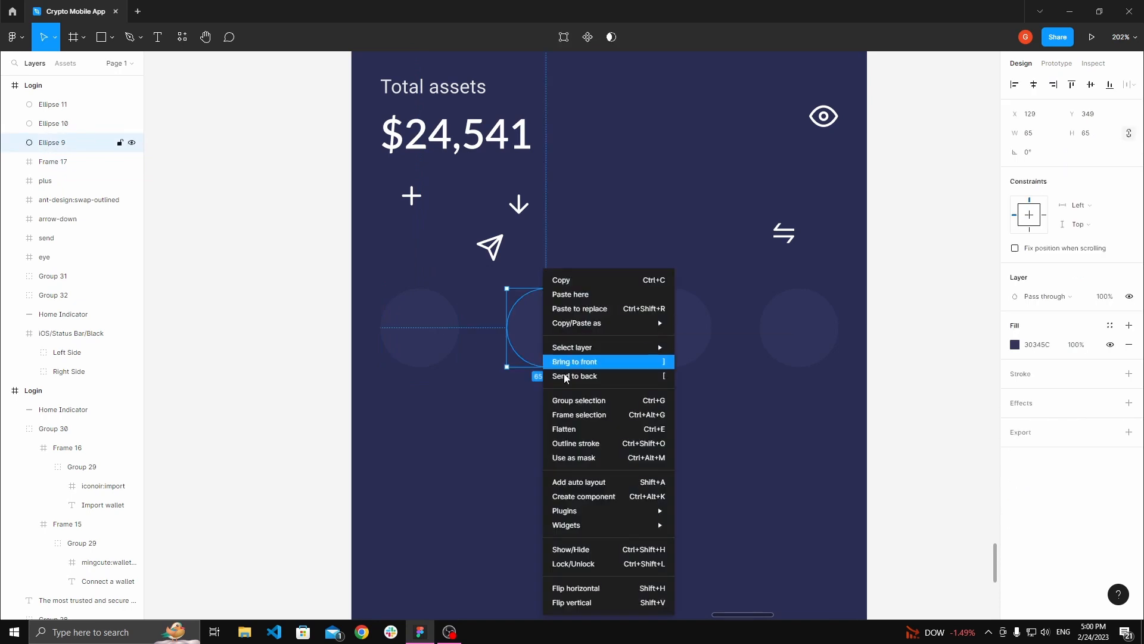
left_click(582, 414)
right_click(690, 325)
mouse_move(693, 326)
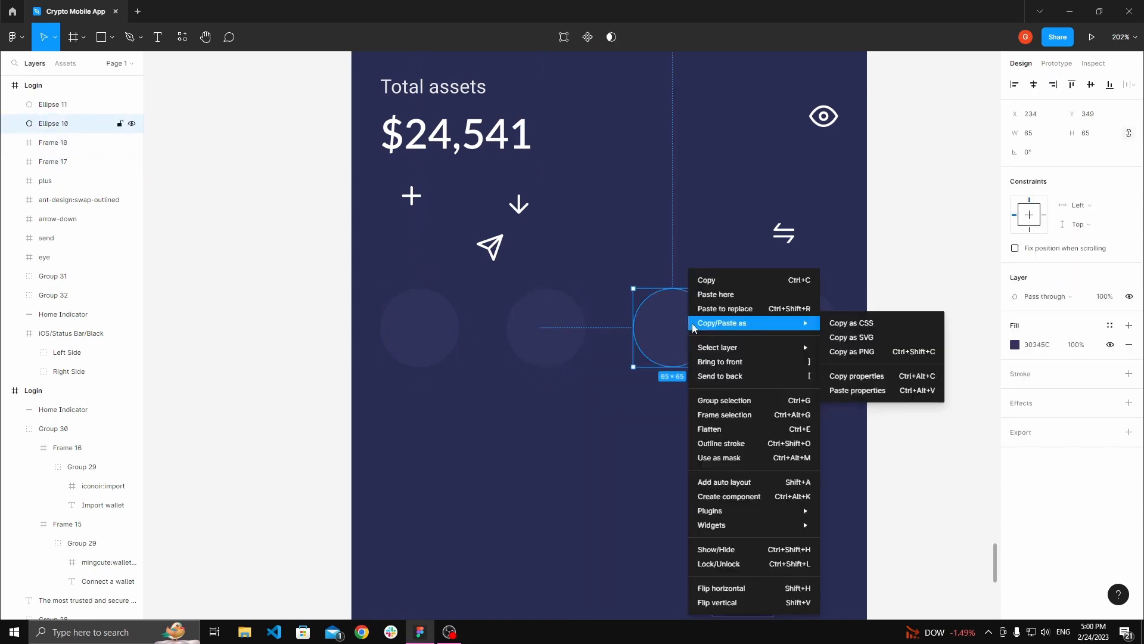
left_click(721, 415)
left_click(799, 326)
right_click(794, 327)
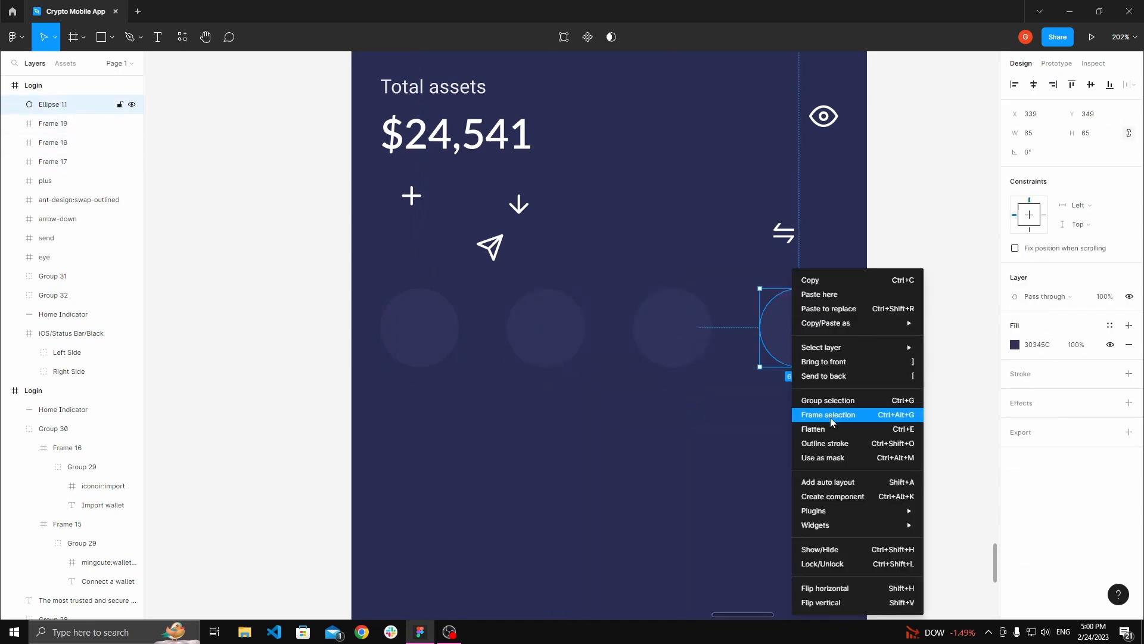
left_click(833, 415)
Step: Move the send and arrow-down icons into the first and second circle frames and center them
left_click(413, 301)
left_click(503, 249)
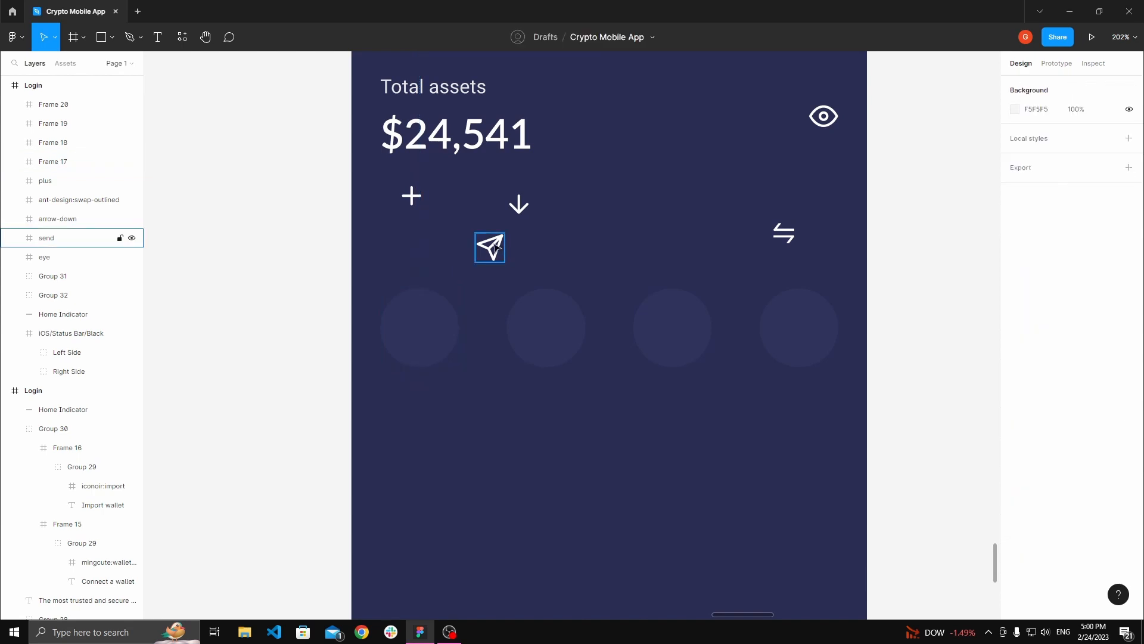
left_click_drag(496, 247, 419, 328)
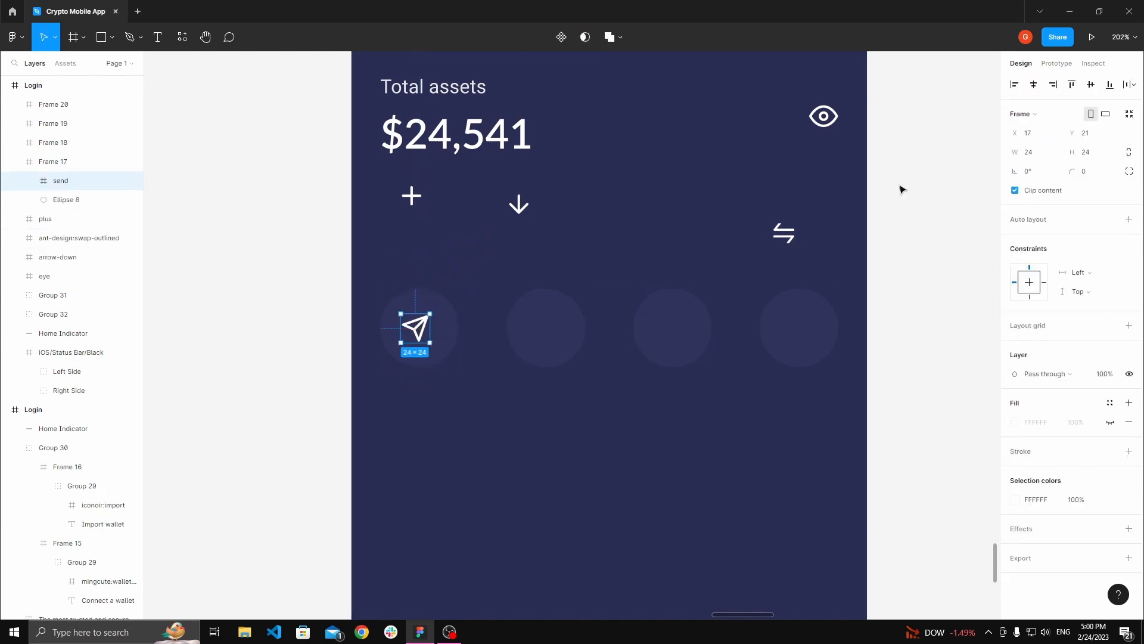
left_click(1035, 85)
left_click(633, 203)
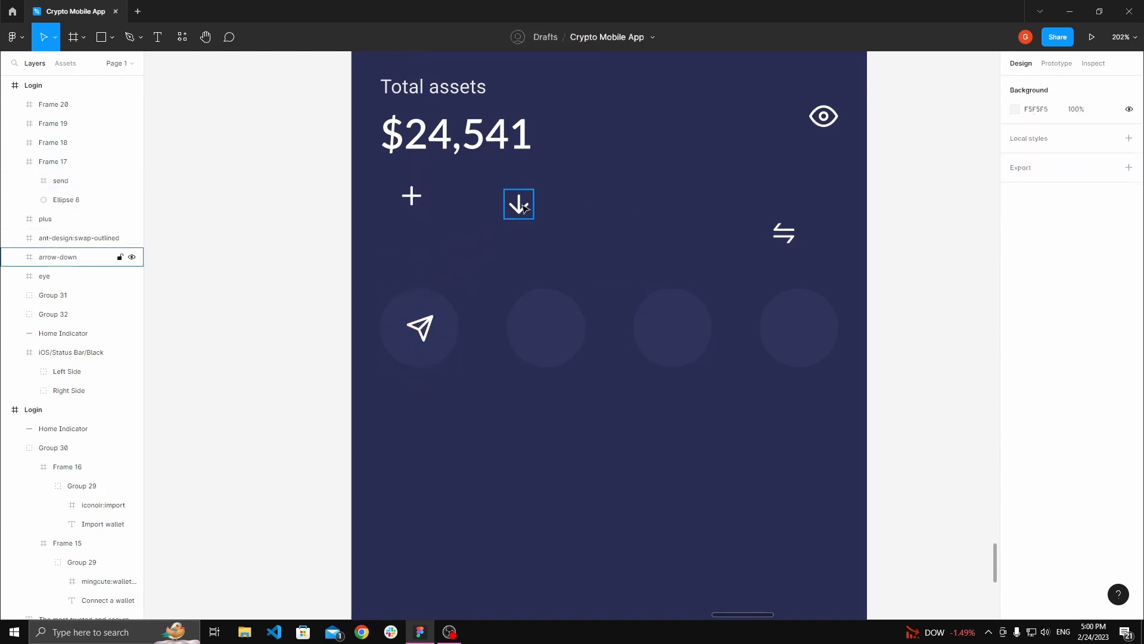
left_click_drag(522, 205, 550, 321)
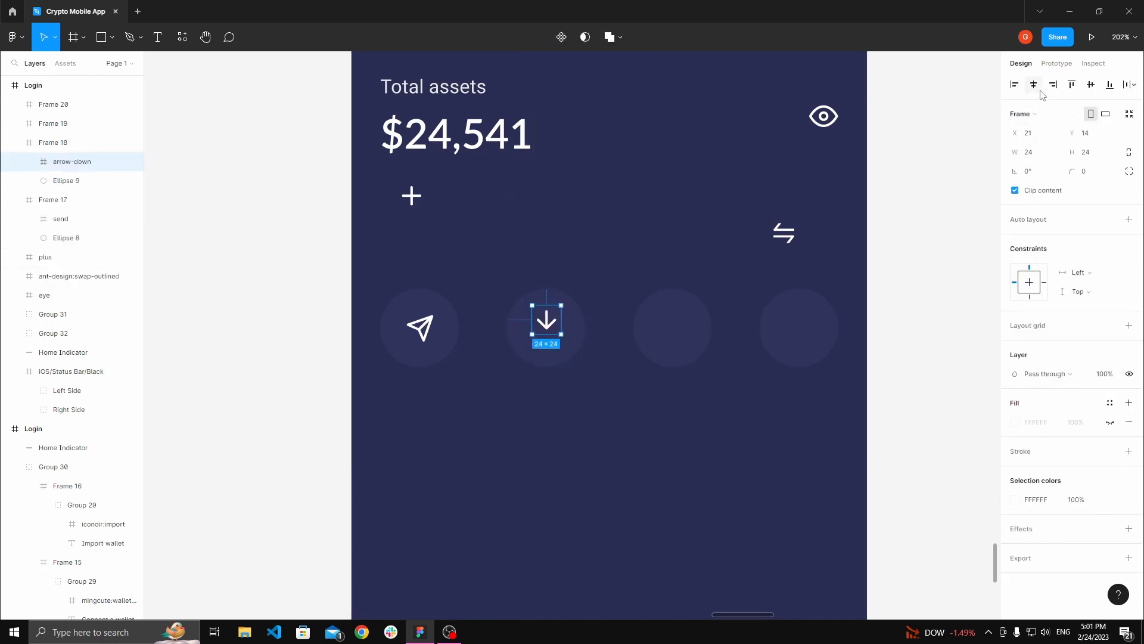
left_click(1092, 87)
Step: Move the plus icon into the fourth circle frame and the swap icon into the third, centering it
left_click(449, 213)
left_click_drag(411, 195, 807, 327)
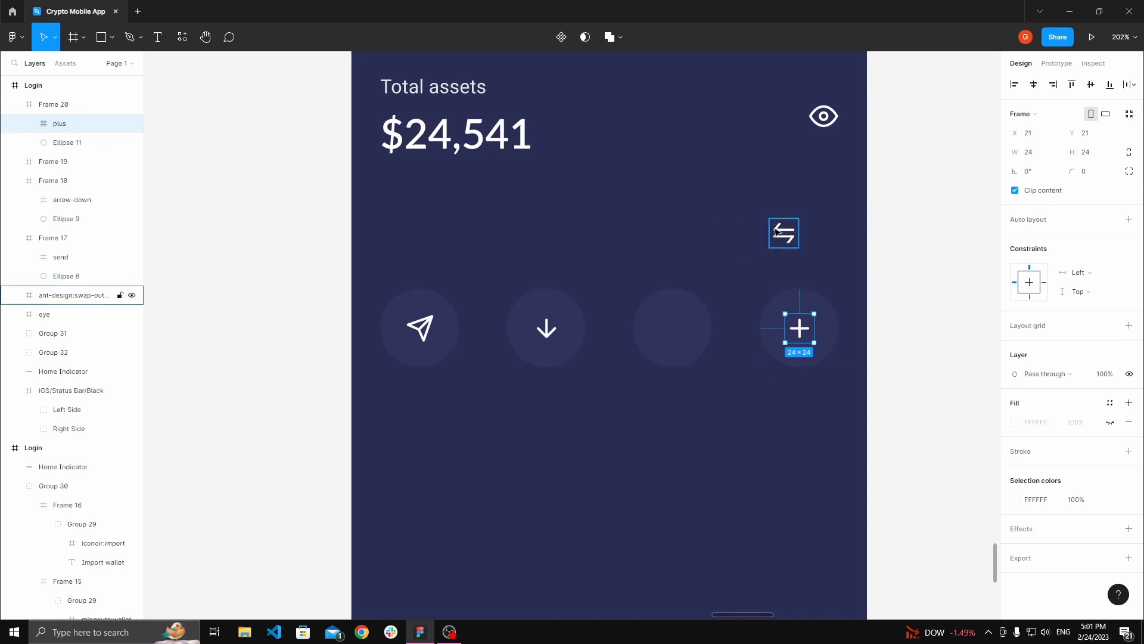
left_click_drag(784, 233, 669, 324)
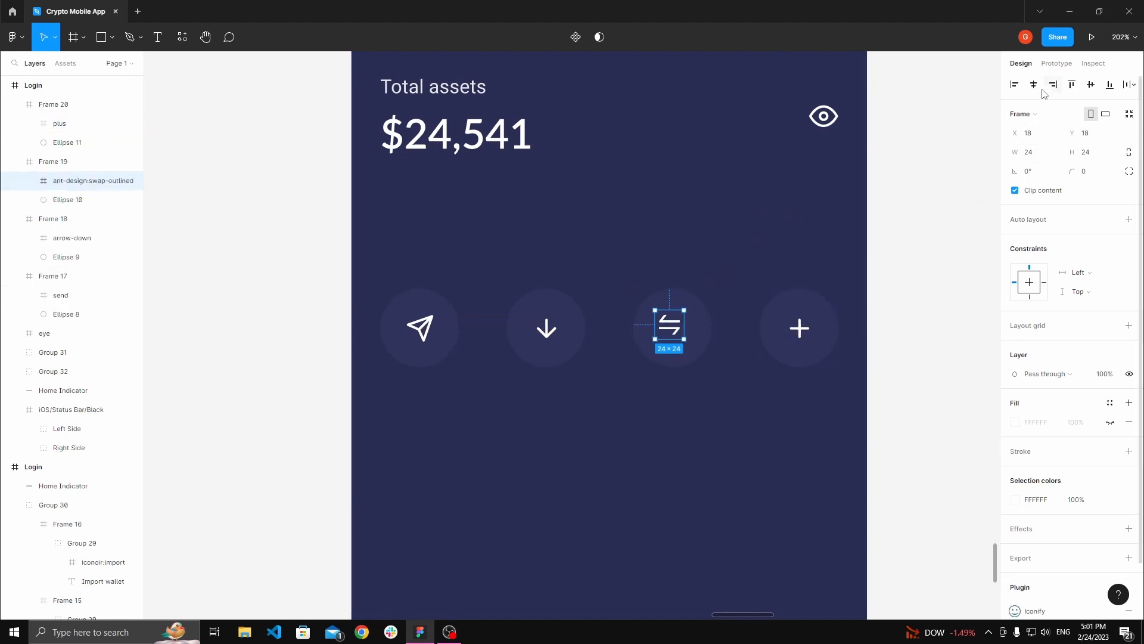
left_click(1094, 88)
left_click(684, 197)
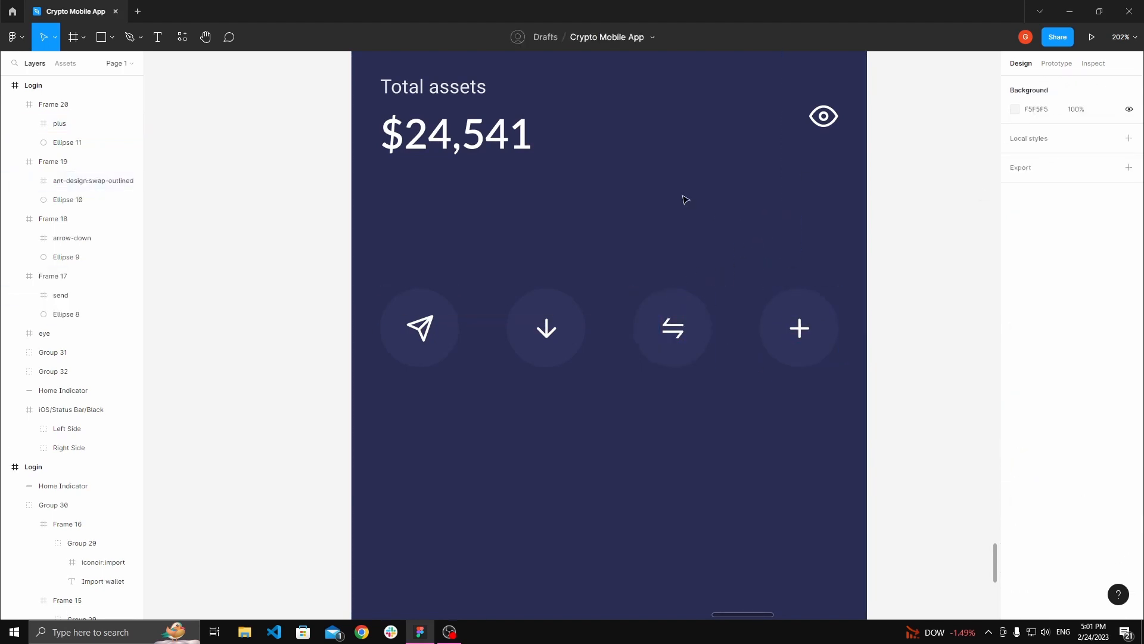
Step: Inspect the Title 3 and Title 4 text styles in the style guide
key("space")
left_click_drag(671, 202, 617, 245)
left_click_drag(564, 274, 653, 238)
scroll(654, 237, "down", 5)
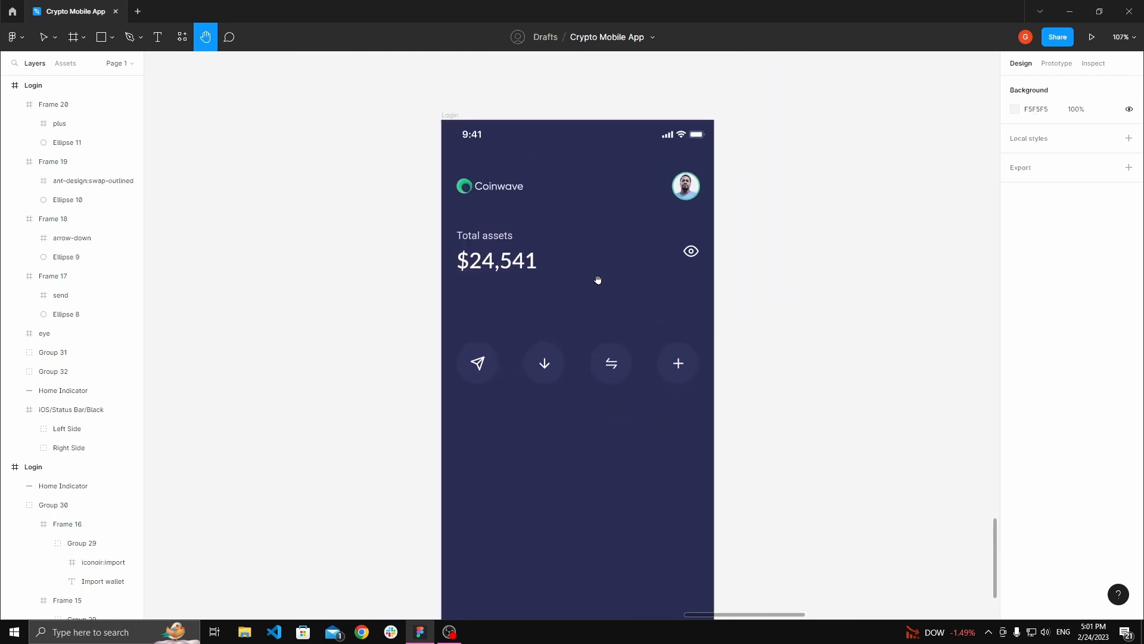
scroll(576, 266, "down", 3)
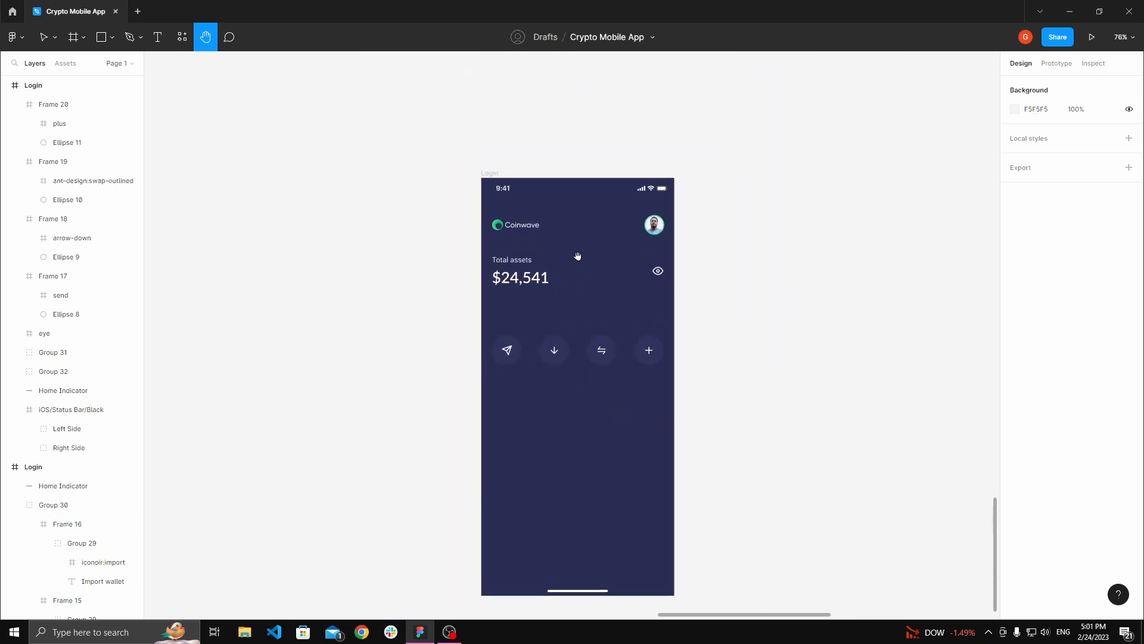
scroll(577, 256, "down", 10)
left_click_drag(537, 217, 624, 406)
scroll(465, 245, "up", 7)
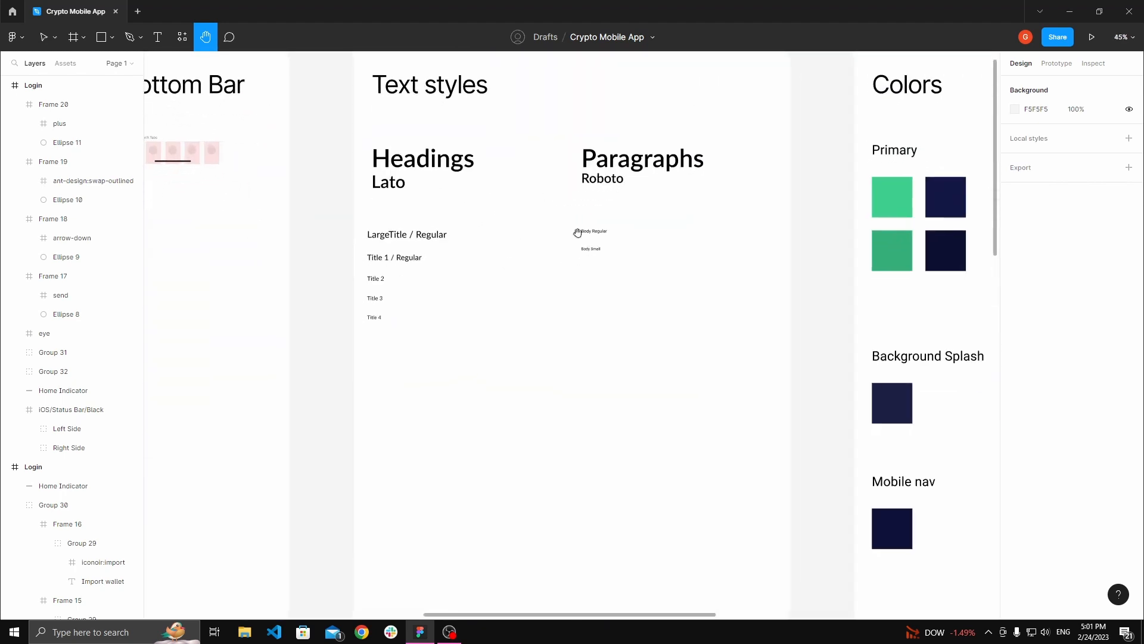
scroll(572, 233, "up", 3)
key("v")
left_click(321, 320)
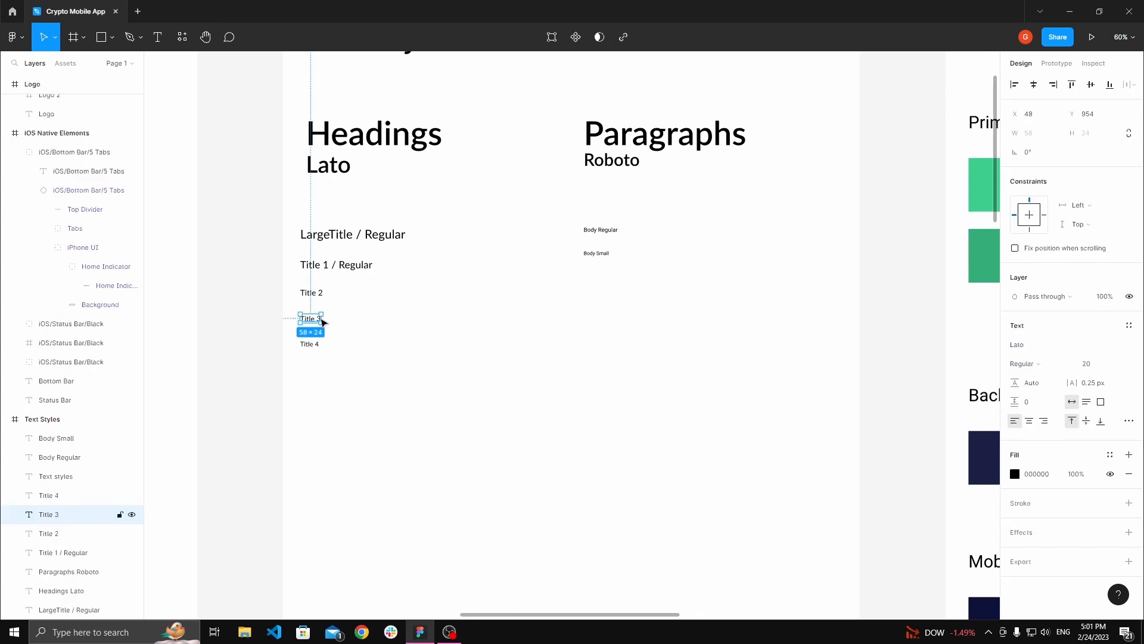
scroll(321, 326, "up", 4)
left_click(311, 357)
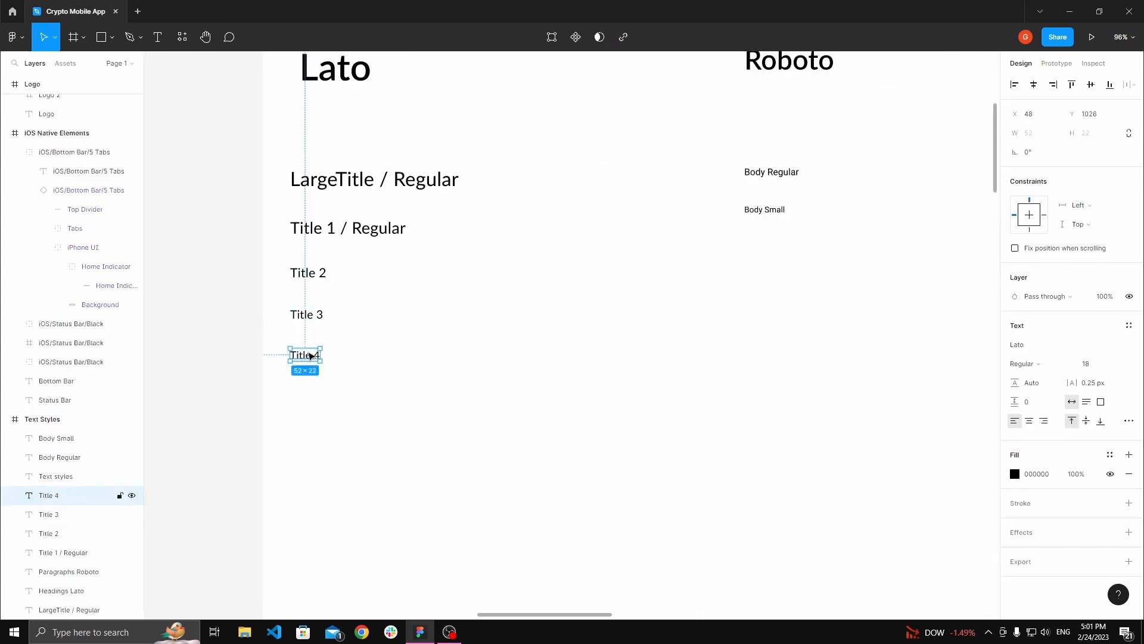
left_click(310, 312)
left_click(309, 357)
scroll(397, 324, "down", 7)
scroll(486, 312, "down", 5)
scroll(563, 314, "down", 3)
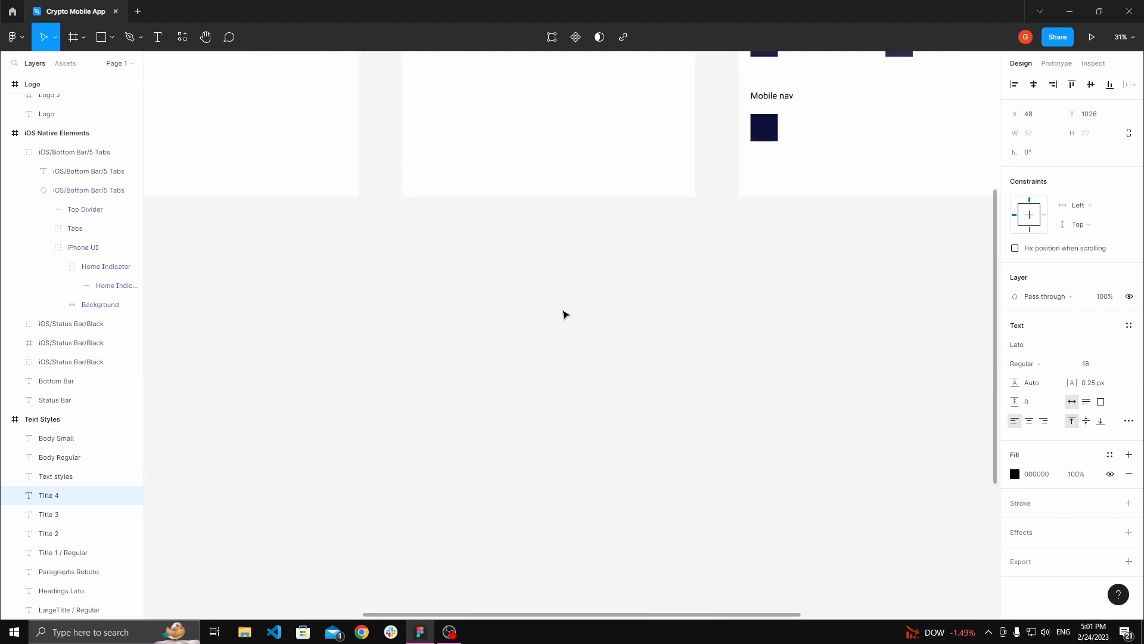
scroll(565, 315, "down", 3)
Step: Add a white "Send" text label below the send button circle
key("h")
left_click_drag(594, 349, 575, 281)
left_click_drag(757, 513, 537, 282)
left_click_drag(692, 326, 602, 328)
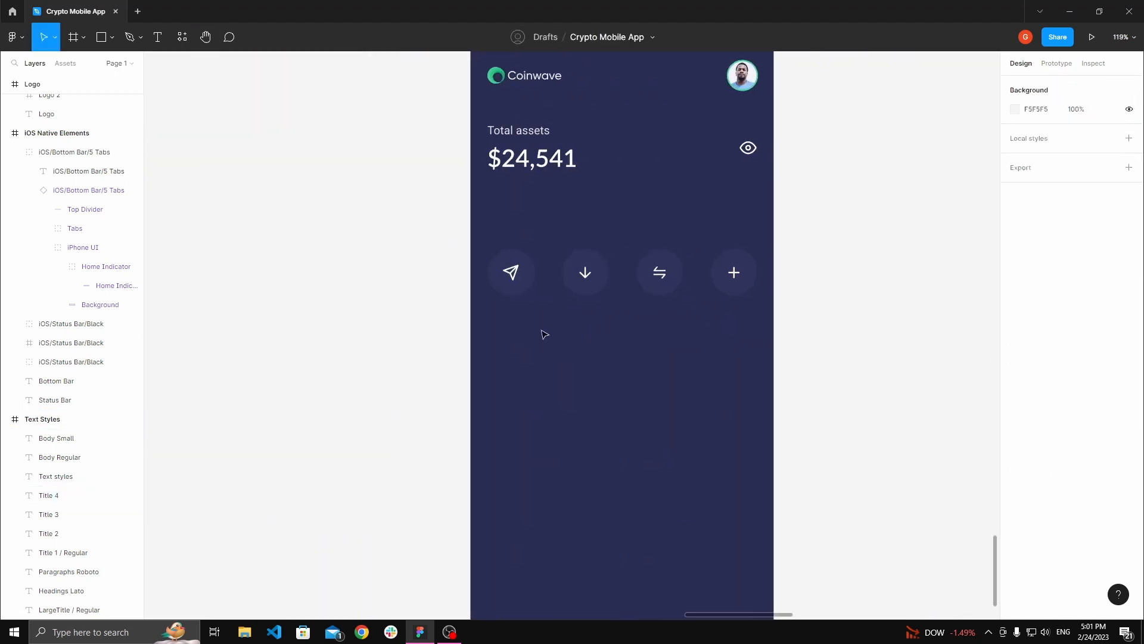
key("t")
left_click(504, 334)
scroll(572, 343, "up", 1)
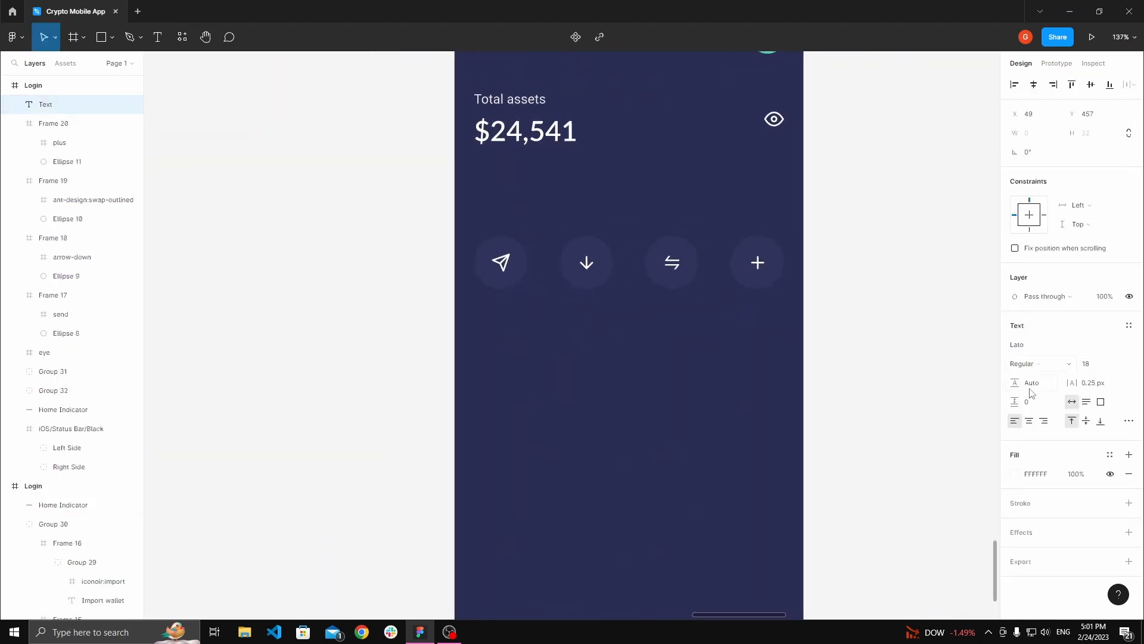
scroll(636, 289, "up", 2)
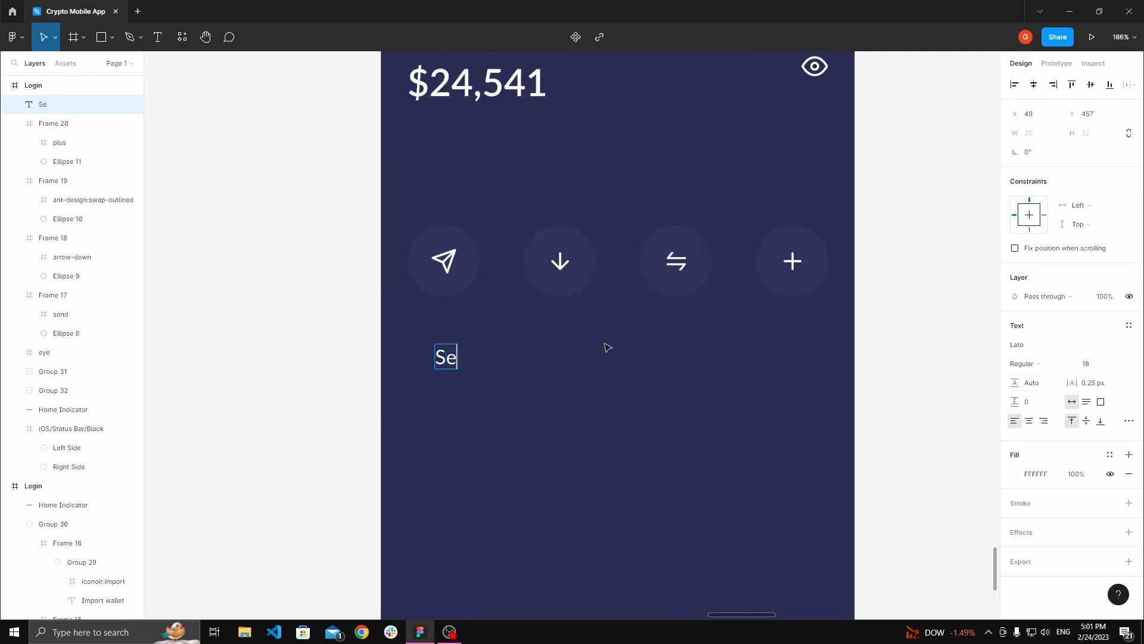
left_click_drag(469, 361, 422, 339)
key("h")
scroll(328, 305, "down", 4)
key("v")
left_click(419, 342)
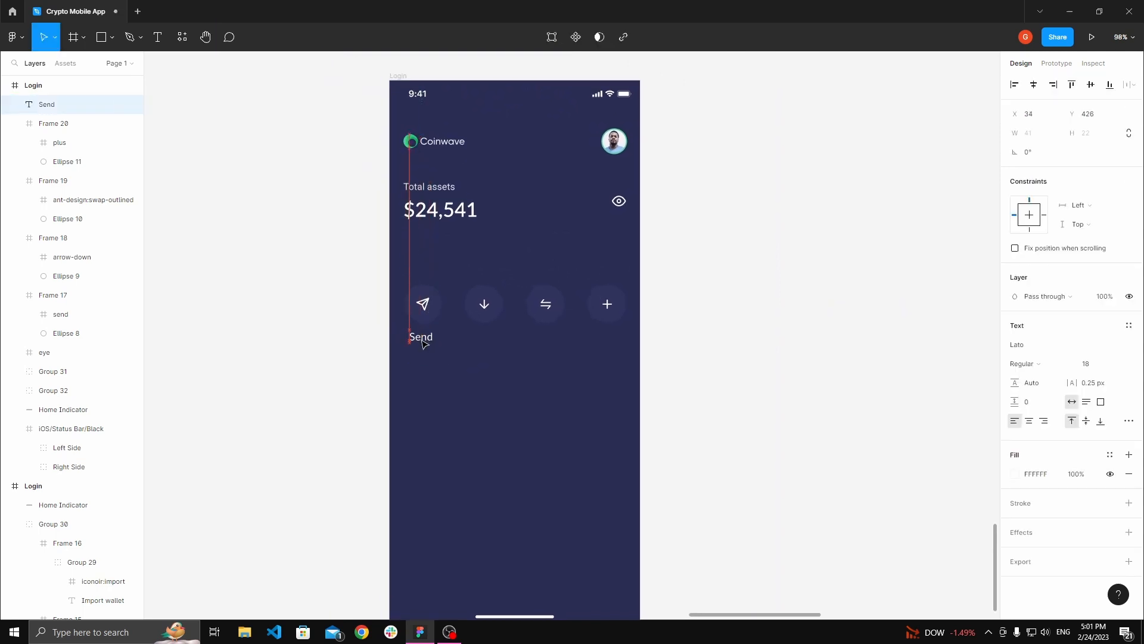
Step: Compare with the Title 3 style in the style guide and set the Send label's font size to 20
left_click(356, 311)
key("space")
scroll(353, 306, "down", 8)
left_click_drag(353, 233, 565, 602)
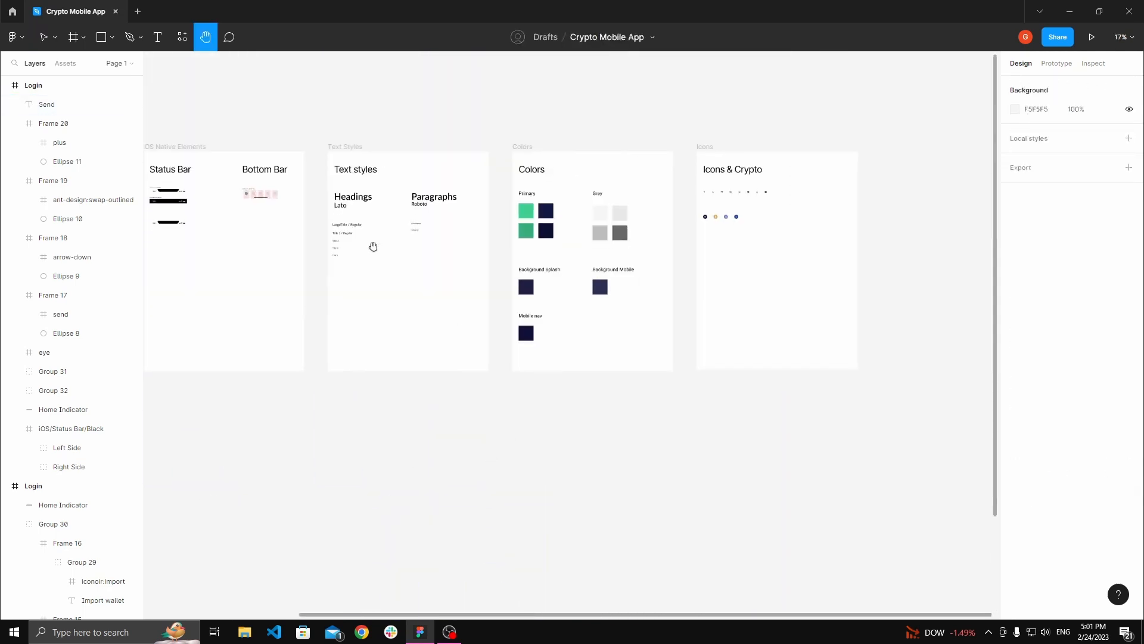
scroll(370, 247, "up", 4)
left_click(302, 255)
scroll(304, 253, "up", 3)
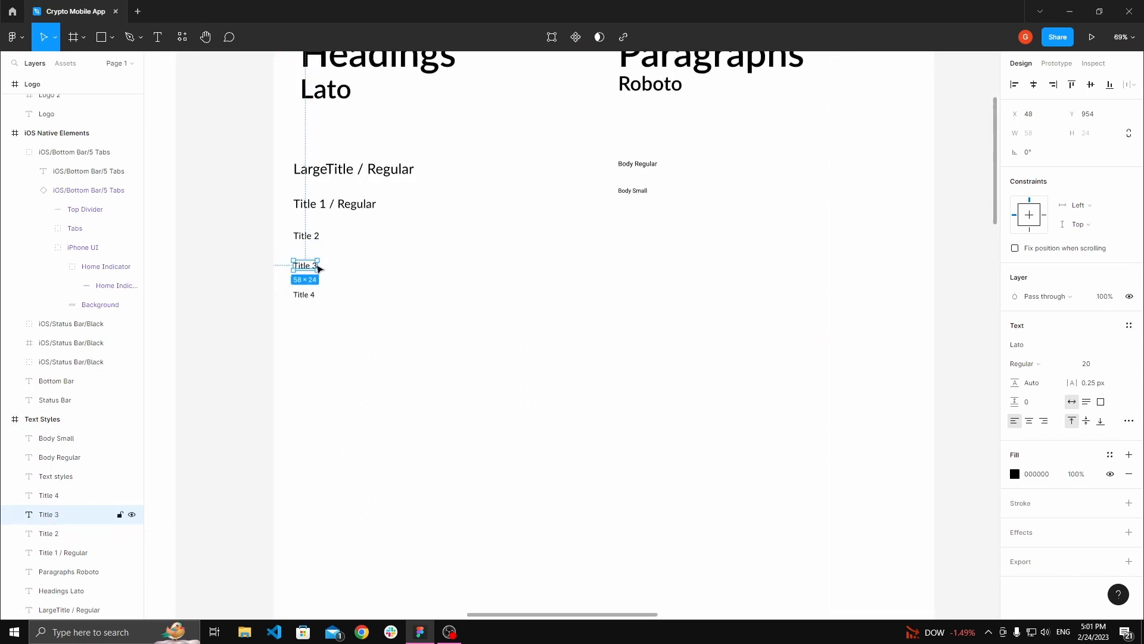
scroll(319, 268, "down", 5)
scroll(562, 312, "down", 5)
scroll(588, 357, "up", 6)
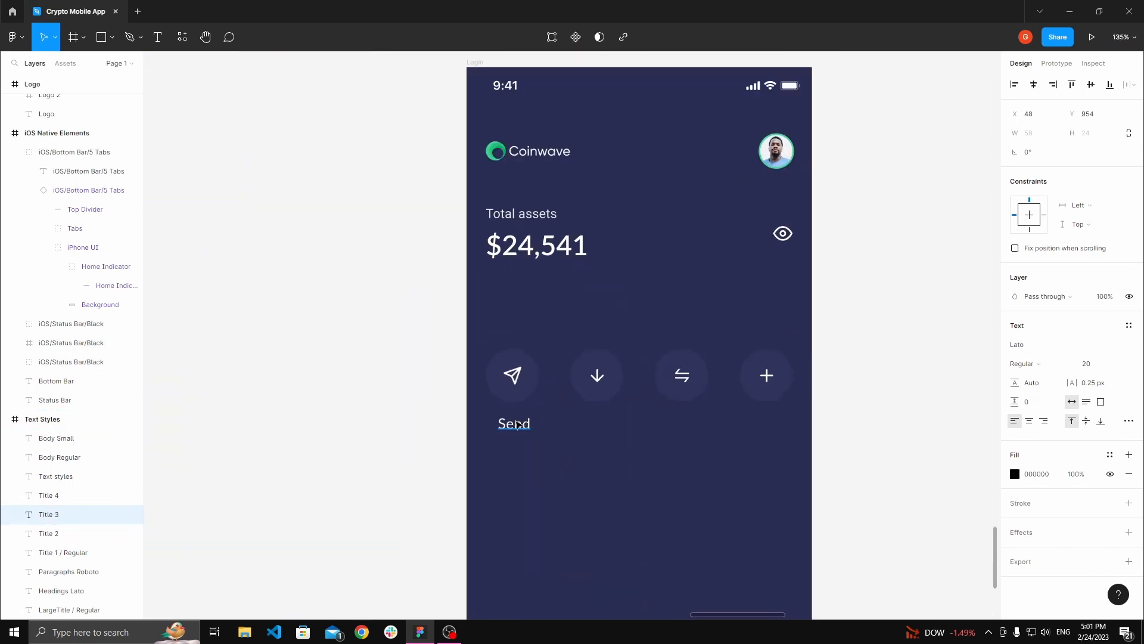
left_click(517, 425)
key("Tab")
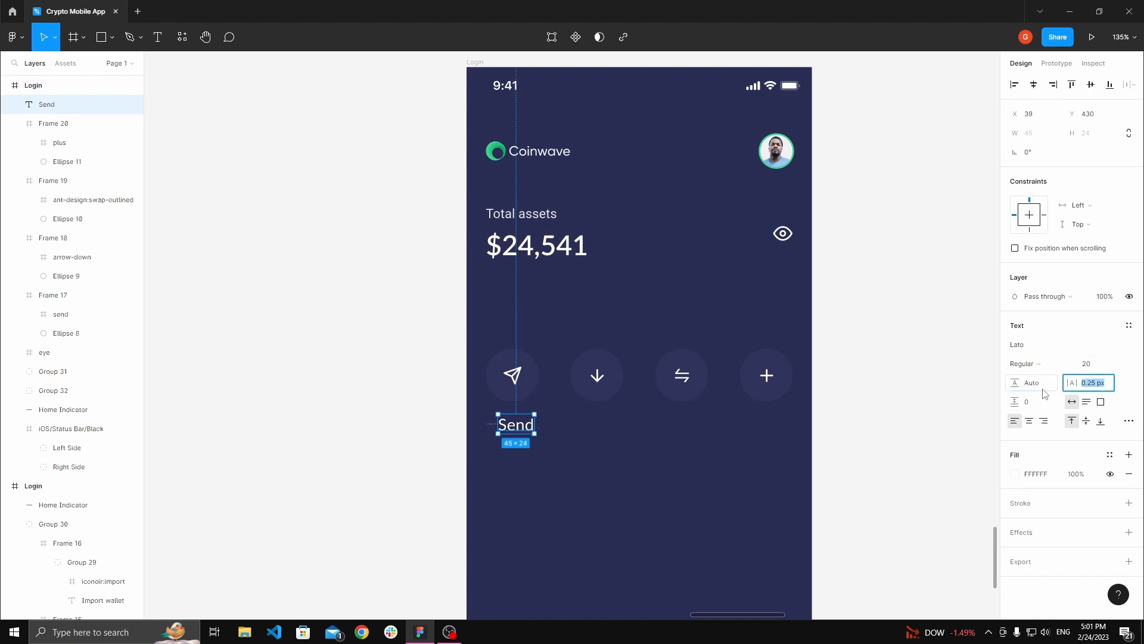
Step: Position the Send label under the send circle and nudge it up slightly
left_click(718, 460)
left_click_drag(717, 460, 646, 418)
left_click(446, 383)
left_click(456, 353, "shift")
left_click(559, 253)
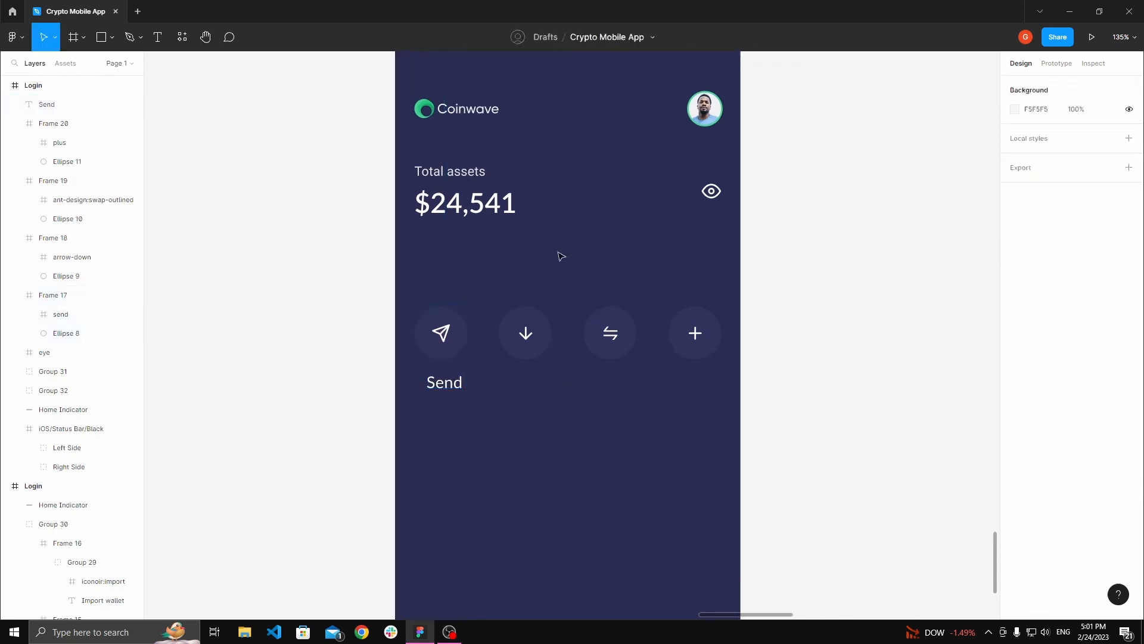
left_click(441, 333)
scroll(429, 422, "up", 5)
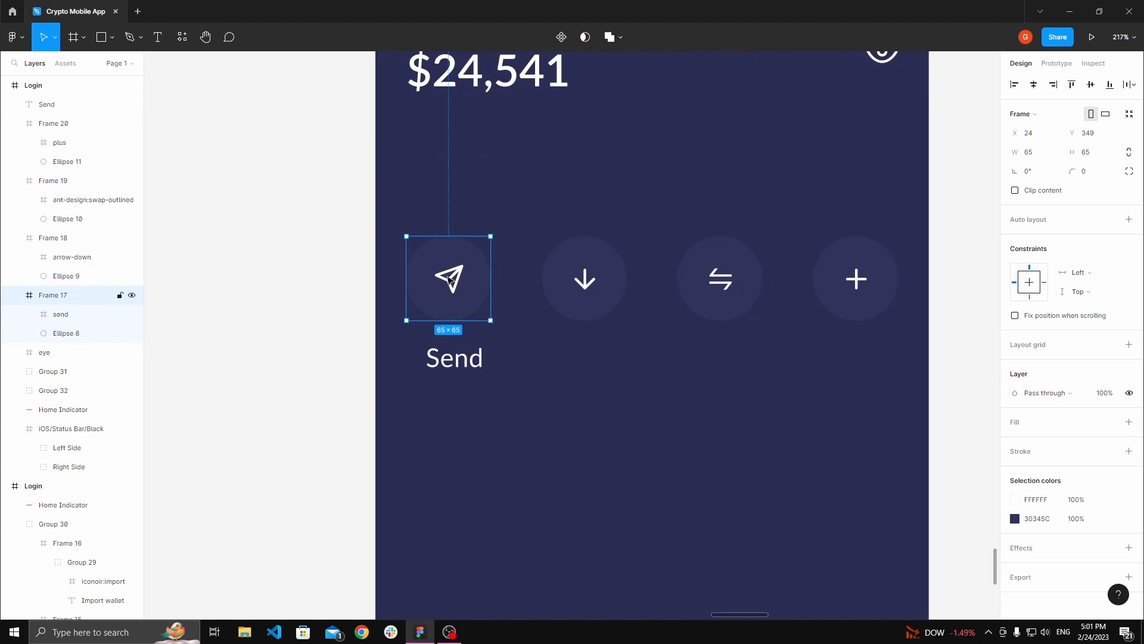
scroll(459, 292, "down", 2)
left_click(449, 350, "shift")
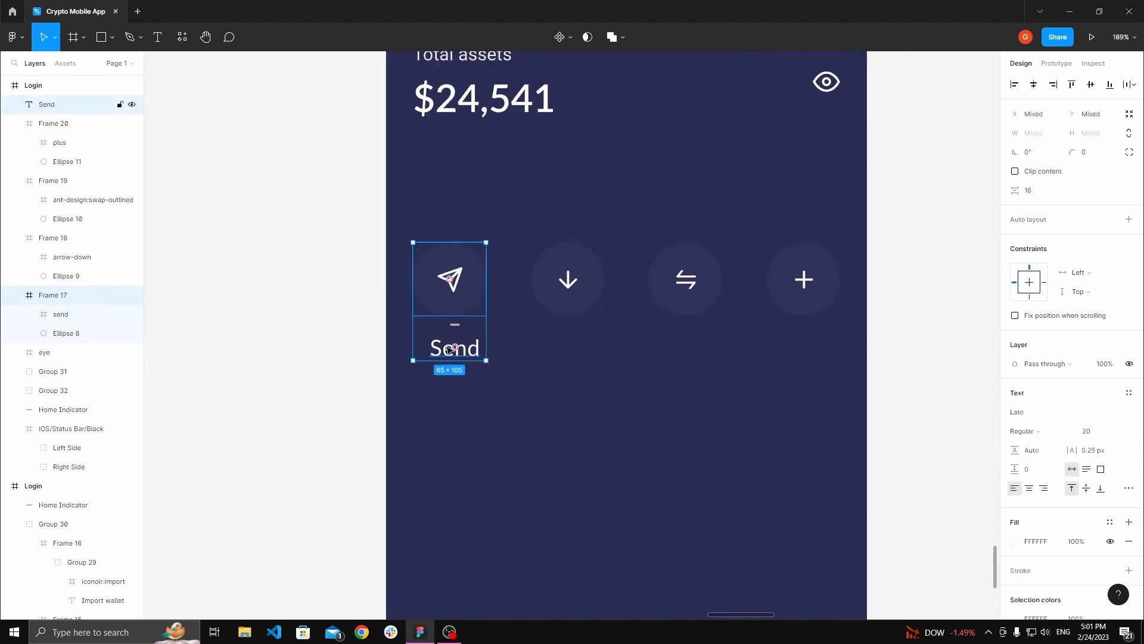
left_click(467, 305, "shift")
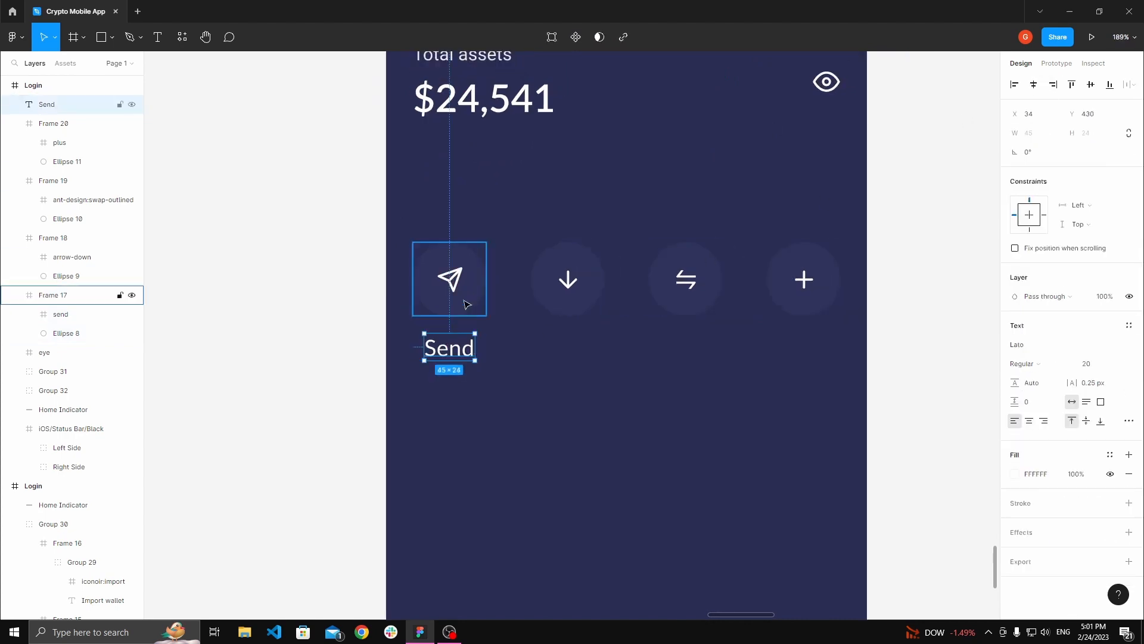
key("Up")
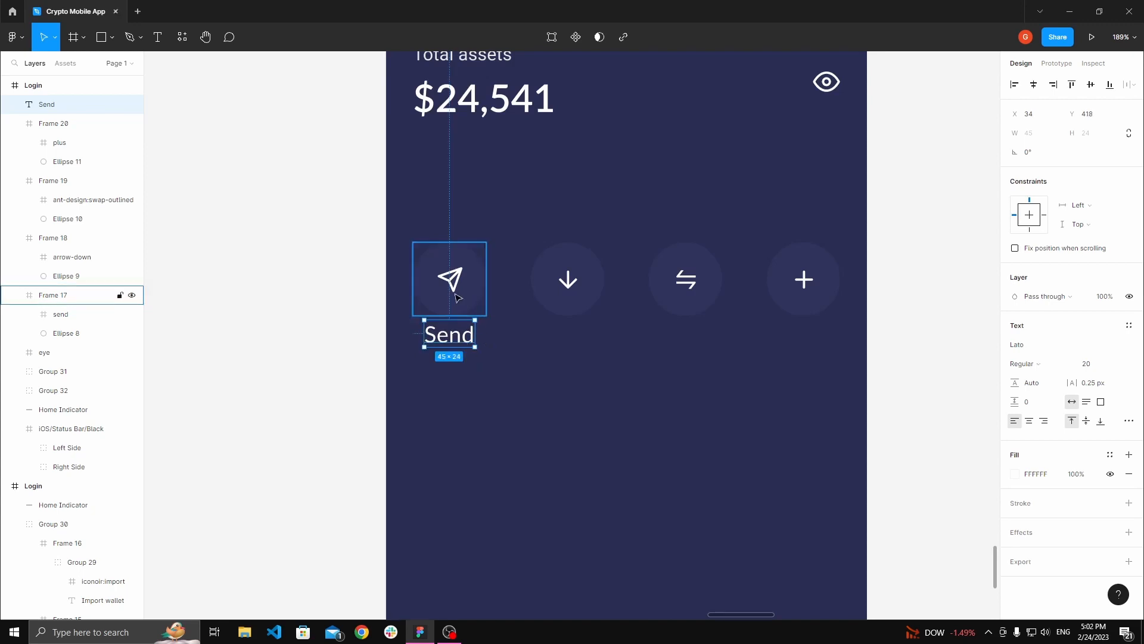
Step: Center-align the Send label's text
left_click(542, 396)
left_click_drag(543, 396, 464, 382)
scroll(441, 373, "down", 2)
left_click(396, 343)
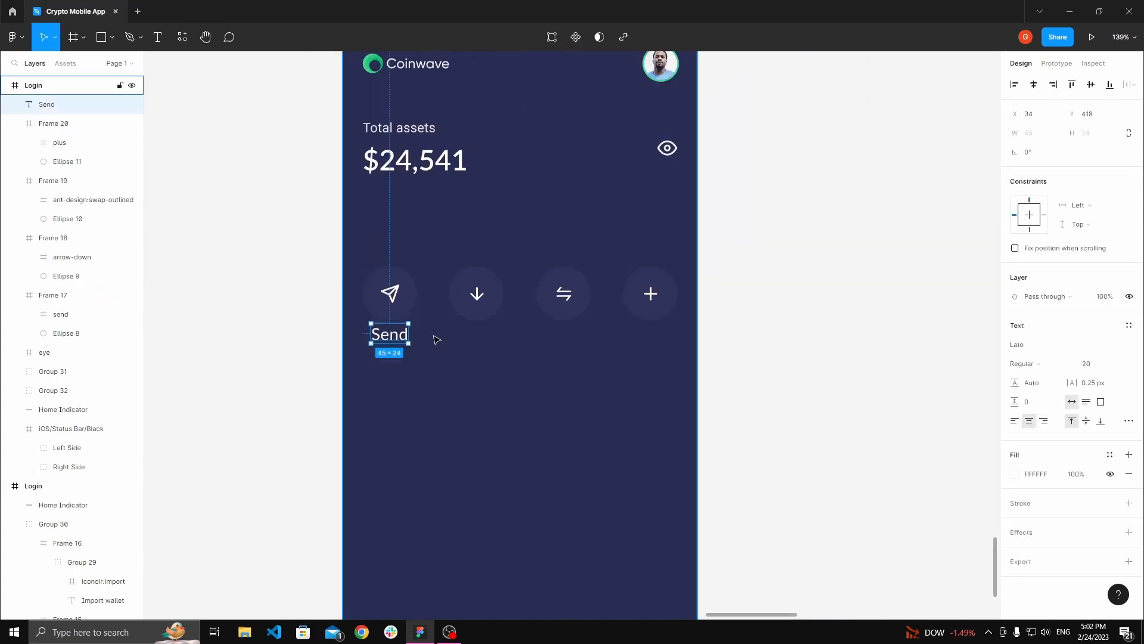
scroll(434, 334, "up", 2)
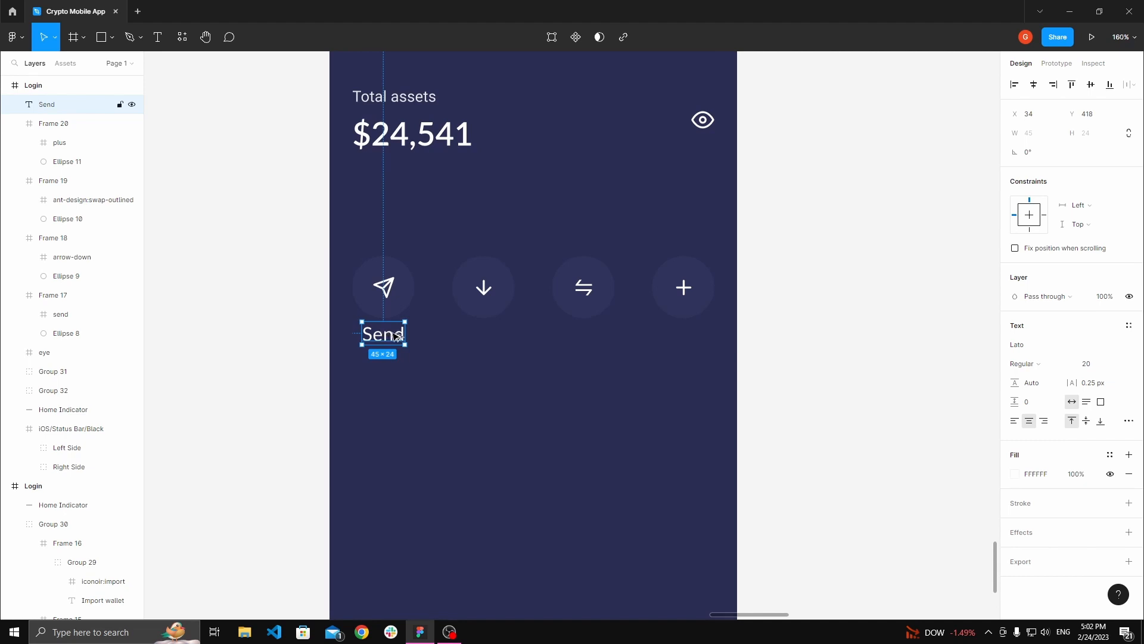
Step: Duplicate the label under the arrow-down circle and rename it Receive
left_click_drag(398, 336, 490, 339)
double_click(482, 335)
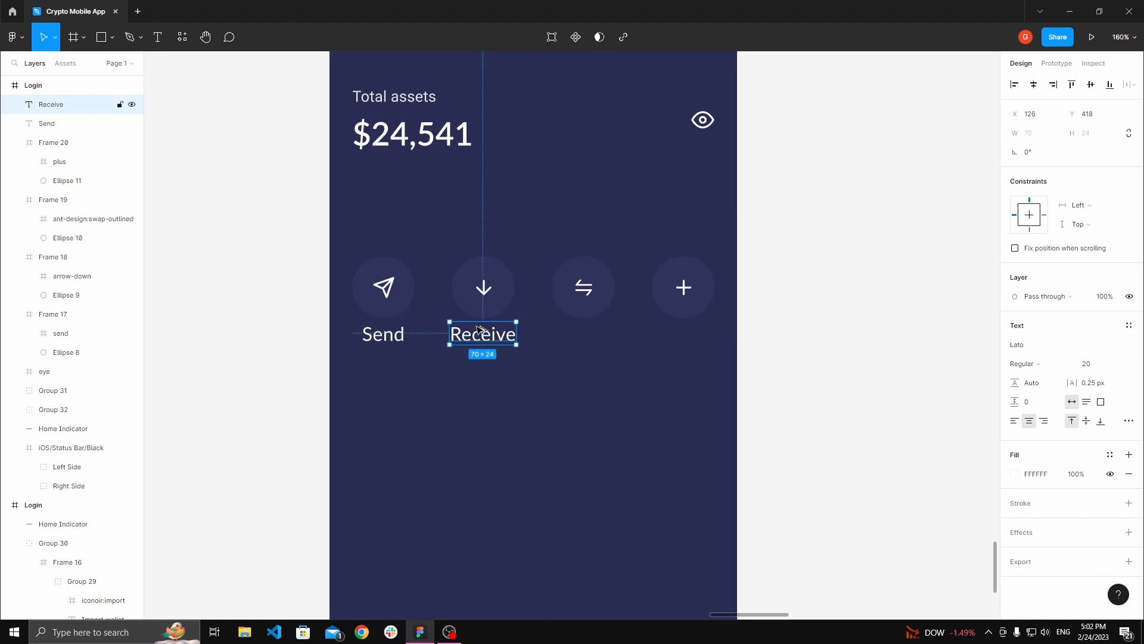
left_click(483, 298, "shift")
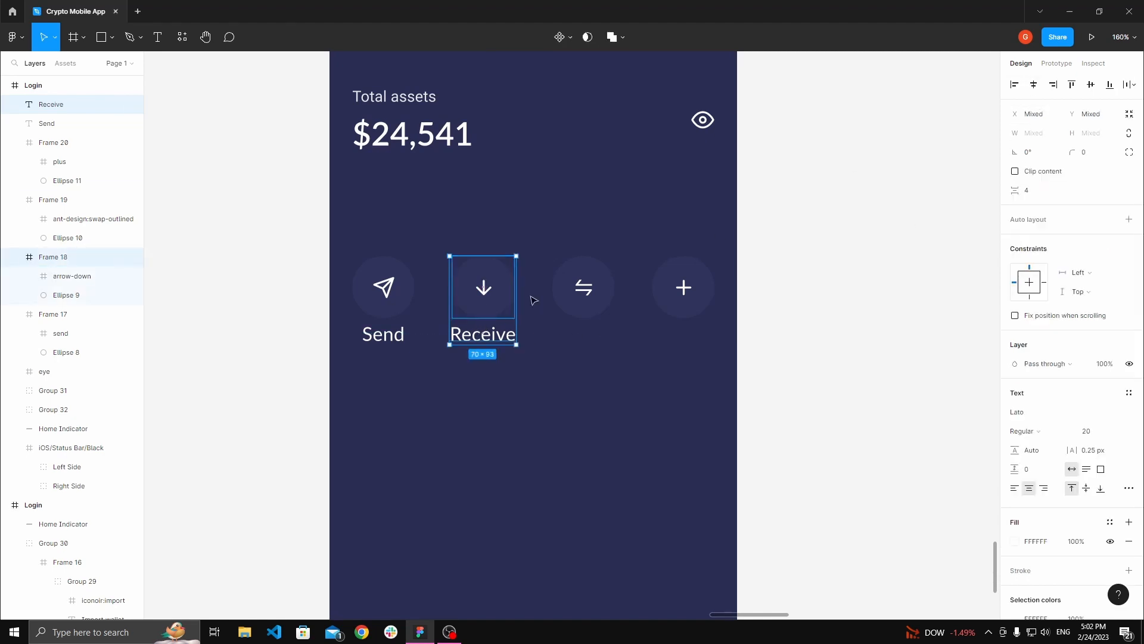
left_click(503, 331)
left_click(557, 349)
Step: Duplicate the label under the swap circle and rename it Swap
left_click_drag(484, 334, 579, 330)
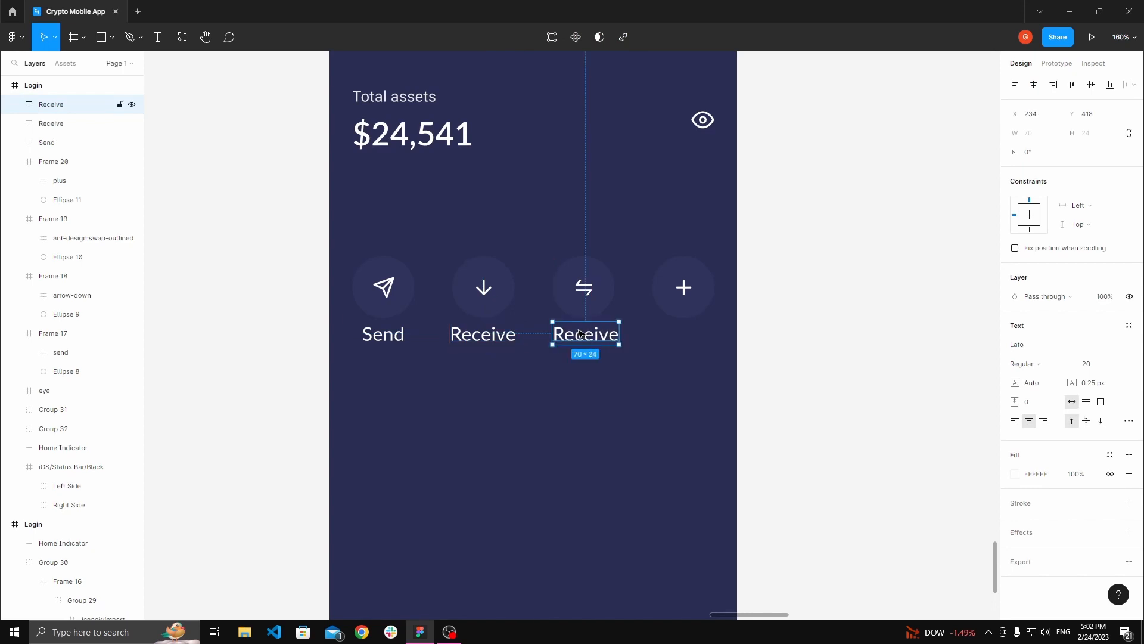
double_click(581, 335)
type("Swap")
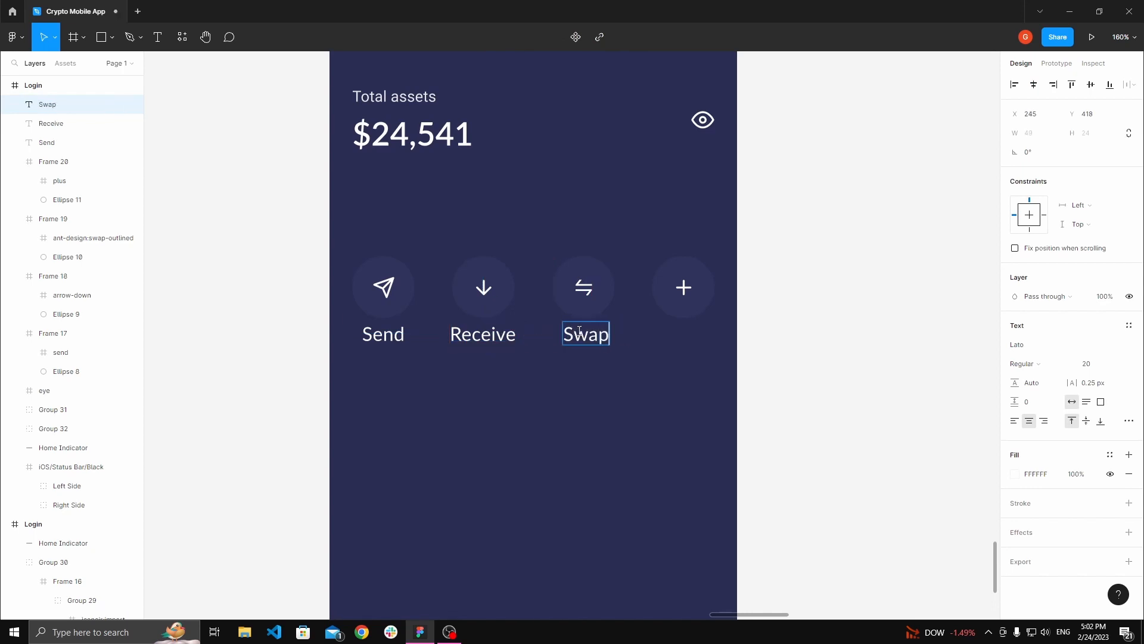
left_click(739, 218)
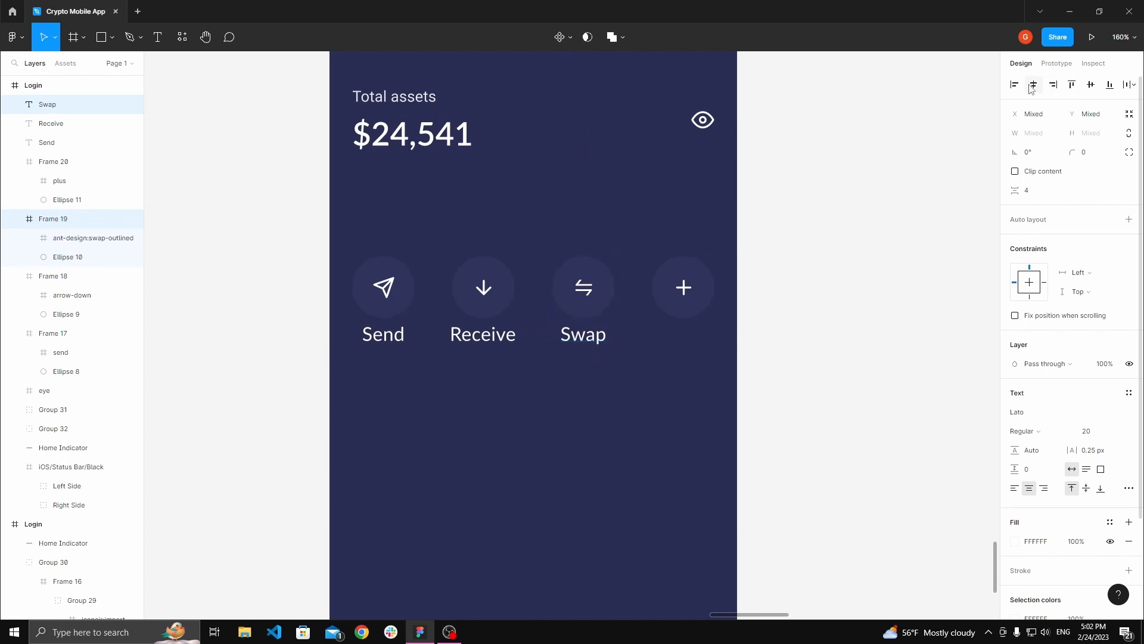
Step: Duplicate the label under the plus circle and rename it Buy
left_click_drag(578, 341, 685, 339)
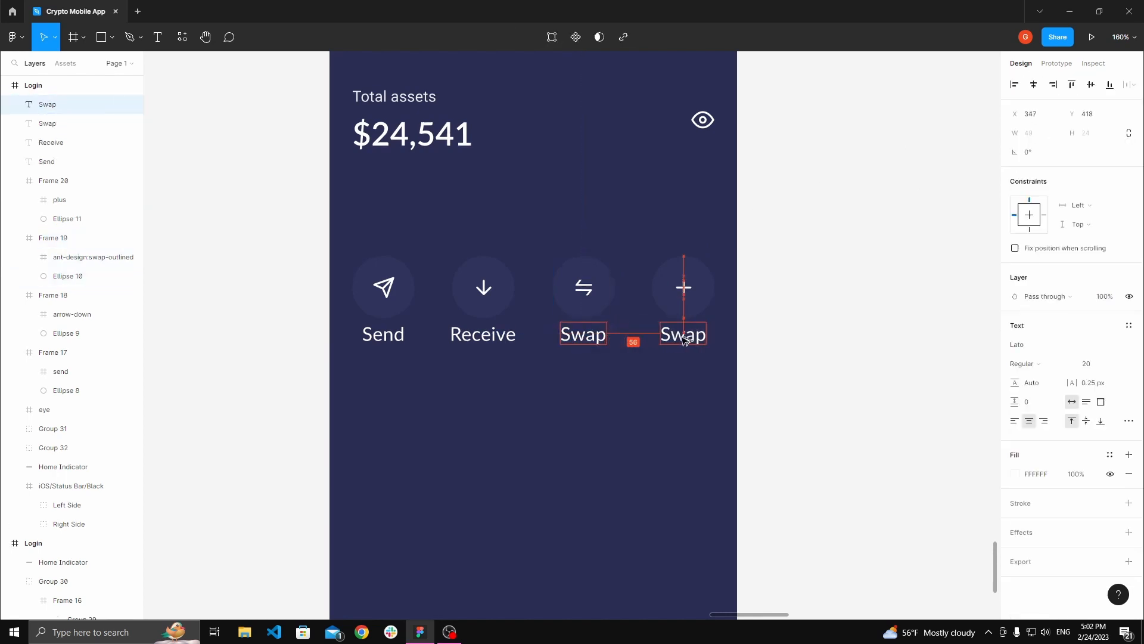
double_click(684, 337)
type("Bu")
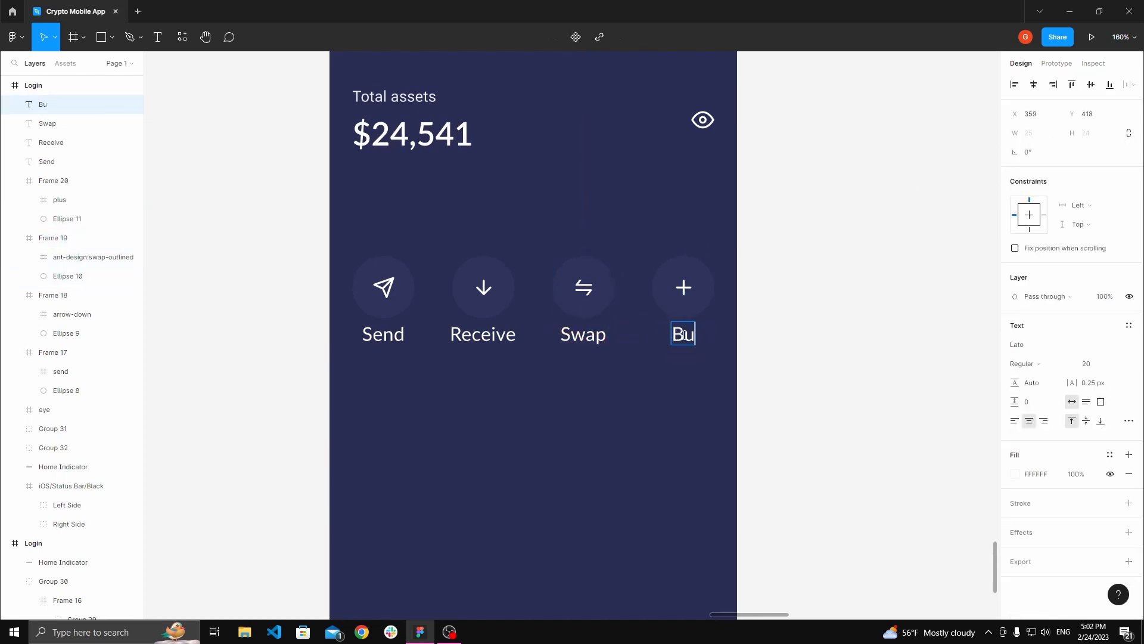
type("y")
key("Escape")
left_click(704, 288, "shift")
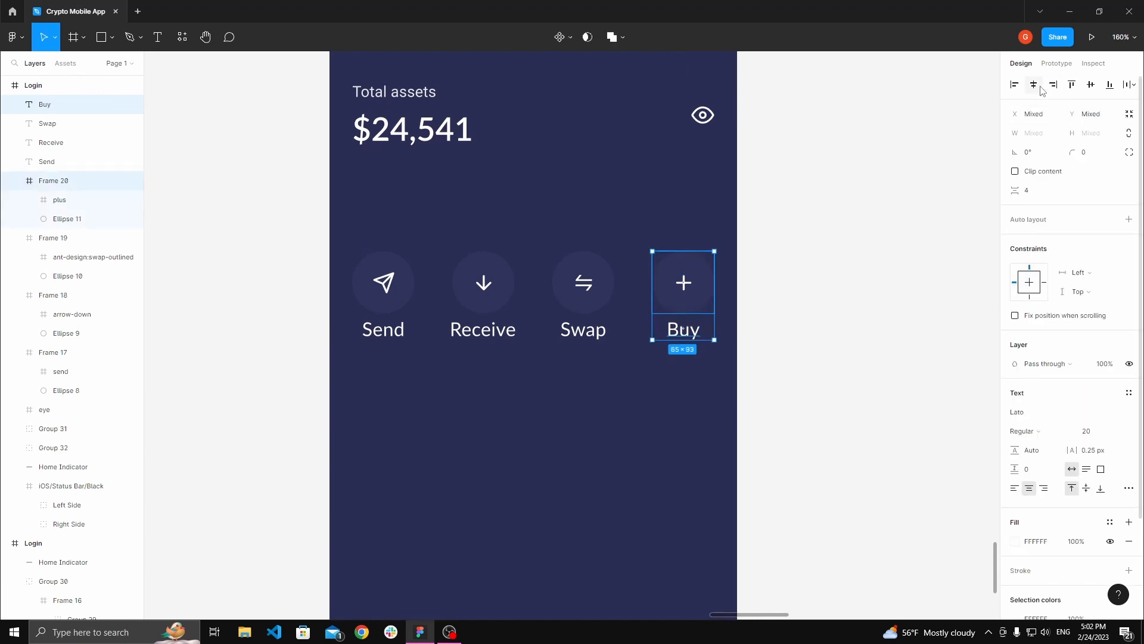
Step: Select all four button labels and set their font size to 18
key("h")
scroll(661, 255, "down", 3)
left_click_drag(659, 256, 625, 313)
scroll(604, 317, "up", 2)
scroll(615, 311, "up", 2)
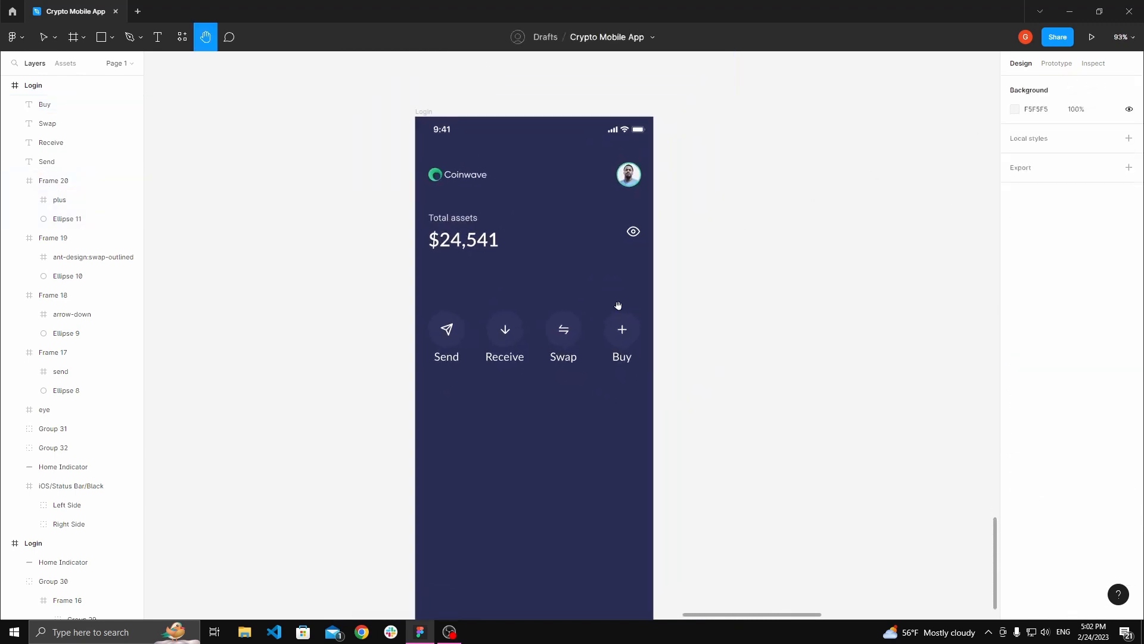
key("v")
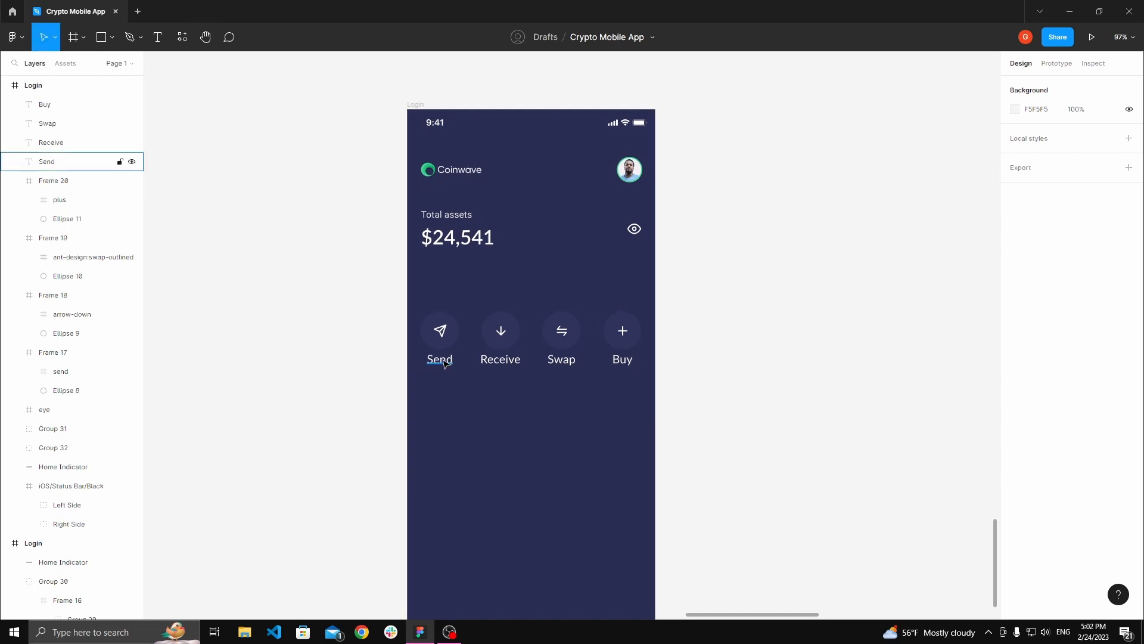
left_click(439, 359)
key("h")
left_click_drag(499, 310, 491, 283)
scroll(510, 292, "up", 2)
key("v")
left_click(411, 334)
left_click(470, 331, "shift")
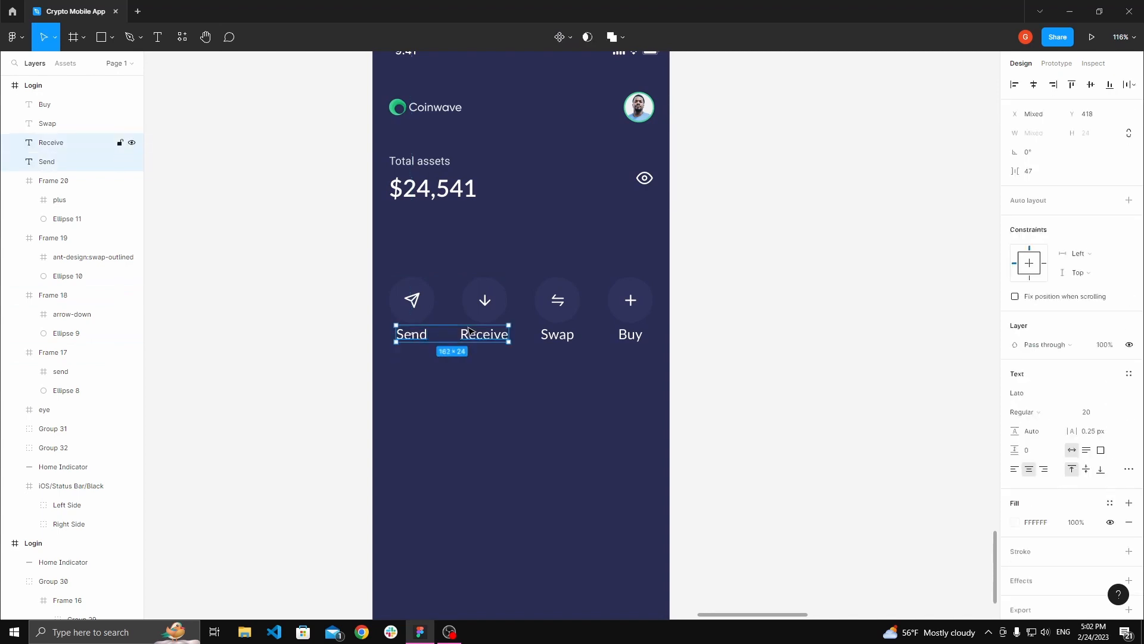
left_click(563, 337, "shift")
left_click(630, 335, "shift")
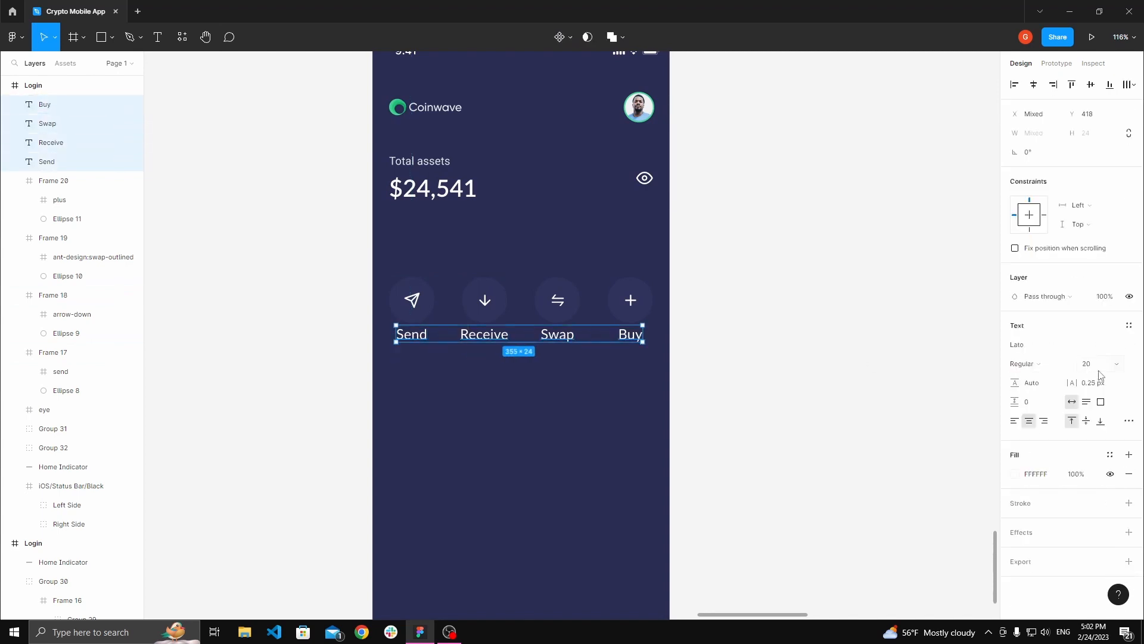
key("Tab")
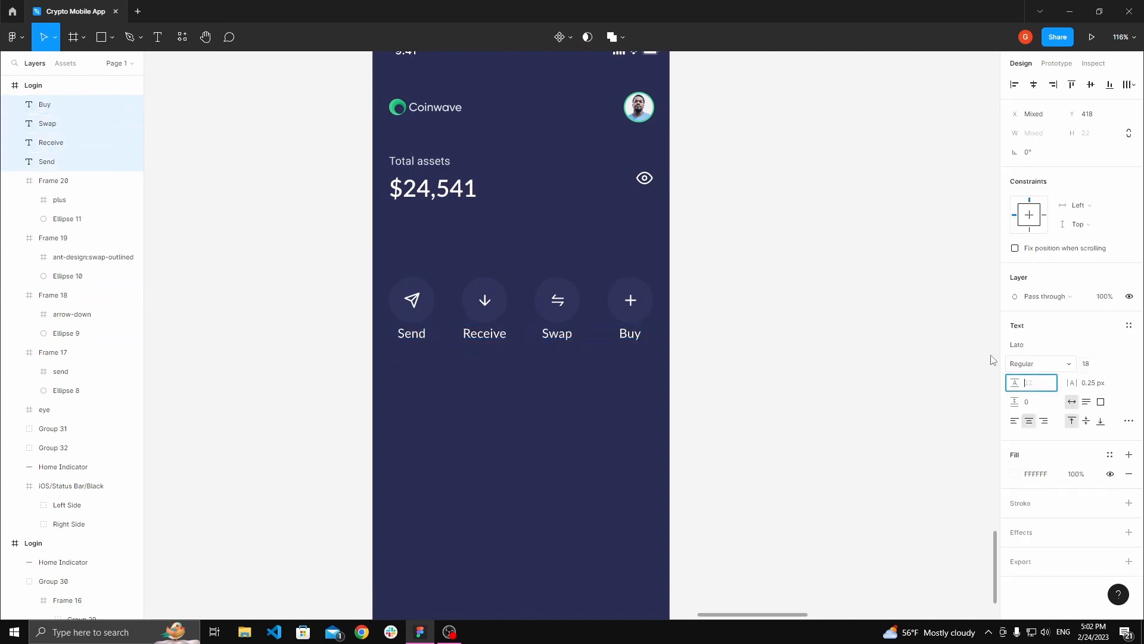
Step: Center the Send and Receive labels horizontally under their circle frames
left_click(742, 327)
key("h")
left_click_drag(743, 328, 747, 326)
left_click_drag(530, 330, 532, 337)
key("v")
left_click(415, 341)
left_click(421, 322, "shift")
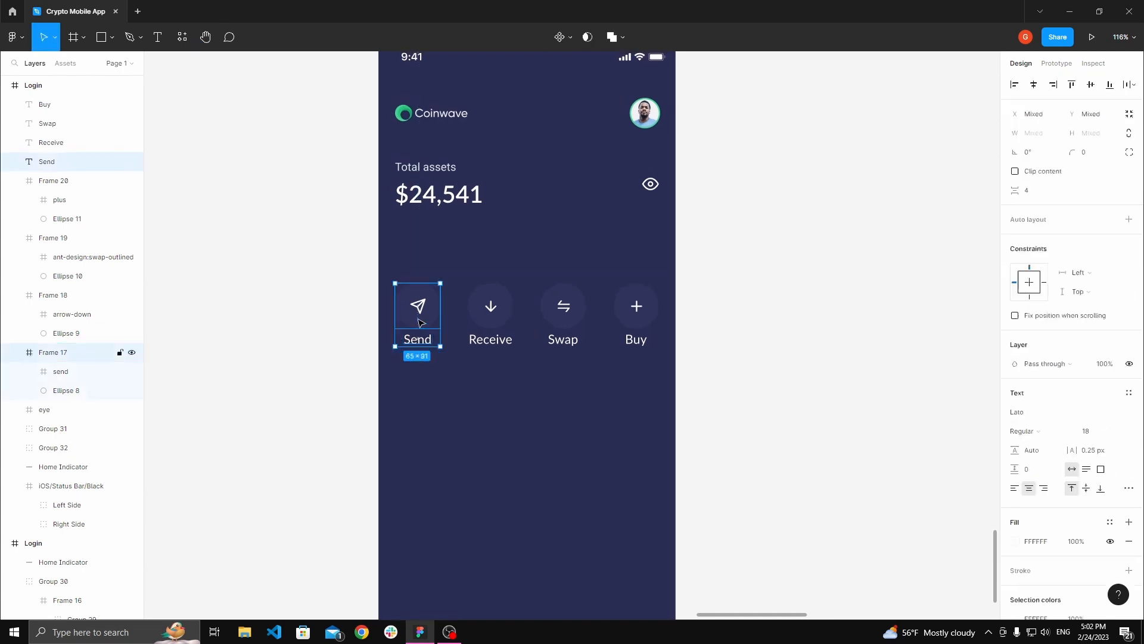
left_click(1032, 85)
left_click(501, 340)
left_click(494, 321, "shift")
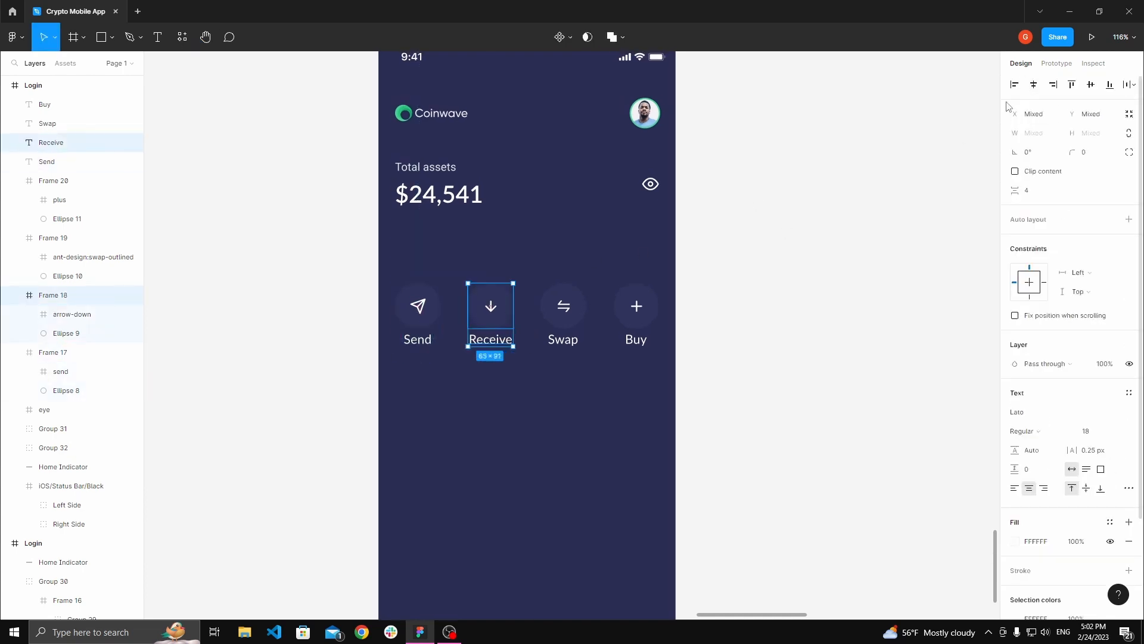
left_click(1036, 85)
Step: Center the Swap and Buy labels horizontally under their circle frames
left_click(777, 201)
left_click(48, 124)
left_click(53, 237, "shift")
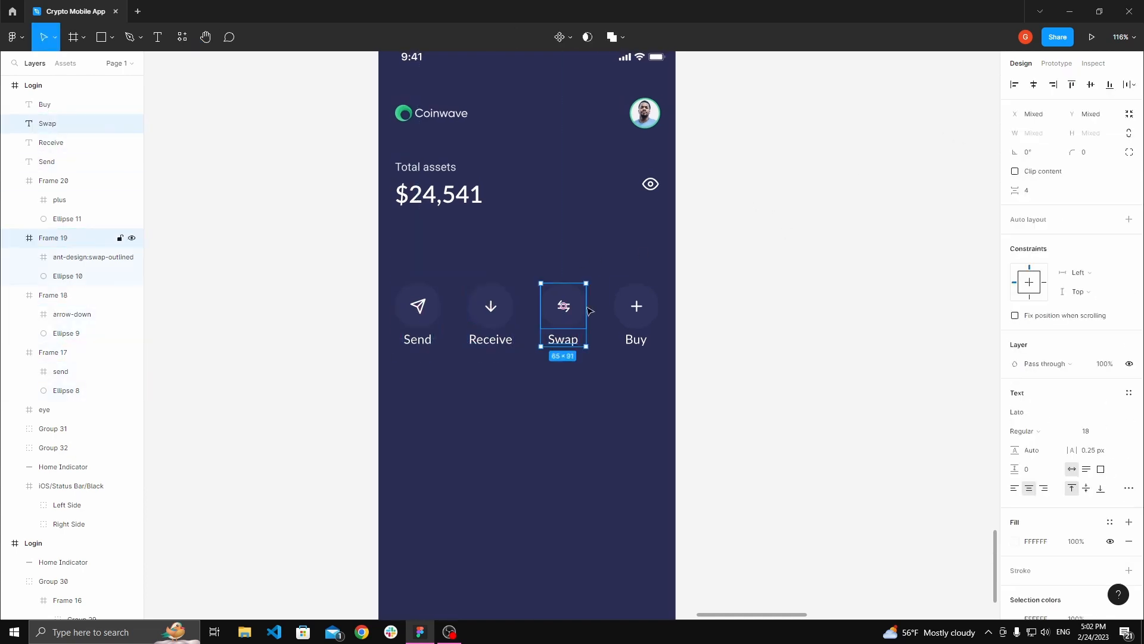
left_click(1034, 84)
left_click(763, 257)
left_click(635, 339)
left_click(649, 310, "shift")
left_click(1034, 87)
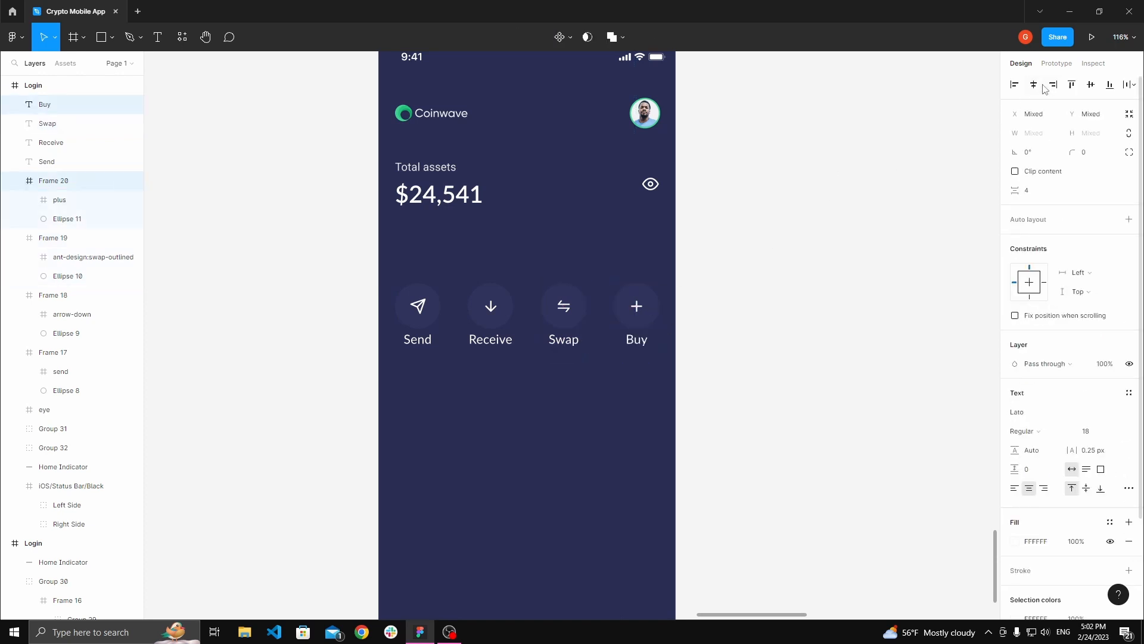
Step: Show the Login frame's 4-column layout grid
left_click(752, 216)
key("space")
mouse_move(751, 220)
left_mouse_down()
mouse_move(768, 206)
mouse_move(766, 233)
left_mouse_up()
left_click(432, 353)
left_click(433, 320, "shift")
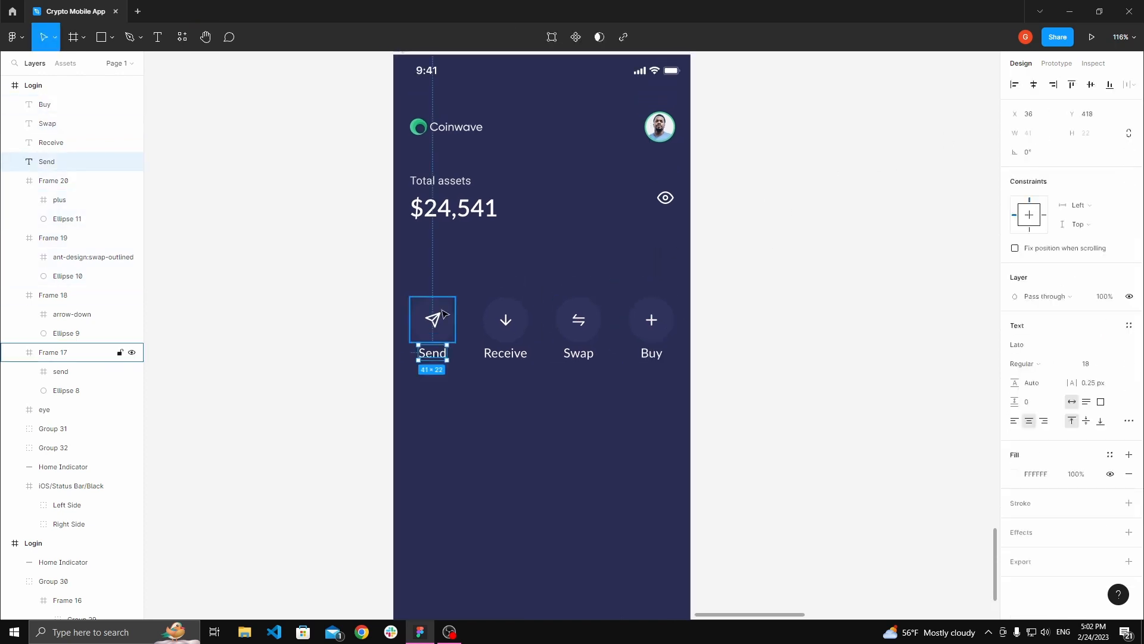
left_click(468, 279)
scroll(374, 93, "up", 1)
left_click(402, 67)
scroll(430, 145, "down", 1)
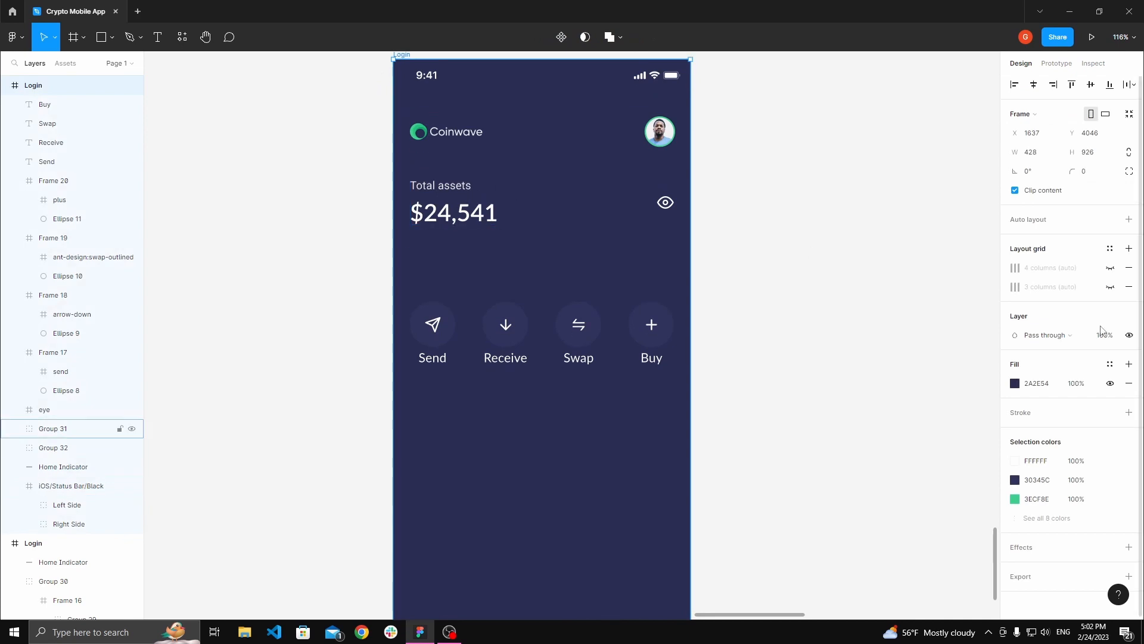
left_click(1110, 269)
Step: Check the action buttons and labels against the column grid
left_click(478, 326)
scroll(521, 324, "up", 5)
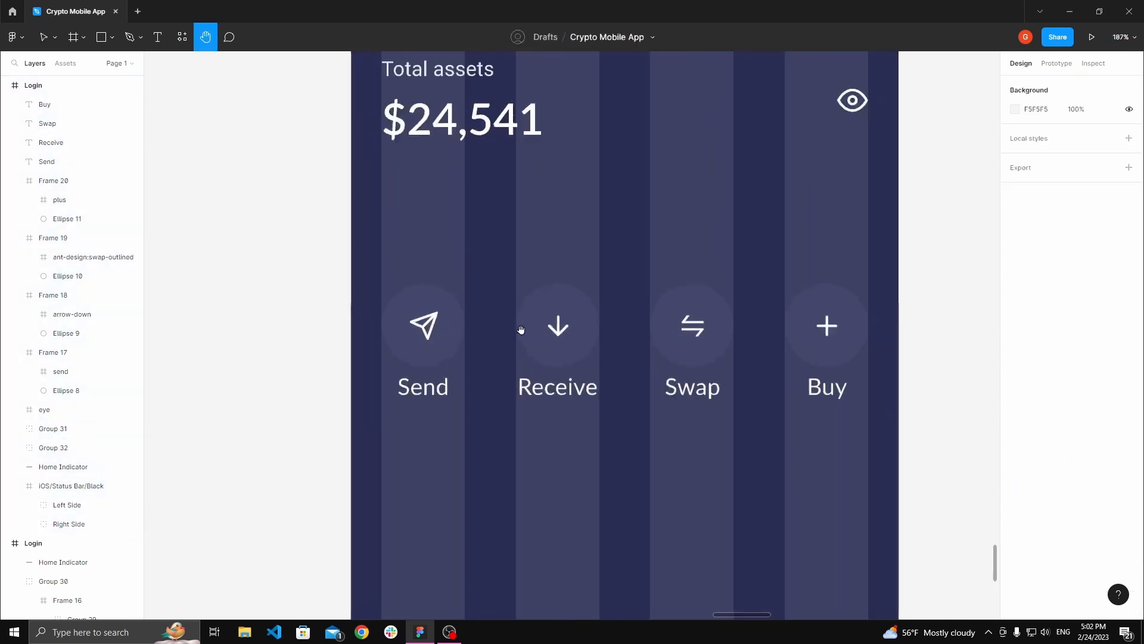
scroll(530, 332, "up", 4)
left_click(546, 347)
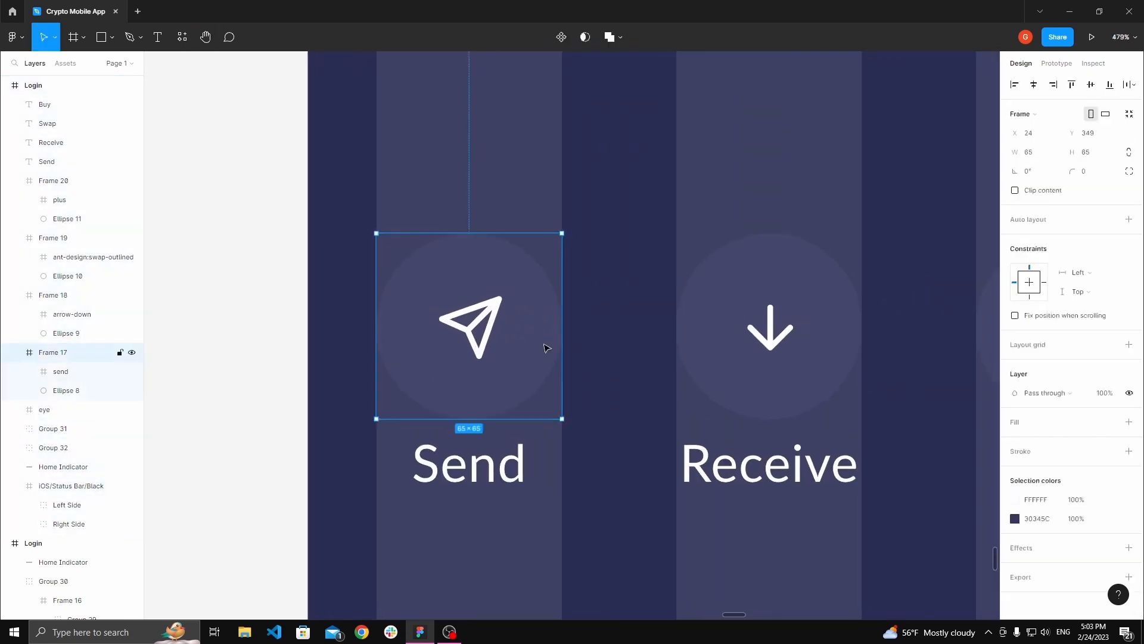
scroll(480, 468, "down", 4)
left_click_drag(573, 267, 419, 249)
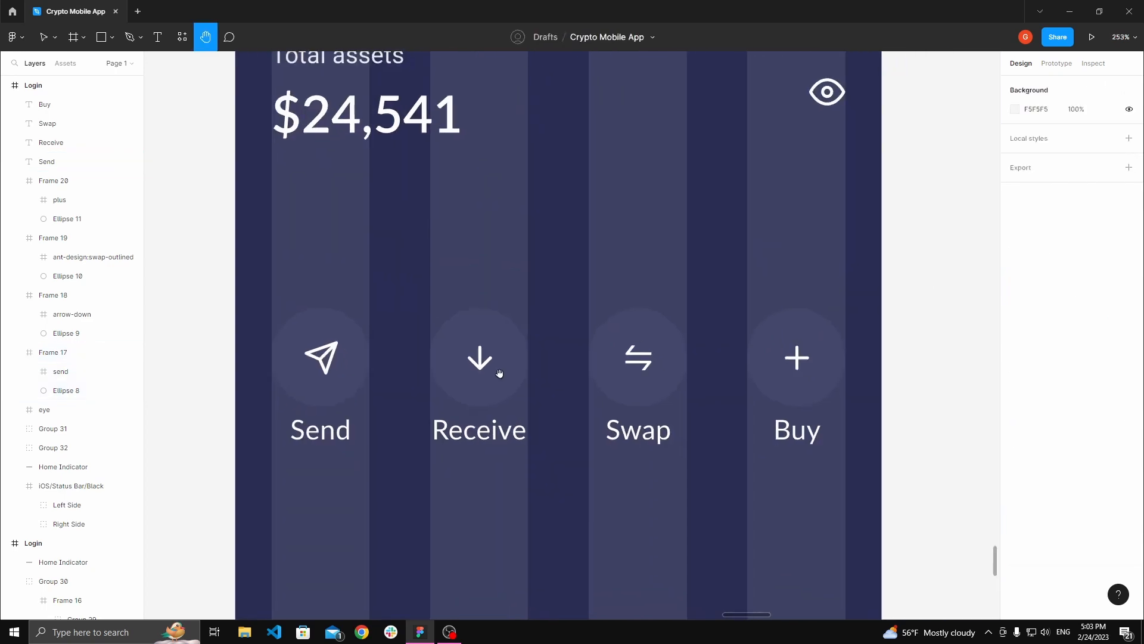
scroll(500, 373, "down", 7)
Step: Hide the Login frame's 4-column layout grid
key("v")
left_click(404, 169)
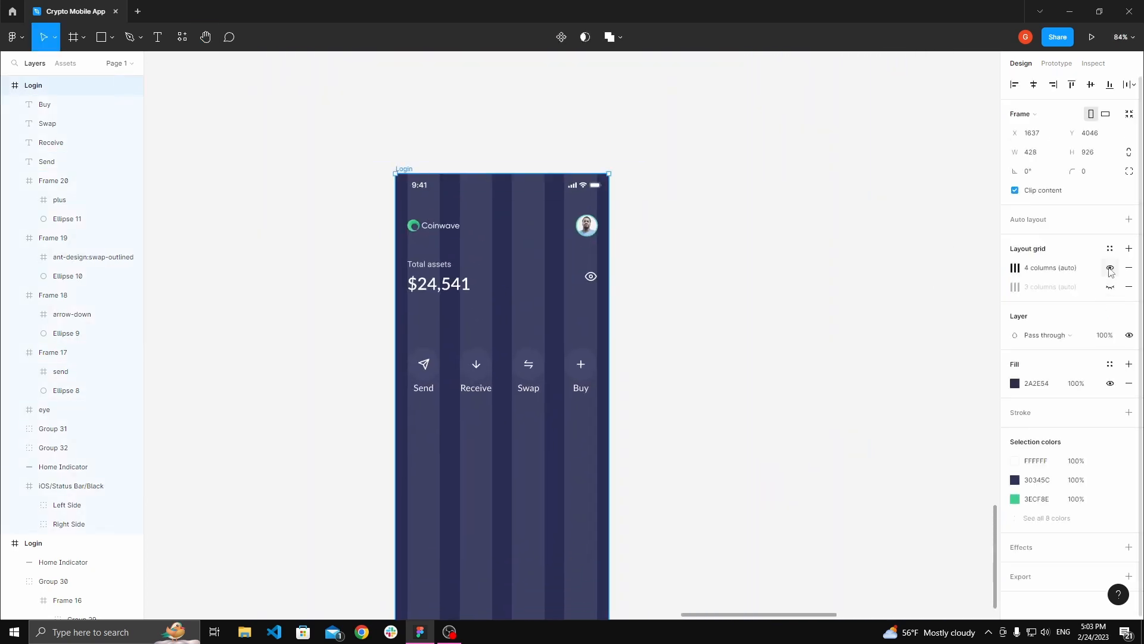
left_click(1110, 268)
left_click_drag(663, 321, 705, 263)
scroll(419, 309, "up", 2)
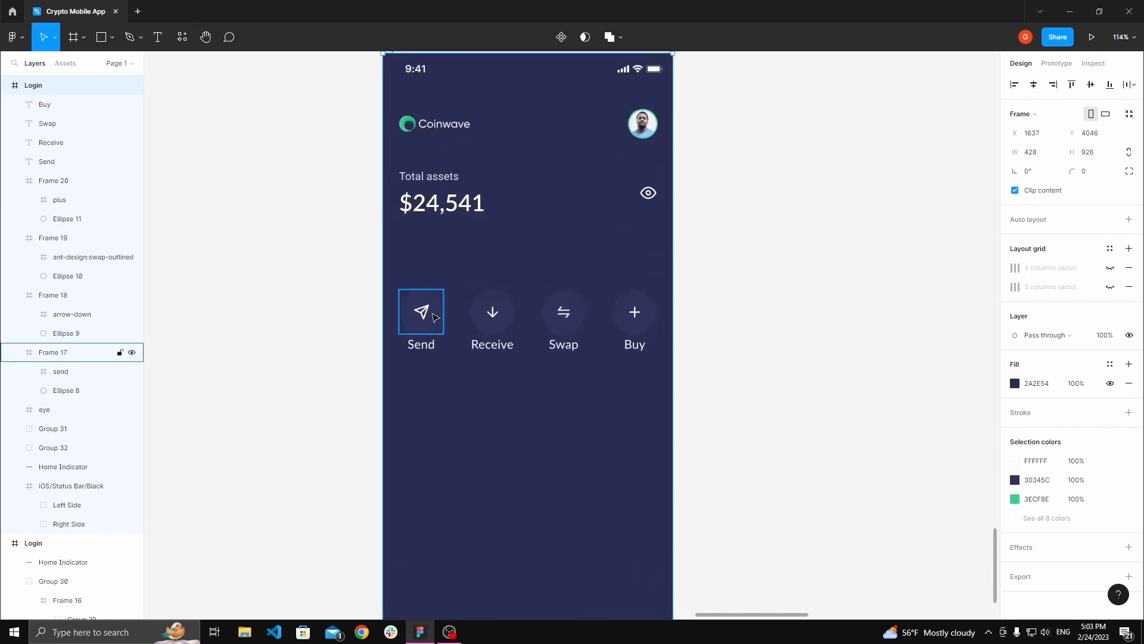
Step: Group each circular action button with its label, forming separate Send, Receive, Swap and Buy groups
left_click(422, 311)
left_click(419, 346, "shift")
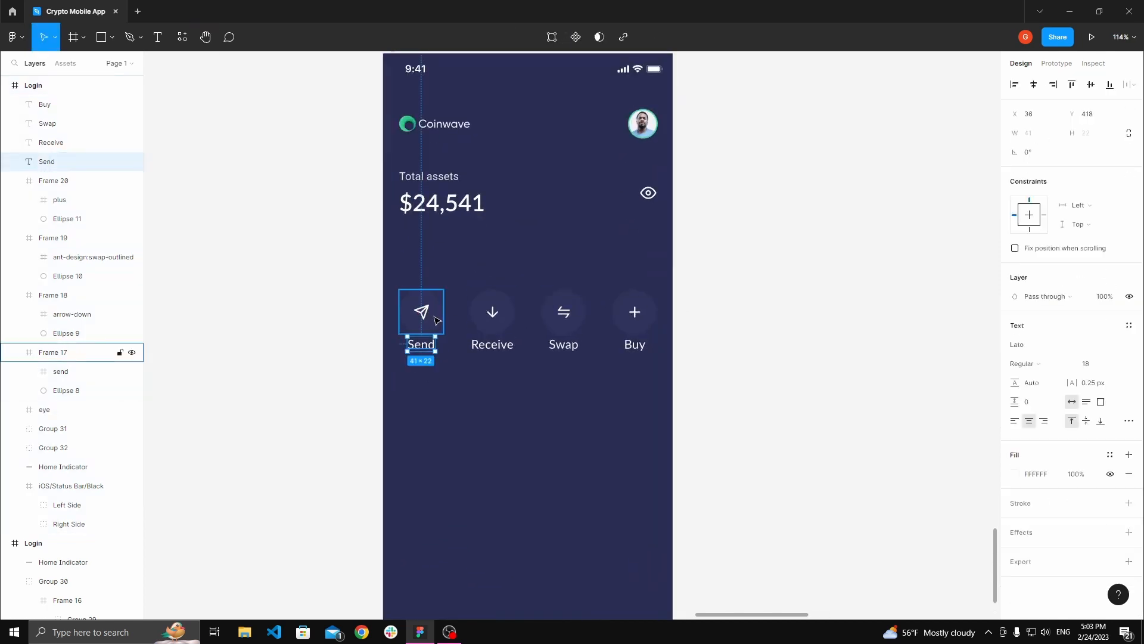
left_click(488, 401)
left_click(492, 344)
left_click(552, 378)
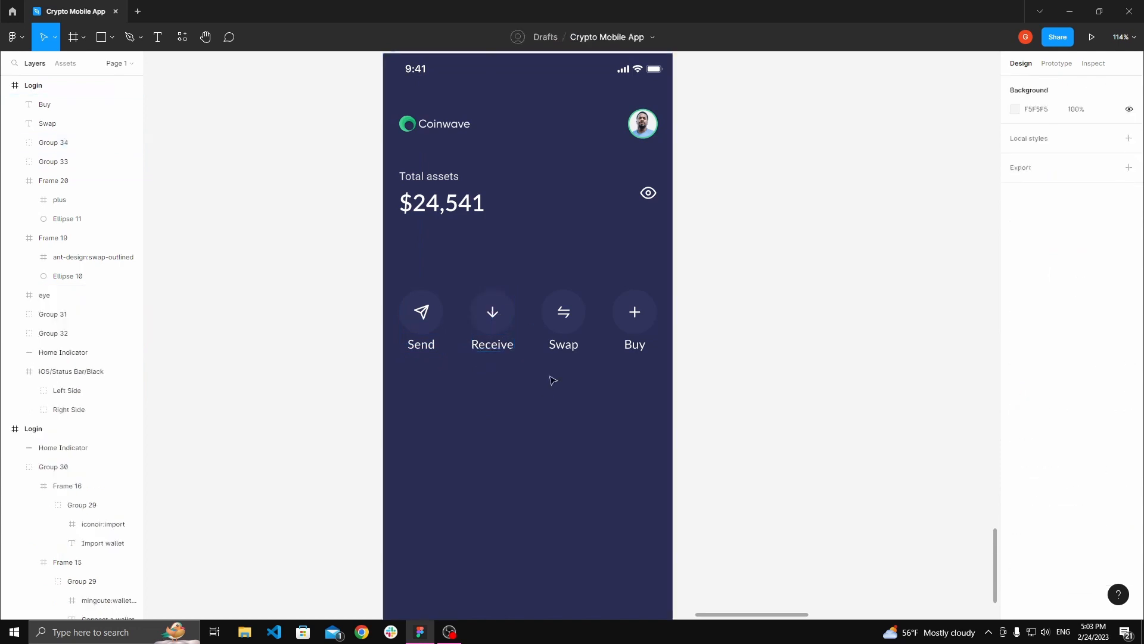
left_click(563, 344)
left_click(568, 314, "shift")
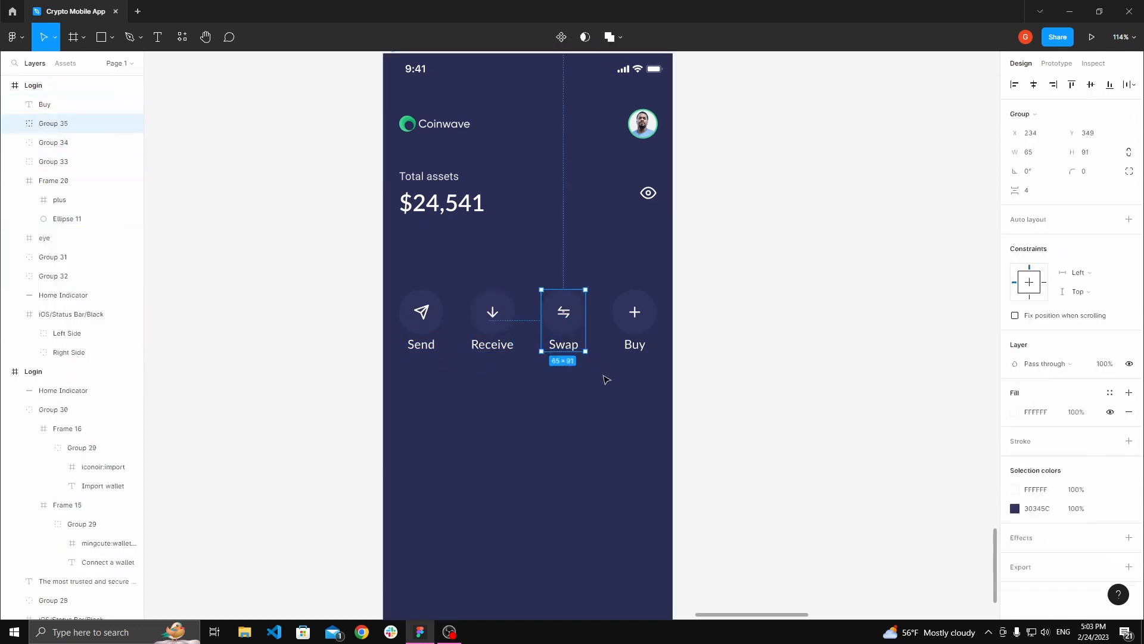
left_click_drag(609, 395, 675, 249)
left_click_drag(608, 274, 663, 380)
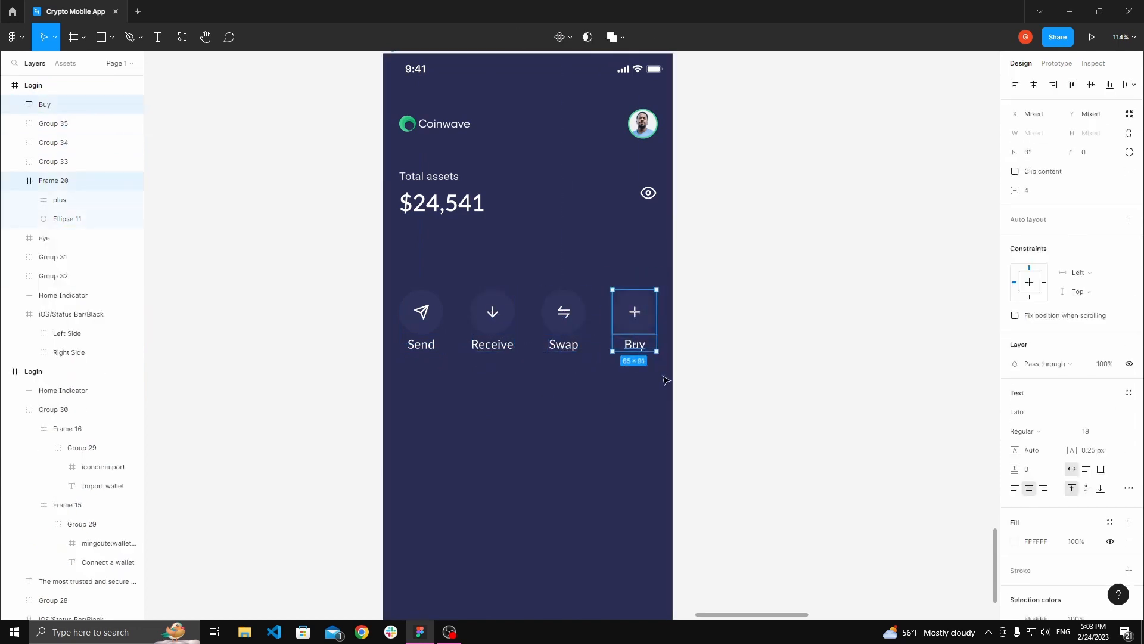
key("ctrl+g")
left_click(663, 420)
Step: Select the four action button groups and group them into a single button row
key("space")
left_click(421, 312)
left_click(492, 312, "shift")
left_click(564, 312, "shift")
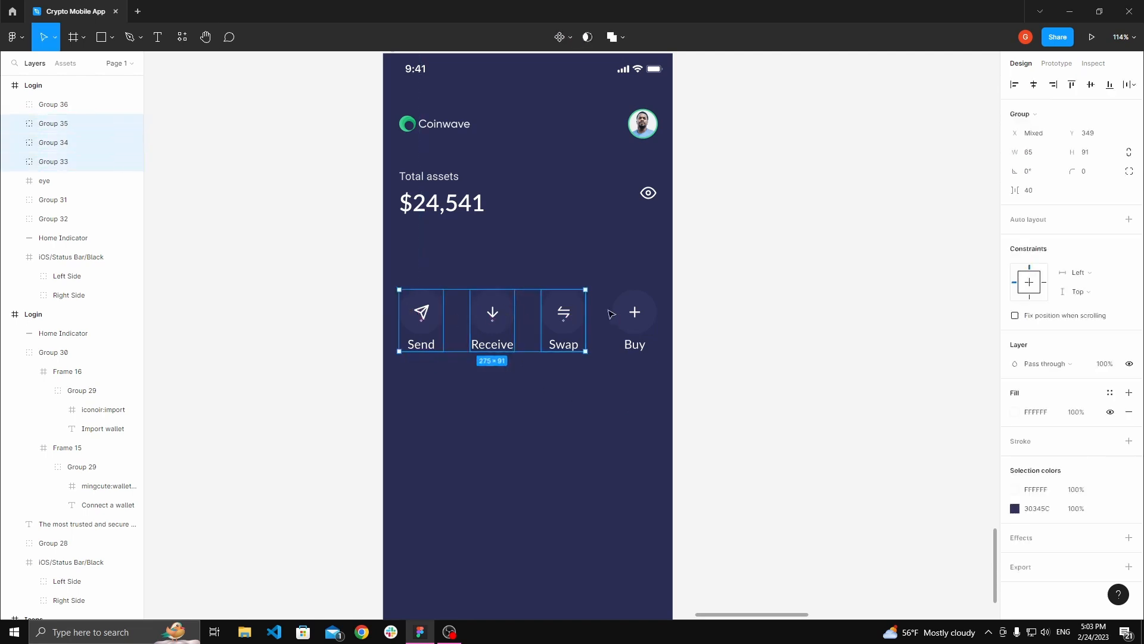
left_click(633, 311, "shift")
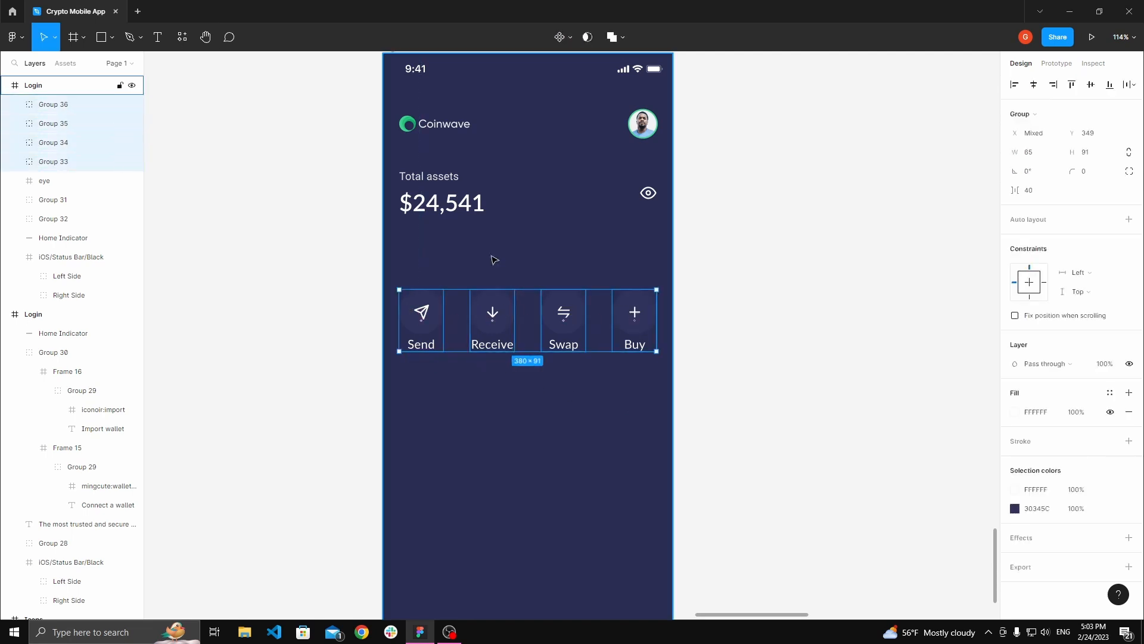
key("ctrl+g")
left_click(498, 257)
Step: Group the Total assets balance text together with the eye icon
key("space")
left_click_drag(500, 256, 480, 270)
scroll(480, 273, "down", 2)
left_click(455, 319)
left_click(426, 211)
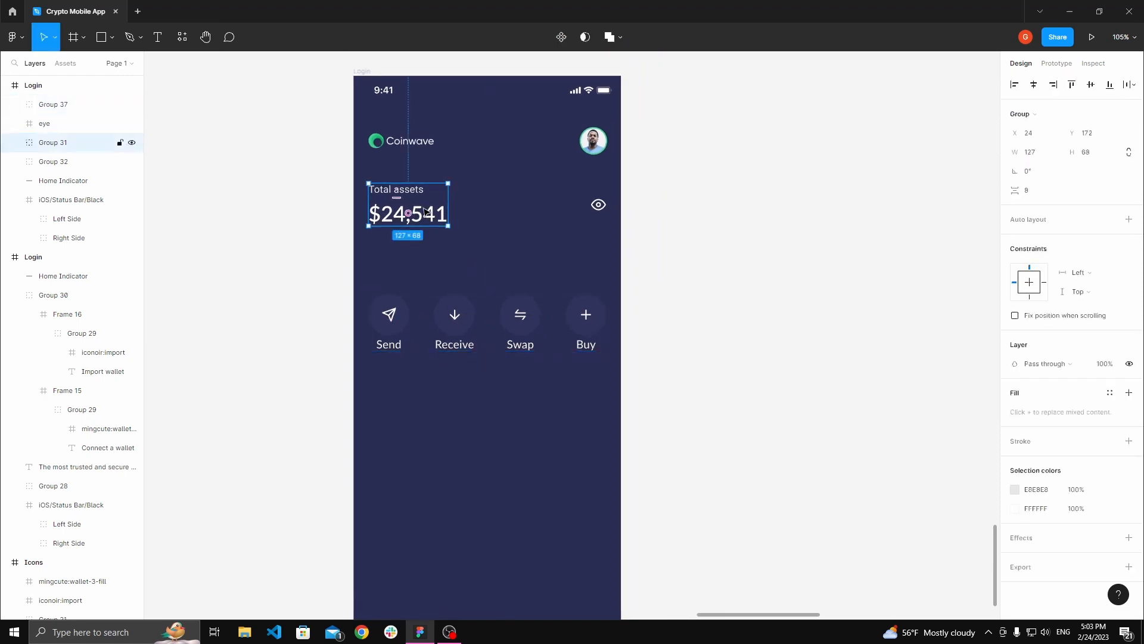
left_click(519, 217)
left_click(414, 209)
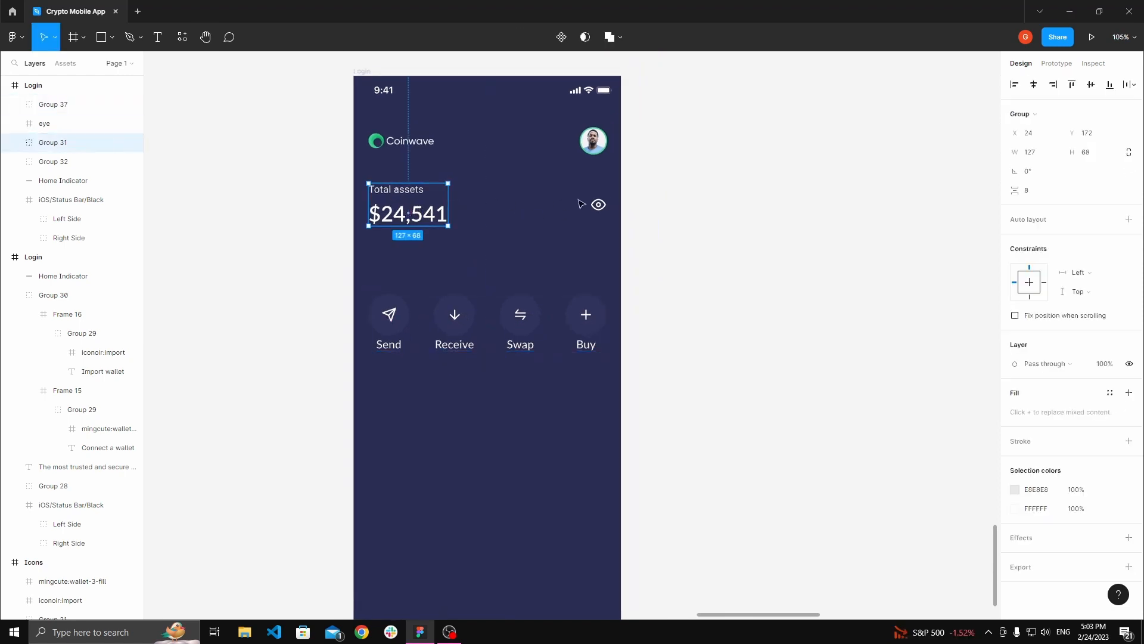
left_click(600, 205, "shift")
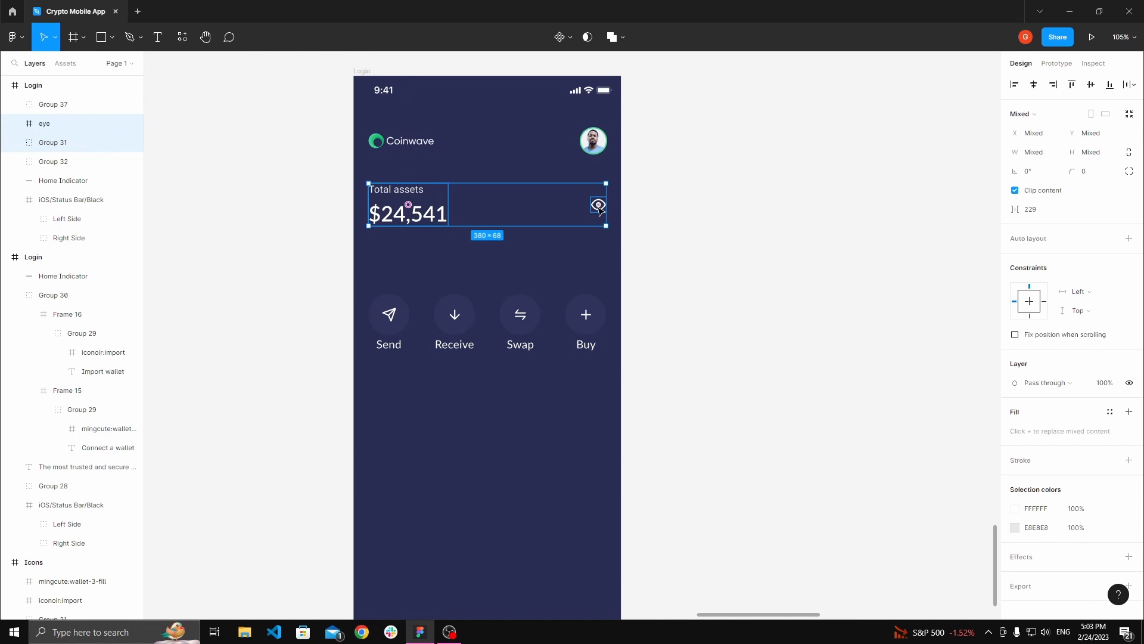
key("ctrl+g")
left_click(518, 244)
Step: Measure spacing between header, balance and button row, then move the button row up to 40 px below the balance group
left_click(410, 141)
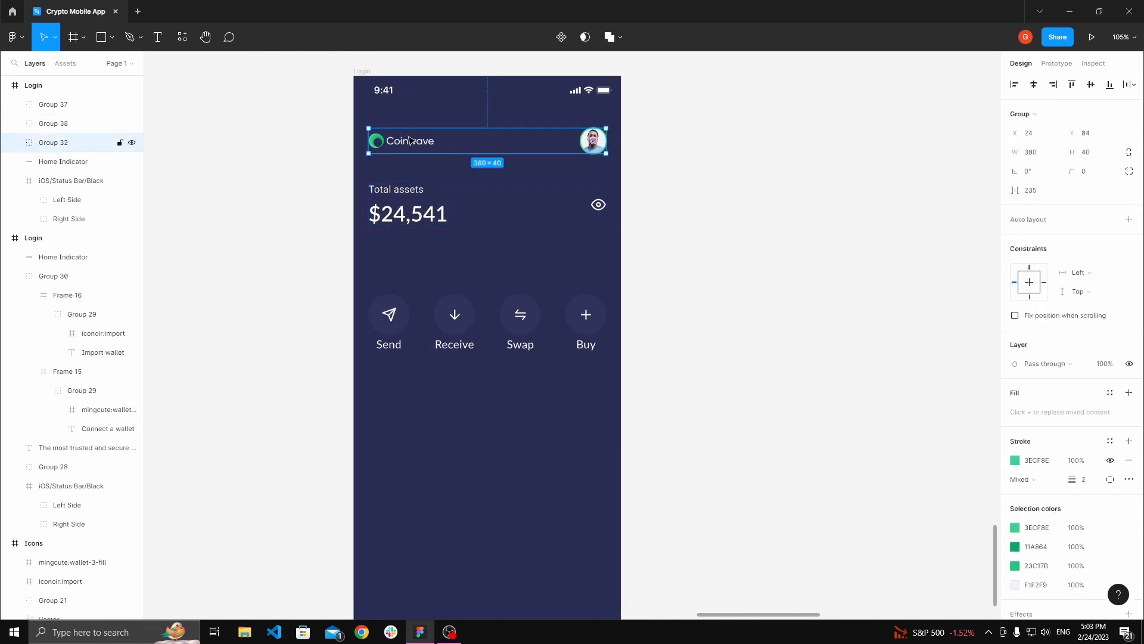
left_click(411, 201, "shift")
key("alt")
left_click(487, 149)
left_click(382, 202)
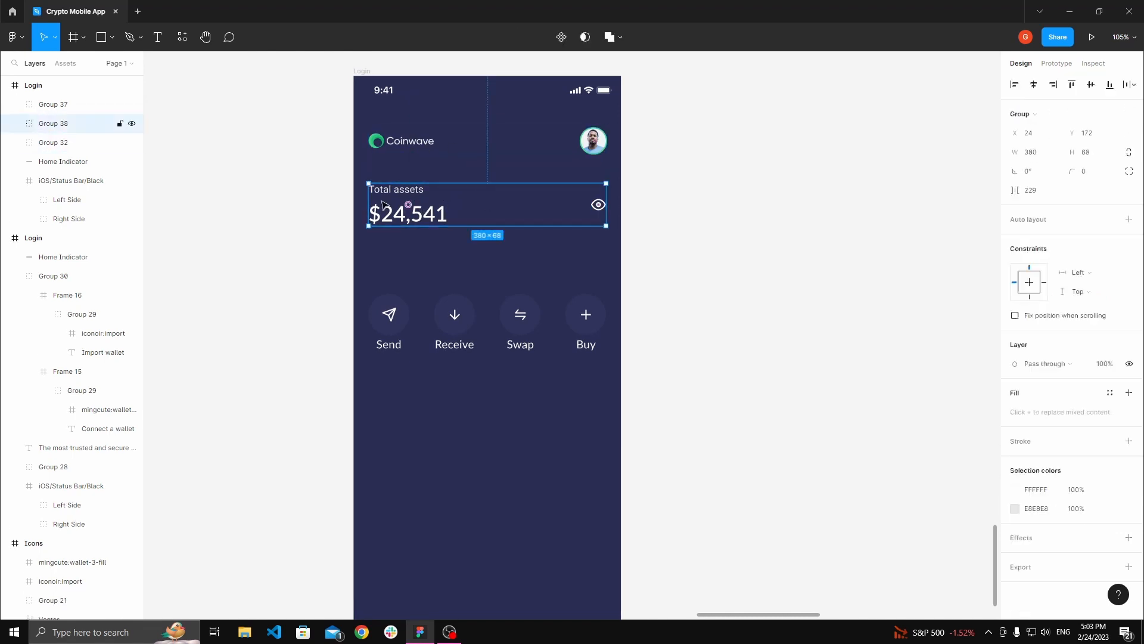
key("alt")
left_click(414, 300)
key("alt")
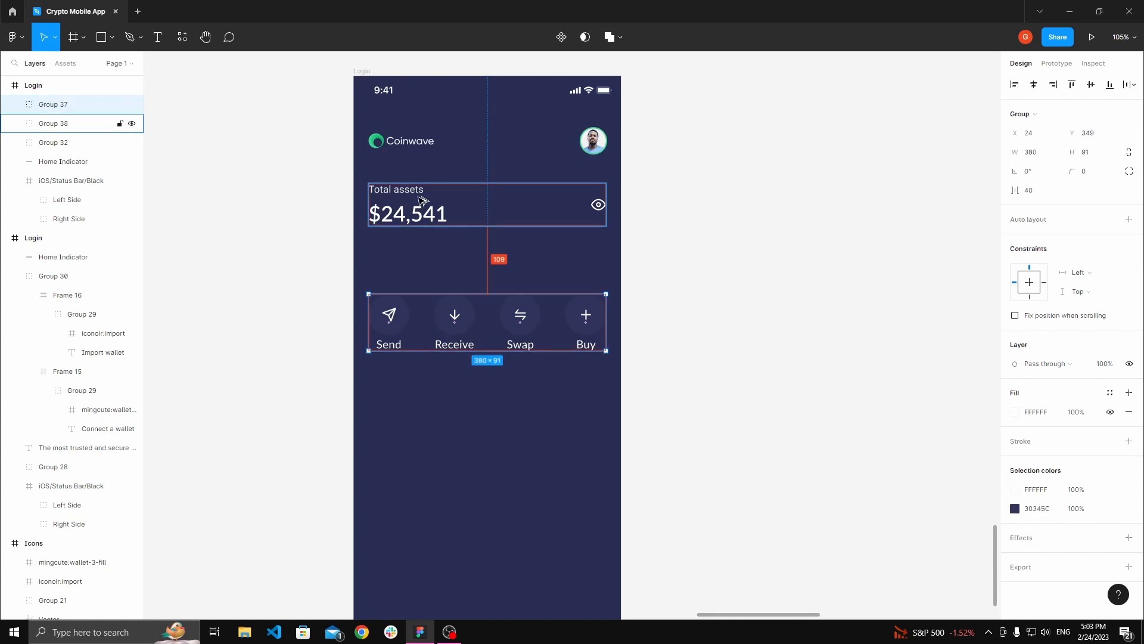
key("shift+Up")
key("shift+Up")
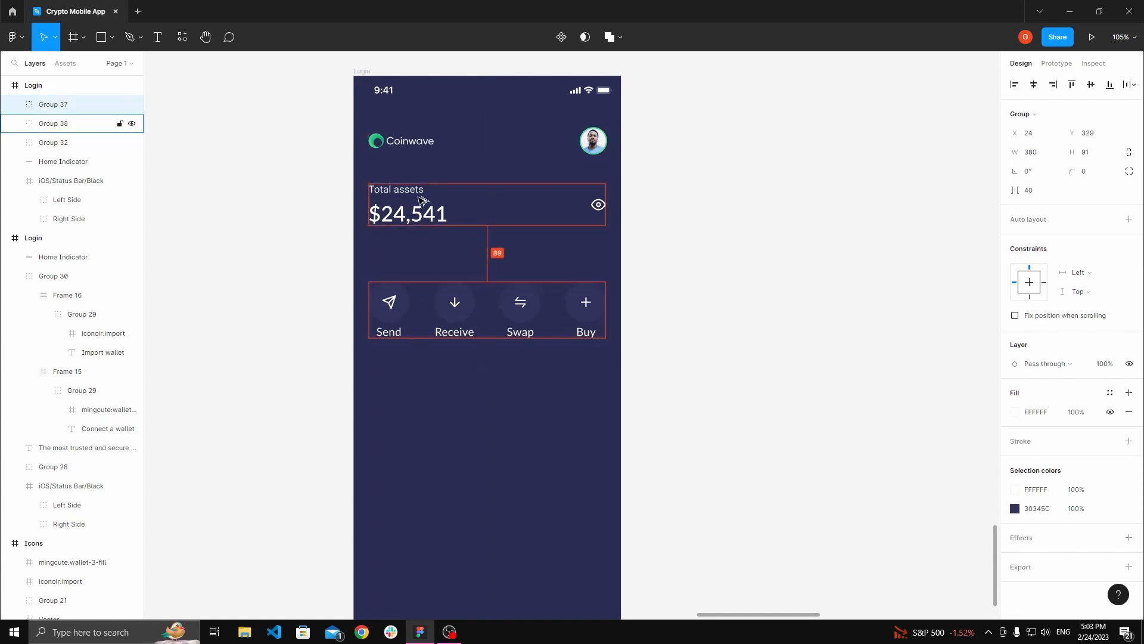
key("shift+Up")
key("shift+Up")
key("shift+Up")
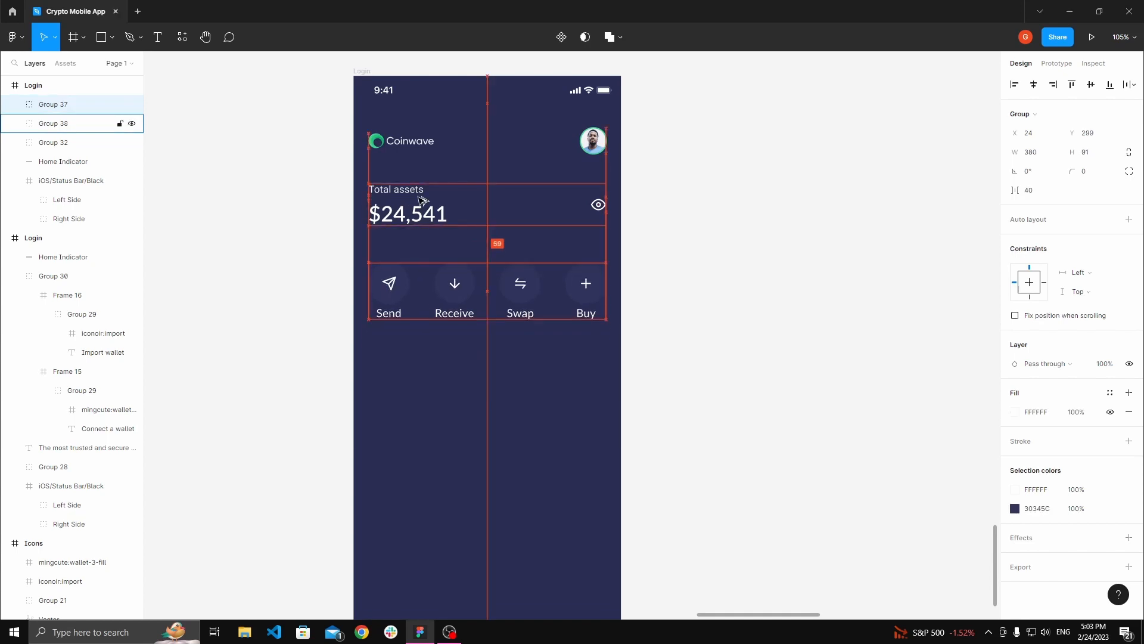
key("shift+Up")
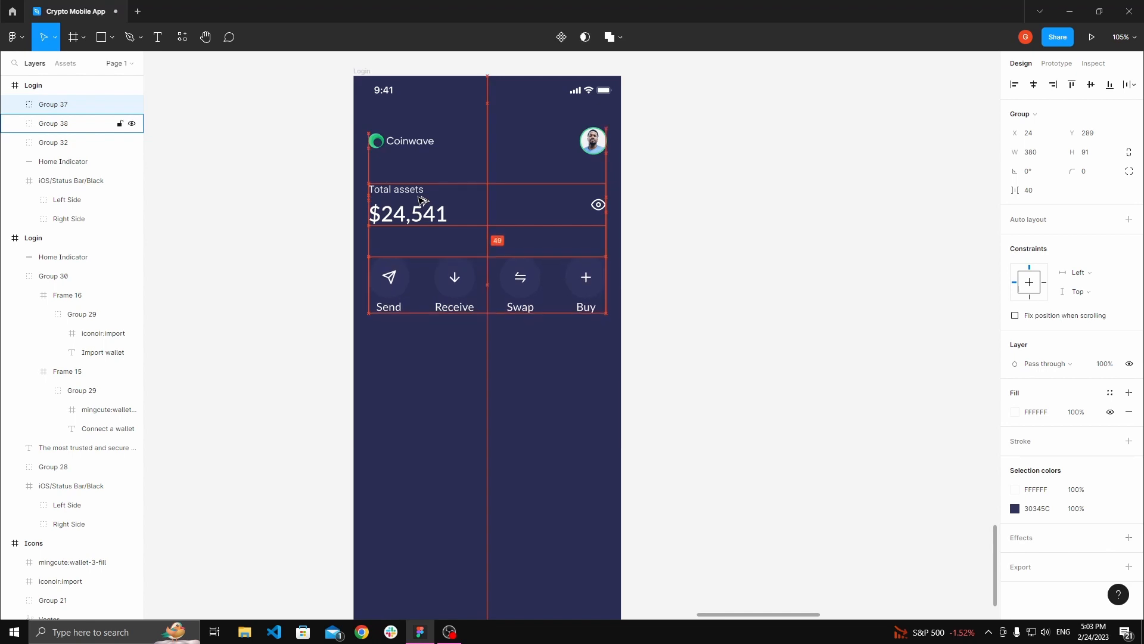
key("Up")
Step: Nudge the action button row back down a few pixels below the balance group
left_click(343, 227)
left_click_drag(372, 261, 398, 278)
scroll(398, 278, "down", 1)
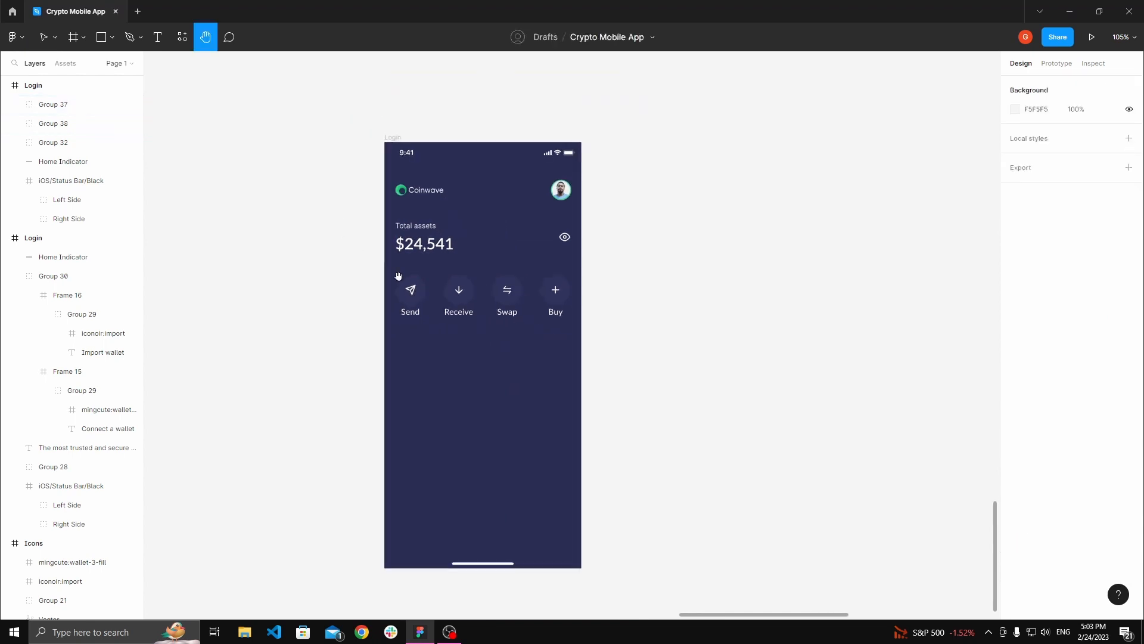
left_click(458, 291)
scroll(458, 292, "up", 1)
key("shift+Down")
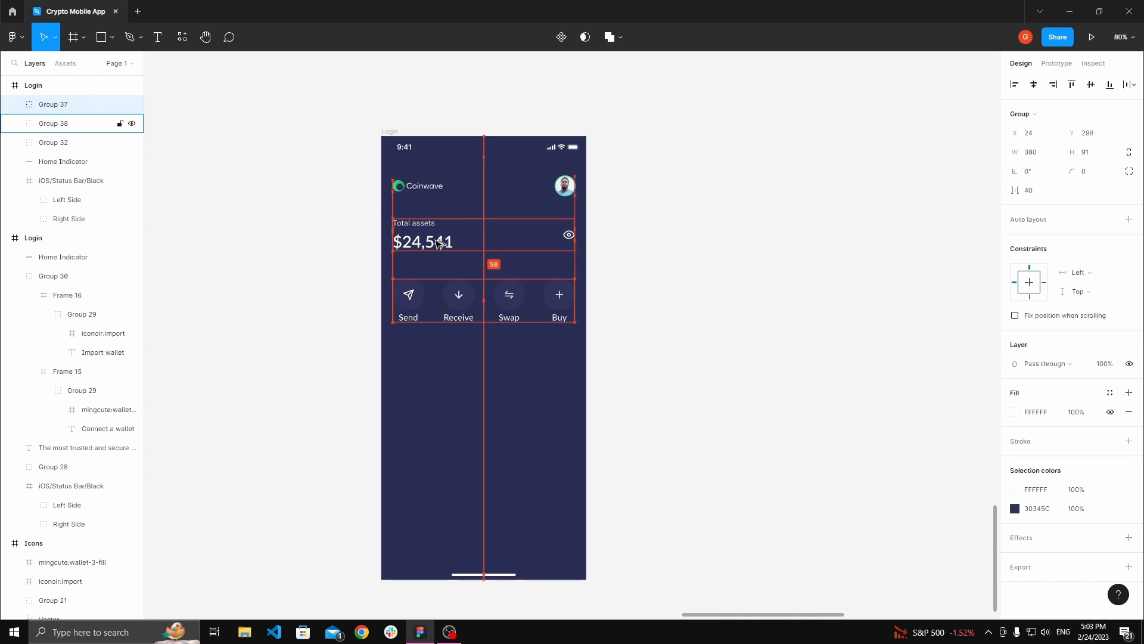
key("Down")
key("Down")
key("Down")
key("Down")
left_click(352, 286)
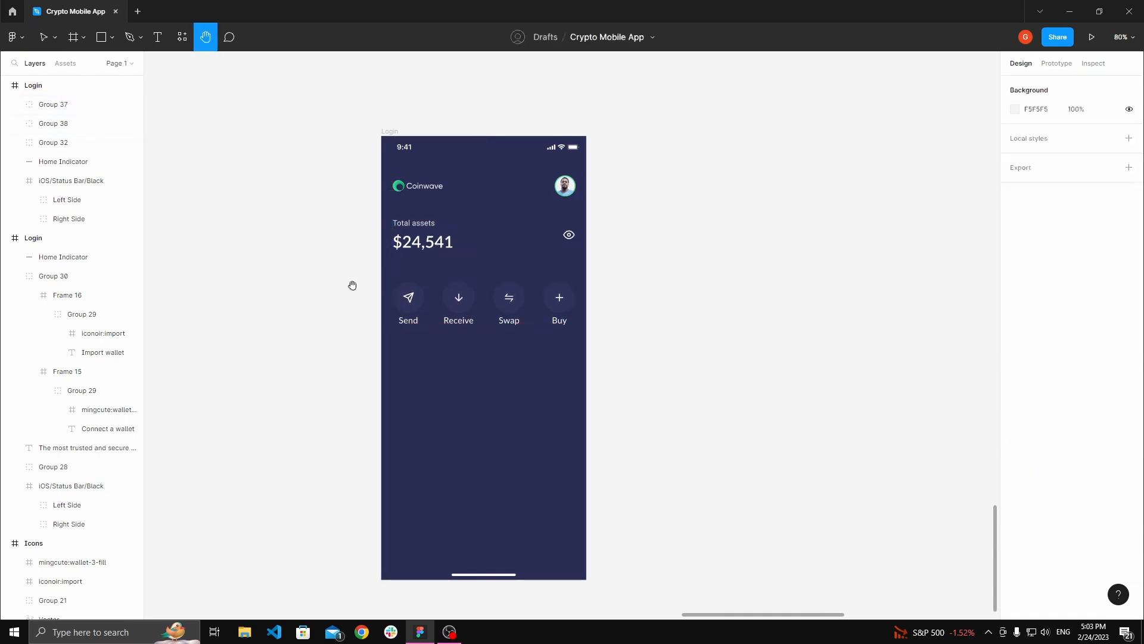
Step: Delete the Home Indicator bar from the bottom of the home screen frame
scroll(385, 281, "up", 4)
left_click_drag(420, 283, 397, 277)
scroll(386, 282, "down", 3)
scroll(477, 297, "down", 3)
left_click_drag(480, 298, 542, 299)
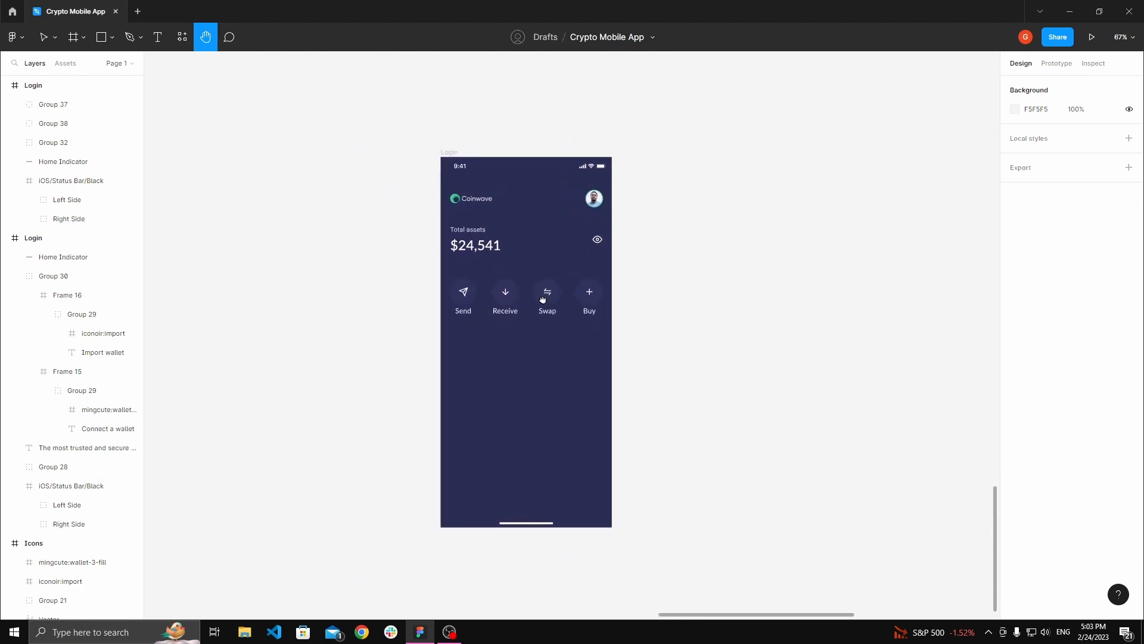
scroll(543, 312, "down", 3)
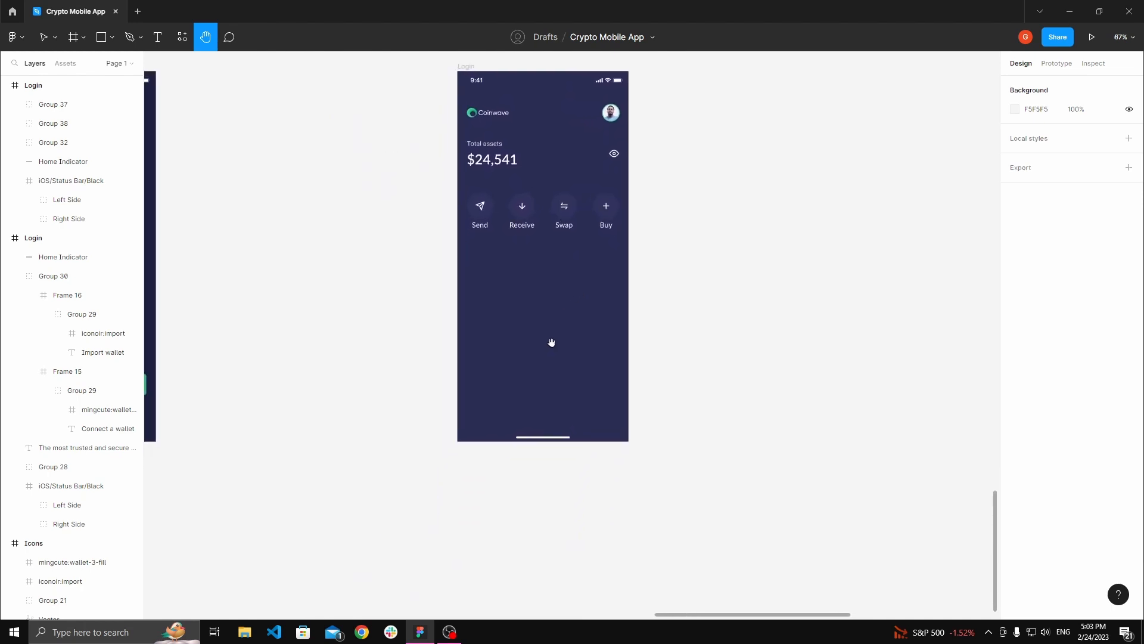
scroll(507, 383, "up", 4)
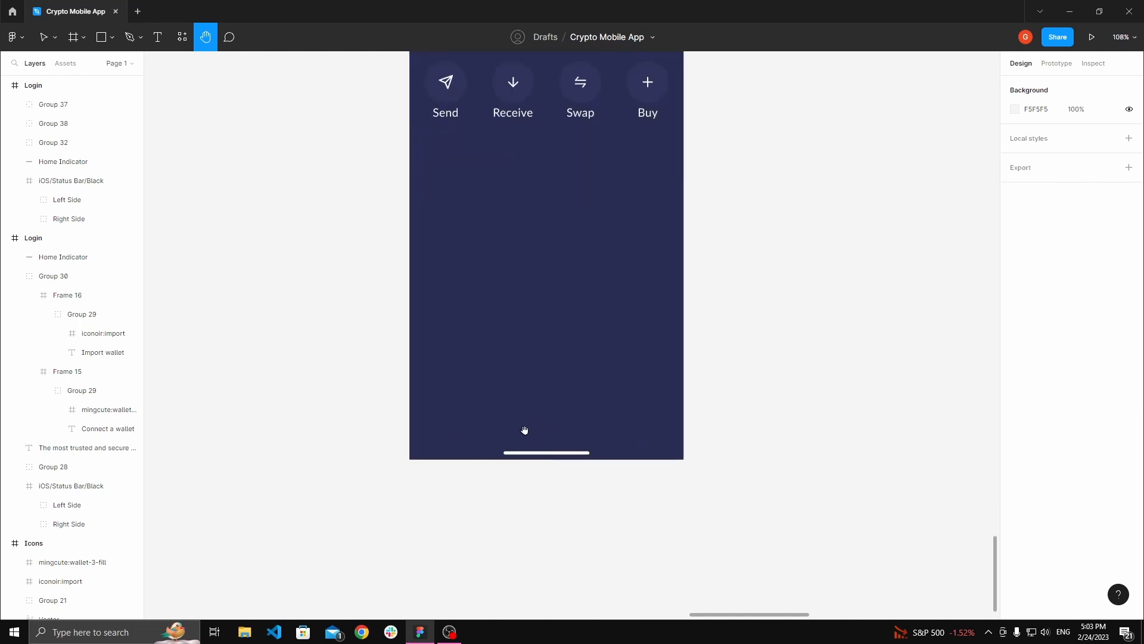
scroll(520, 419, "down", 10)
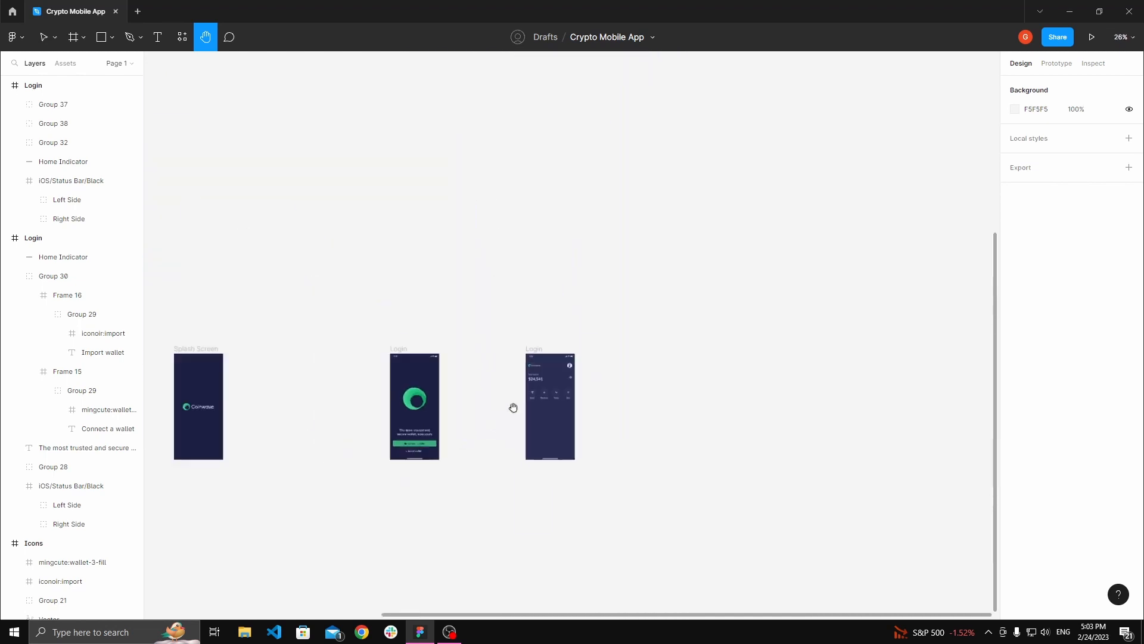
scroll(608, 357, "up", 10)
key("v")
left_click(596, 456)
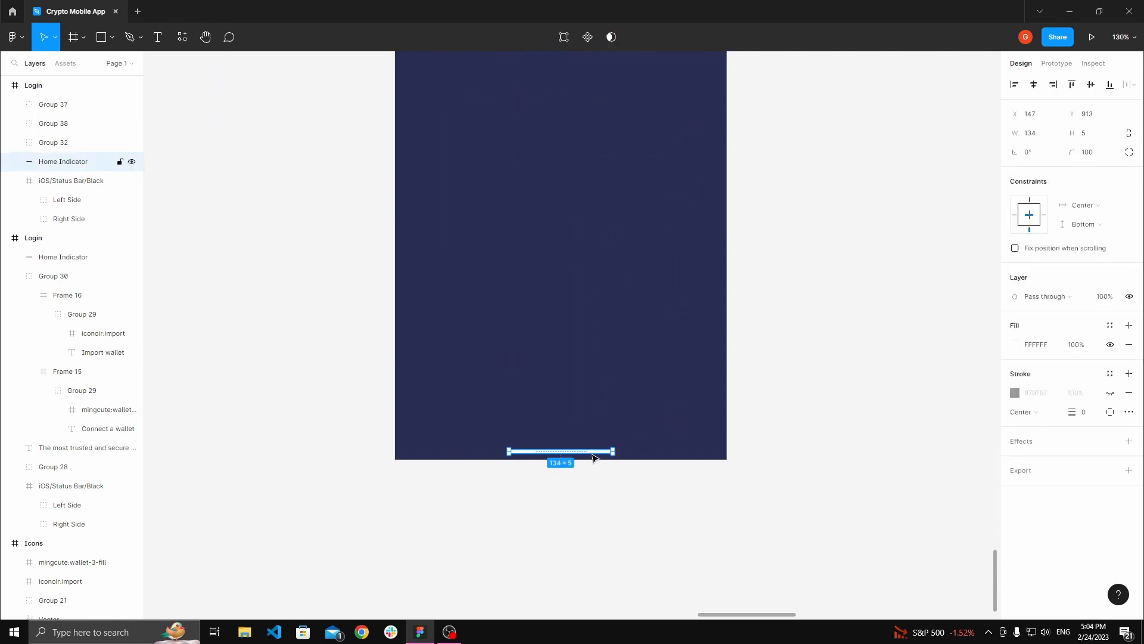
key("Delete")
Step: Copy the iOS/Bottom Bar/5 Tabs component from the iOS Native Elements board and paste it into the home screen frame
scroll(598, 455, "down", 10)
left_click_drag(457, 296, 624, 438)
left_click_drag(586, 369, 600, 403)
scroll(554, 272, "up", 8)
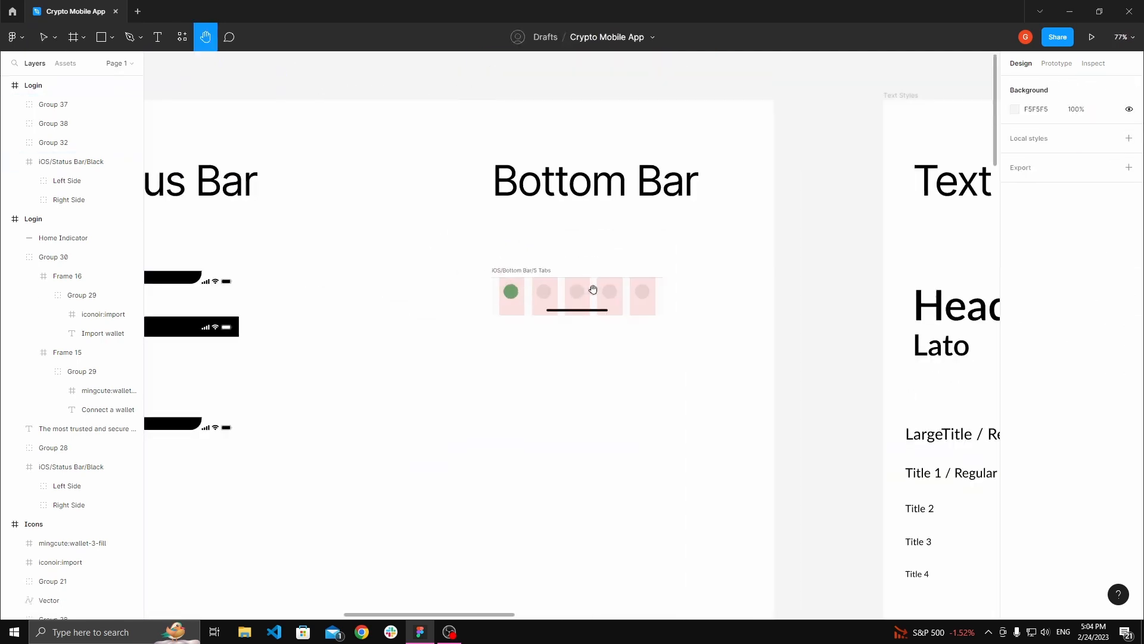
key("v")
left_click(535, 272)
left_click(604, 256)
left_click_drag(586, 257, 557, 251)
left_click(550, 293)
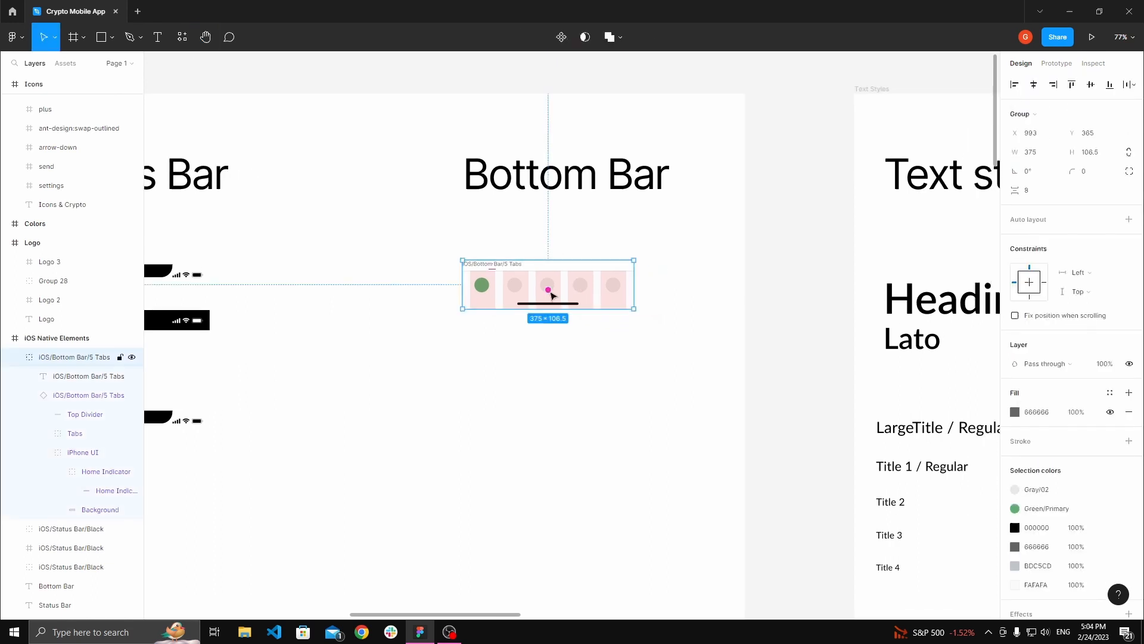
left_click(603, 391)
left_click_drag(603, 391, 532, 337)
scroll(503, 347, "down", 7)
left_click_drag(644, 491, 425, 153)
scroll(542, 371, "up", 6)
left_click_drag(542, 383, 588, 450)
left_click(498, 149)
key("ctrl+v")
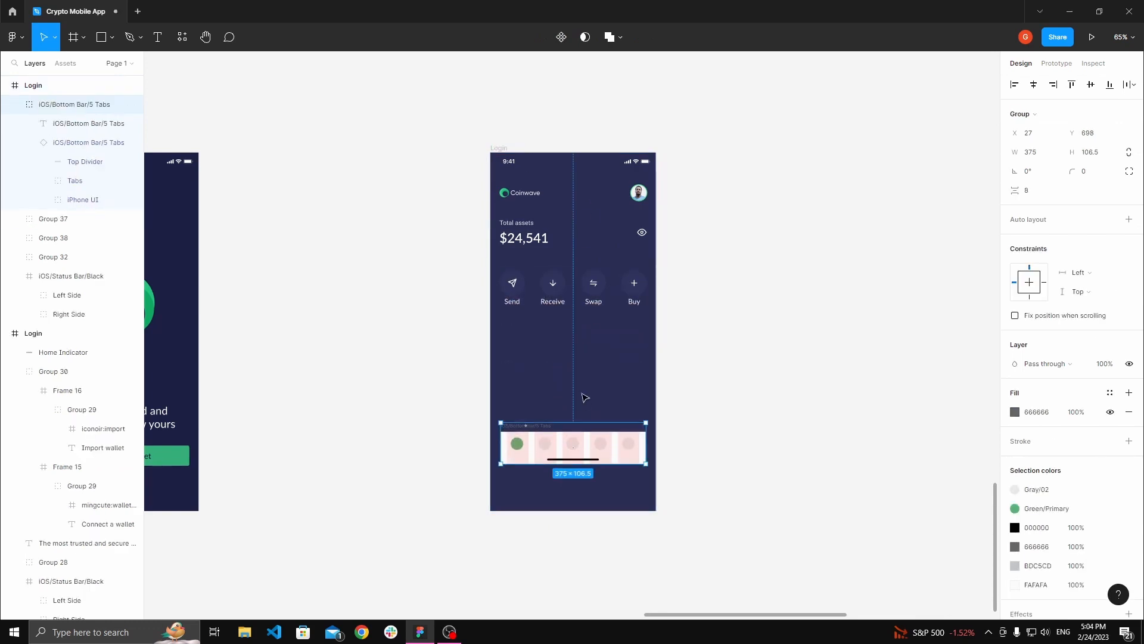
Step: Ungroup the pasted bottom bar and delete its title text layer
left_click(584, 397)
scroll(584, 397, "up", 2)
left_click_drag(584, 398, 581, 335)
left_click(503, 385)
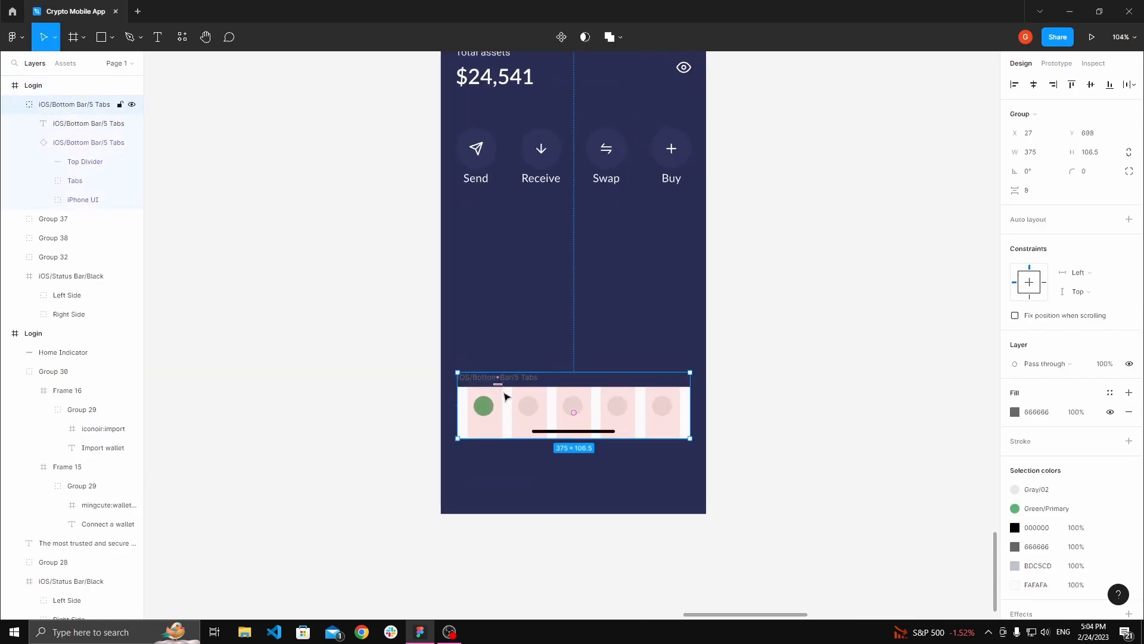
right_click(528, 388)
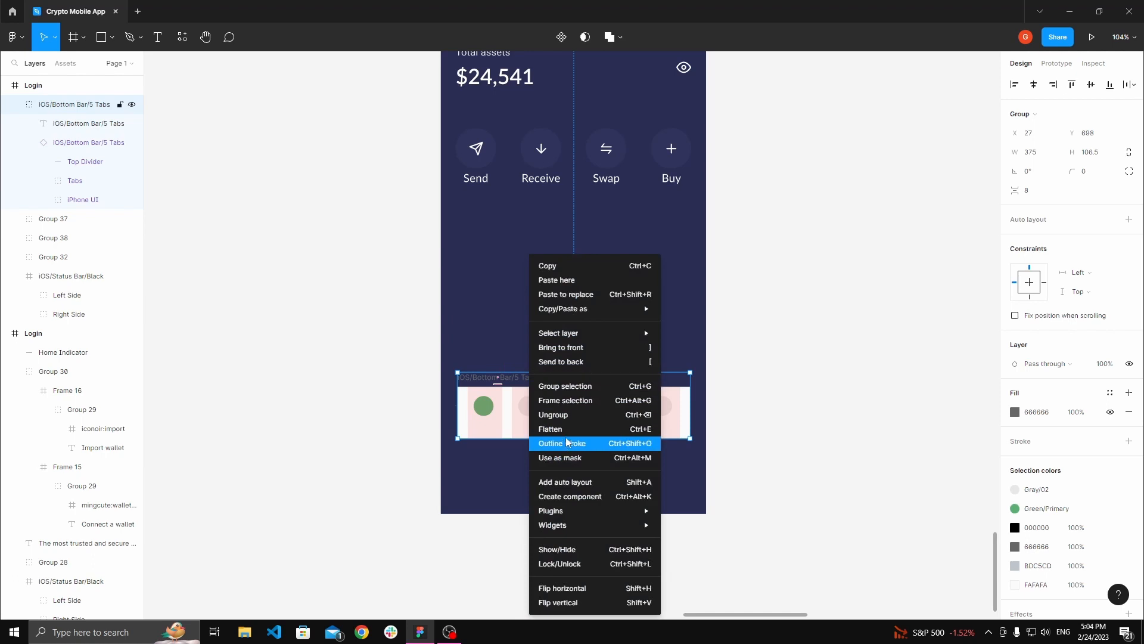
left_click(554, 411)
left_click(523, 378)
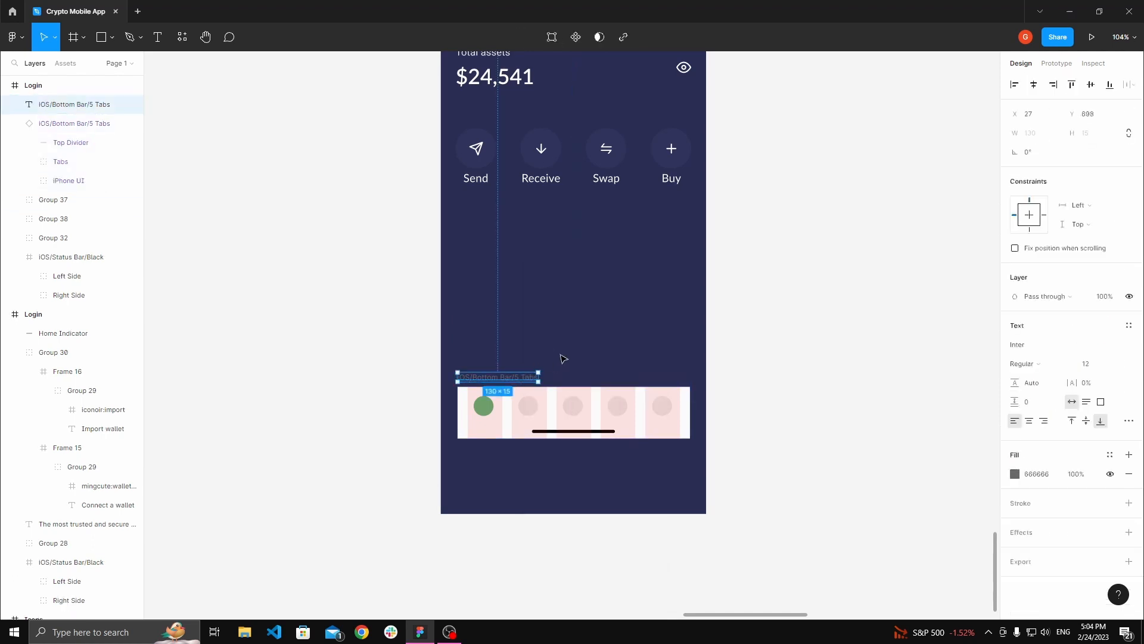
key("Delete")
Step: Detach the 5 Tabs bottom bar instance from its main component
key("h")
mouse_move(572, 366)
left_mouse_down()
mouse_move(570, 340)
mouse_move(578, 355)
left_mouse_up()
scroll(579, 355, "up", 2)
key("v")
left_click(517, 375)
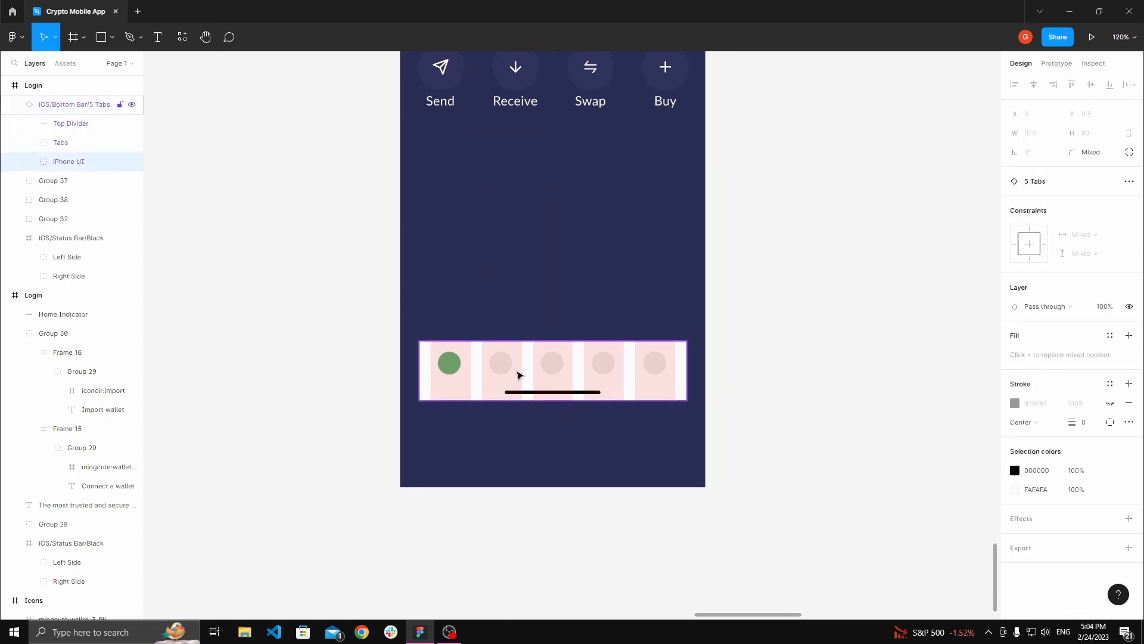
right_click(562, 370)
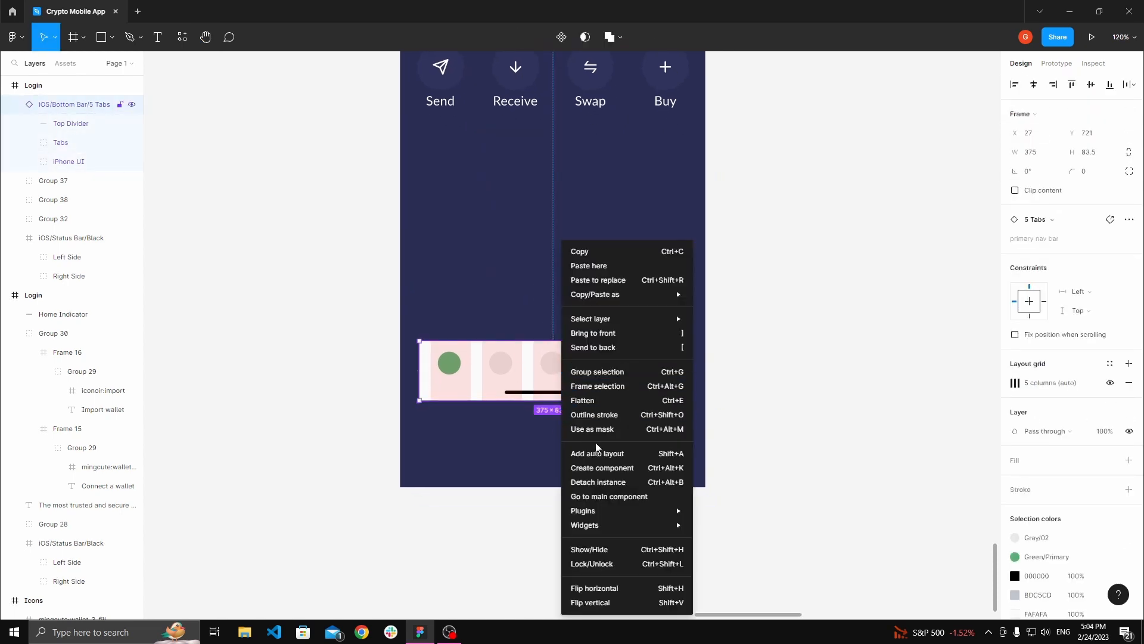
left_click(606, 481)
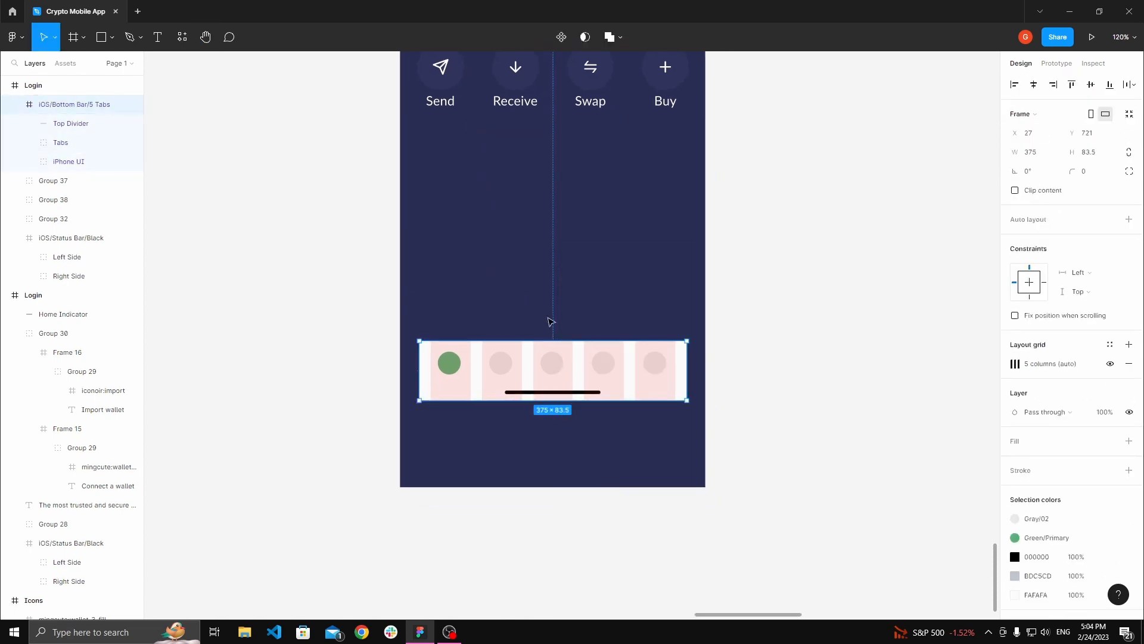
Step: Move the bottom tab bar down to sit flush with the frame's bottom edge
left_click(532, 307)
left_click(518, 379)
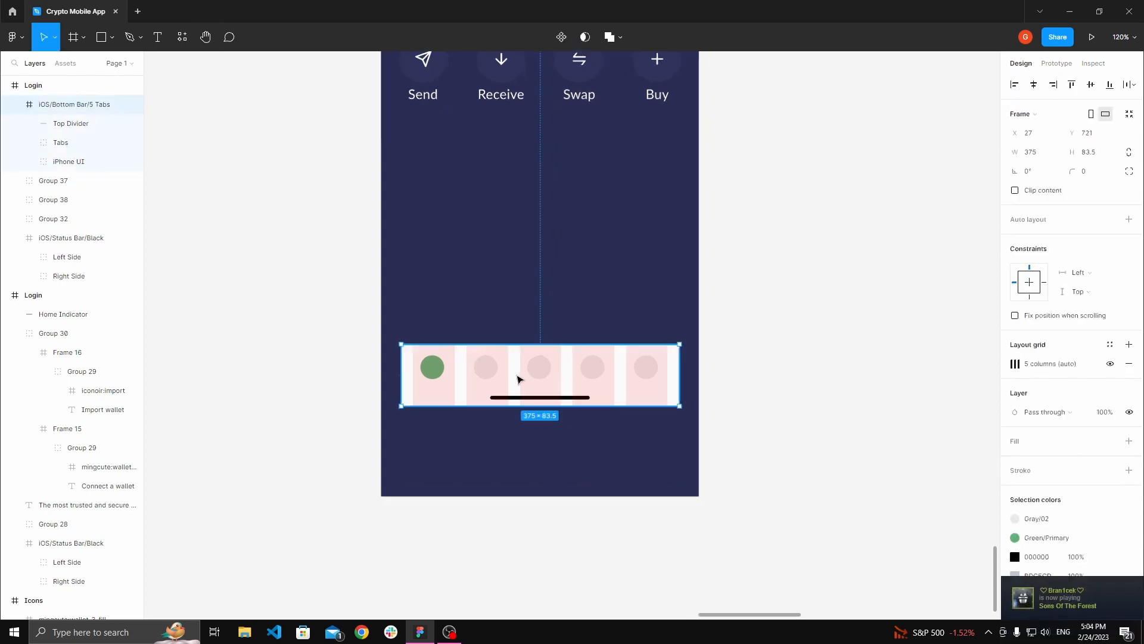
scroll(518, 379, "up", 3)
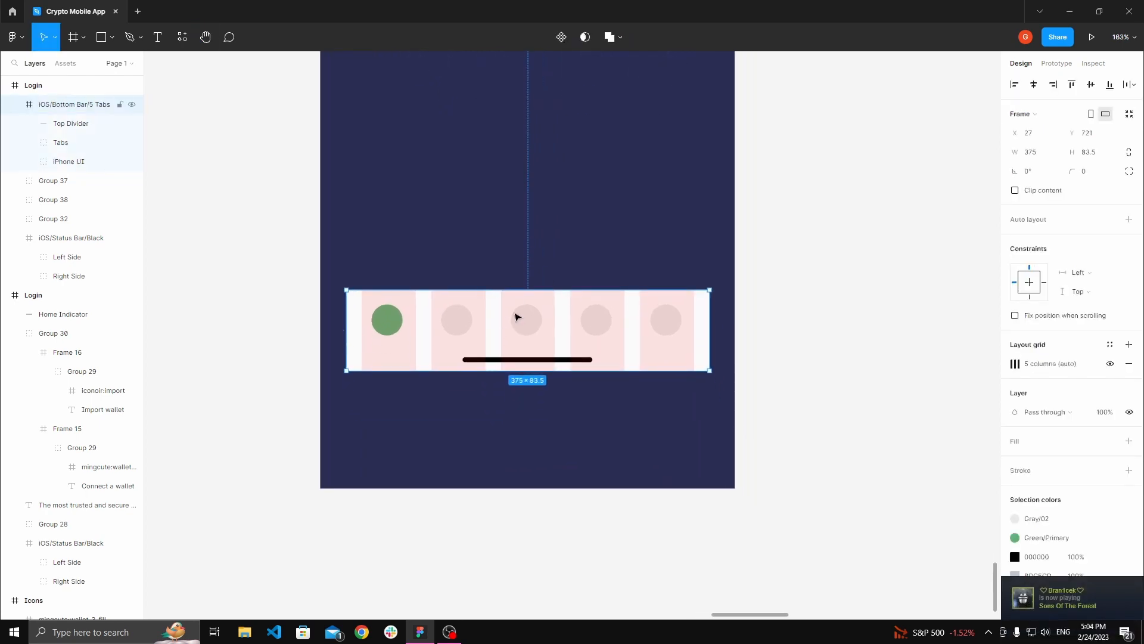
left_click_drag(517, 317, 493, 437)
left_click_drag(683, 434, 691, 410)
left_click(777, 429)
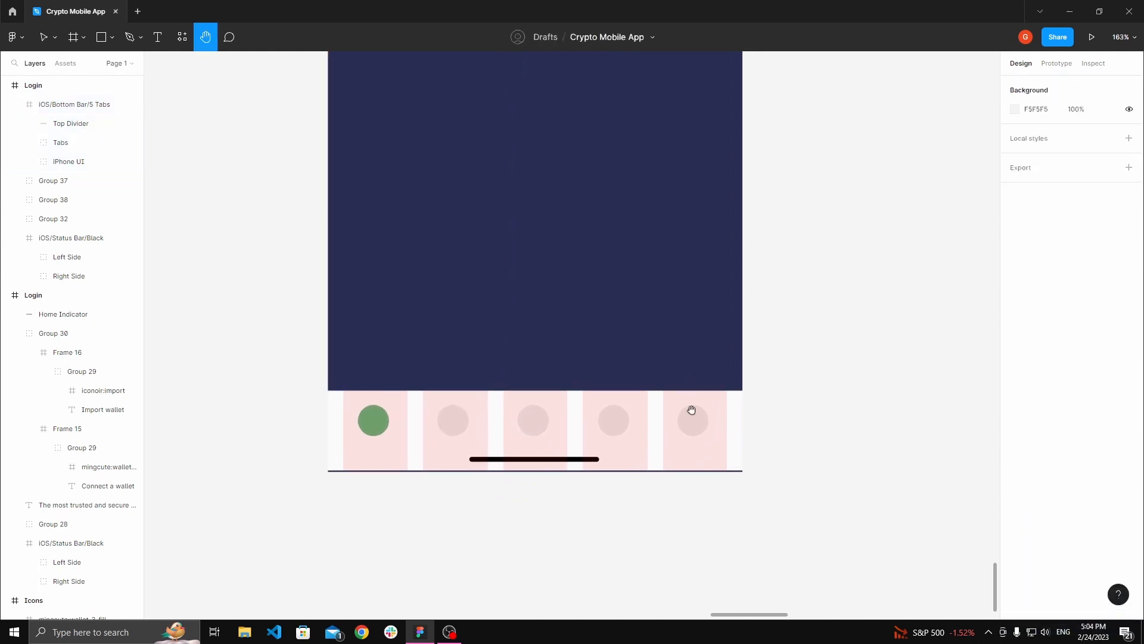
Step: Nudge the bottom tab bar down to Y 844 so it sits at the frame's bottom edge
key("v")
left_click(374, 468)
scroll(373, 468, "up", 5, "ctrl")
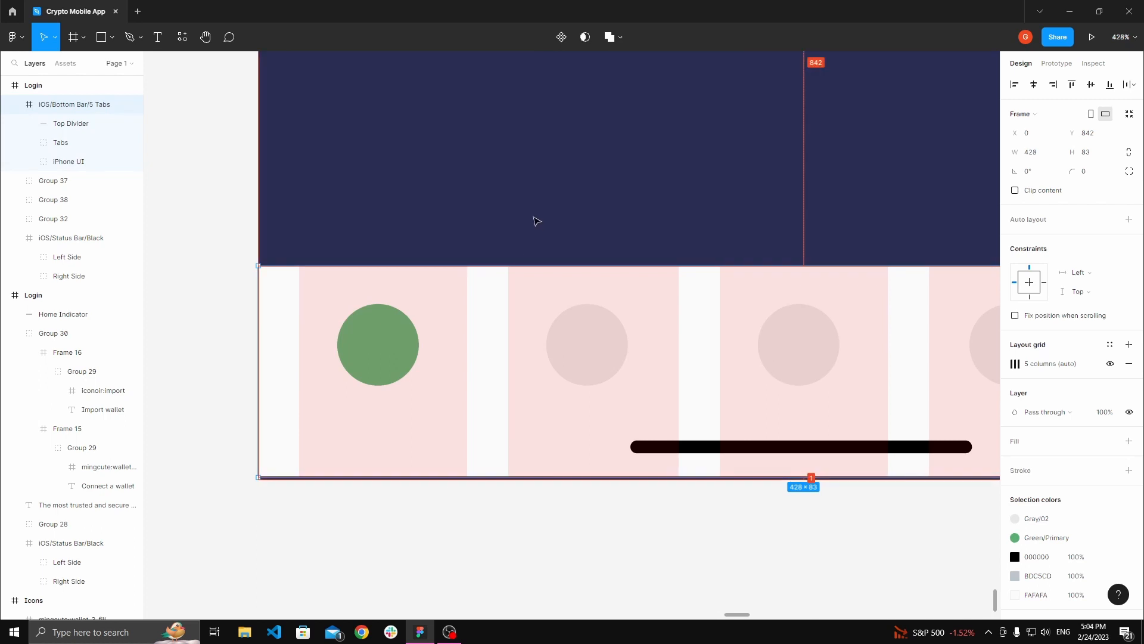
key("Down")
key("Escape")
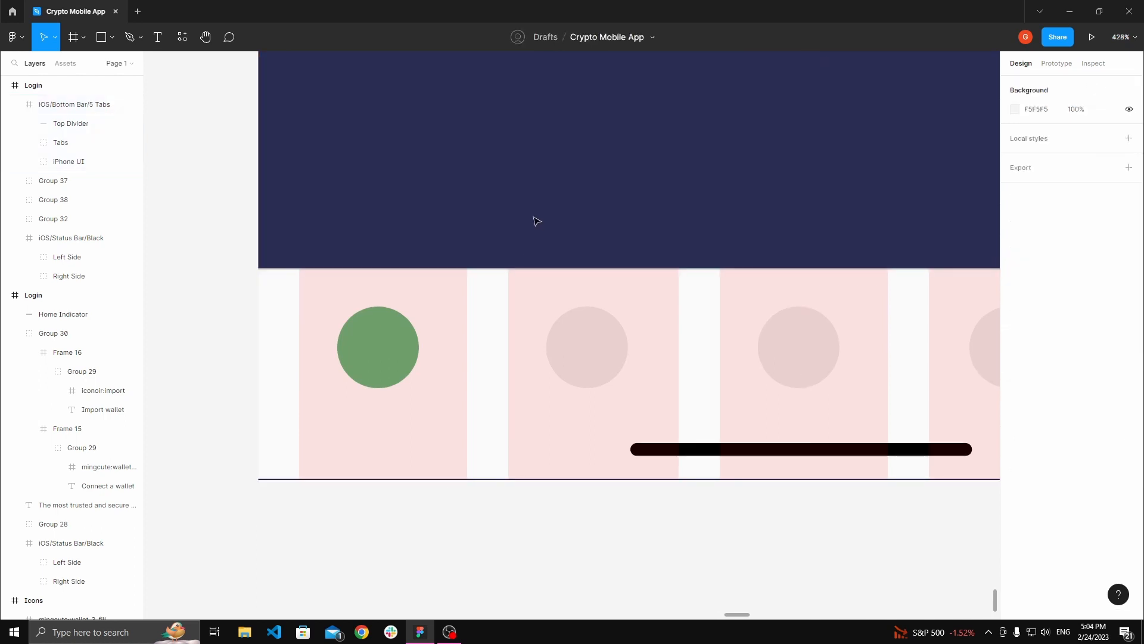
left_click(577, 358)
key("Down")
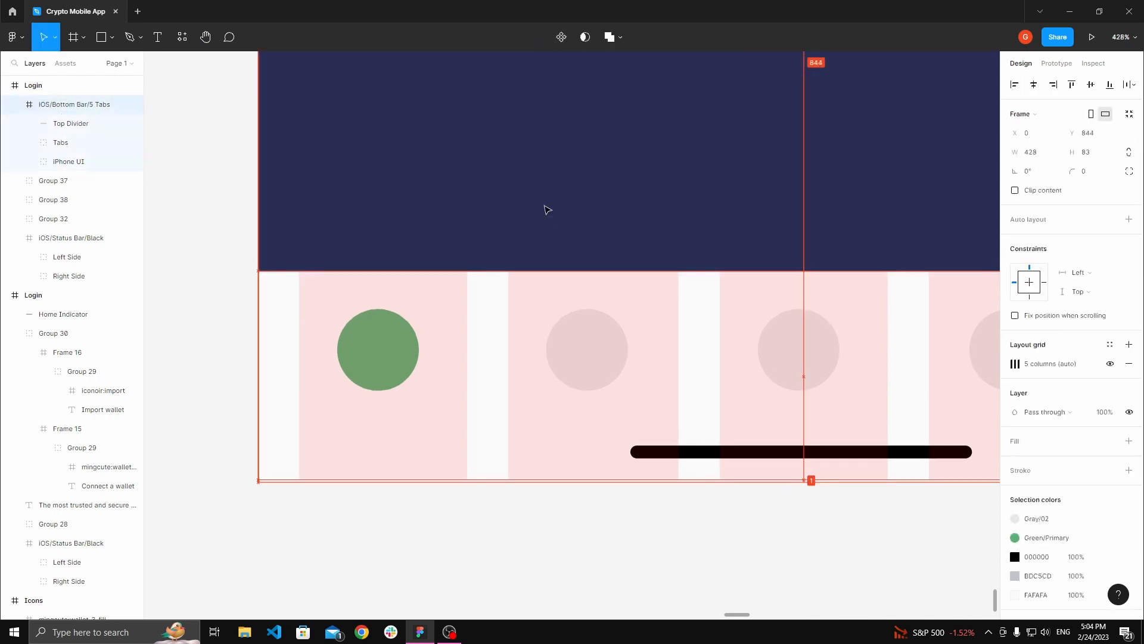
Step: Ungroup the Tabs group inside the bottom bar
left_click(288, 190)
key("space")
left_click_drag(291, 190, 250, 192)
scroll(325, 247, "down", 3)
scroll(436, 269, "down", 2)
left_click_drag(438, 232, 426, 317)
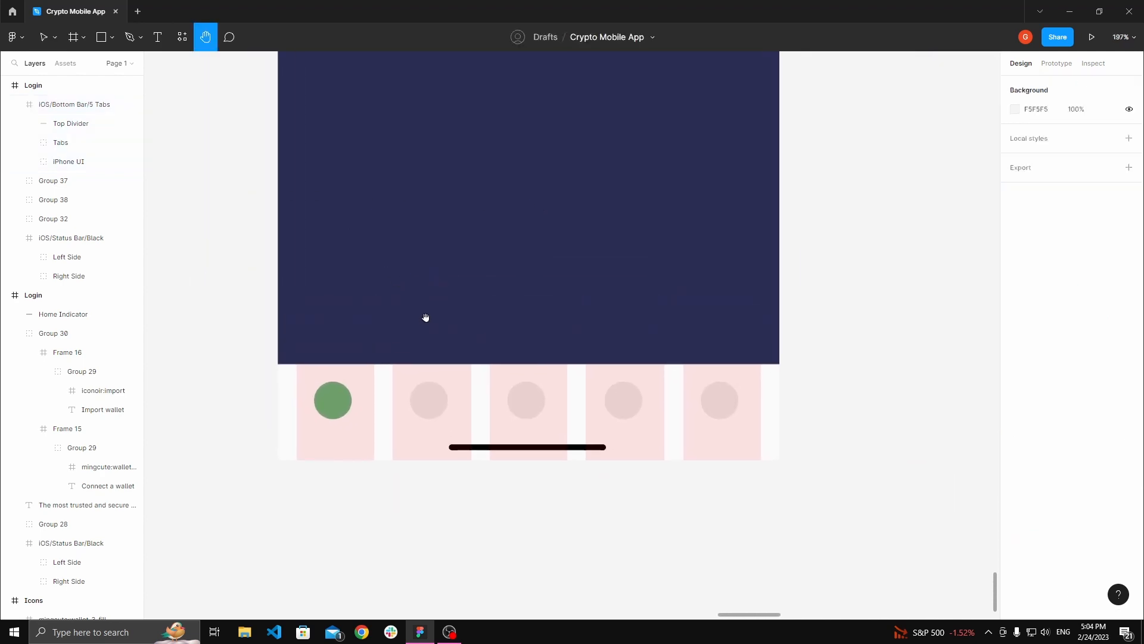
scroll(425, 317, "down", 2)
key("v")
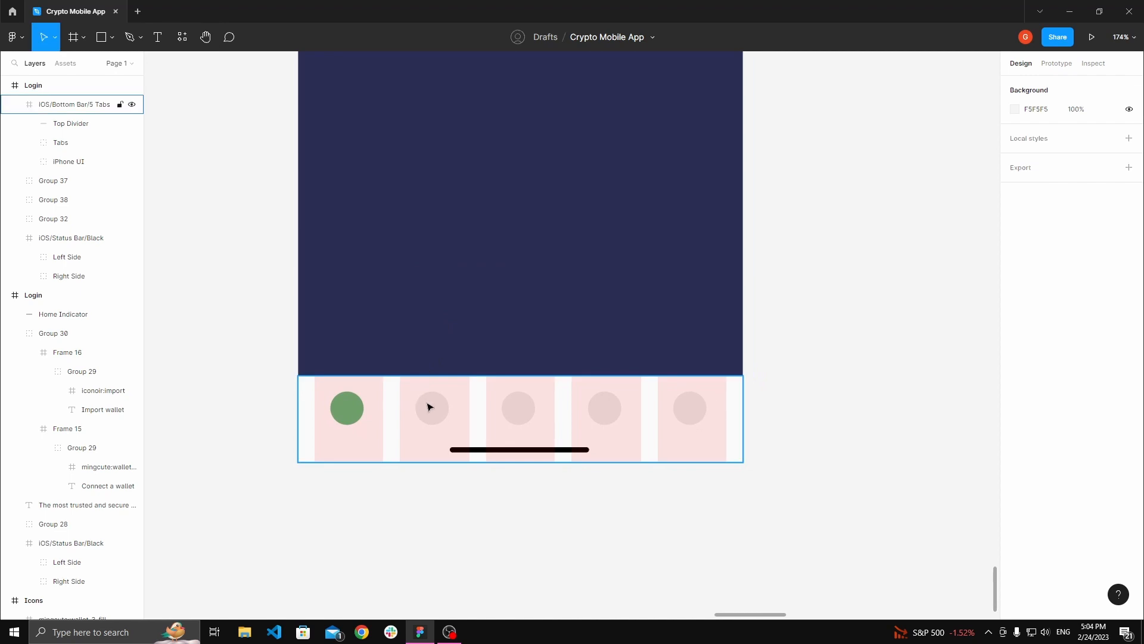
double_click(441, 411)
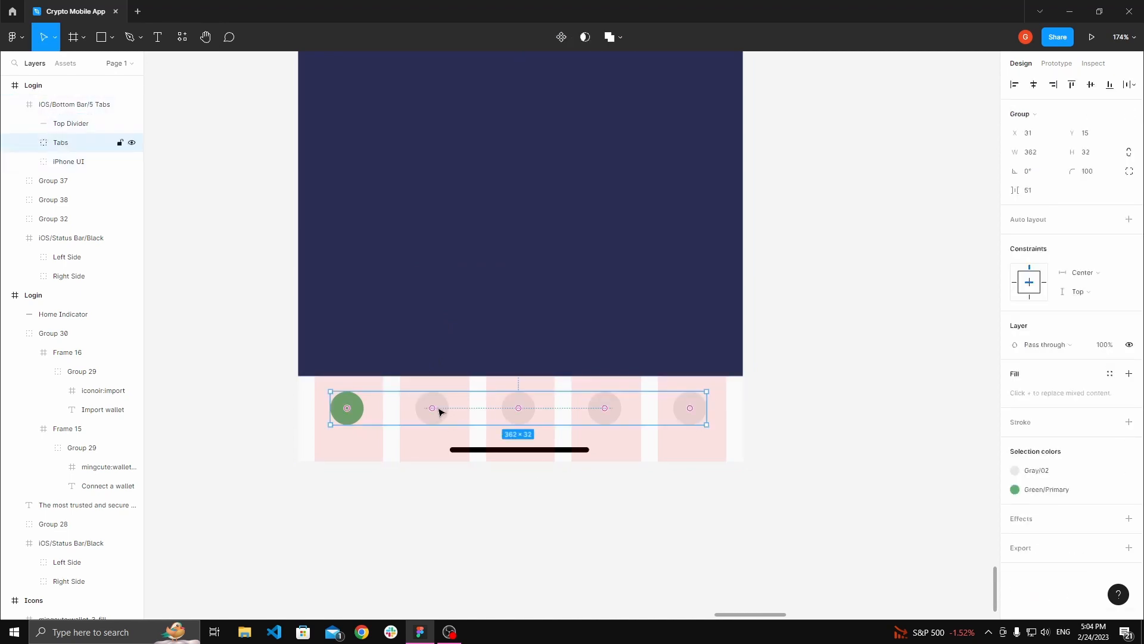
left_click(451, 495)
double_click(433, 408)
right_click(438, 474)
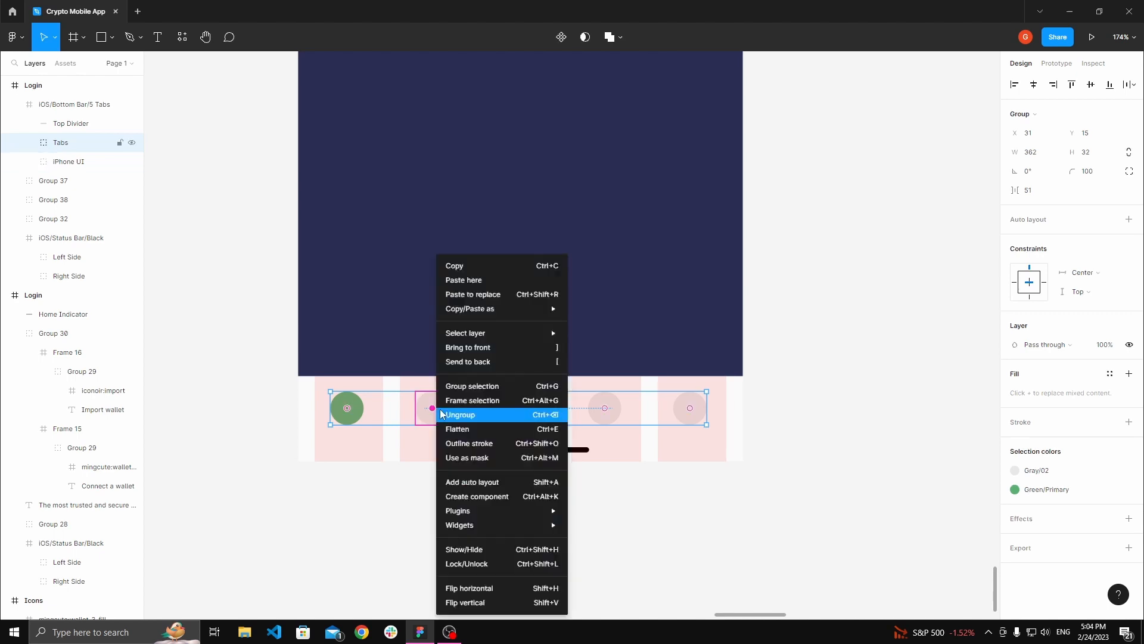
left_click(453, 411)
Step: Delete the second and third tab circles from the bottom bar
left_click(493, 506)
left_click(448, 415)
left_click(448, 415)
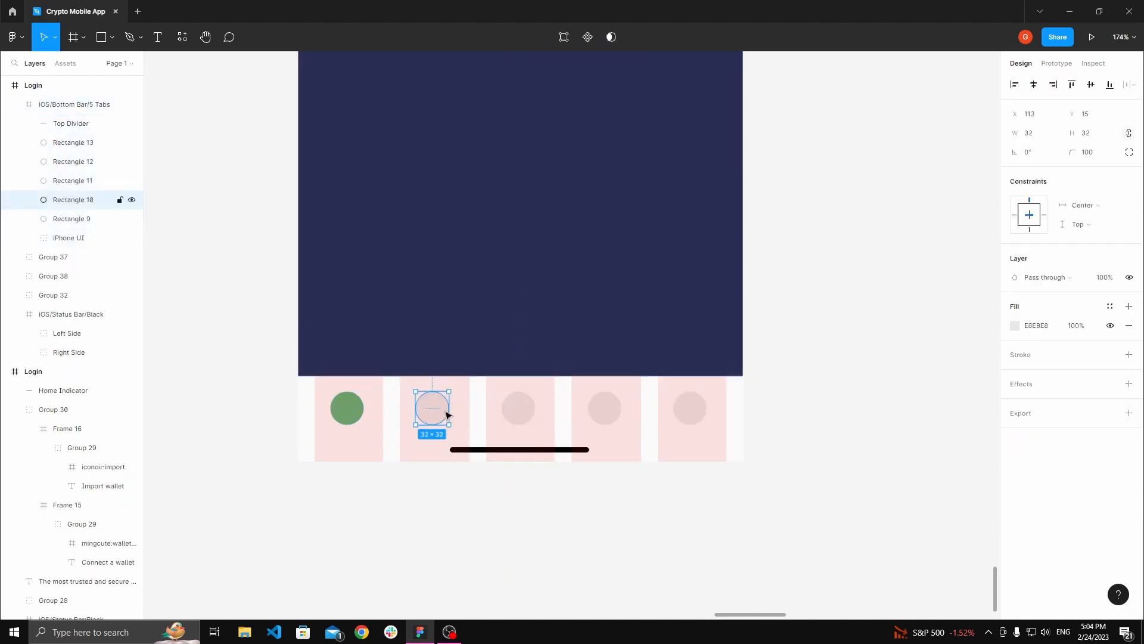
key("Delete")
left_click(522, 410)
key("Delete")
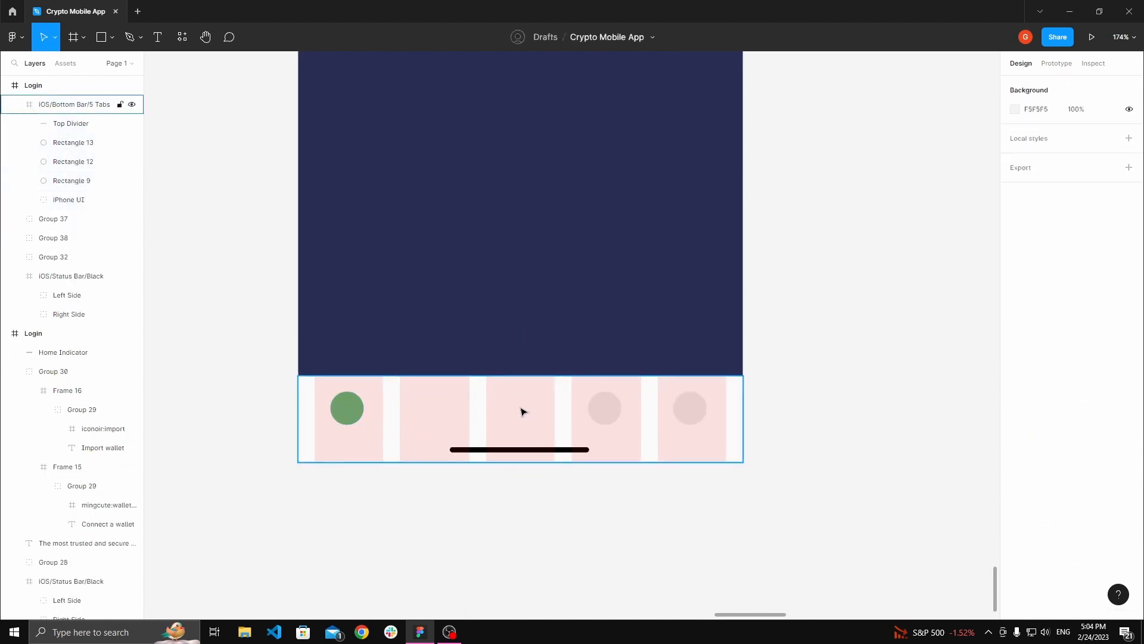
Step: Hide the bottom bar's 5-column layout grid
left_click(499, 431)
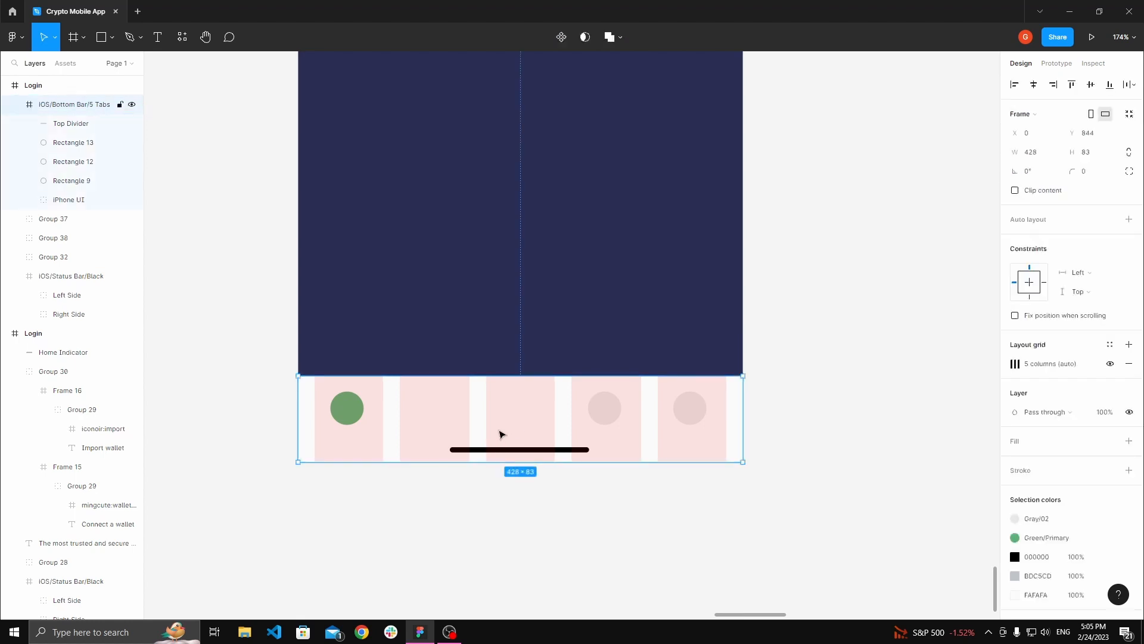
left_click(517, 486)
left_click(518, 451, "ctrl")
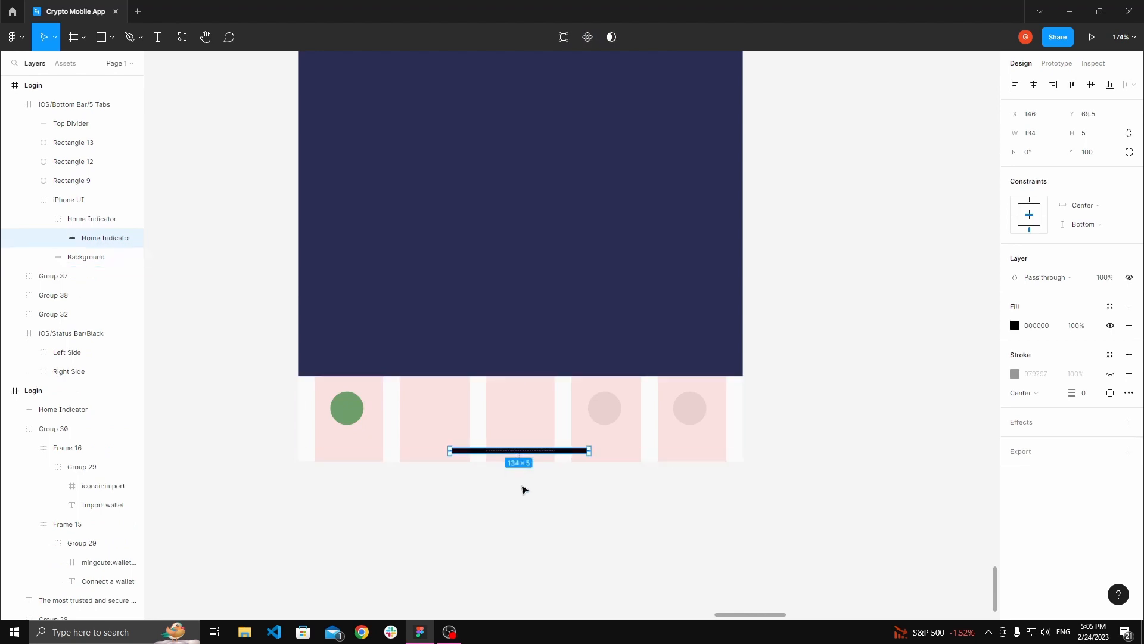
left_click(524, 488)
left_click_drag(501, 455, 500, 463)
left_click(362, 418)
left_click(362, 416)
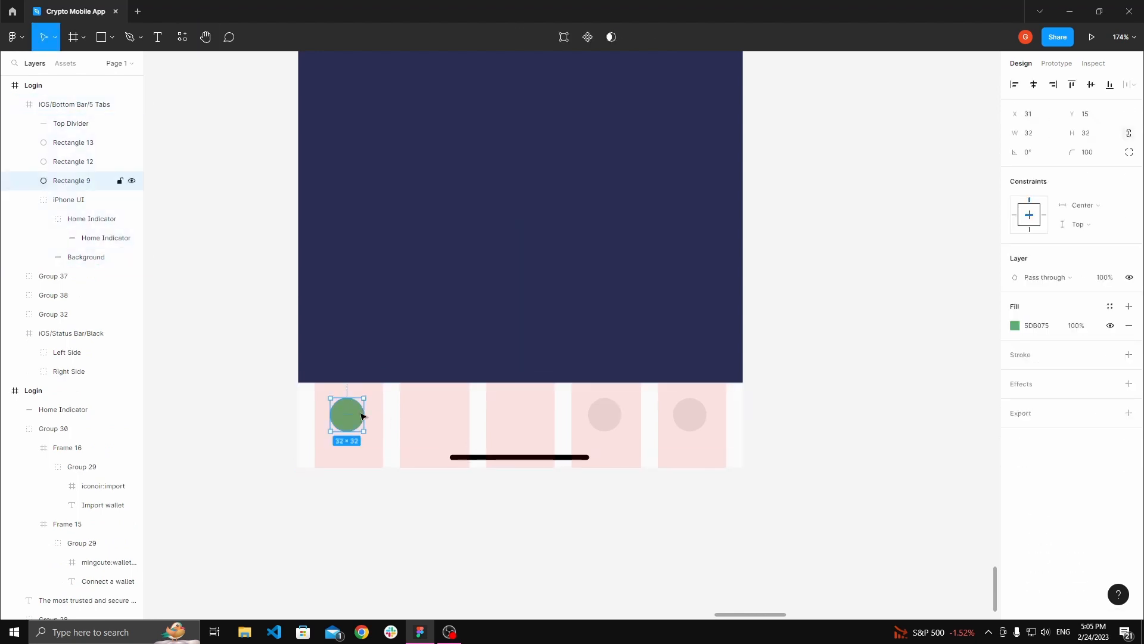
left_click(603, 413)
left_click(690, 411)
left_click(384, 428)
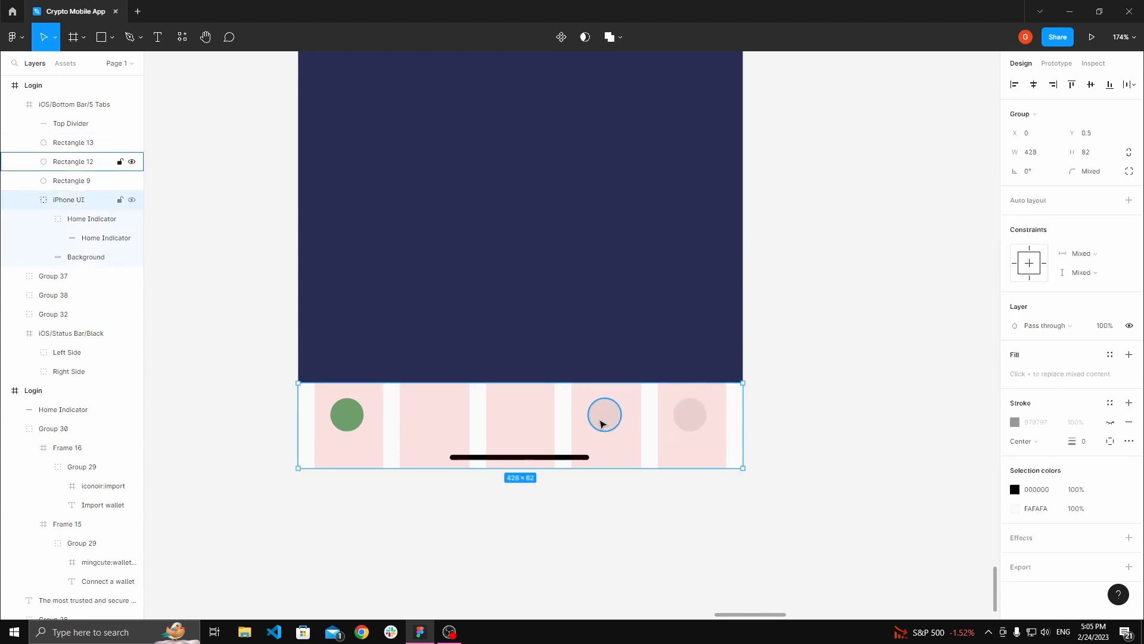
left_click(516, 462)
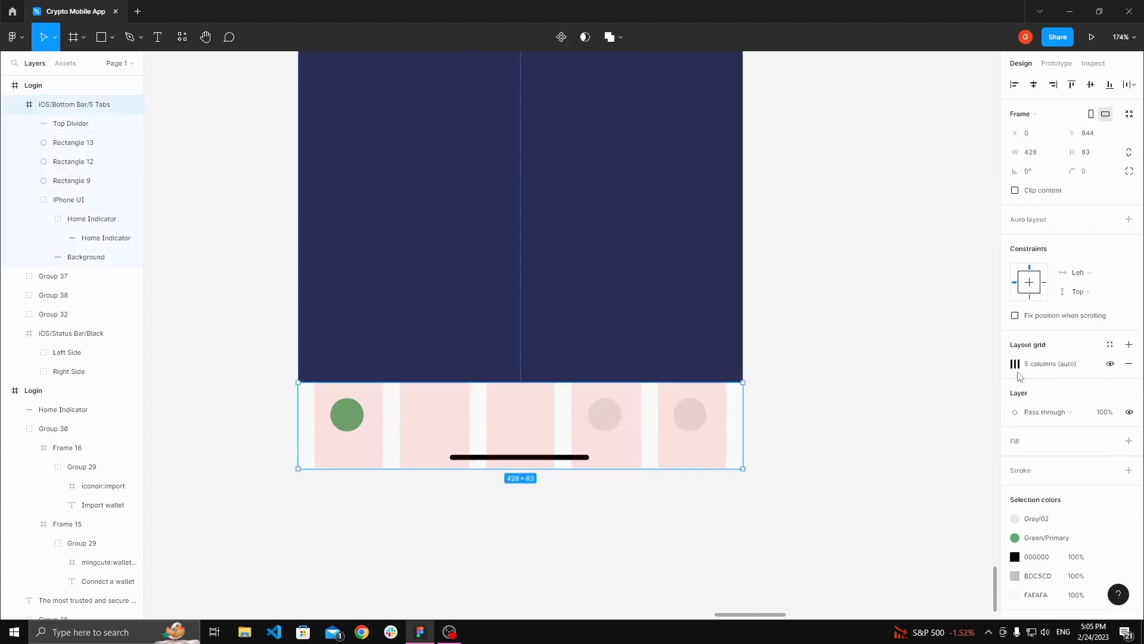
left_click(1109, 365)
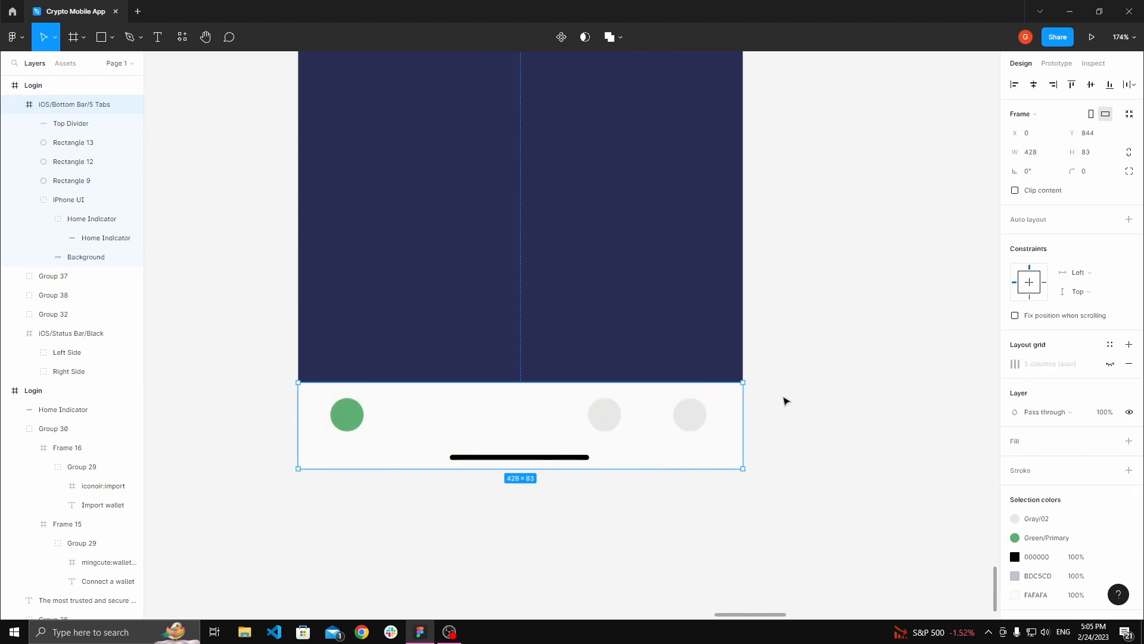
Step: Move the green tab circle to the right, to about X 138
left_click(784, 399)
scroll(789, 376, "left", 1)
left_click(421, 399)
double_click(397, 394)
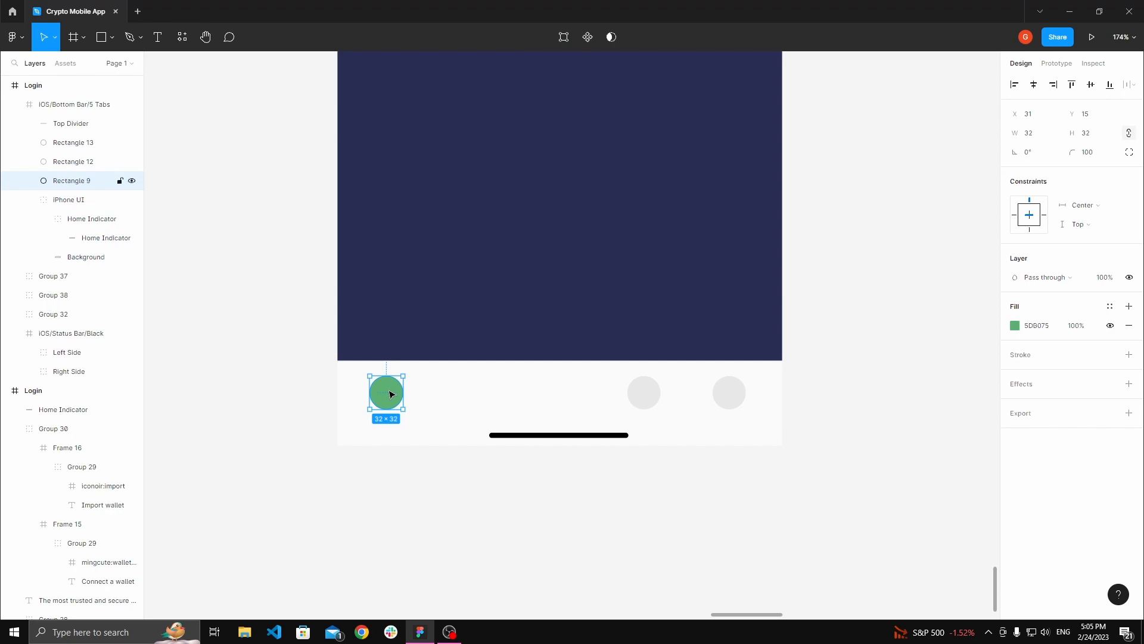
left_click_drag(393, 395, 501, 397)
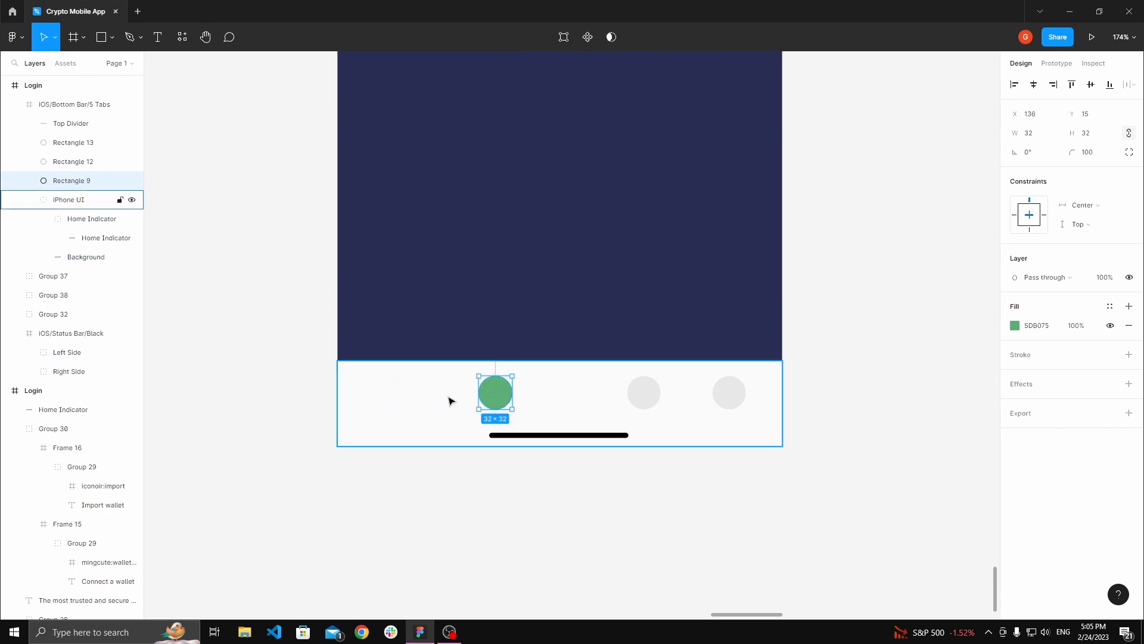
Step: Move the three remaining tab circles up out of the bottom bar into the dark screen area
left_click(451, 400)
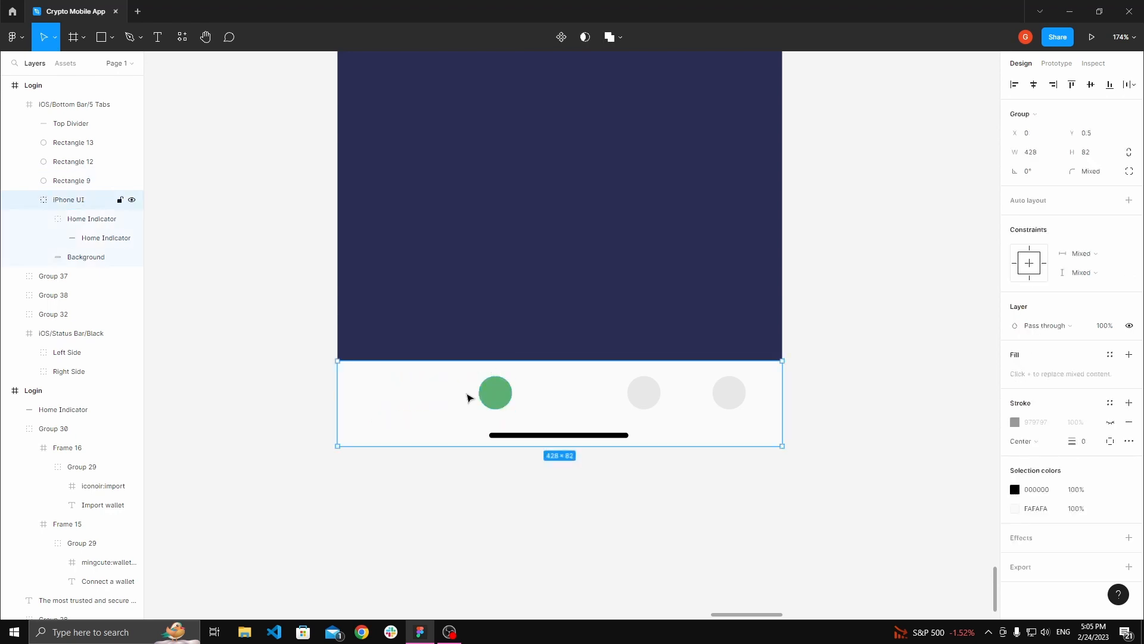
left_click(493, 396)
left_click(643, 395, "shift")
left_click(734, 394, "shift")
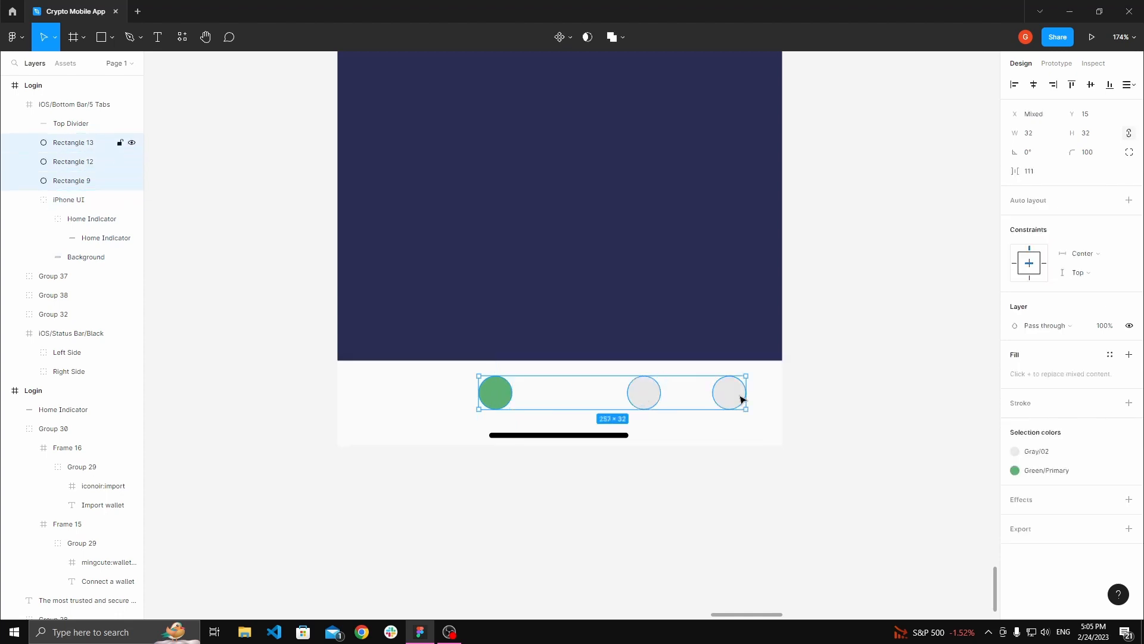
left_click_drag(723, 395, 723, 294)
Step: Duplicate the bottom bar and set the copy's width to 428/3
left_click(661, 396)
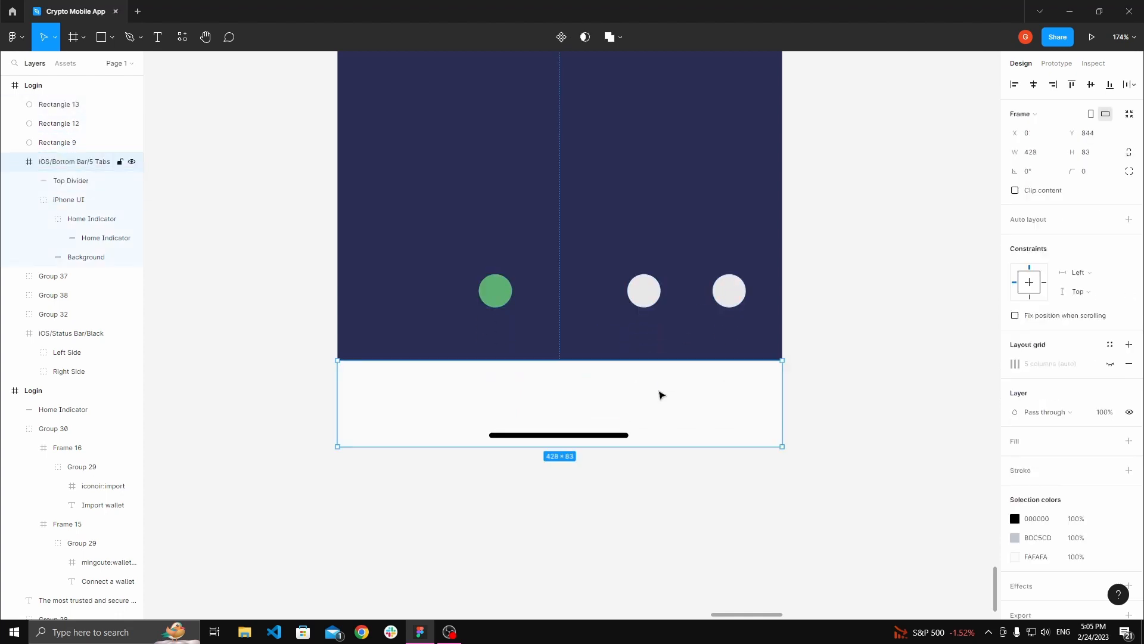
key("ctrl+d")
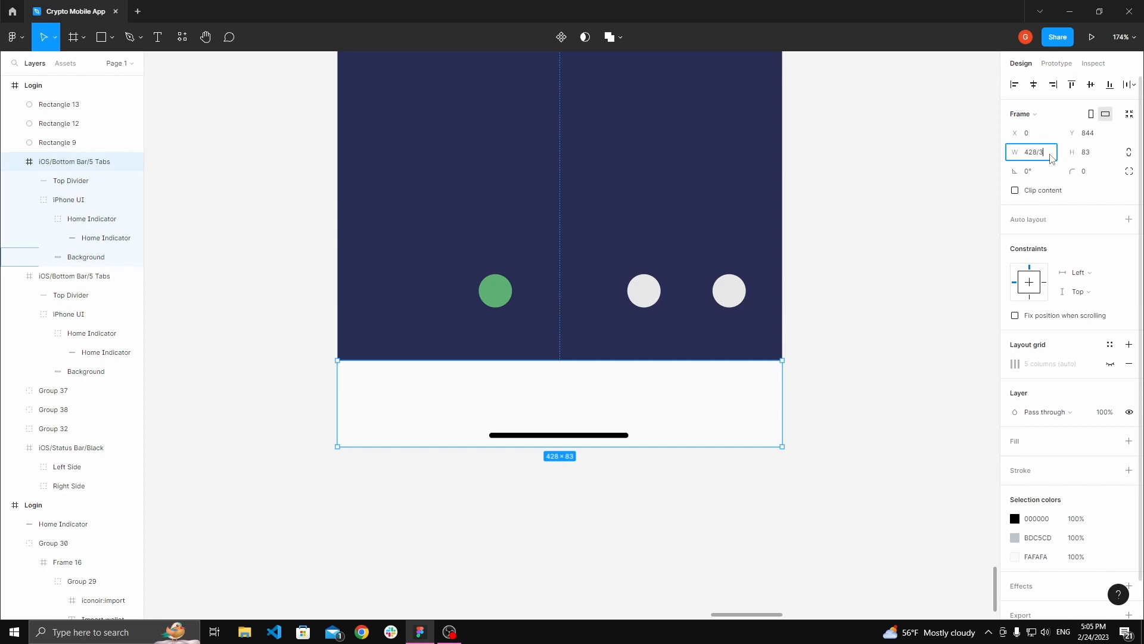
key("Return")
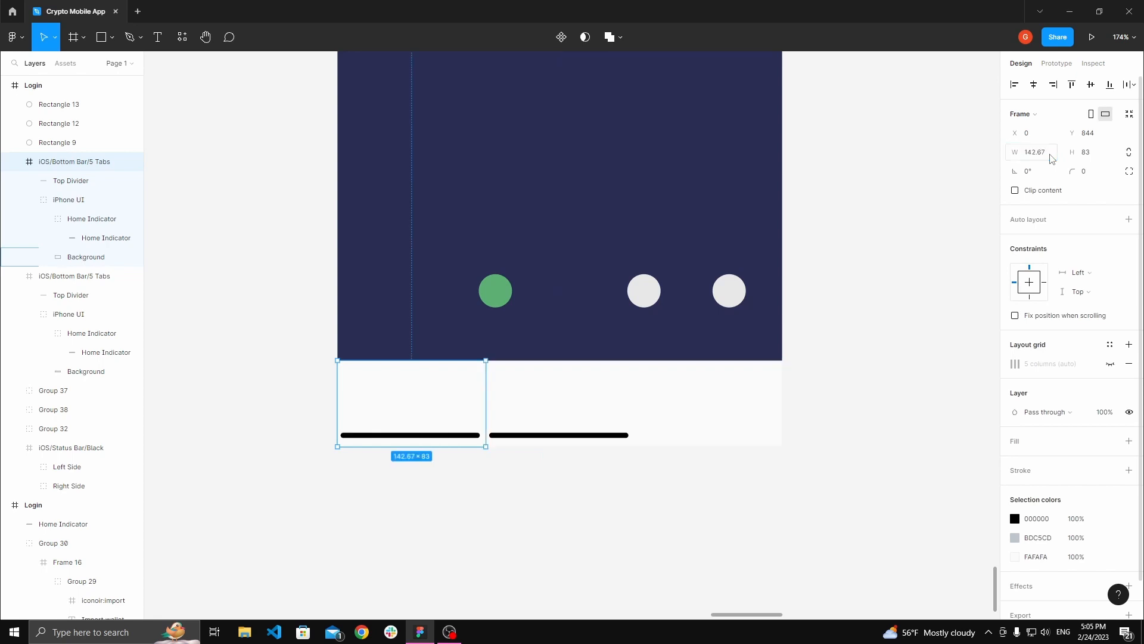
Step: Delete the home indicator from the narrow bar copy
double_click(451, 436)
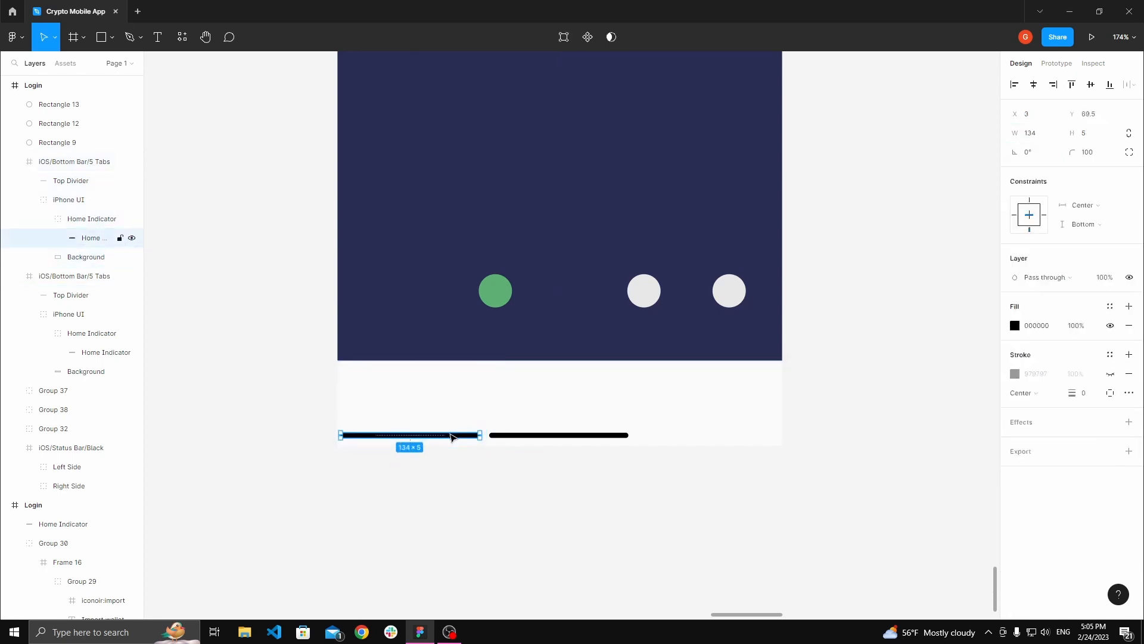
key("Delete")
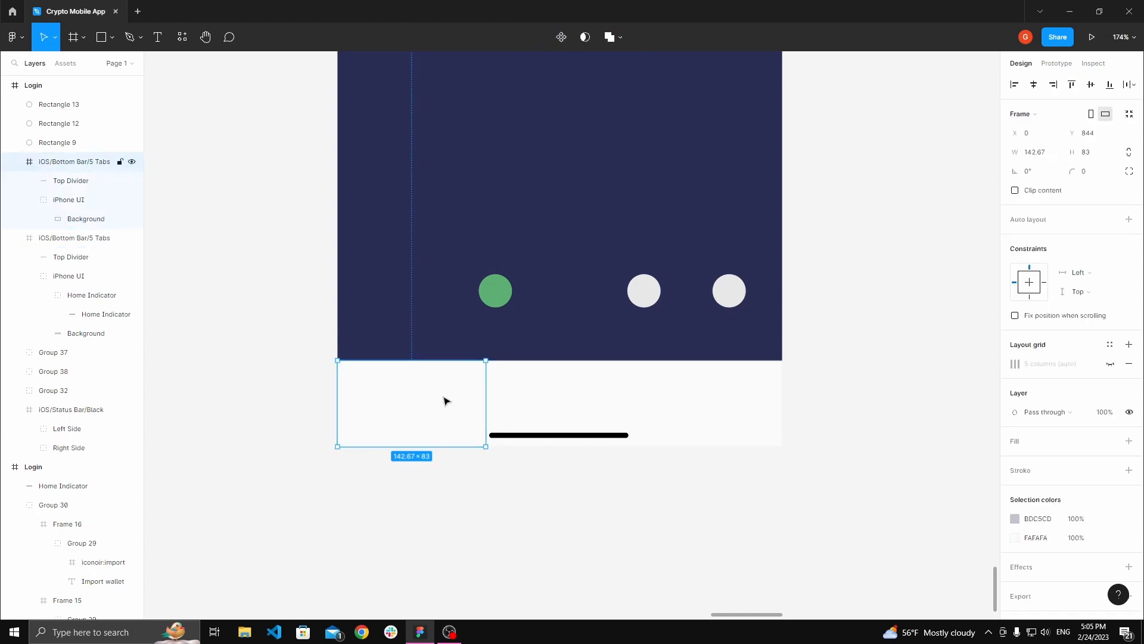
Step: Place copies of the narrow bar segment in the middle and right thirds of the bar
left_click_drag(460, 398, 684, 392)
left_click(661, 503)
left_click(590, 426)
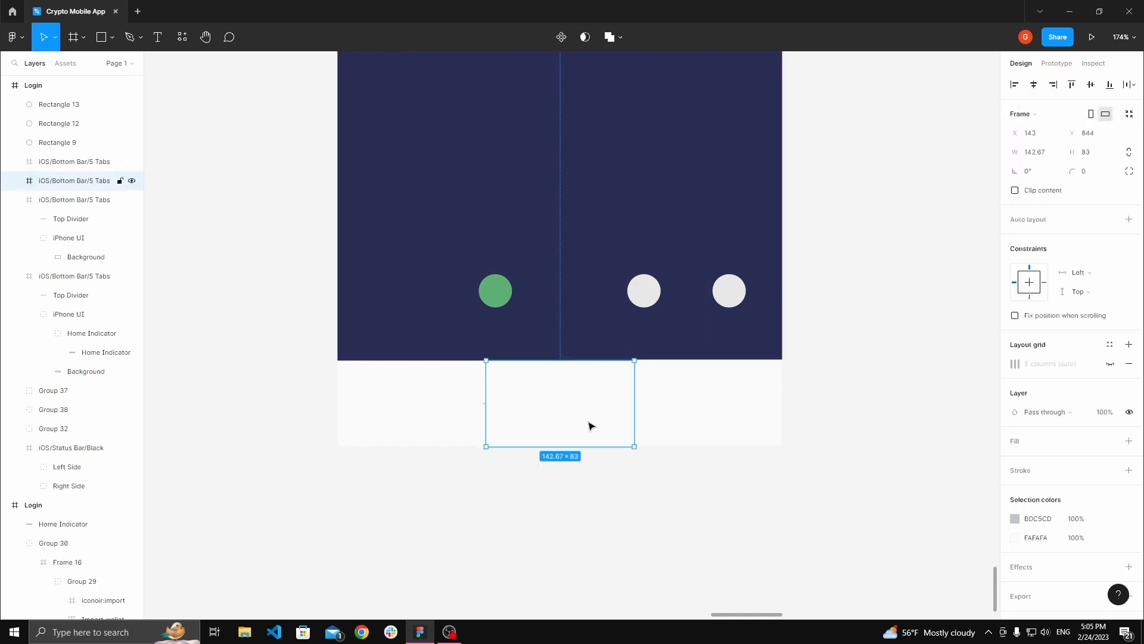
left_click(690, 393)
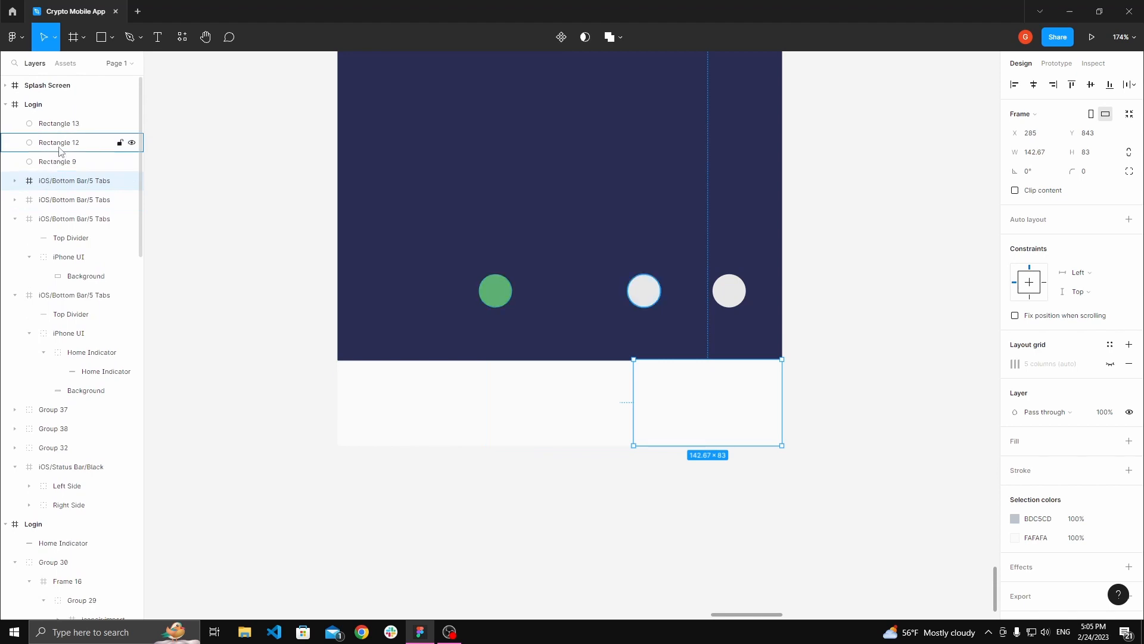
Step: Move the Home Indicator group out of the original bar to the top of the Login frame's layers
left_click(54, 239)
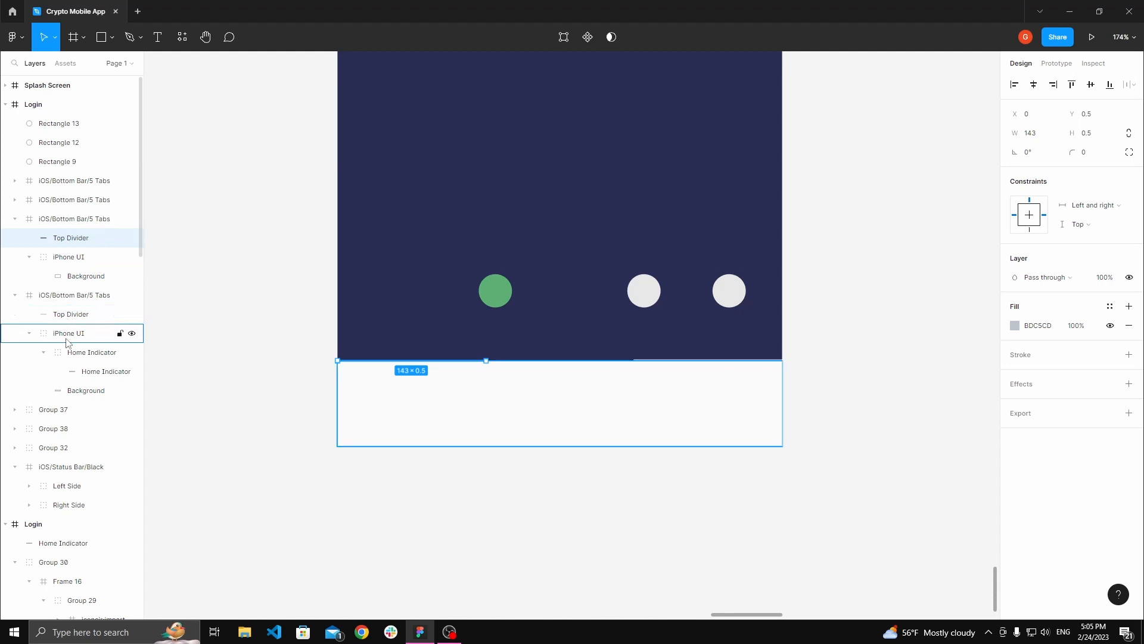
left_click(71, 352)
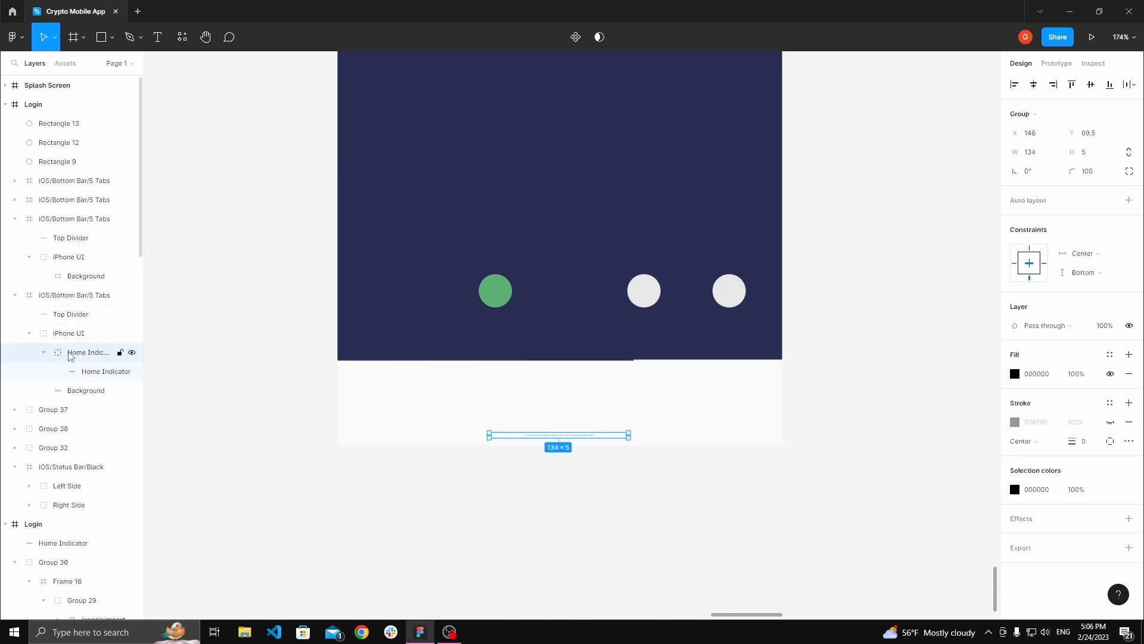
left_click_drag(70, 356, 59, 121)
left_click(187, 292)
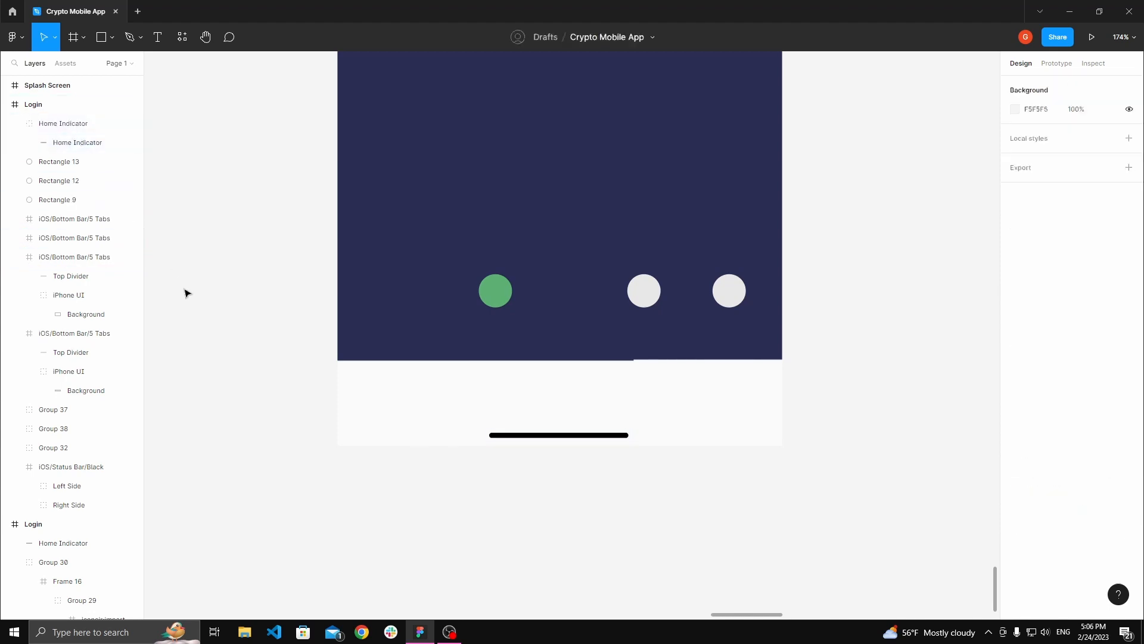
Step: Change the home indicator's fill to white FFFFFF
key("space")
left_click_drag(220, 304, 156, 289)
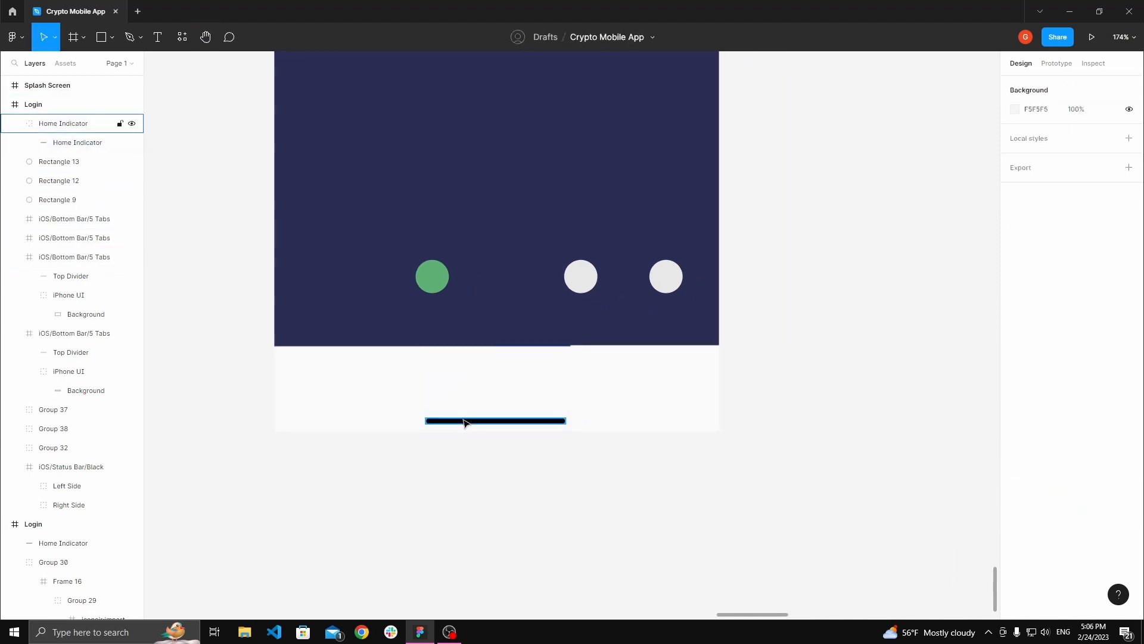
left_click(465, 421)
left_click(1015, 393)
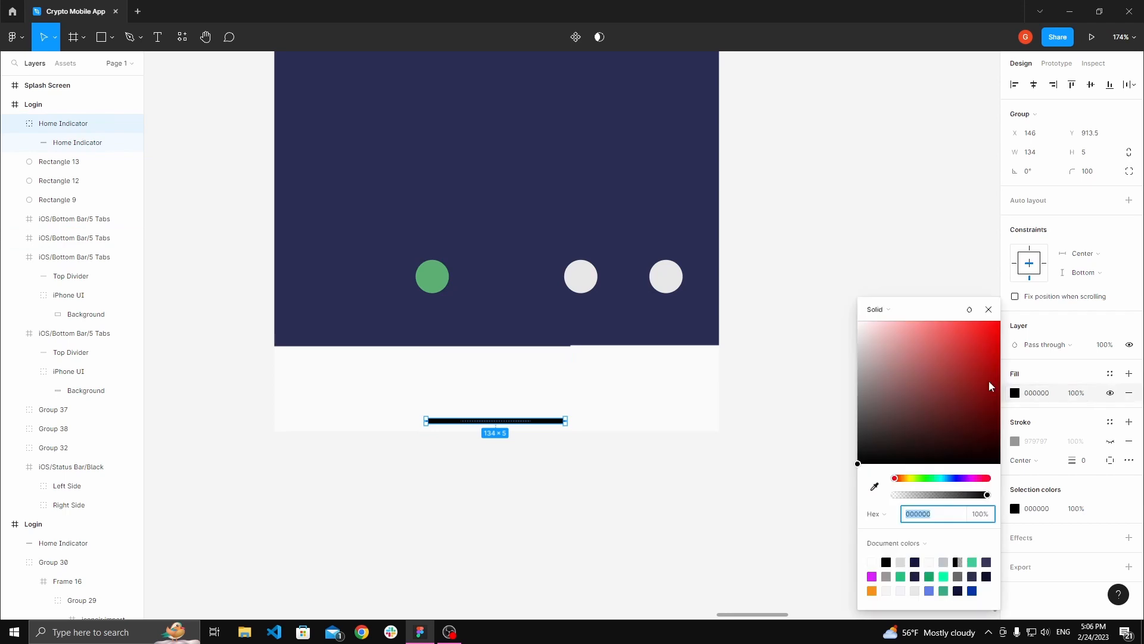
left_click_drag(989, 380, 850, 331)
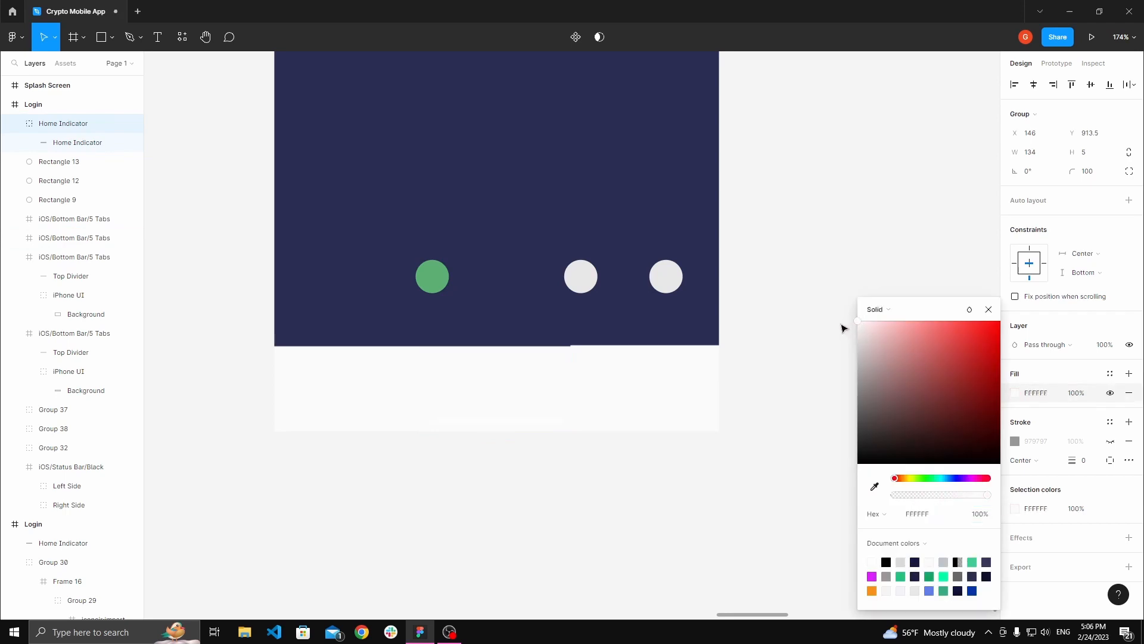
left_click(614, 350)
left_click(438, 356)
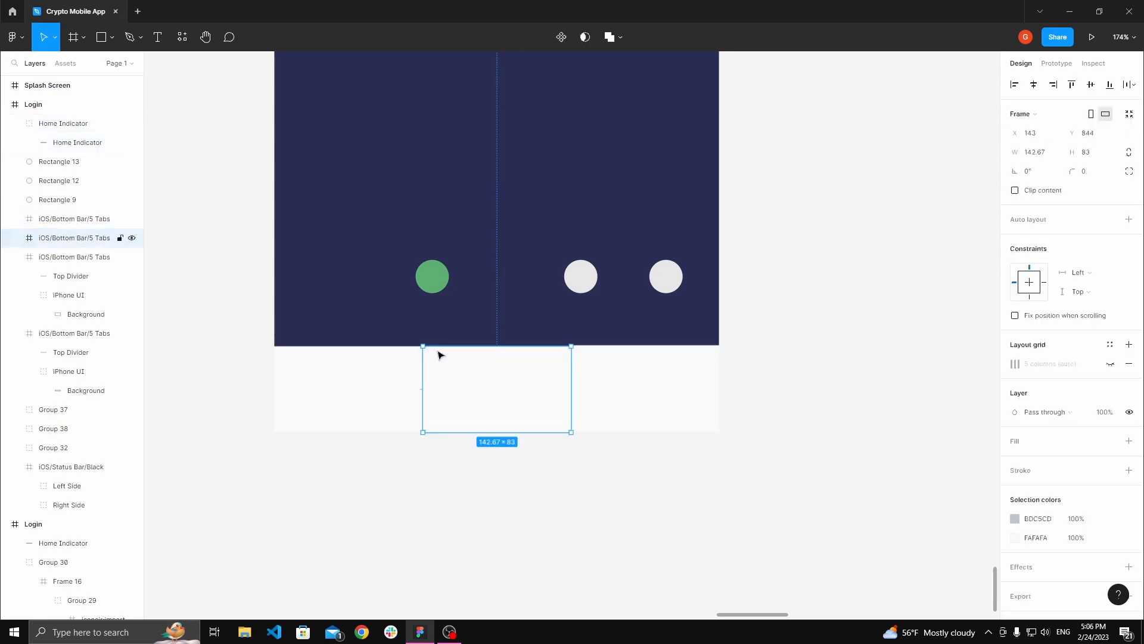
left_click(327, 356)
left_click_drag(327, 355, 327, 242)
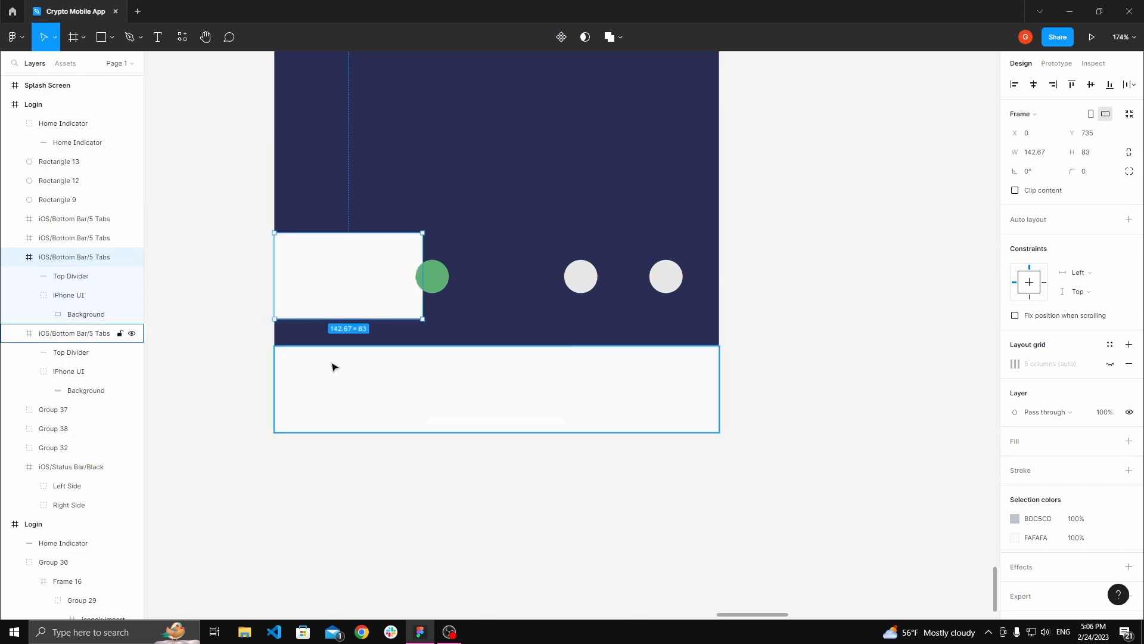
key("ctrl+z")
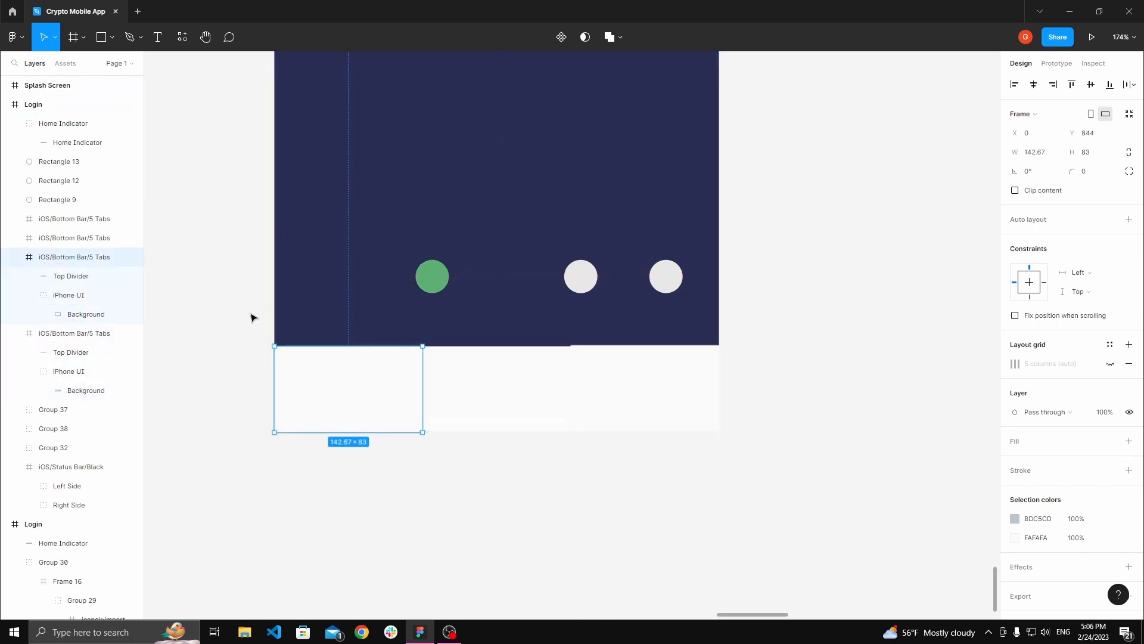
Step: Try recoloring the bottom bar's grey divider to the Mobile nav color 0E123A with the eyedropper
left_click(66, 337)
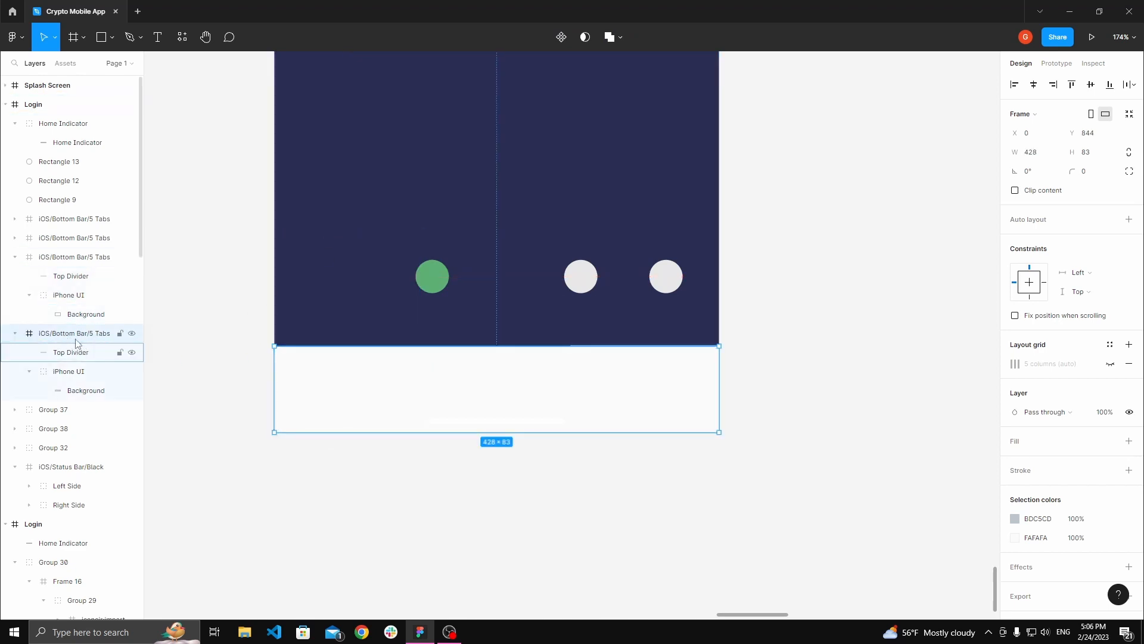
scroll(210, 337, "down", 3)
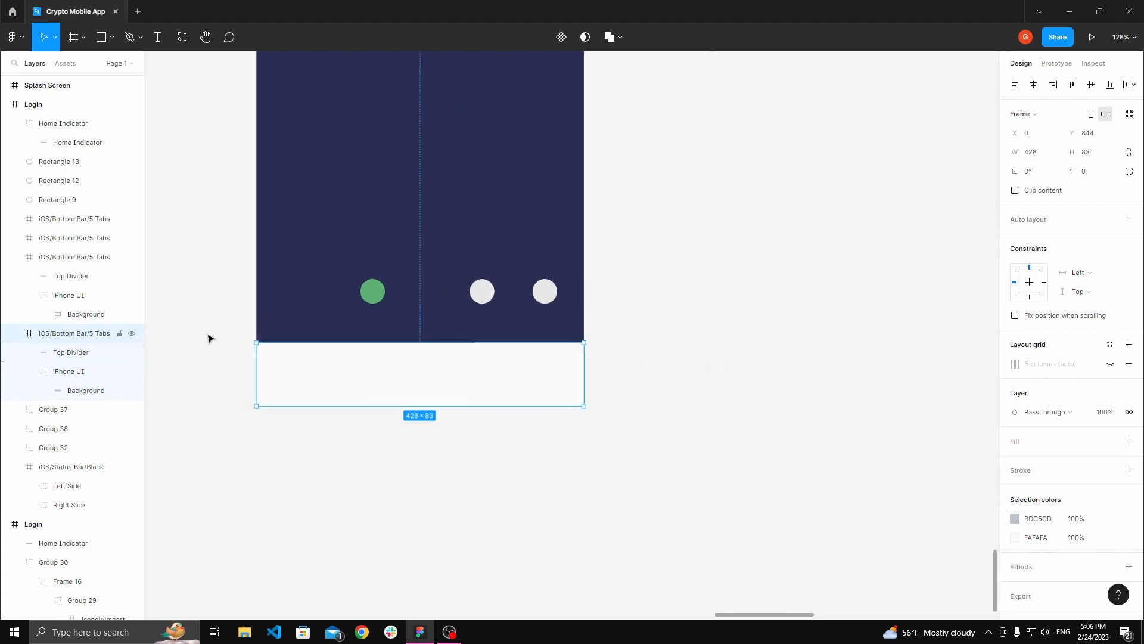
key("space")
left_click_drag(422, 241, 478, 458)
scroll(483, 447, "down", 3)
left_click_drag(497, 302, 491, 354)
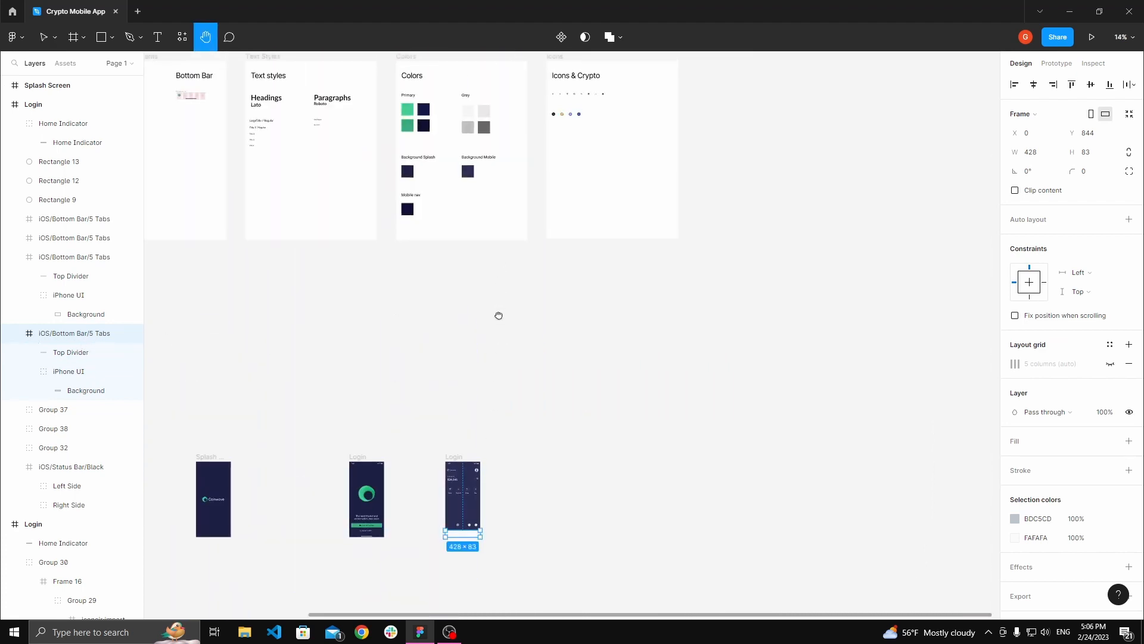
scroll(498, 314, "up", 5)
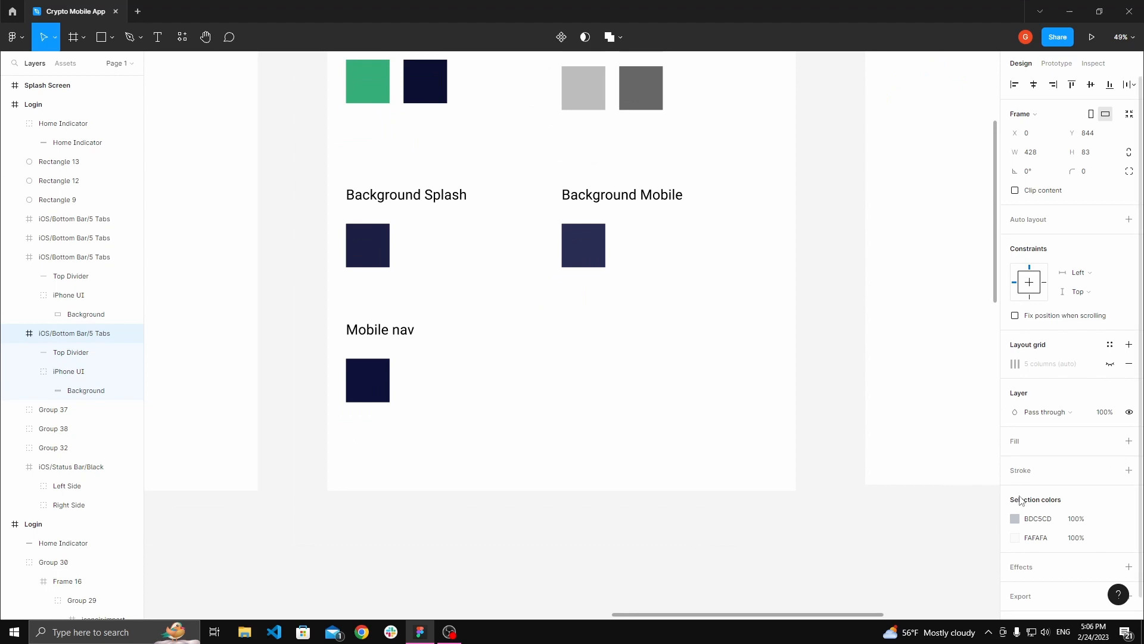
key("space")
scroll(567, 440, "down", 5)
left_click_drag(610, 543, 625, 150)
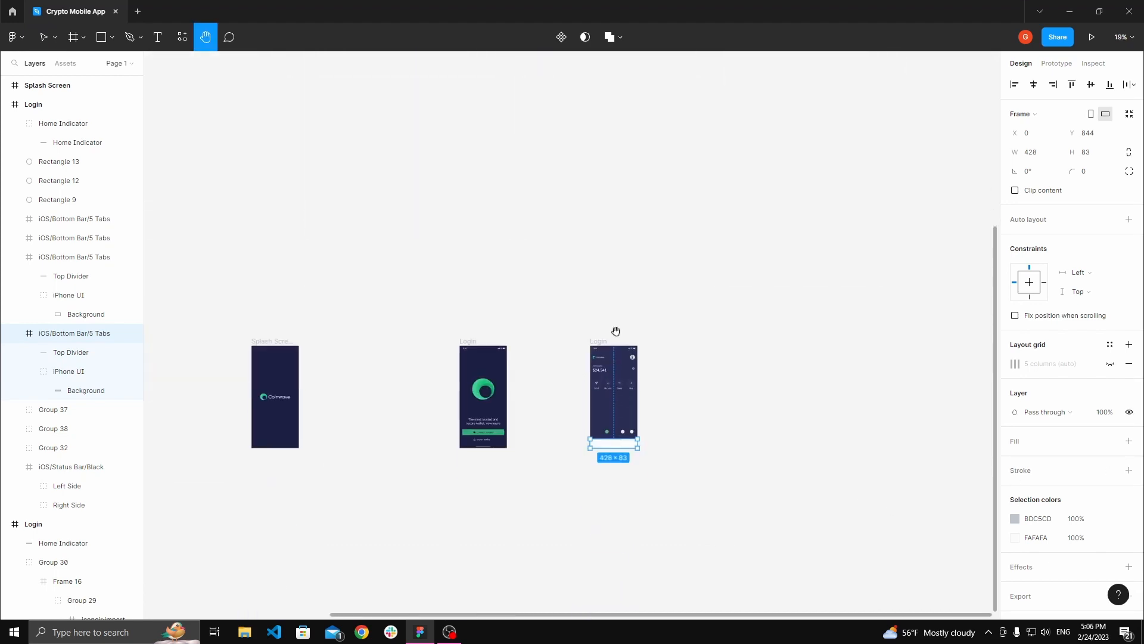
scroll(623, 444, "up", 5)
scroll(629, 447, "down", 5)
left_click_drag(602, 60, 575, 380)
scroll(538, 337, "up", 4)
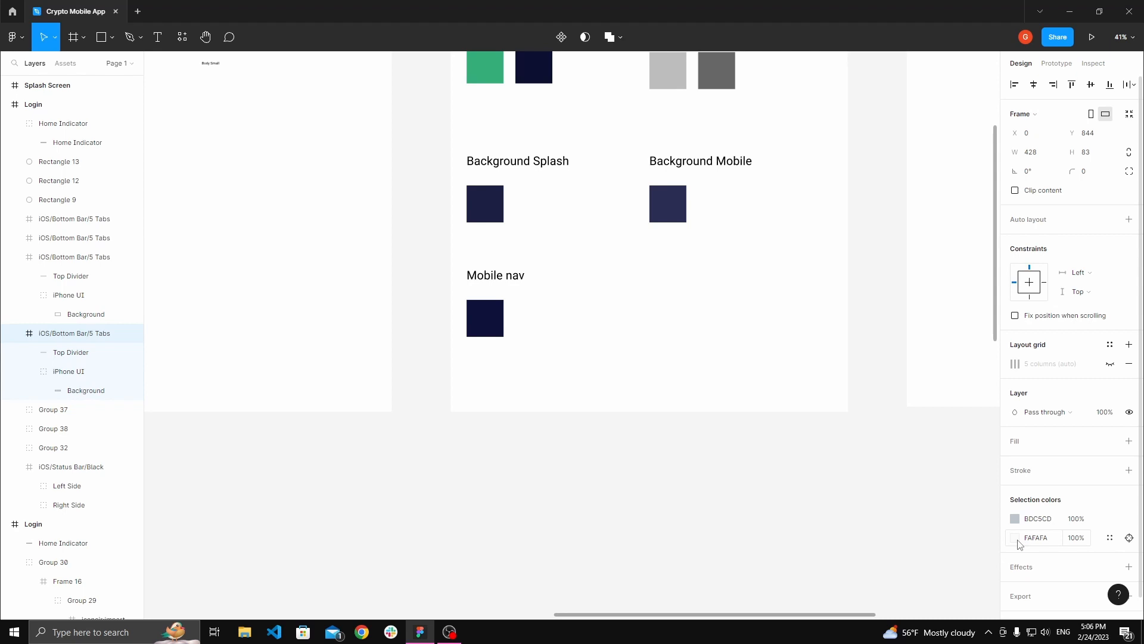
left_click(1014, 519)
left_click(872, 490)
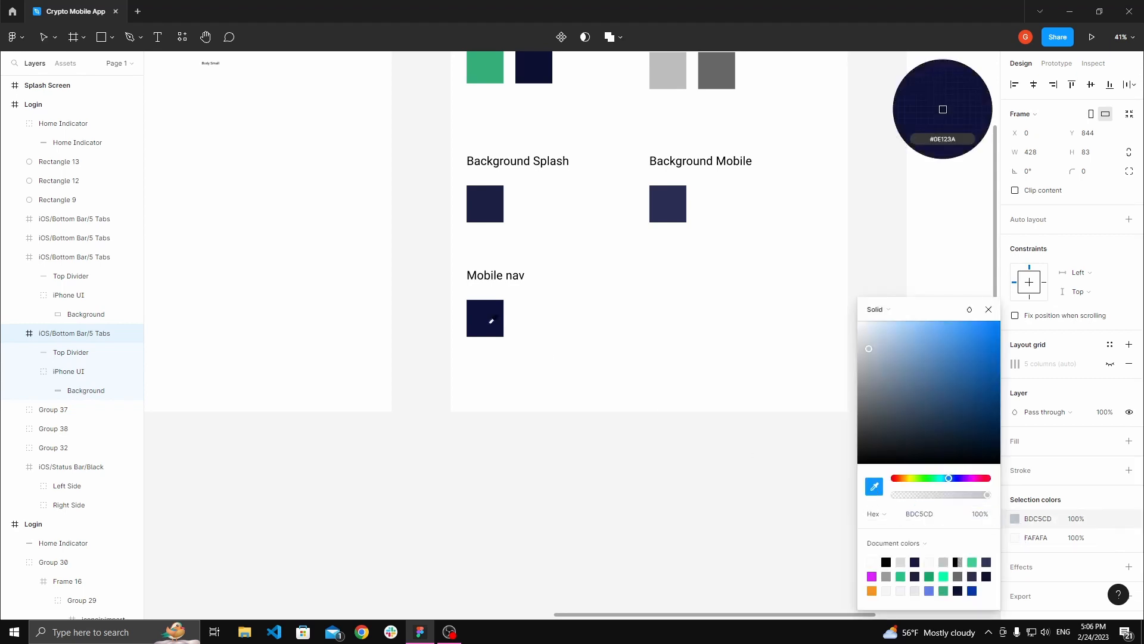
left_click(492, 316)
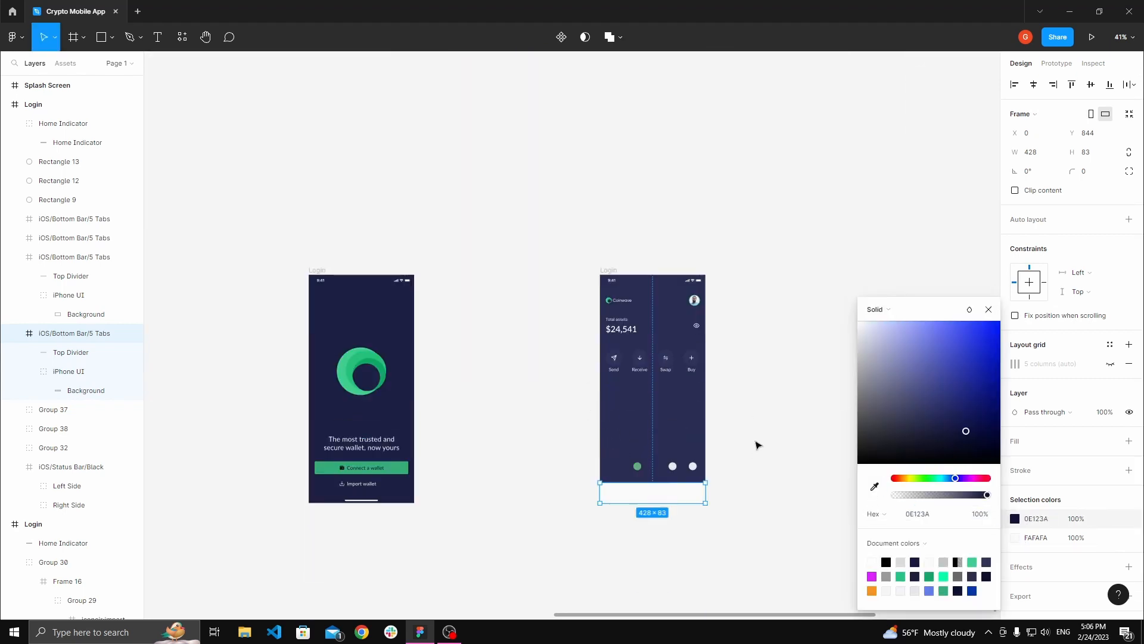
Step: Recolor the bottom bar's FAFAFA background to the Mobile nav color 0E123A using the eyedropper
scroll(757, 446, "up", 10)
left_click(1015, 538)
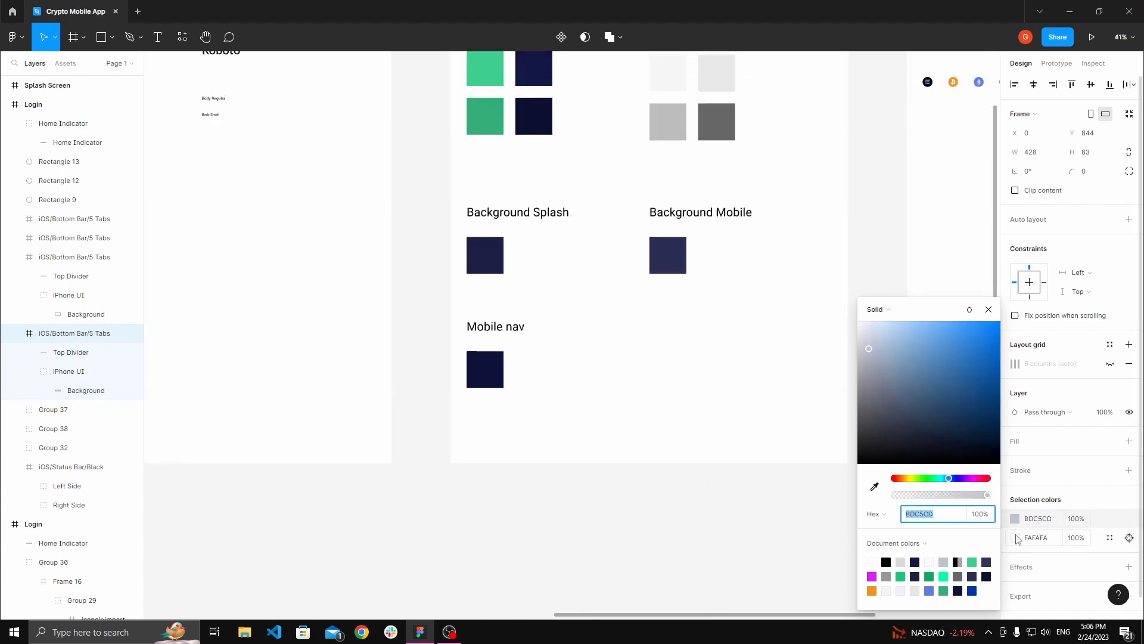
left_click(875, 486)
left_click(485, 369)
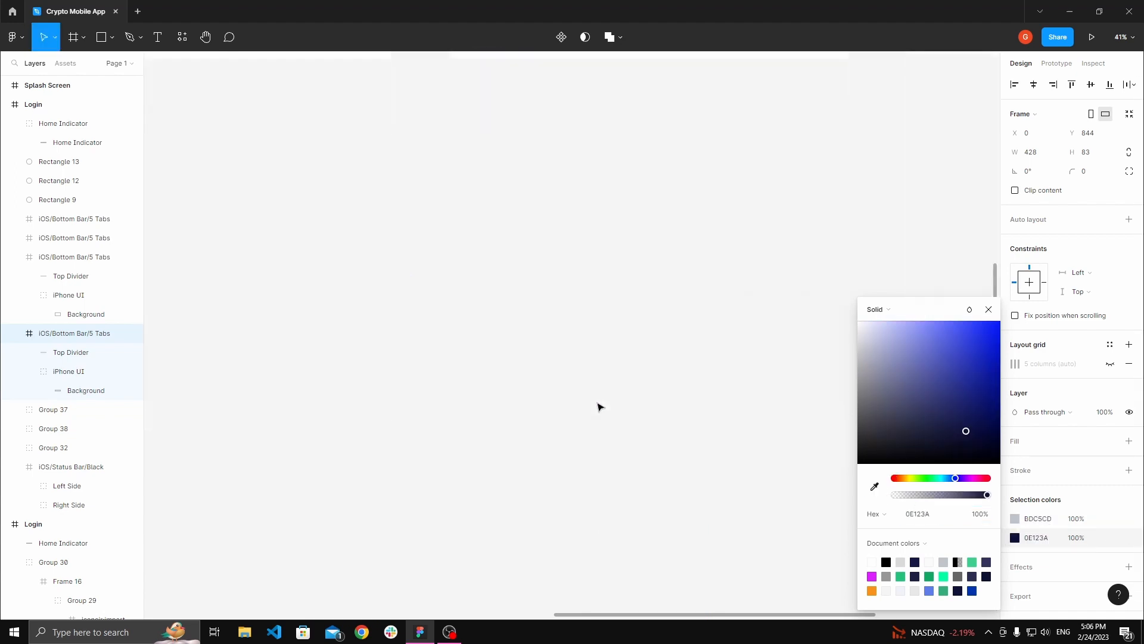
left_click(768, 486)
Step: Move the right-third bar copy up out of the bar, above the navigation dots
scroll(652, 383, "up", 5)
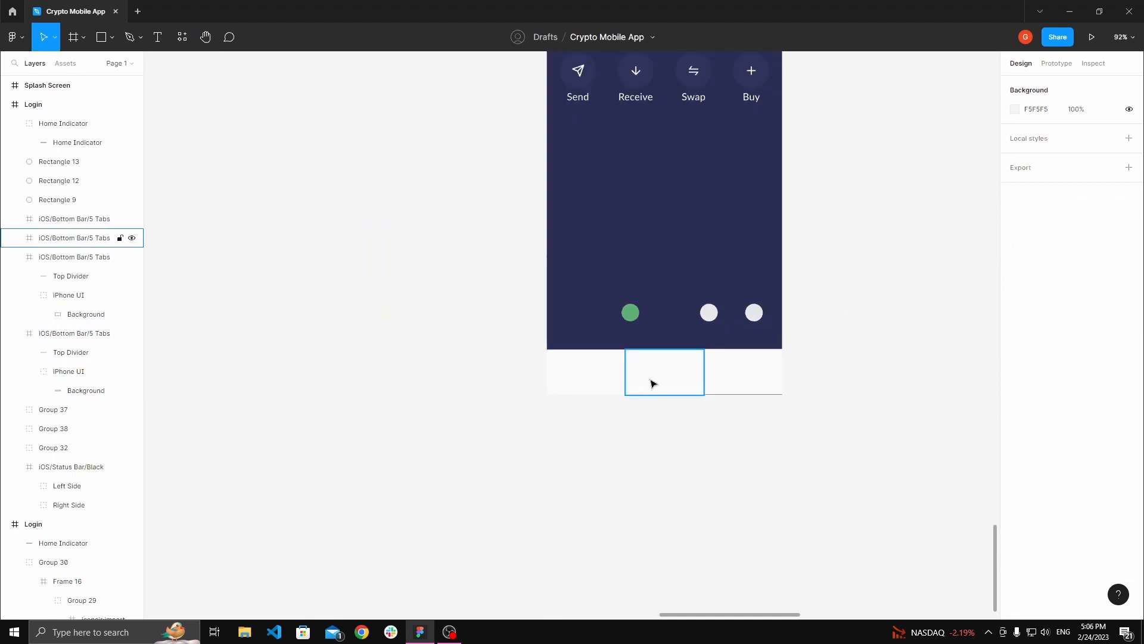
left_click(654, 384)
scroll(663, 393, "down", 2)
scroll(663, 394, "up", 4)
left_click_drag(671, 408, 676, 209)
left_click(476, 407)
left_click_drag(483, 413, 618, 426)
left_click(491, 409, "shift")
left_click(662, 397, "shift")
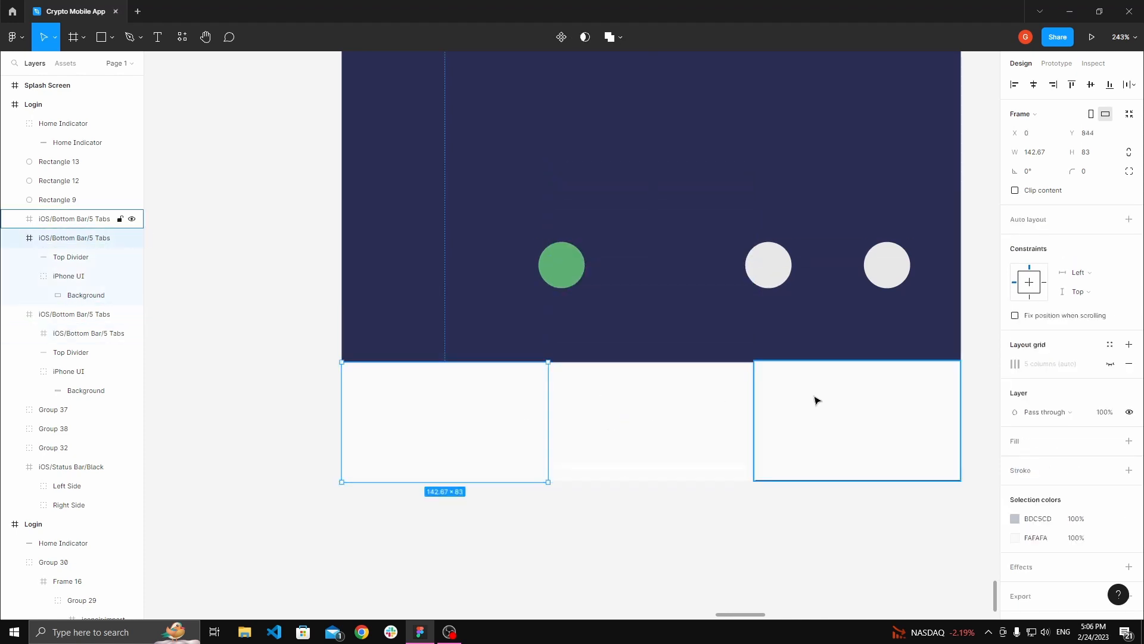
left_click(817, 399, "shift")
left_click(684, 393, "shift")
left_click(877, 317)
left_click(892, 393)
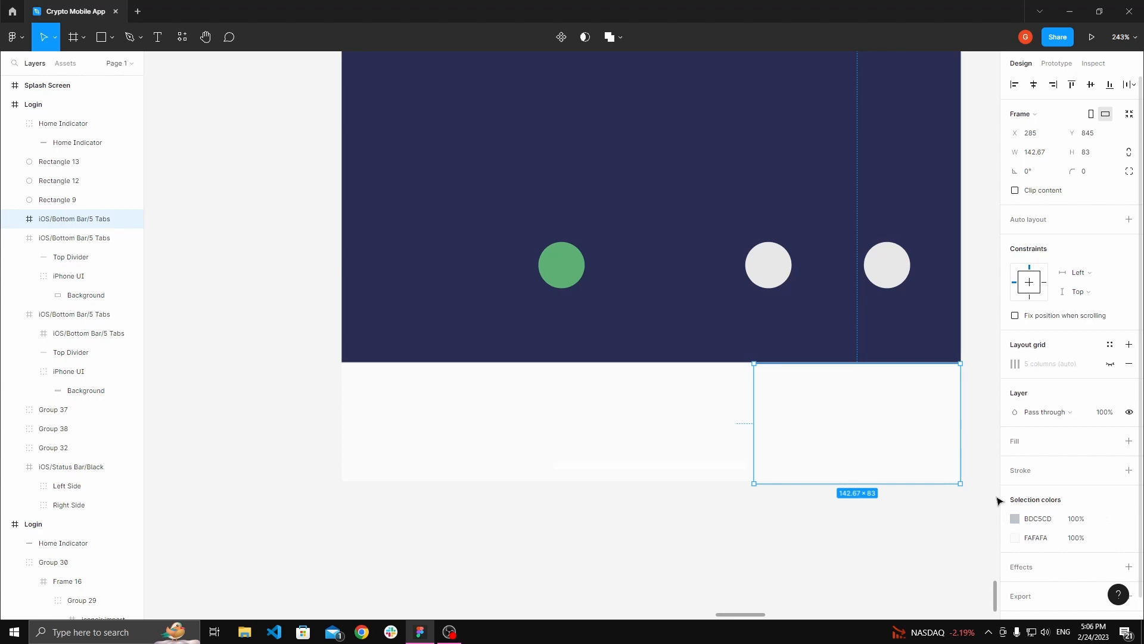
left_click_drag(879, 417, 793, 172)
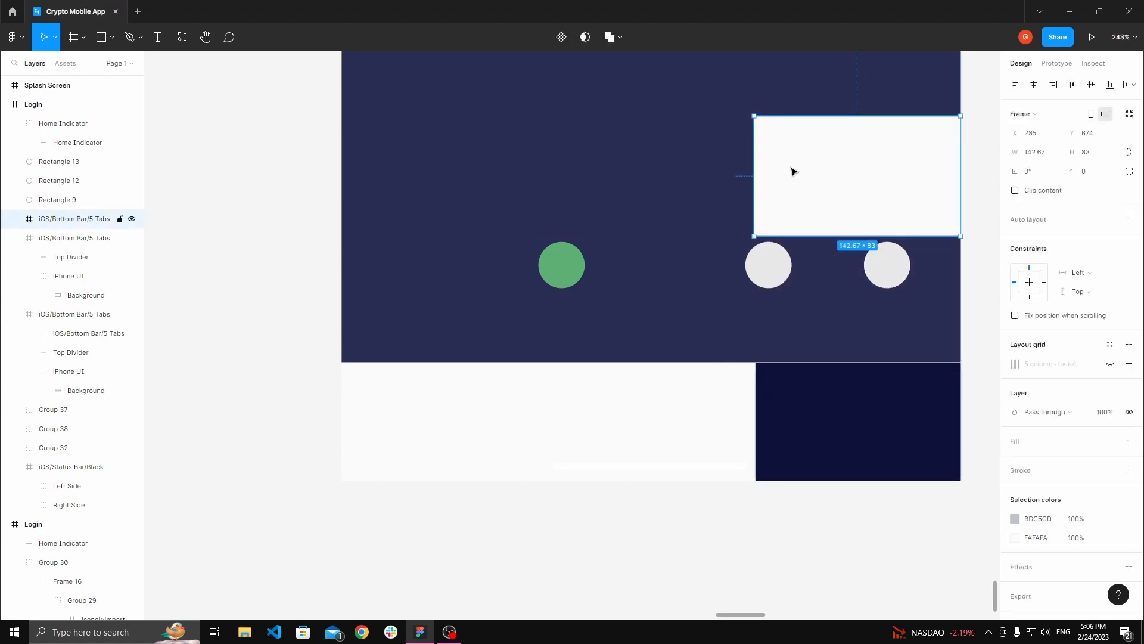
Step: Move the middle and left bar copies up out of the bar as well
left_click(695, 401)
left_click_drag(695, 401, 713, 186)
left_click(530, 386)
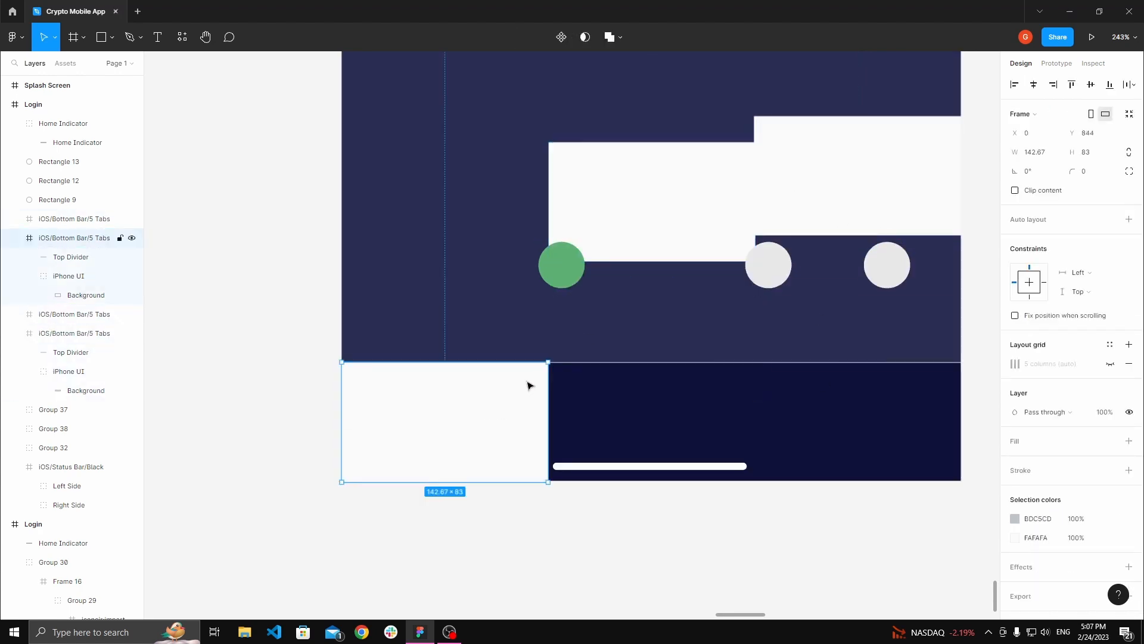
left_click_drag(530, 385, 530, 200)
Step: Remove the FAFAFA fill from the left bar copy's iPhone UI group
left_click(726, 235)
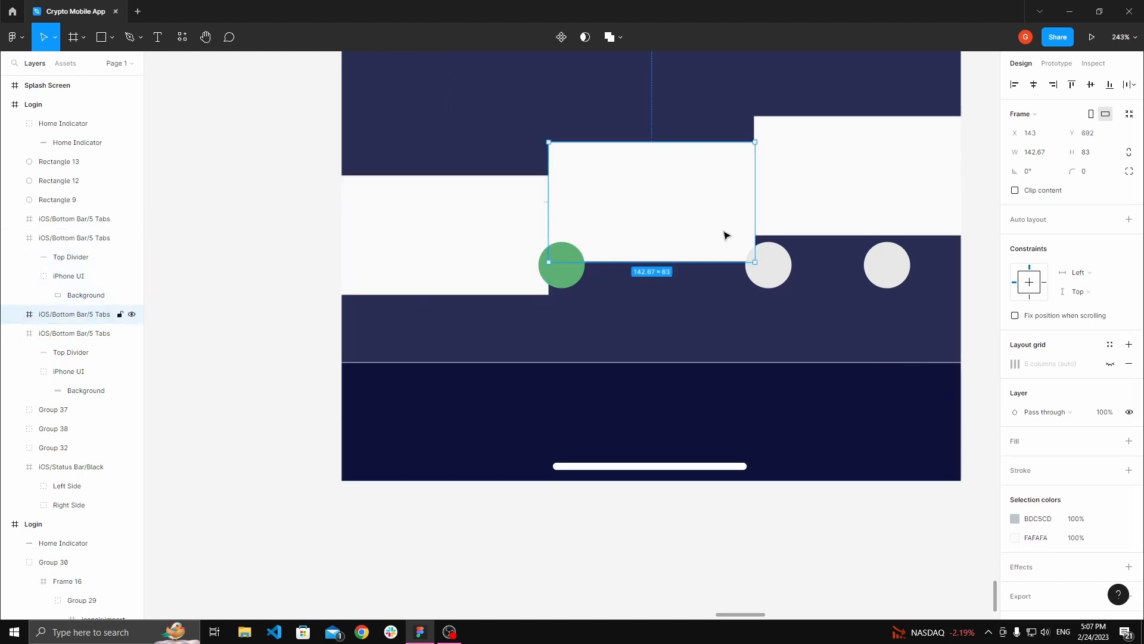
left_click(477, 255)
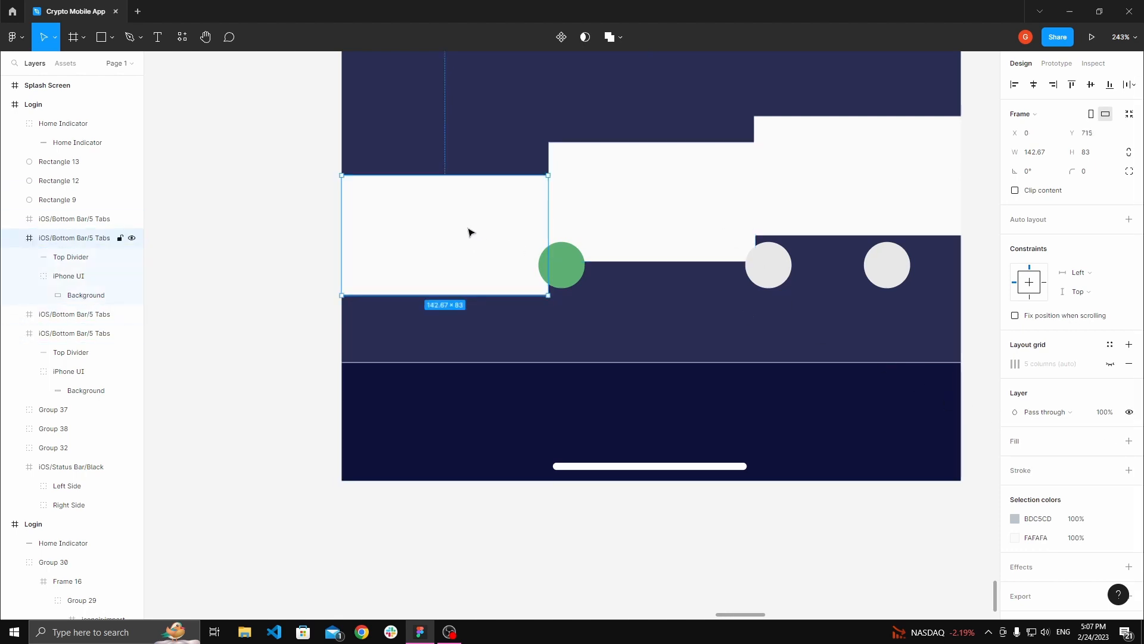
double_click(470, 232)
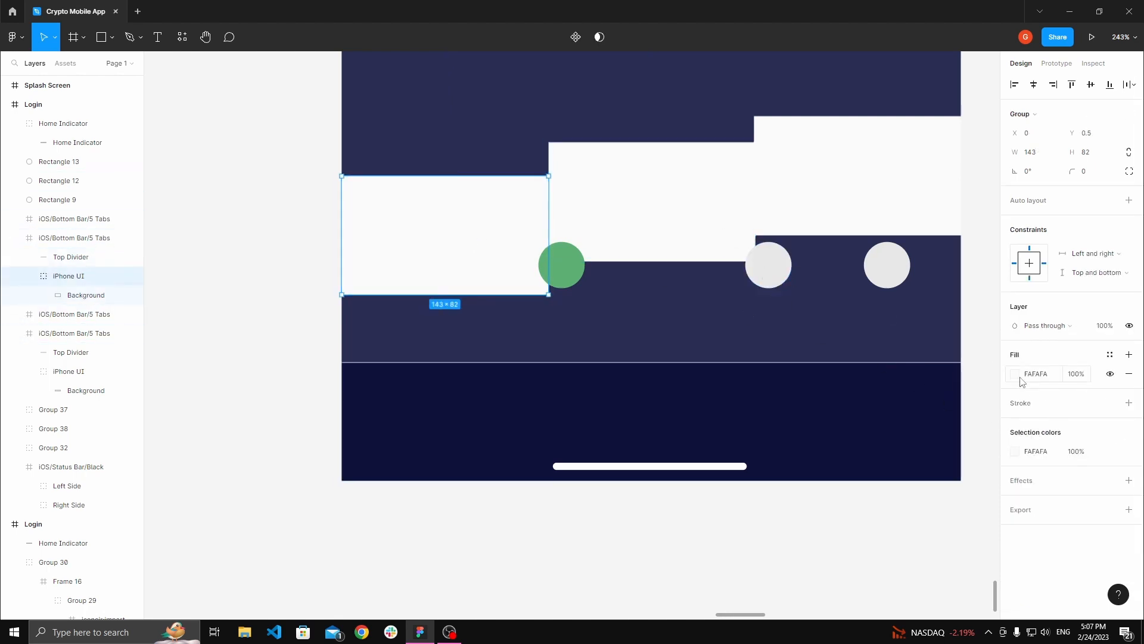
left_click(1128, 377)
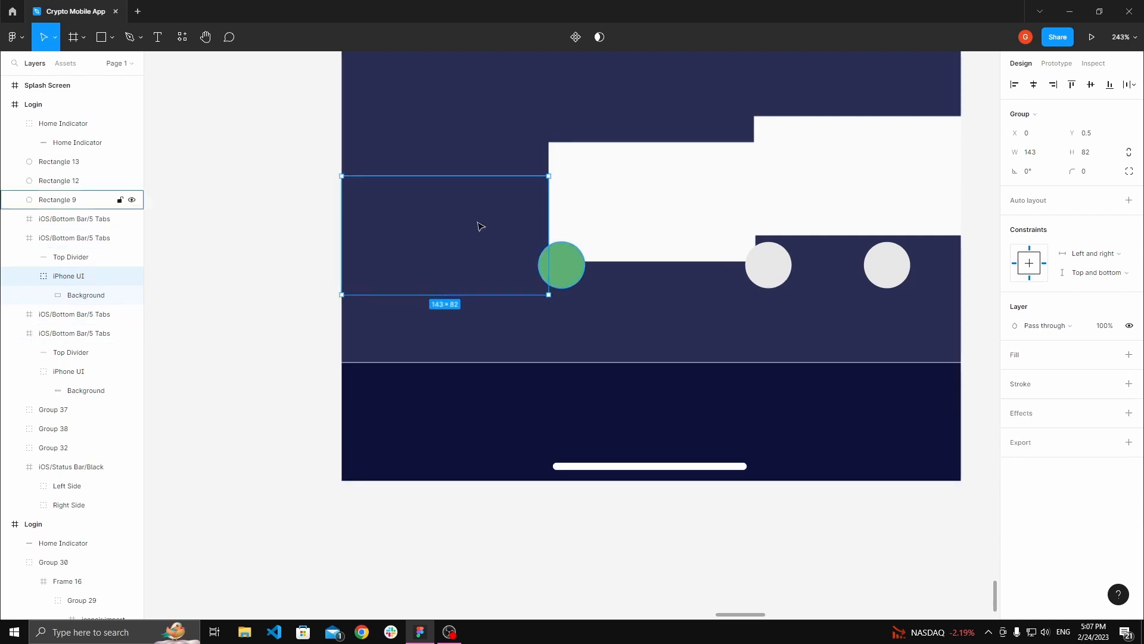
Step: Delete the top divider line of the left bar copy
key("Escape")
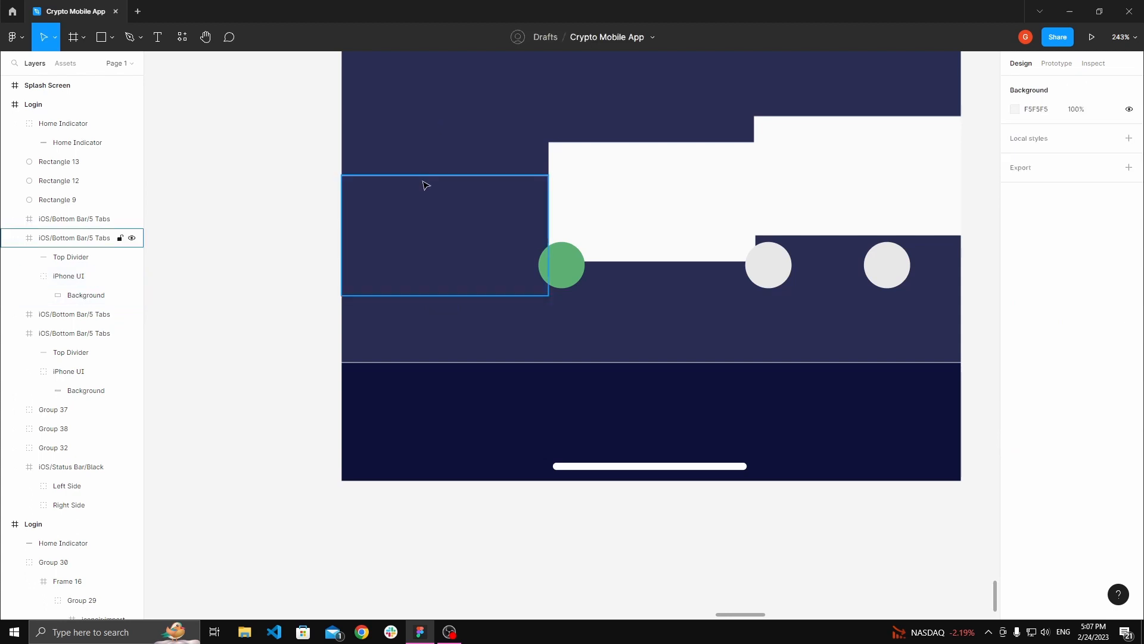
left_click(426, 185)
scroll(420, 215, "up", 5)
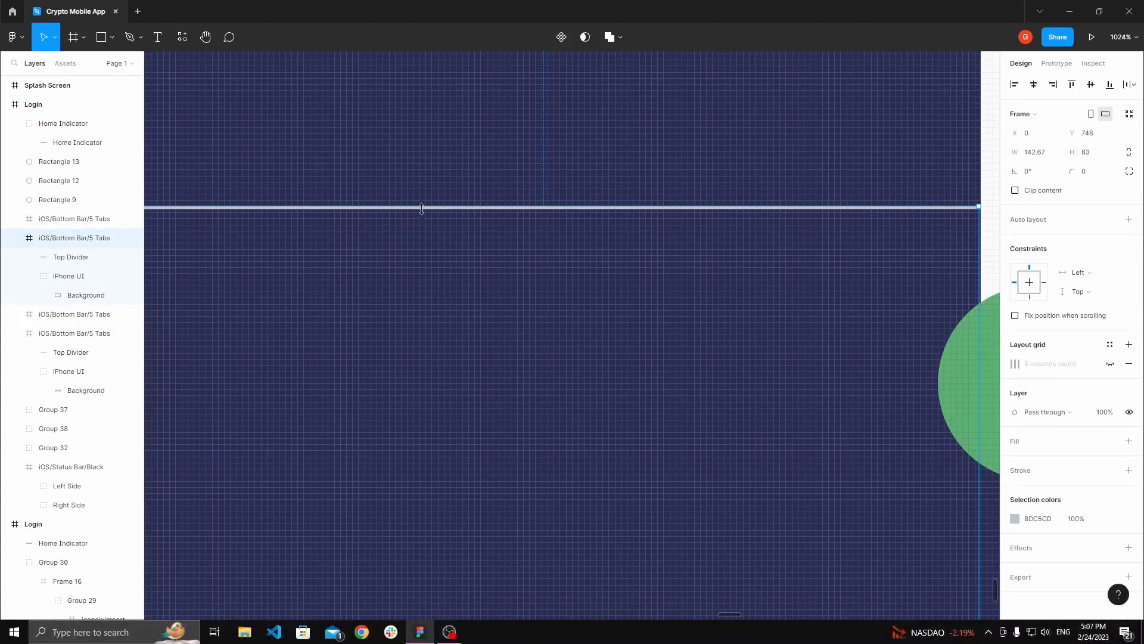
scroll(428, 216, "up", 3)
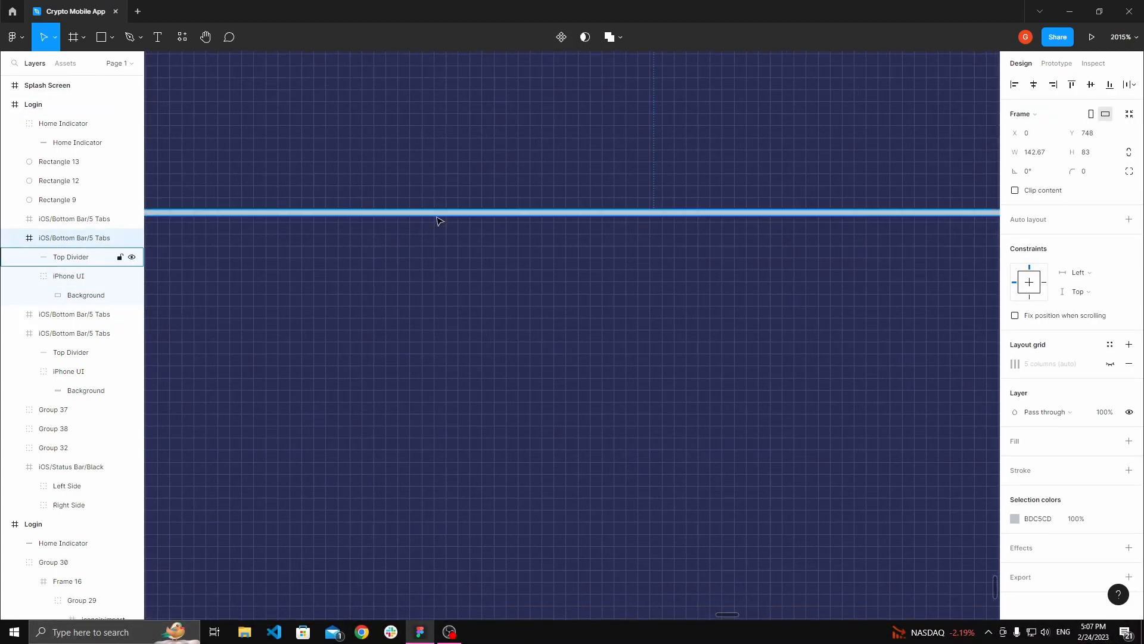
left_click(436, 213)
key("Delete")
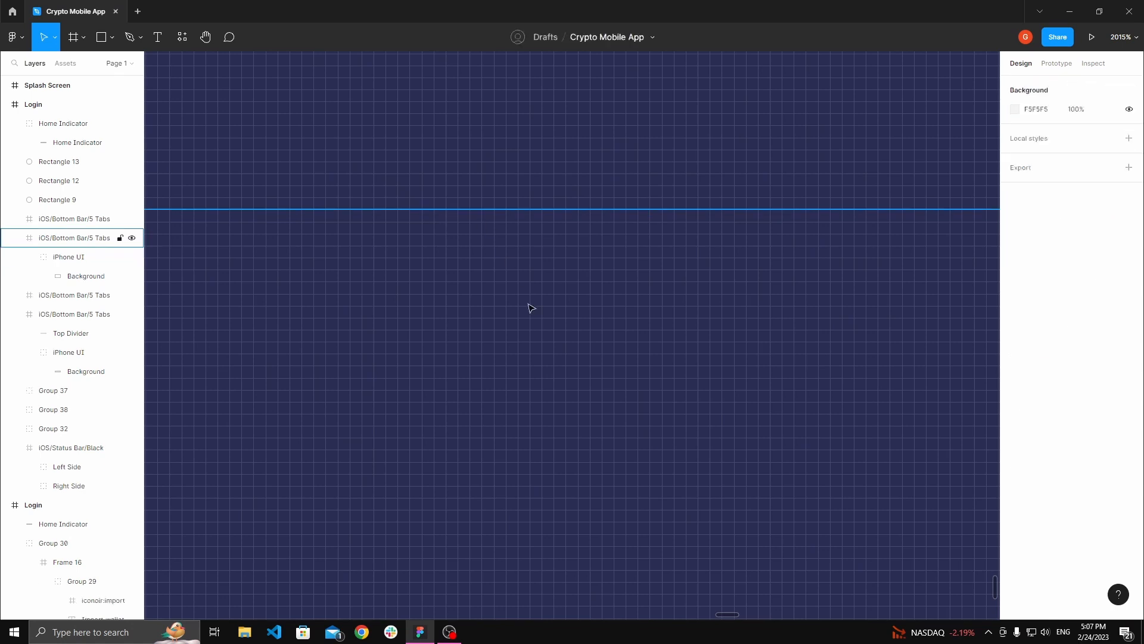
Step: Move the left bar copy into the full bottom bar frame at its left edge
scroll(531, 308, "down", 10)
left_click(544, 335)
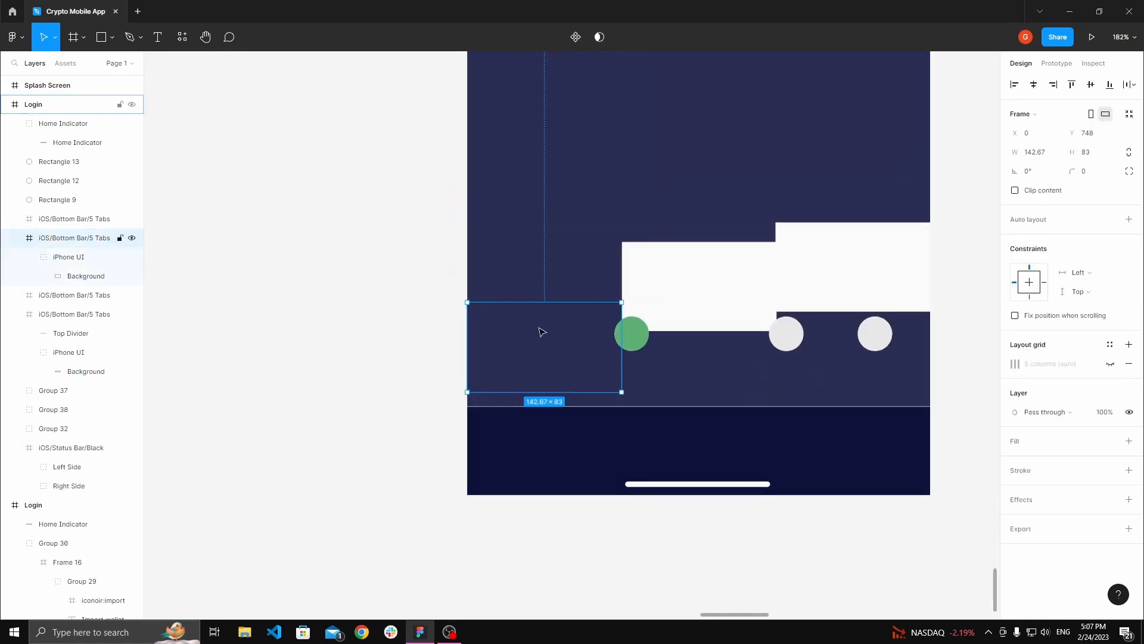
left_click_drag(541, 332, 561, 378)
key("h")
scroll(554, 362, "up", 3)
scroll(573, 419, "up", 3)
left_click_drag(533, 493, 518, 508)
scroll(490, 505, "up", 6)
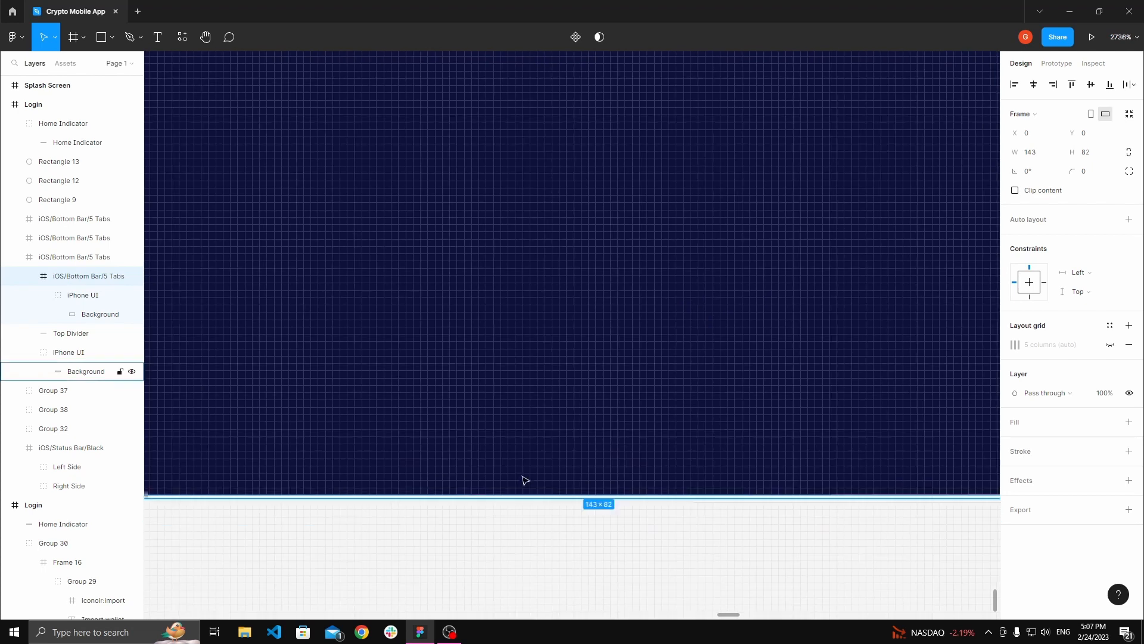
Step: Delete the full bottom bar's top divider line
scroll(516, 459, "down", 6)
scroll(710, 278, "up", 2)
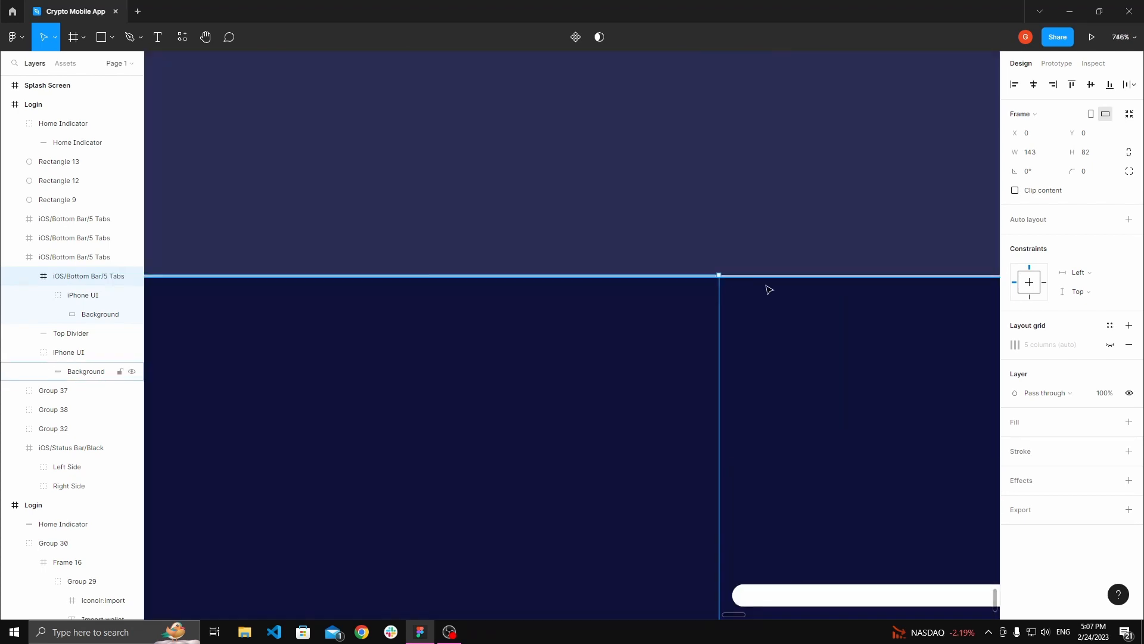
left_click(800, 256)
scroll(801, 255, "up", 4)
left_click(789, 321)
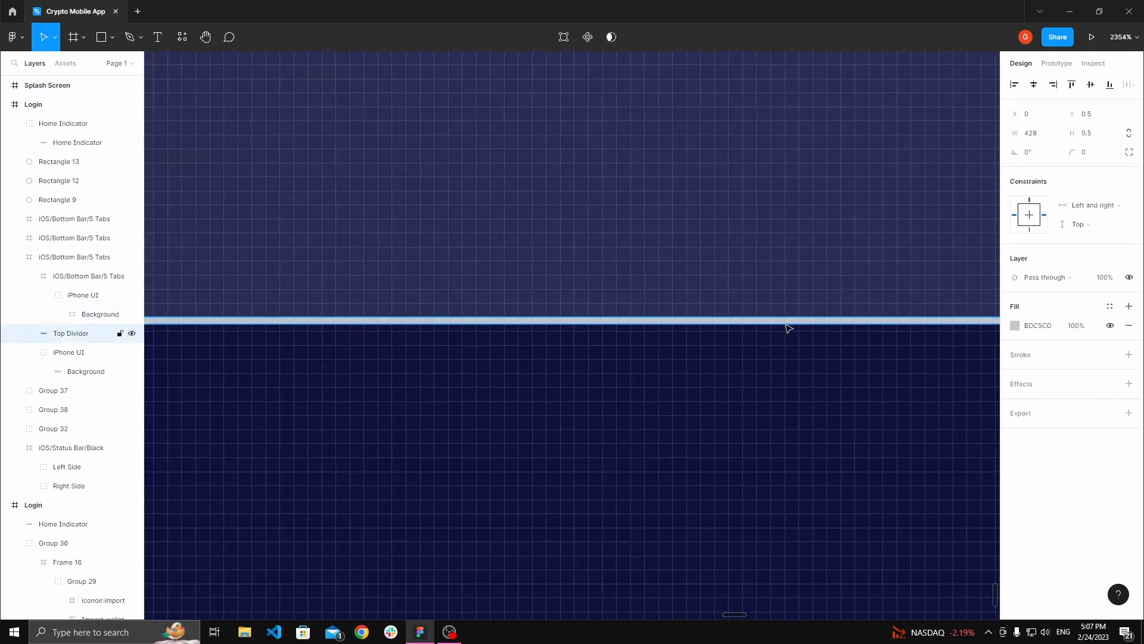
key("Escape")
Step: Nudge the bottom bar up 1 px to Y 843
scroll(623, 332, "down", 5)
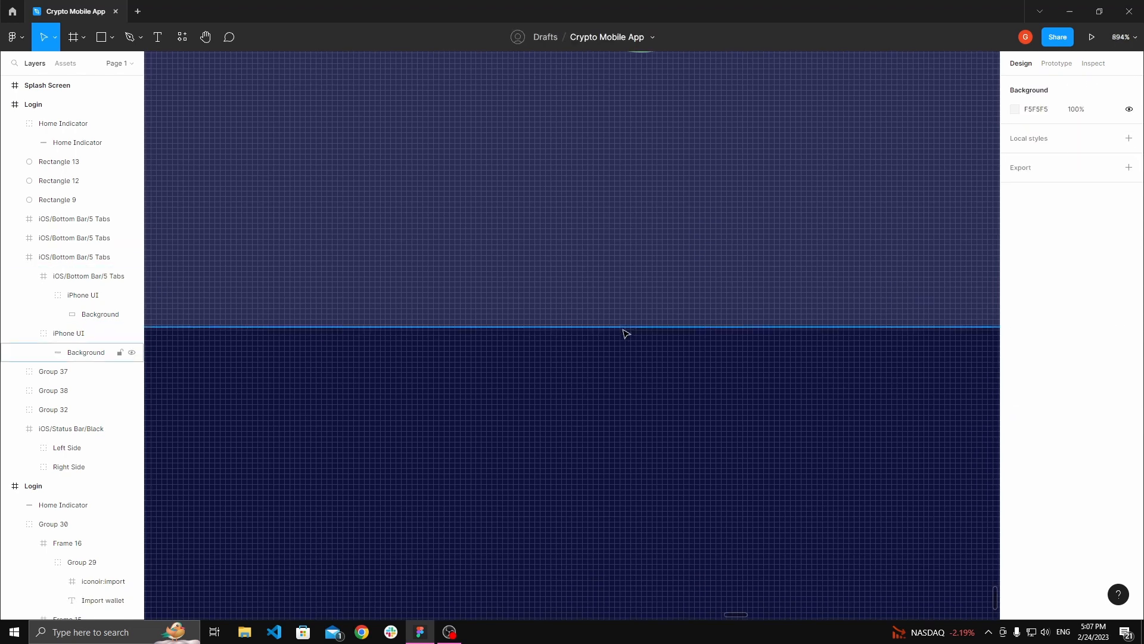
left_click(464, 378)
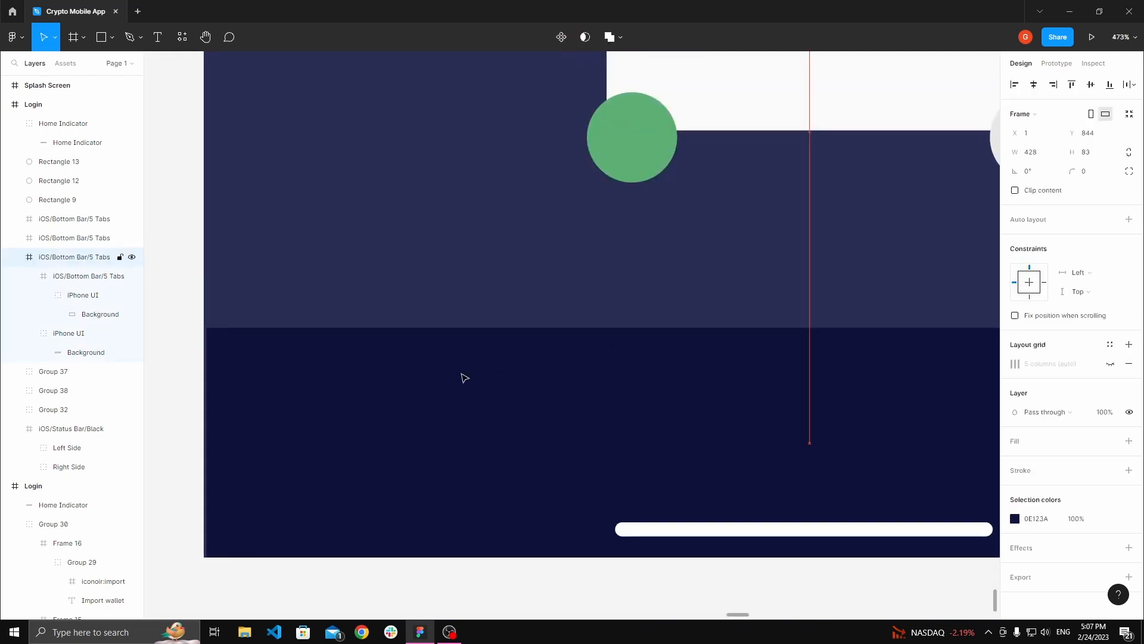
key("Up")
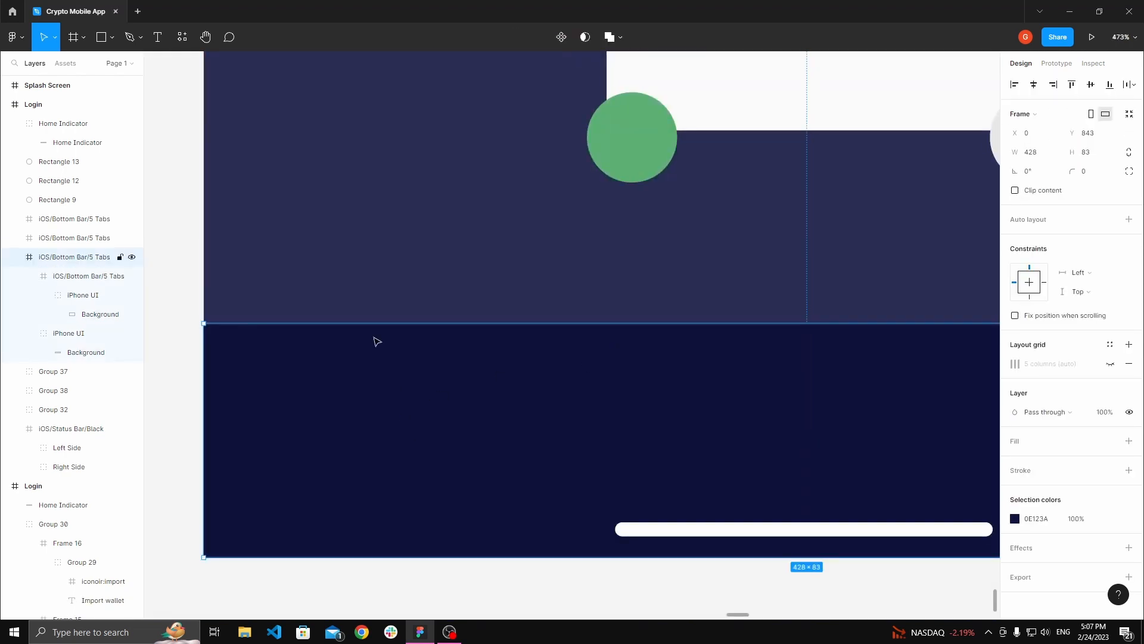
Step: Duplicate the left tab segment and place the copy beside it at X 142
double_click(352, 377)
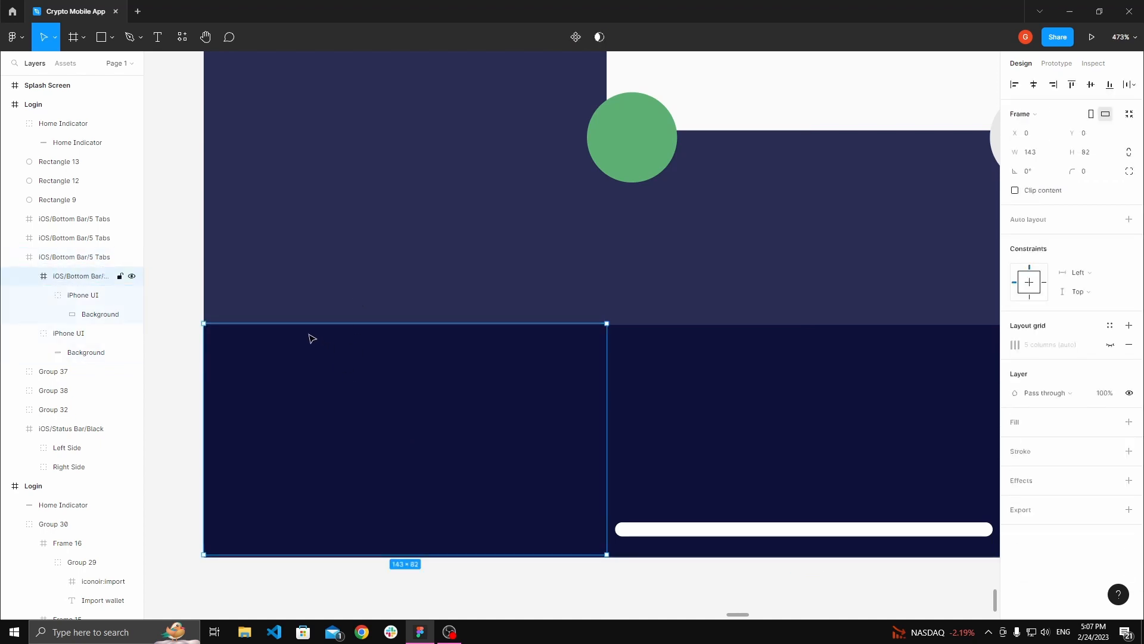
scroll(312, 338, "up", 5)
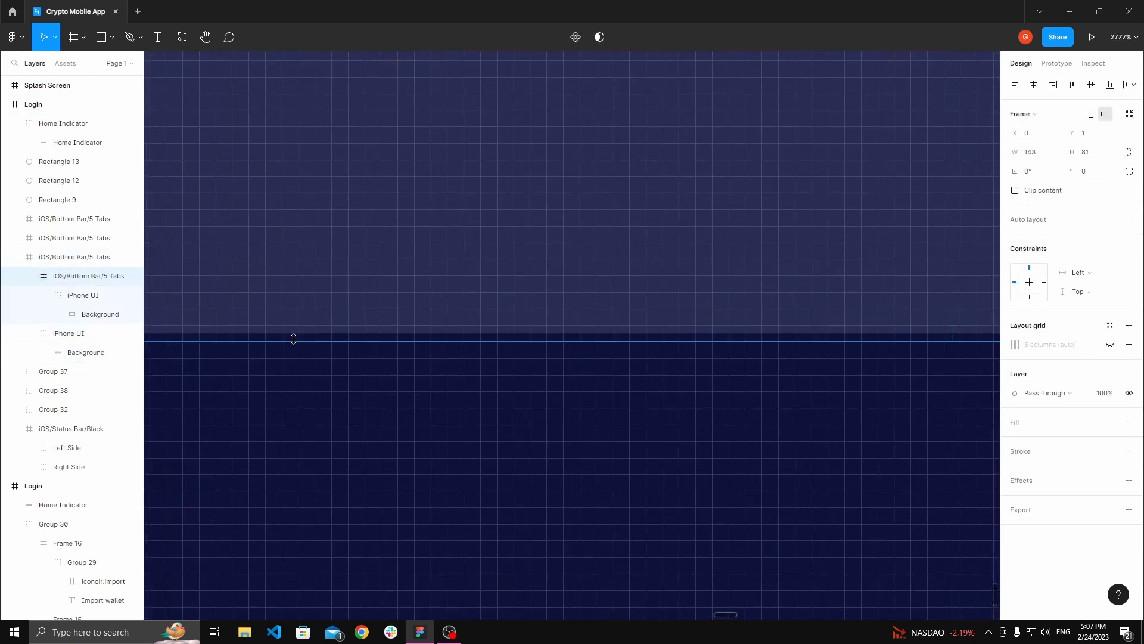
scroll(301, 334, "down", 5)
left_click(728, 421)
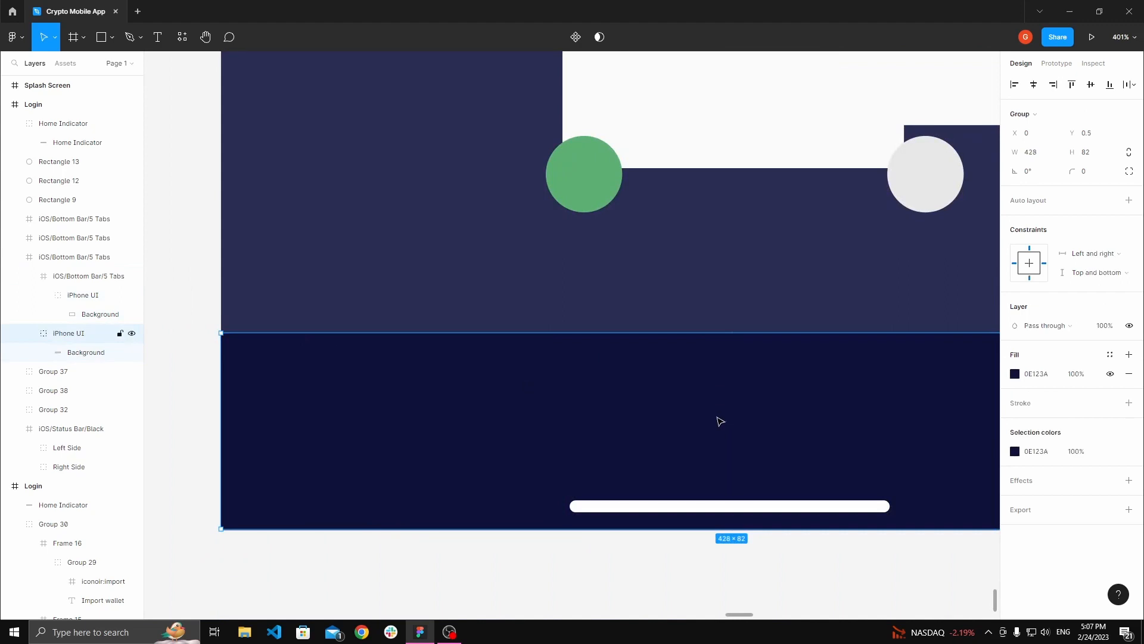
left_click(427, 432)
scroll(427, 429, "down", 3)
key("alt")
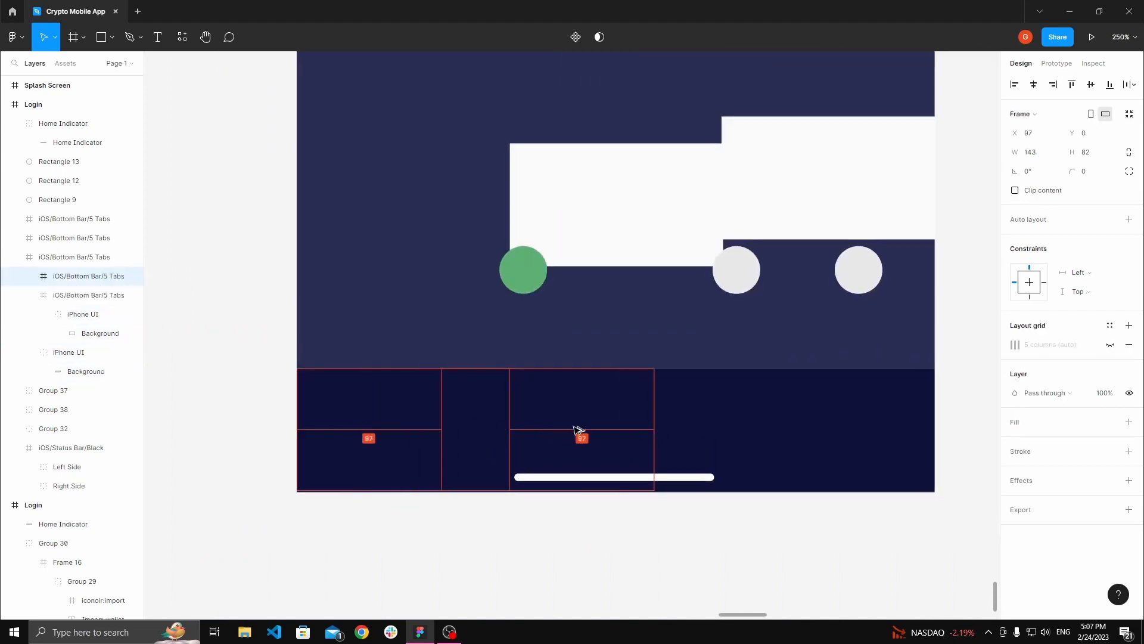
left_click_drag(575, 429, 644, 429)
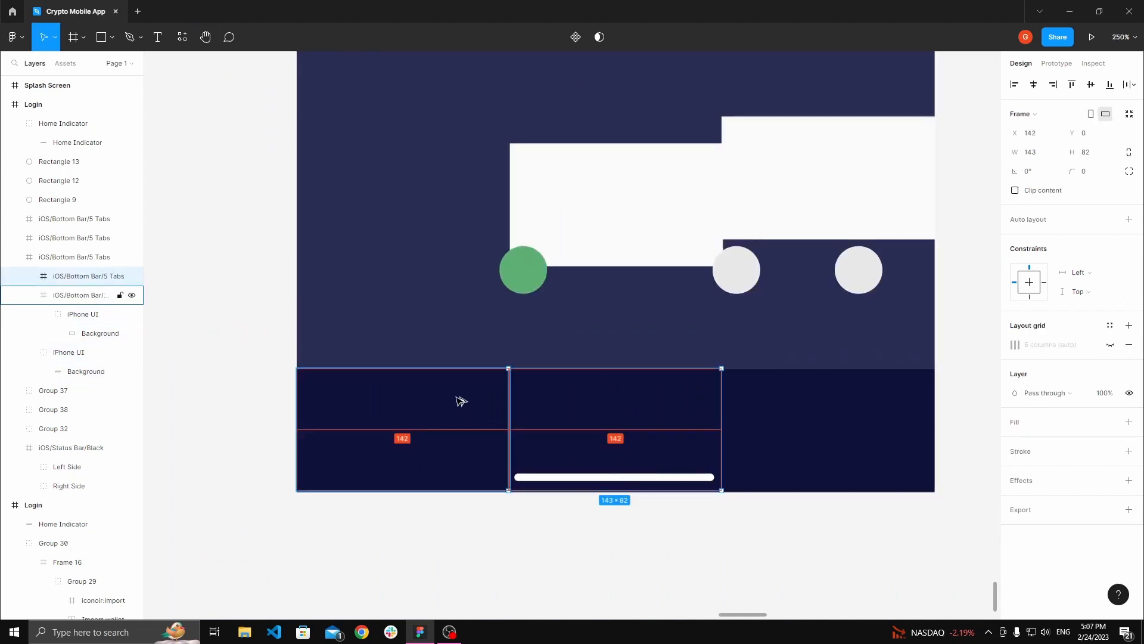
Step: Place another copy of the tab segment beside the second one at X 286
left_click_drag(637, 423, 833, 427)
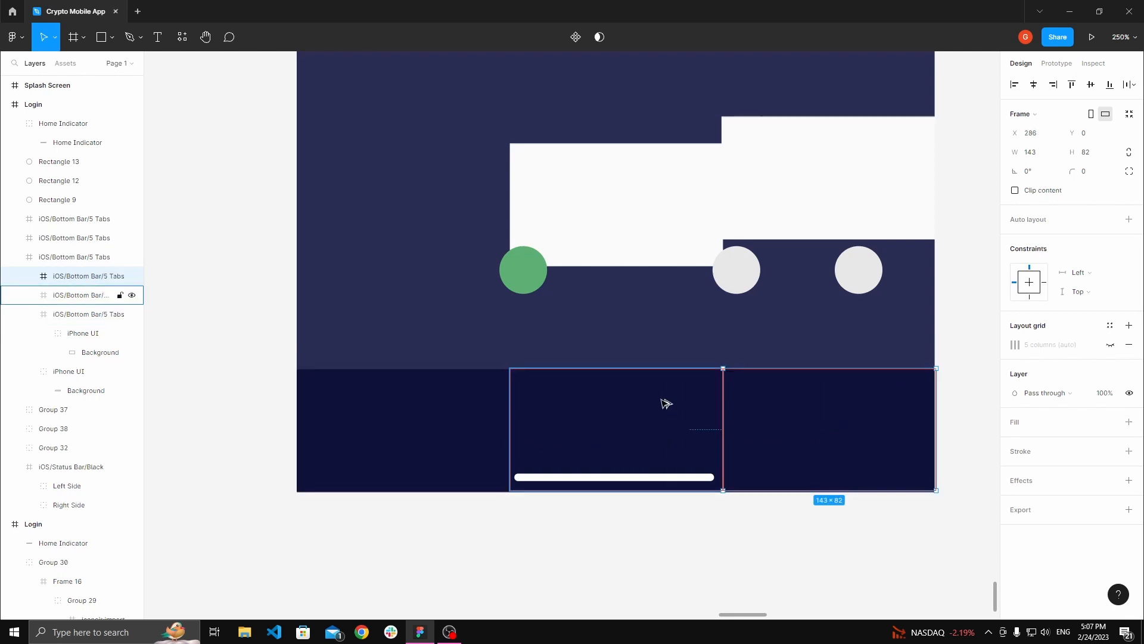
left_click(610, 355)
Step: Delete the two white placeholder rectangles above the bottom bar
left_click(623, 220)
key("Delete")
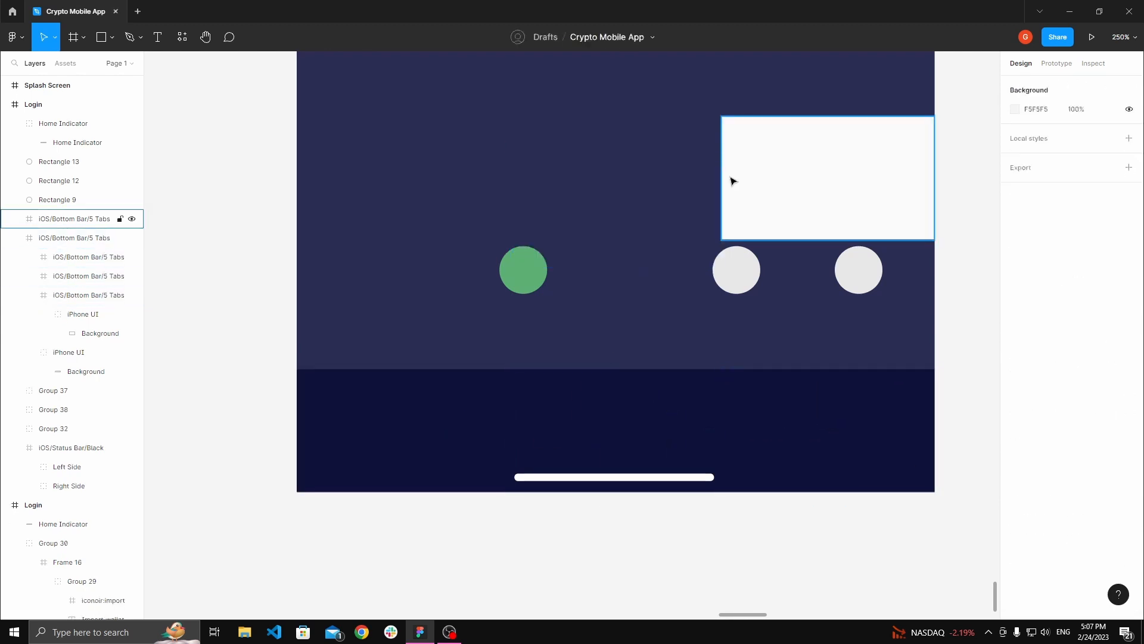
left_click(732, 180)
key("Delete")
Step: On the Icons board, insert a Feather Icons plugin icon found by searching for menu
left_click(521, 268)
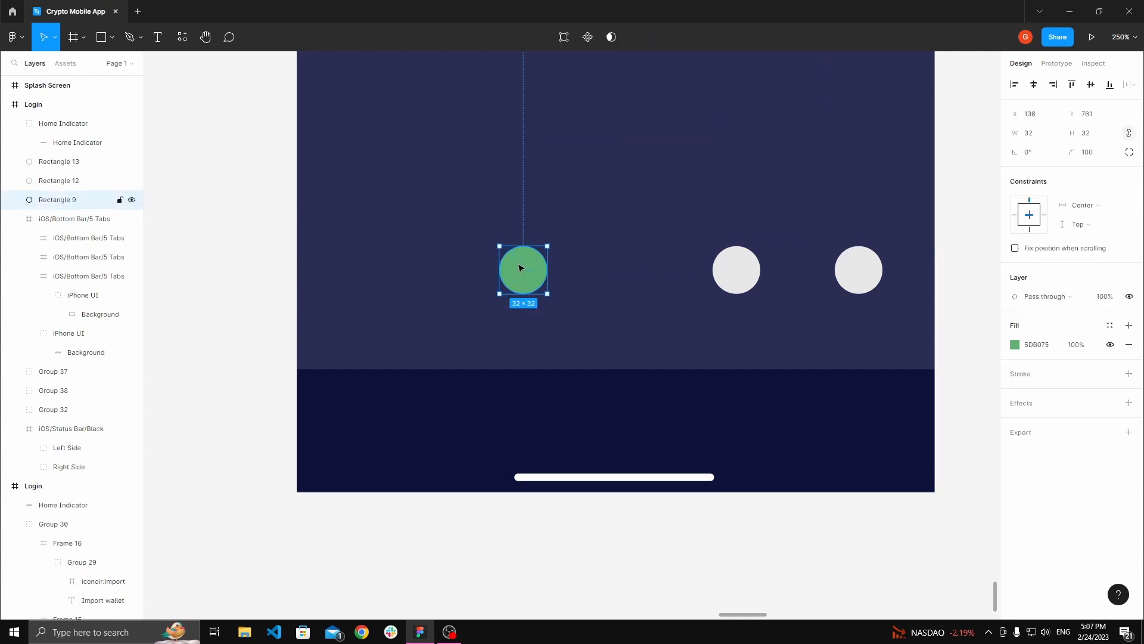
key("space")
left_click_drag(468, 237, 473, 300)
scroll(472, 299, "down", 4)
left_click_drag(473, 247, 521, 340)
scroll(521, 340, "down", 4)
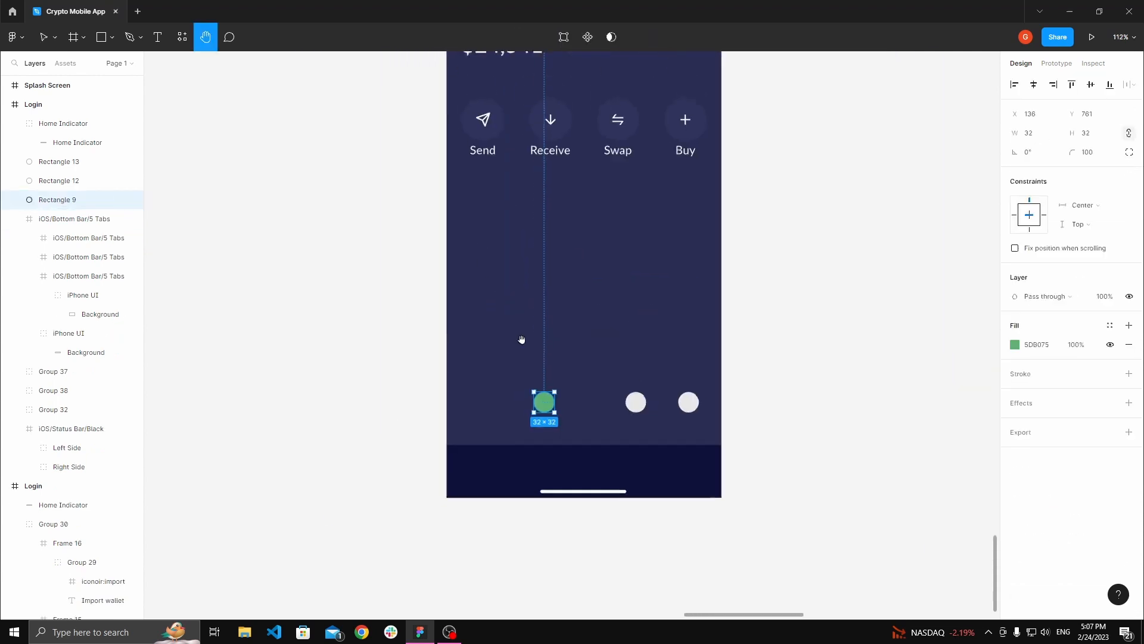
left_click_drag(458, 309, 449, 351)
left_click(437, 284)
scroll(449, 347, "down", 4)
left_click_drag(444, 281, 539, 484)
left_click_drag(511, 333, 570, 492)
left_click_drag(499, 289, 545, 390)
left_click_drag(731, 305, 503, 301)
scroll(616, 243, "up", 4)
left_click_drag(632, 233, 511, 306)
scroll(510, 307, "up", 4)
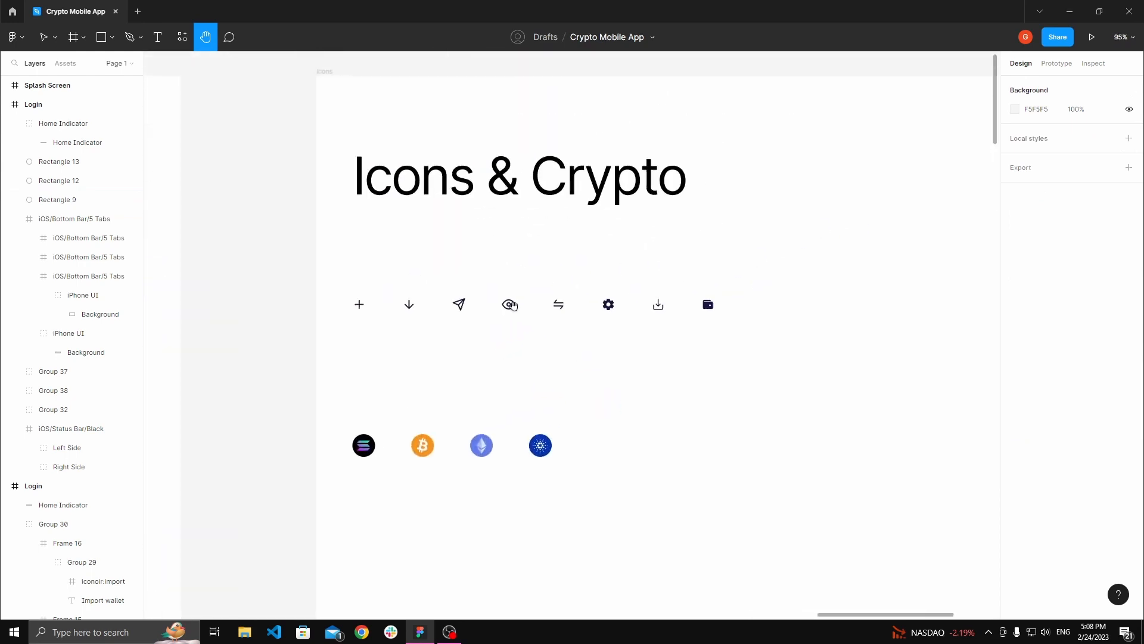
left_click_drag(594, 325, 558, 320)
scroll(571, 314, "up", 2)
left_click(581, 302)
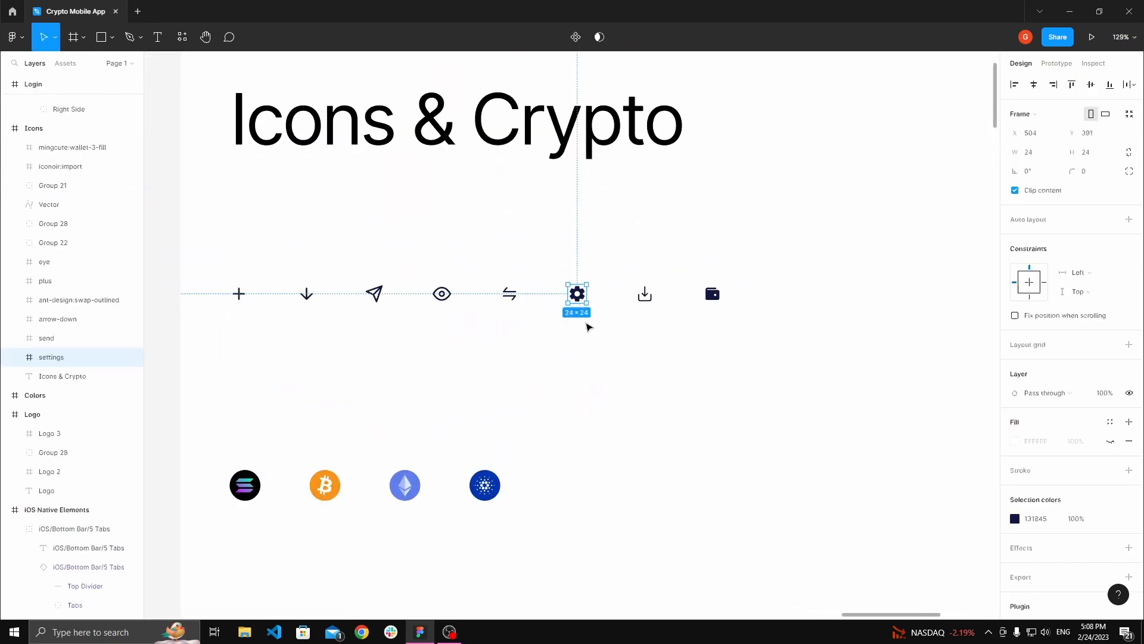
left_click(711, 298, "shift")
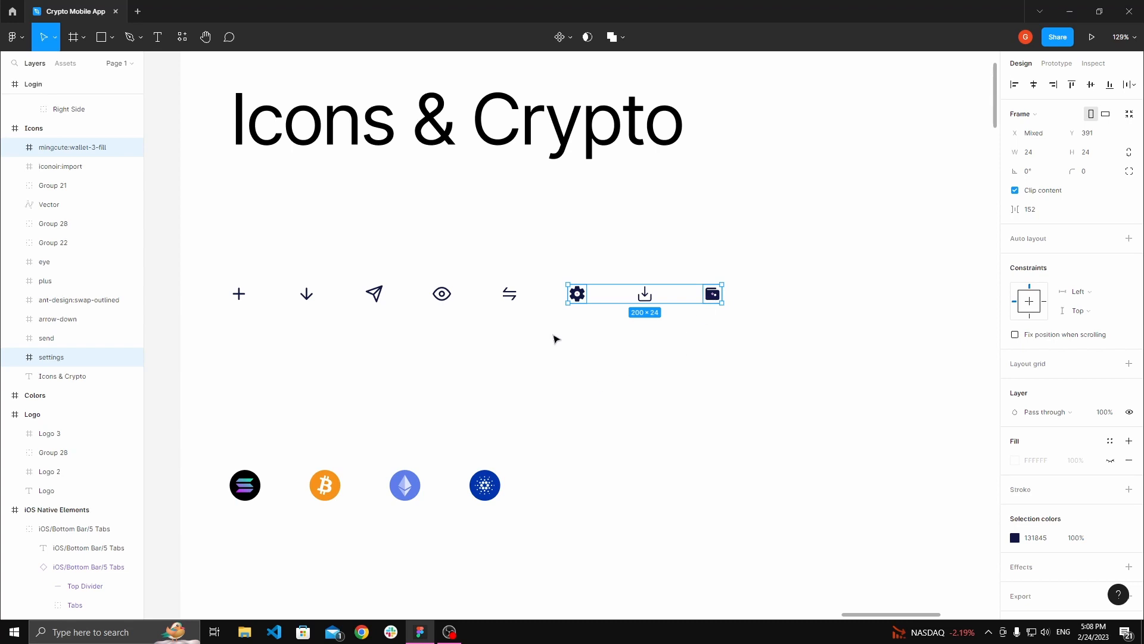
left_click(581, 319)
left_click_drag(577, 319, 512, 315)
scroll(512, 319, "down", 3)
right_click(503, 335)
left_click(774, 318)
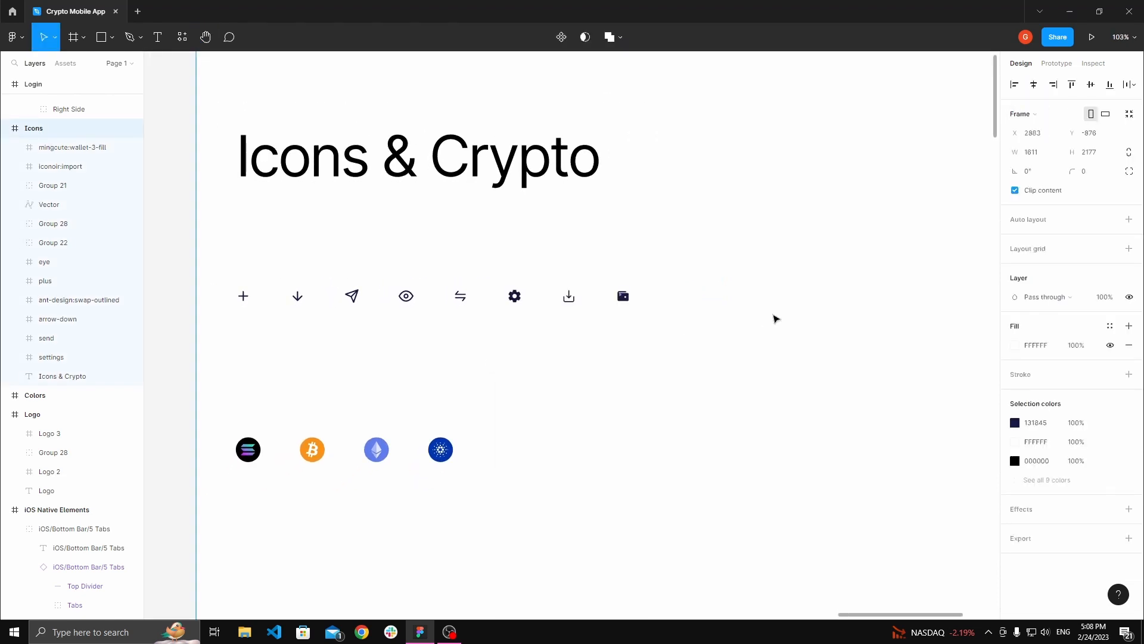
left_click(183, 286)
right_click(564, 381)
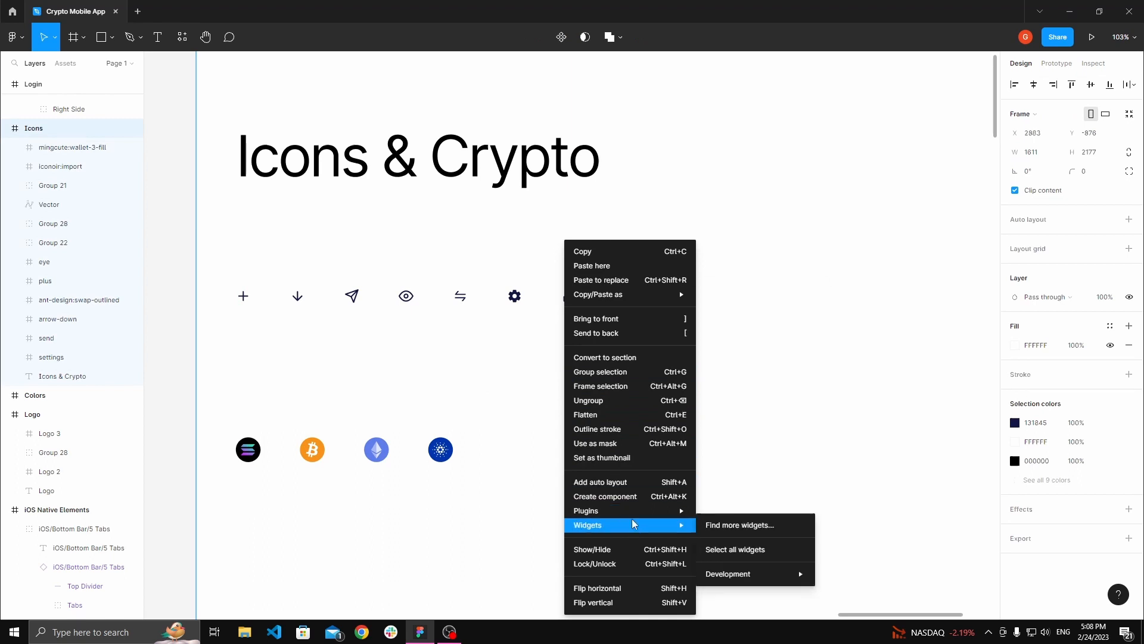
mouse_move(633, 515)
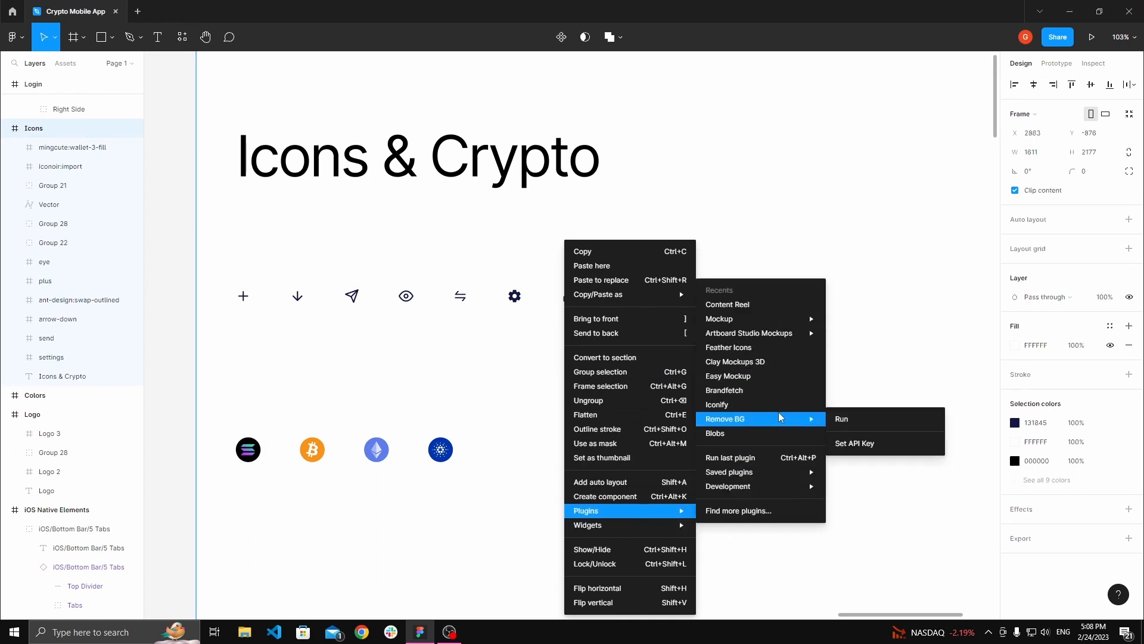
left_click(741, 346)
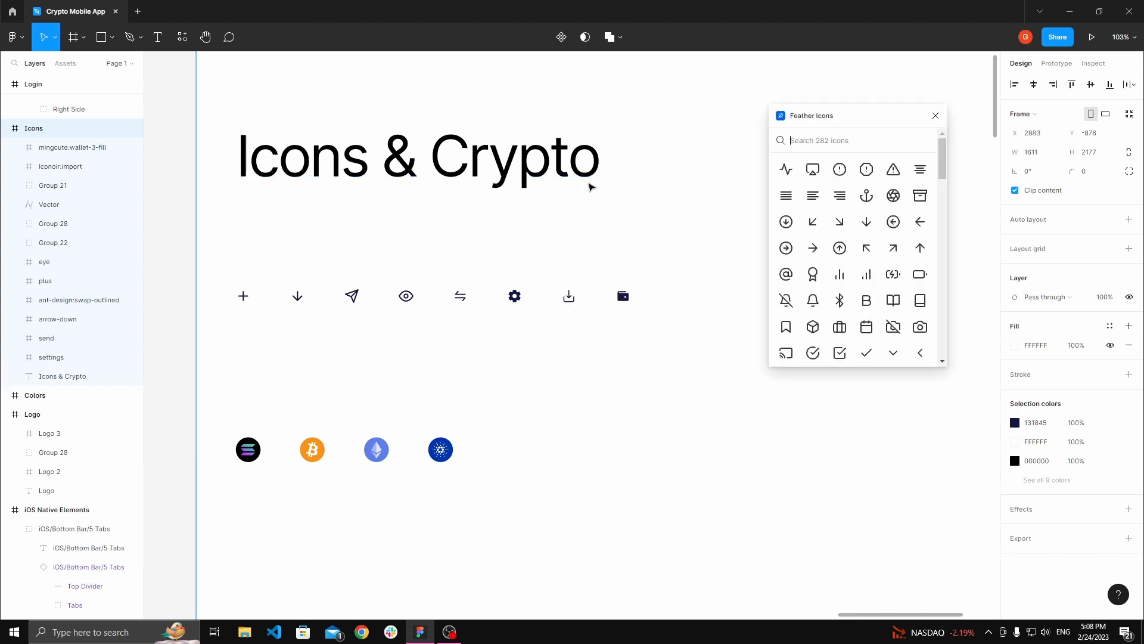
type("menu")
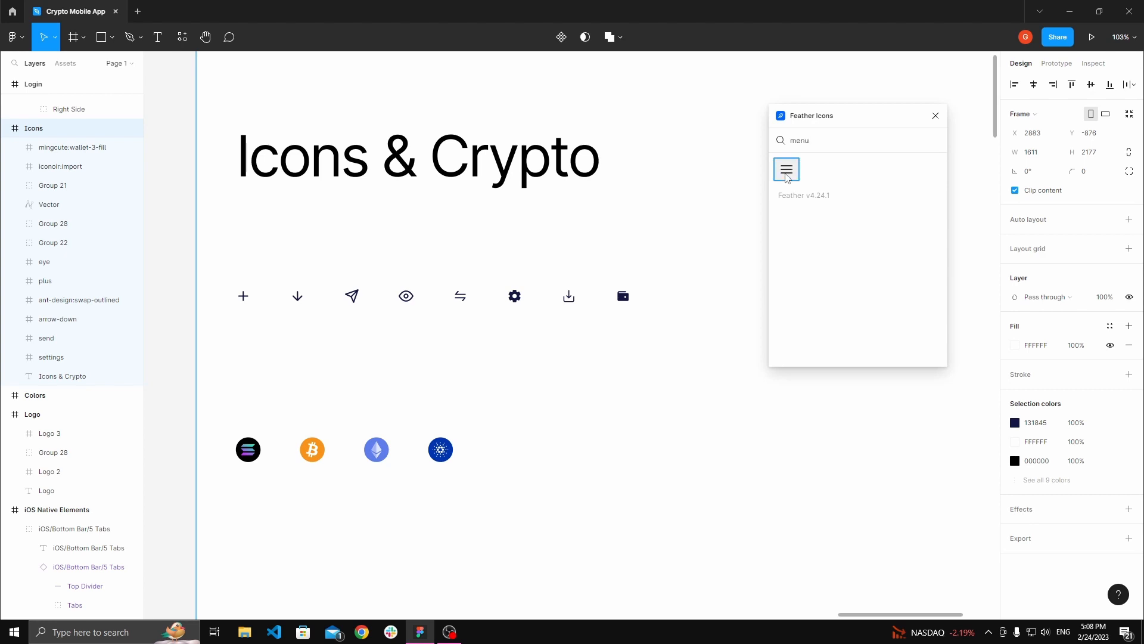
left_click(787, 171)
left_click(935, 117)
Step: Place the menu icon at the end of the icon row and group its vectors
left_click(649, 317)
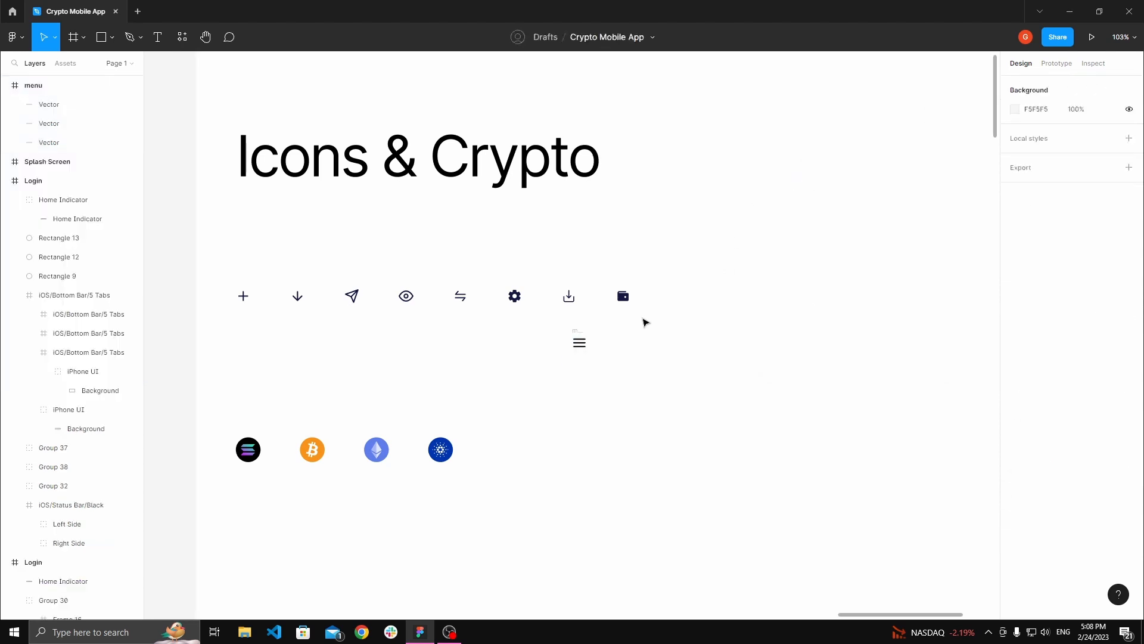
left_click(581, 340)
left_click(668, 271)
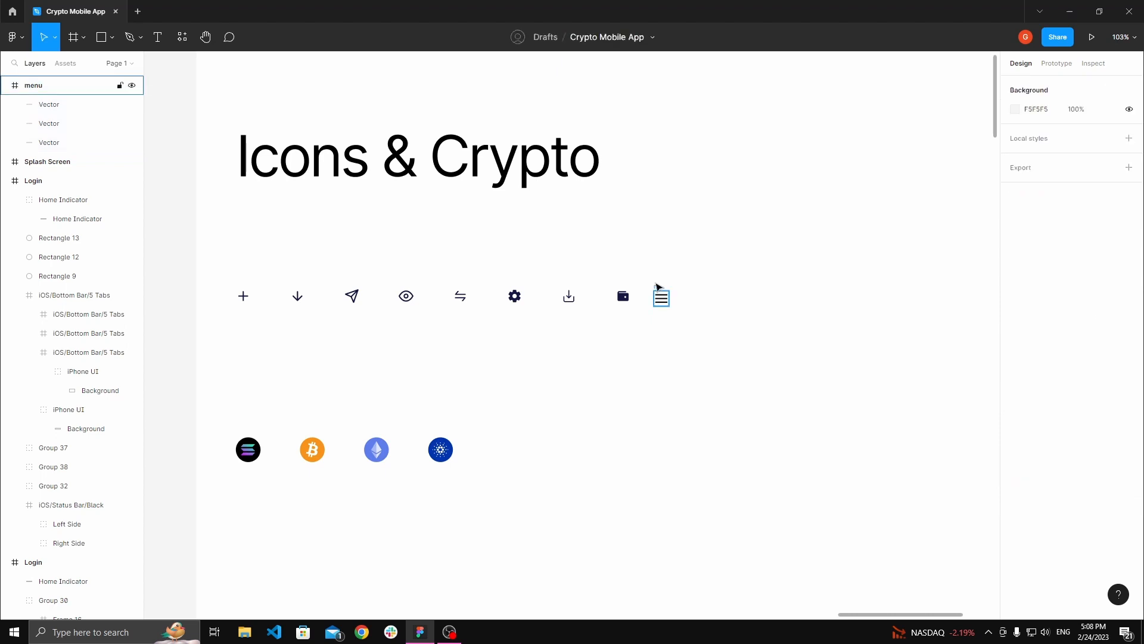
left_click(659, 288)
left_click(675, 276)
left_click(660, 287)
key("ctrl+g")
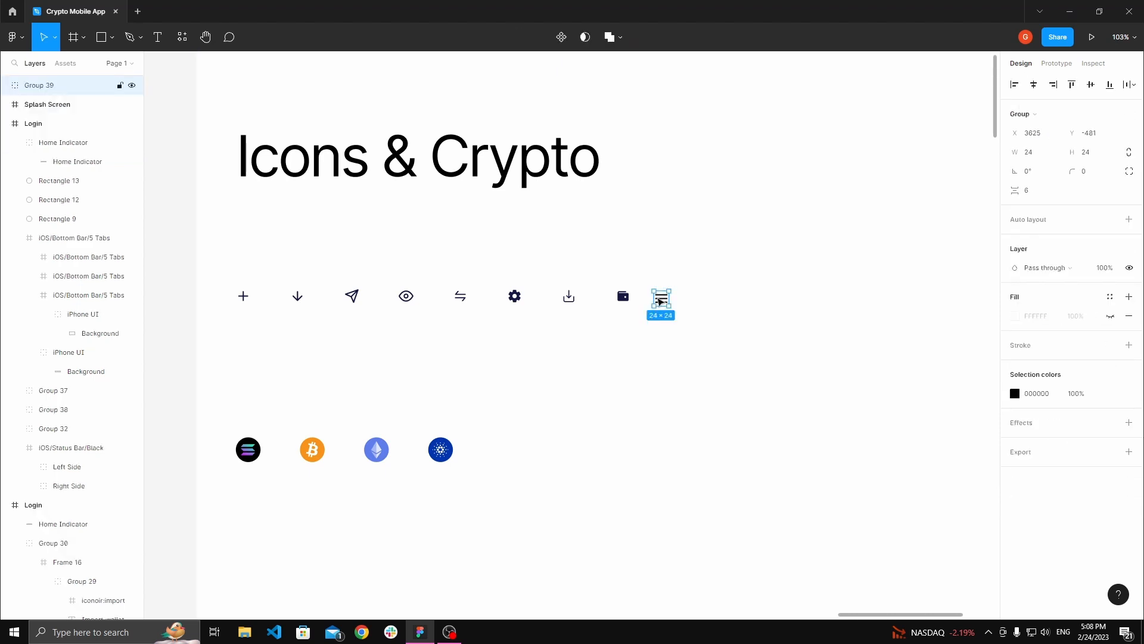
Step: Duplicate the settings, wallet and menu icons below the row and copy the duplicates
left_click(625, 299, "shift")
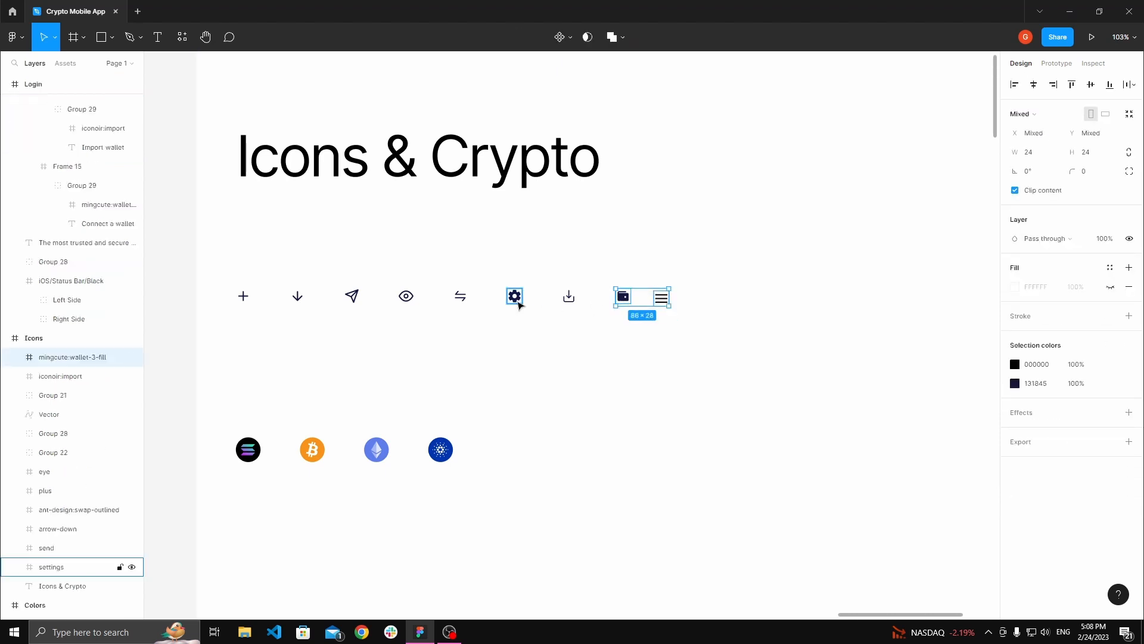
left_click(518, 304, "shift")
left_click_drag(522, 299, 537, 417)
right_click(557, 416)
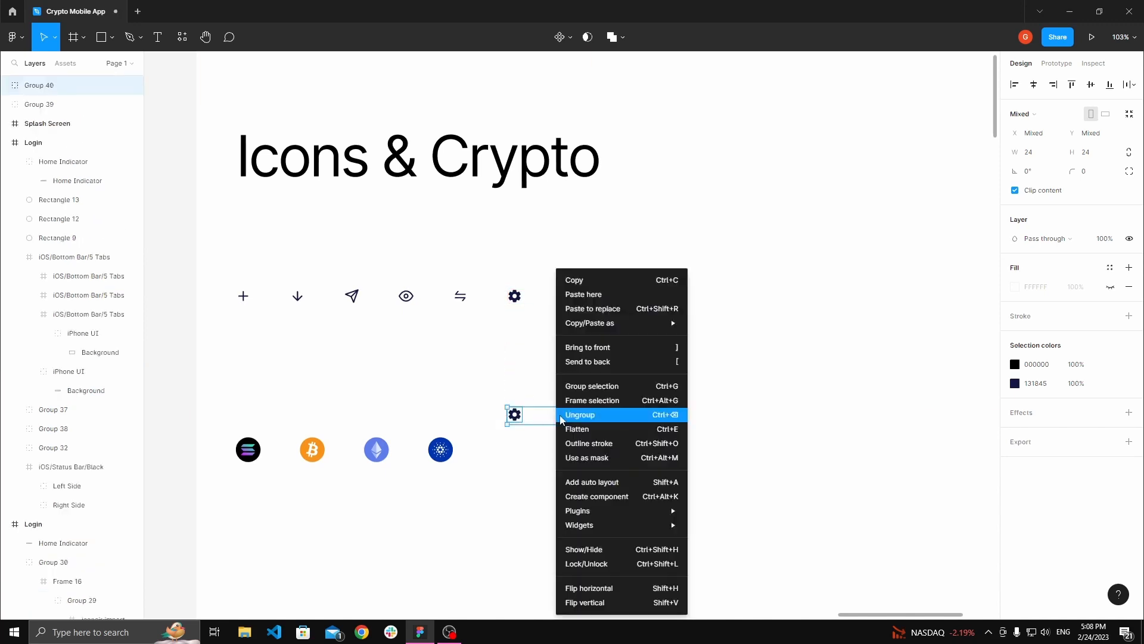
left_click(610, 276)
Step: Paste the copied icons into the home screen frame and recolour their dark fill to FFFFFF
key("space")
mouse_move(601, 371)
left_mouse_down()
mouse_move(599, 339)
mouse_move(594, 390)
left_mouse_up()
scroll(600, 338, "down", 5, "ctrl")
scroll(618, 334, "down", 6)
scroll(612, 363, "up", 4, "ctrl")
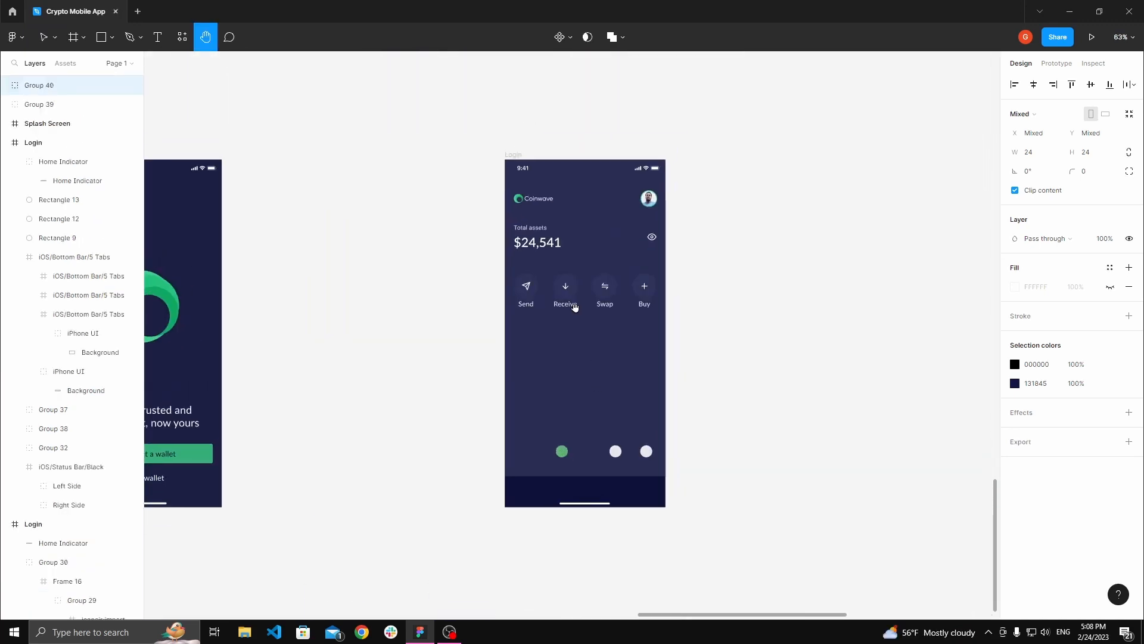
left_click(512, 155)
key("ctrl+v")
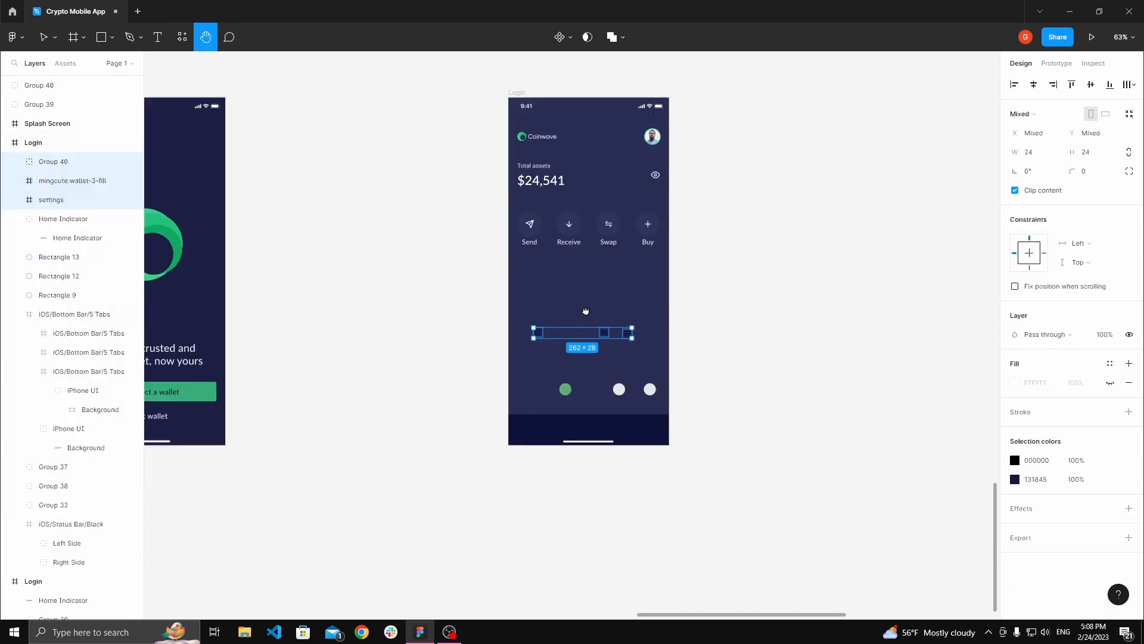
scroll(564, 357, "up", 4, "ctrl")
left_click(1015, 479)
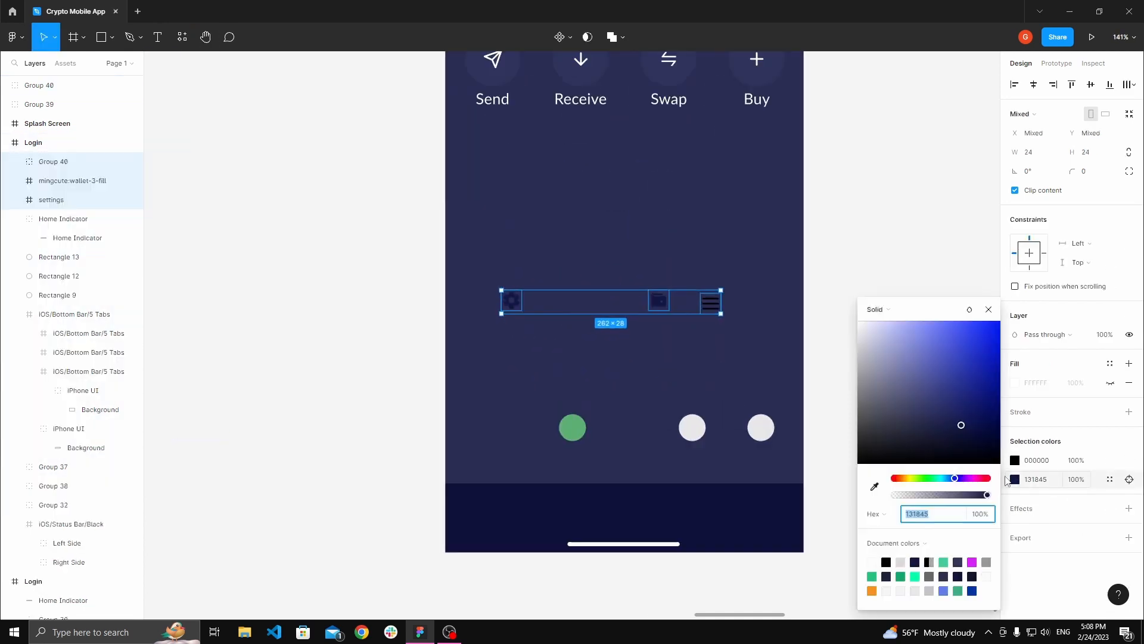
type("ffffff")
key("Return")
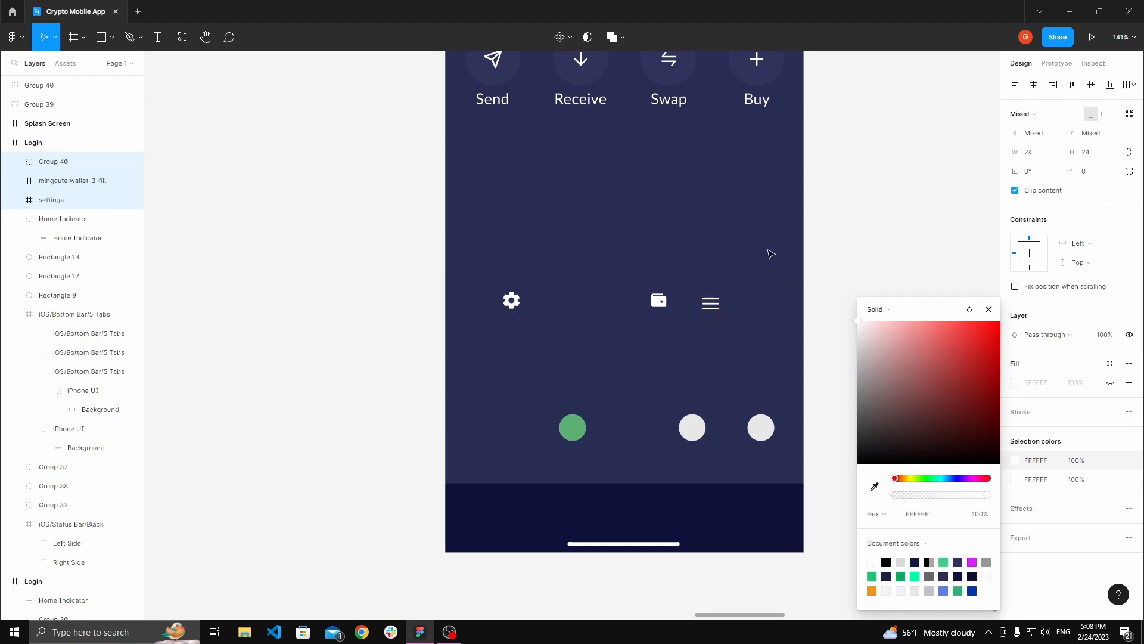
Step: Move the white wallet icon into the left tab segment of the bottom bar
left_click(838, 258)
scroll(656, 275, "right", 2)
left_click(475, 296)
key("space")
left_click_drag(583, 306, 566, 288)
scroll(575, 285, "up", 2, "ctrl")
key("space")
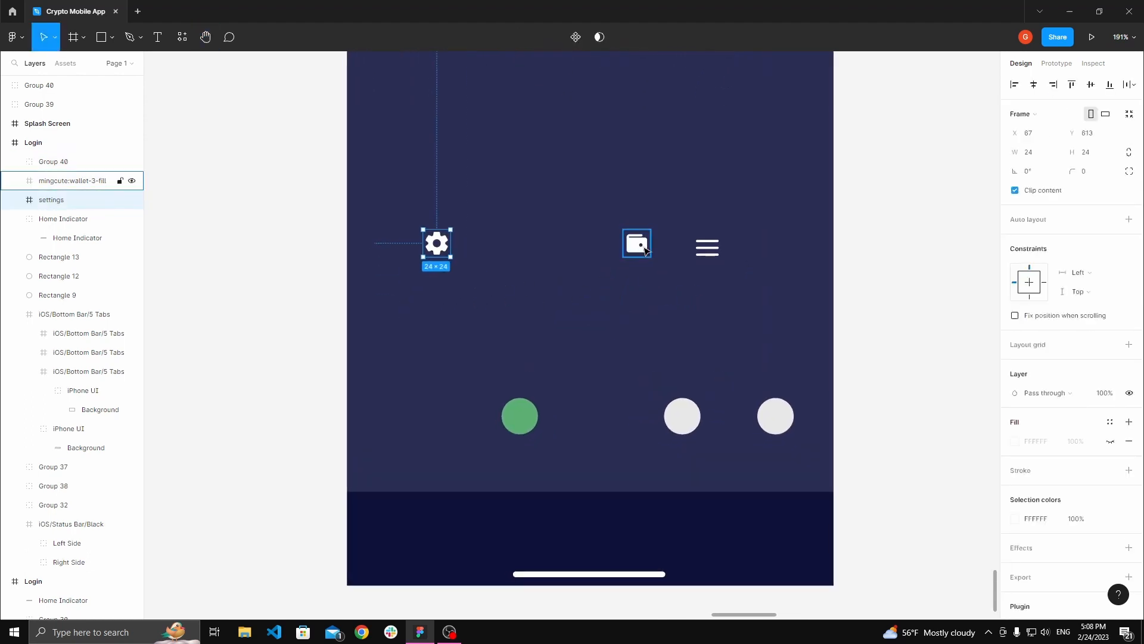
left_click_drag(636, 244, 436, 532)
left_click(440, 448)
key("space")
left_click_drag(440, 438, 494, 308)
scroll(491, 353, "up", 1, "ctrl")
left_click_drag(506, 367, 509, 344)
double_click(478, 380)
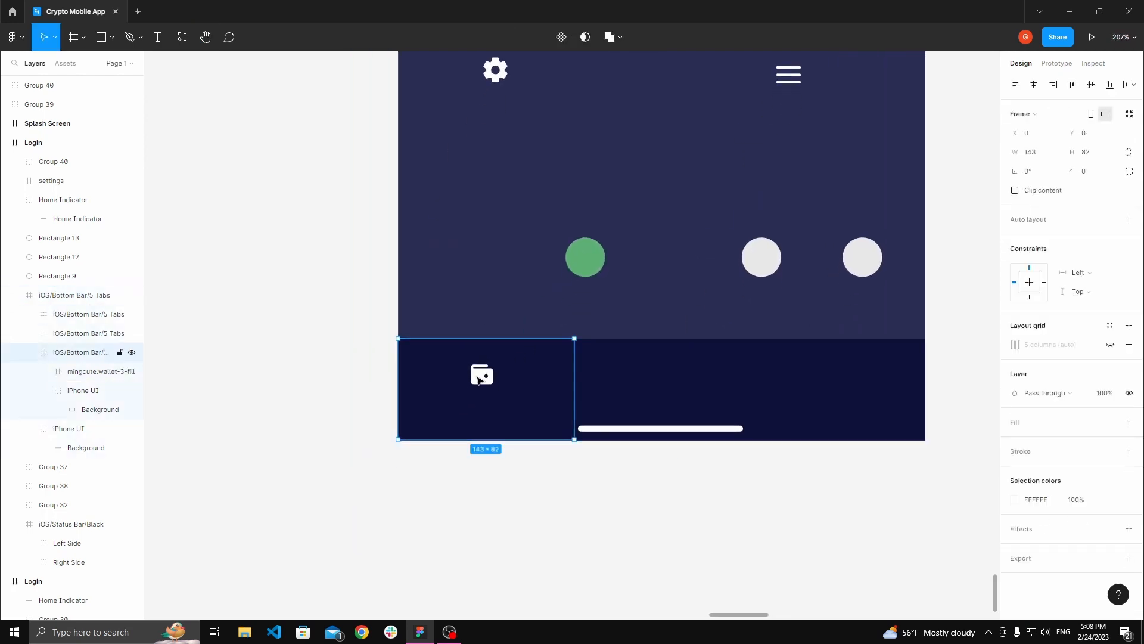
double_click(481, 379)
left_click(370, 325)
Step: Examine the Text Styles board's heading and body text styles
key("space")
left_click_drag(383, 316, 436, 391)
scroll(437, 382, "down", 5, "ctrl")
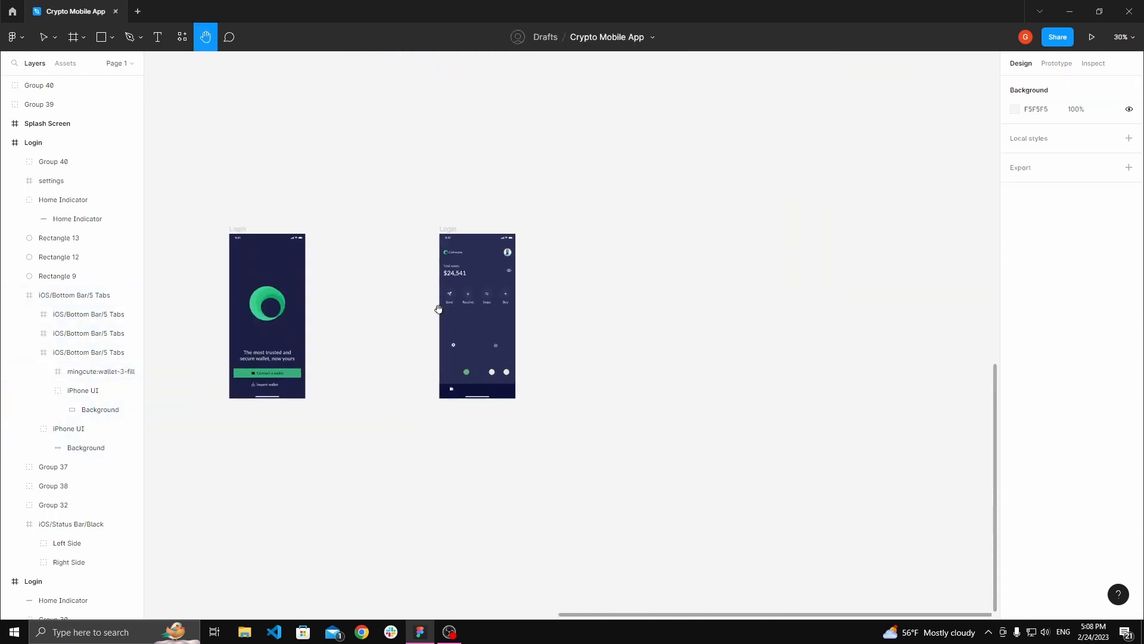
left_click_drag(442, 292, 527, 494)
left_click_drag(358, 68, 451, 251)
scroll(417, 249, "up", 2, "ctrl")
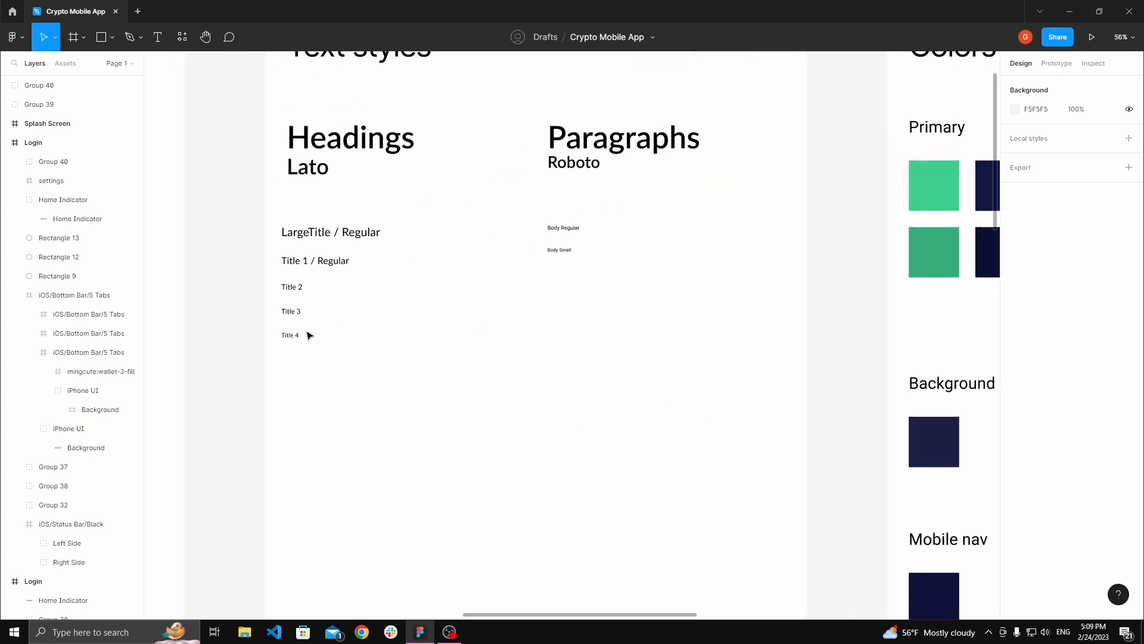
left_click(299, 337)
scroll(310, 338, "up", 2, "ctrl")
key("space")
left_click_drag(575, 258, 554, 296)
left_click(689, 244)
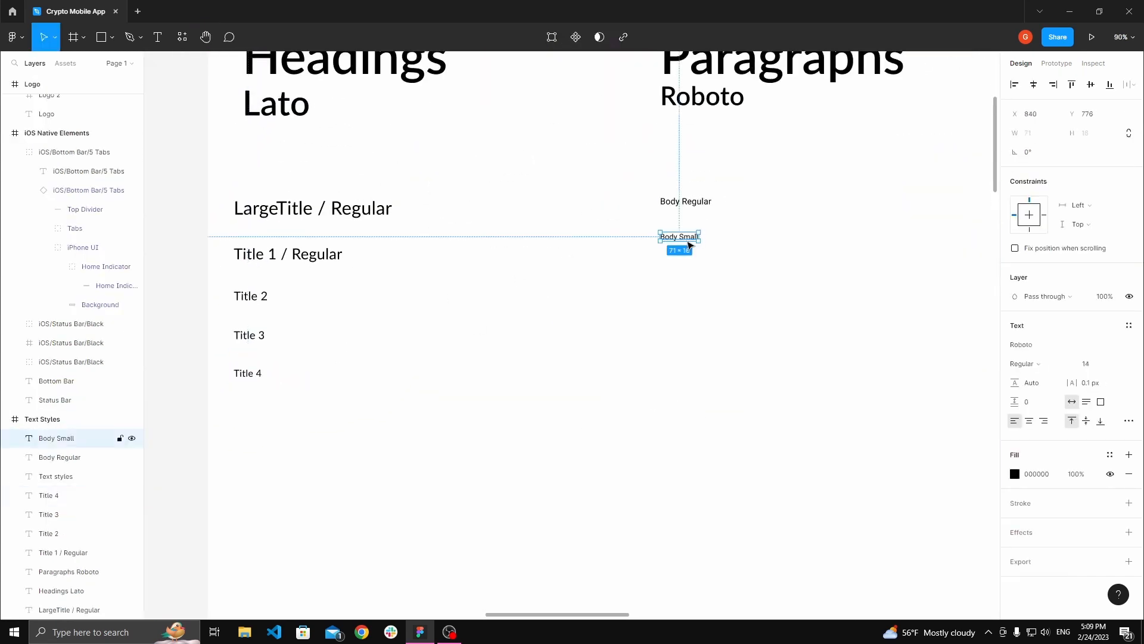
left_click(699, 209)
Step: Add a Wallet text label below the wallet icon in the left tab segment
left_click(802, 310)
key("space")
left_click_drag(799, 311, 723, 327)
scroll(722, 327, "down", 4, "ctrl")
left_click_drag(757, 566, 618, 329)
left_click_drag(727, 534, 700, 326)
scroll(700, 327, "up", 1, "ctrl")
scroll(718, 360, "up", 3, "ctrl")
left_click_drag(671, 287, 615, 288)
double_click(584, 355)
scroll(596, 356, "up", 1, "ctrl")
scroll(599, 358, "up", 2, "ctrl")
key("t")
left_click(561, 363)
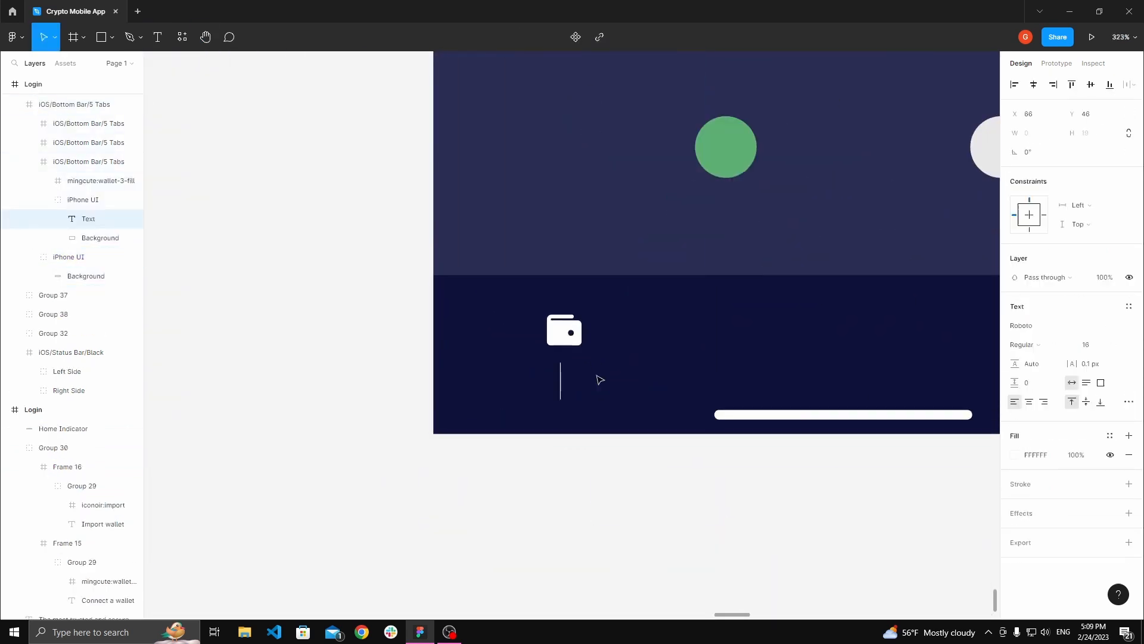
key("Escape")
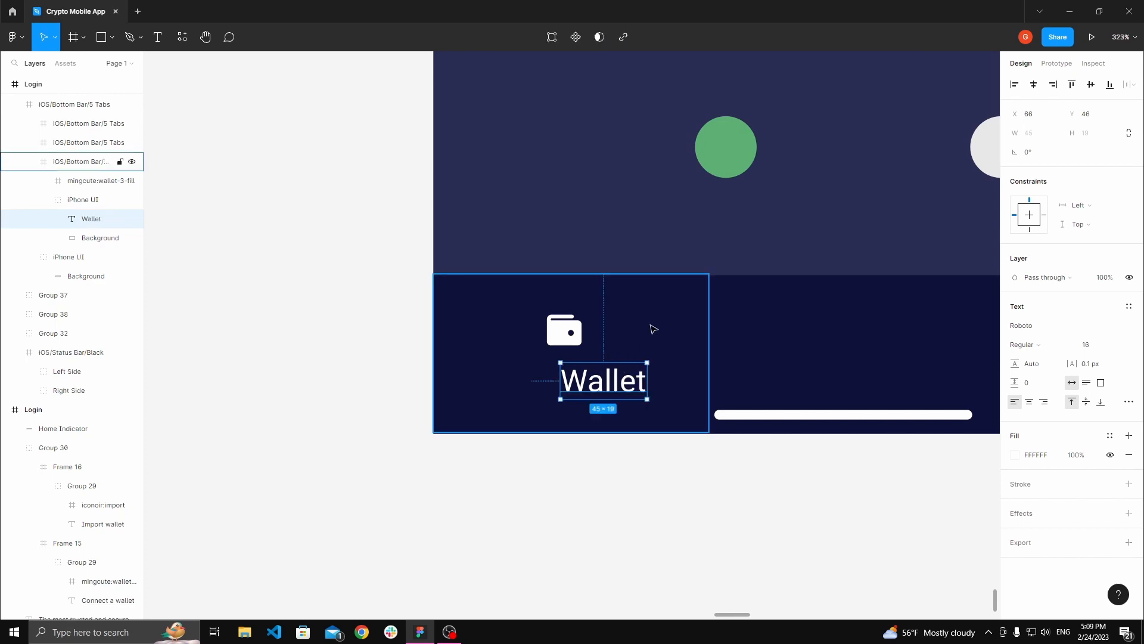
Step: Set the Wallet label's font size to 14
left_click(1097, 346)
type("14")
key("Tab")
Step: Centre the Wallet label horizontally under the wallet icon
left_click_drag(598, 380, 568, 374)
left_click(101, 180, "shift")
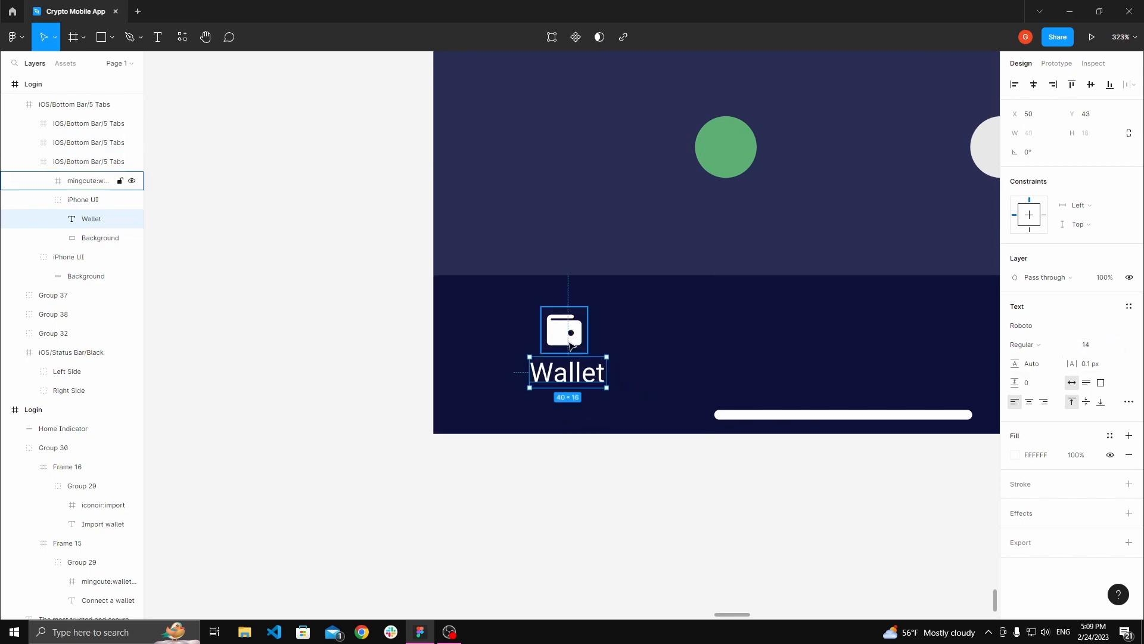
left_click(1036, 89)
left_click(363, 270)
Step: Set the Wallet label's font size to 12
key("space")
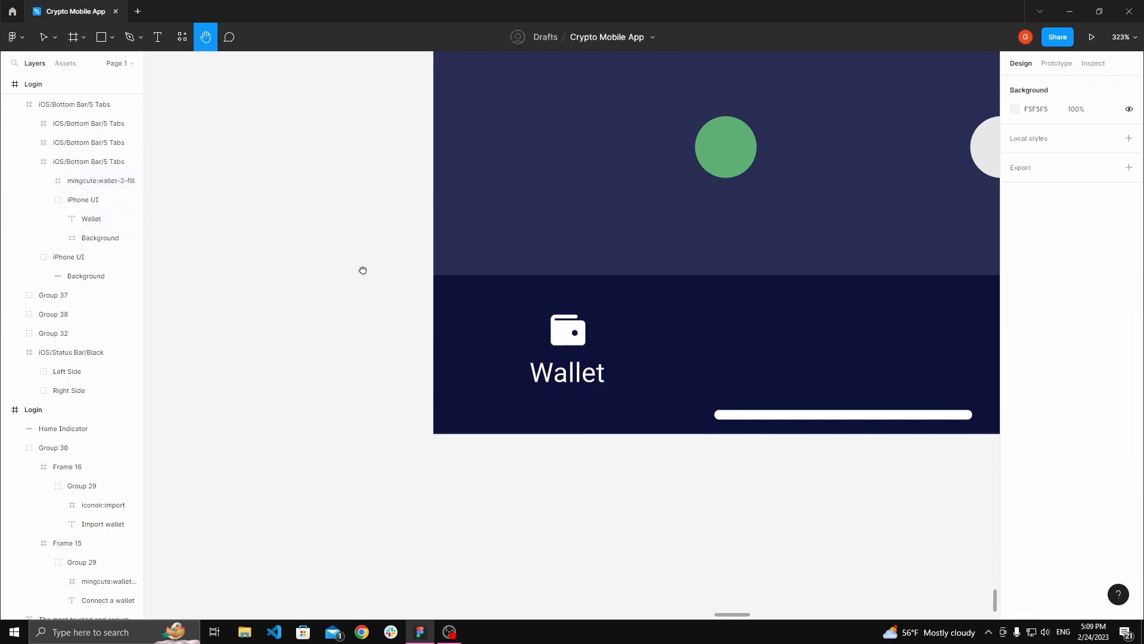
scroll(405, 320, "down", 2)
left_click_drag(546, 318, 345, 376)
scroll(344, 375, "down", 3)
scroll(351, 381, "up", 5)
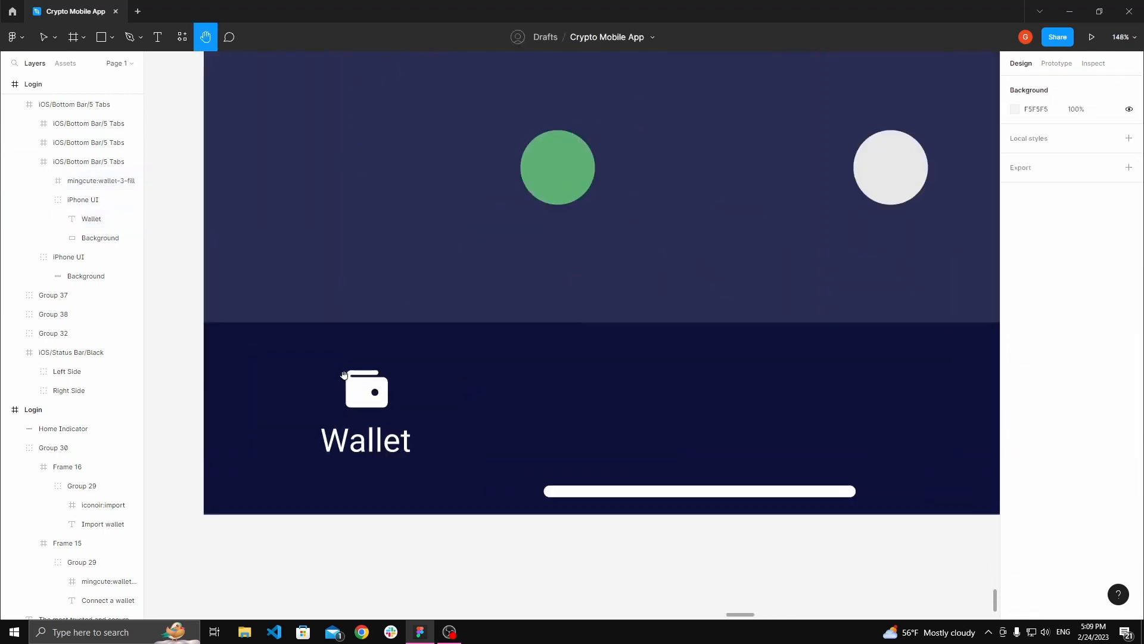
scroll(377, 335, "down", 2)
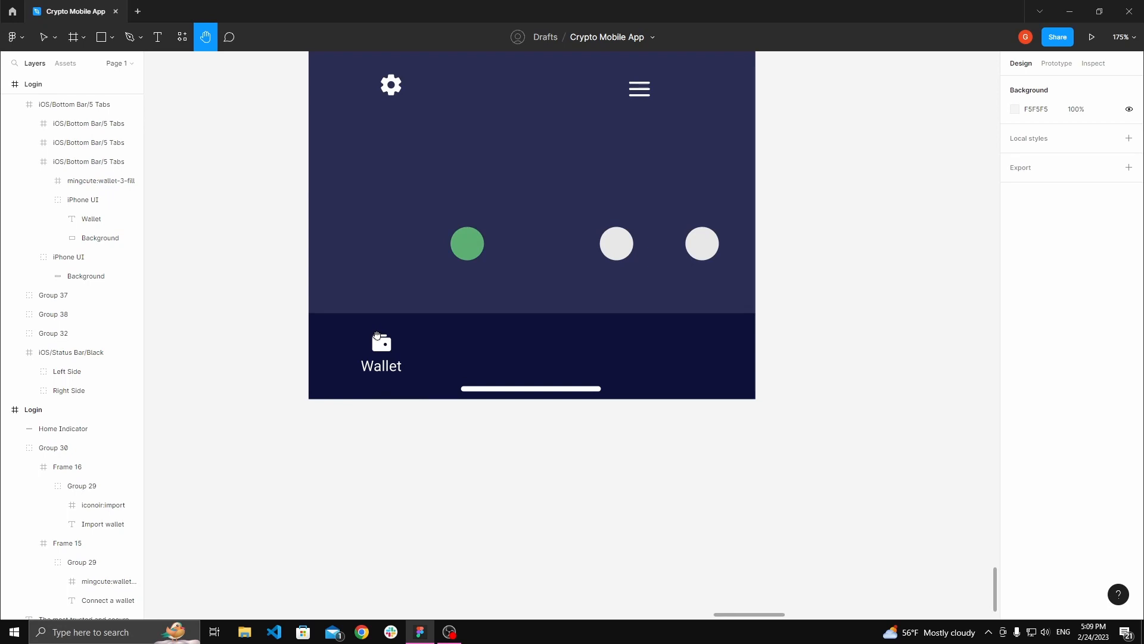
scroll(377, 335, "up", 3)
left_click(399, 379)
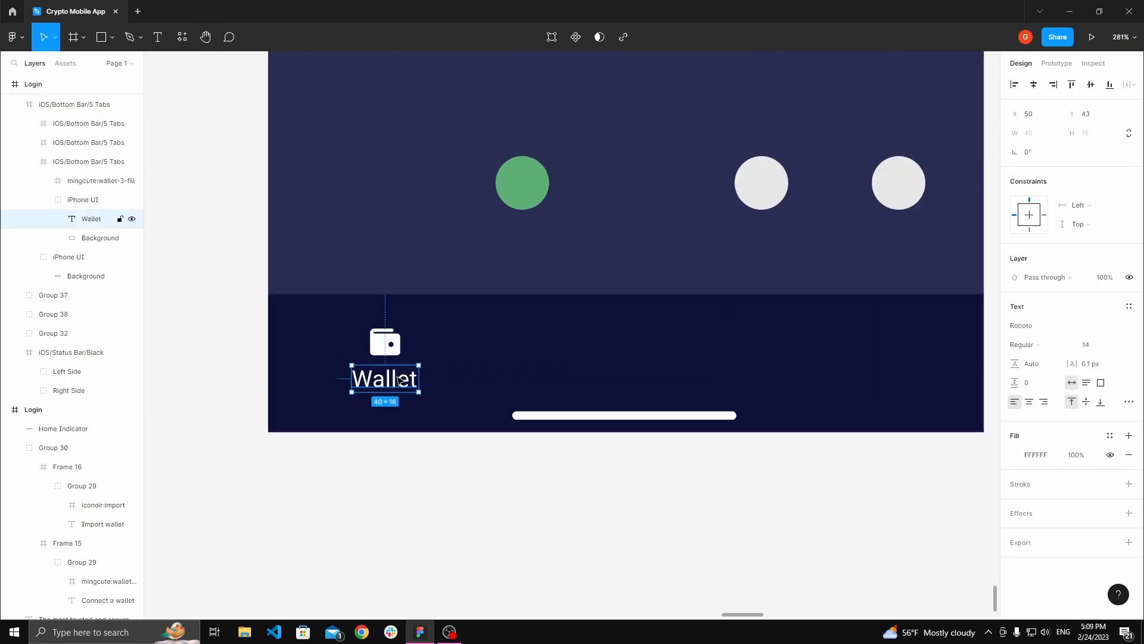
left_click(1095, 351)
type("12")
key("Tab")
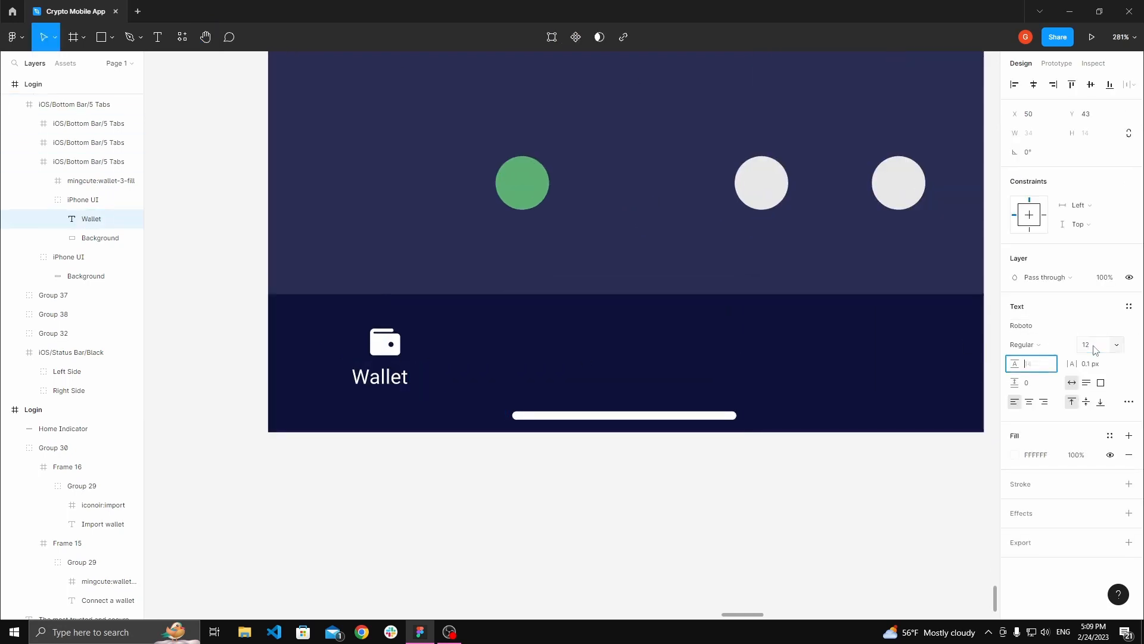
left_click(626, 513)
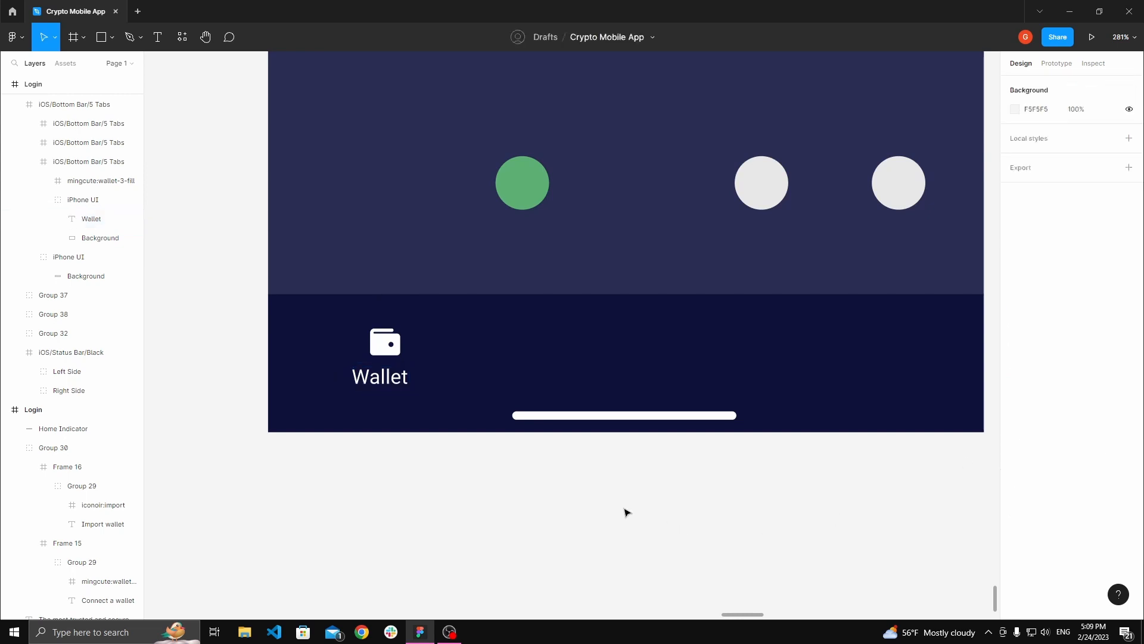
Step: Align the wallet icon and the Wallet label on their horizontal centres
scroll(527, 525, "down", 2)
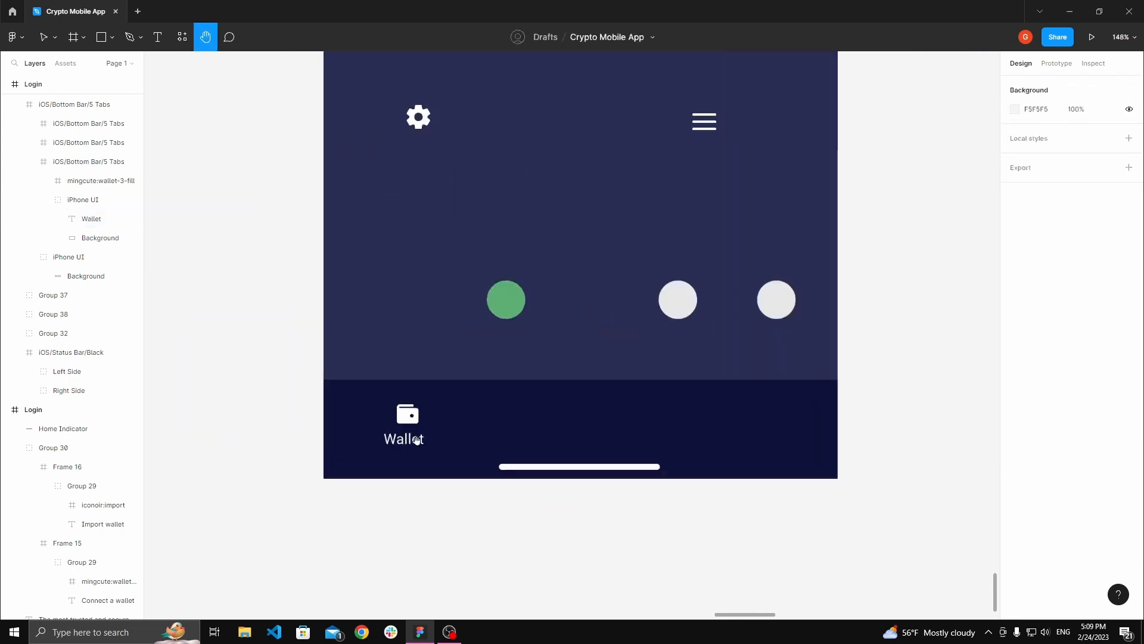
scroll(405, 522, "up", 1)
left_click(404, 513)
left_click(406, 480, "shift")
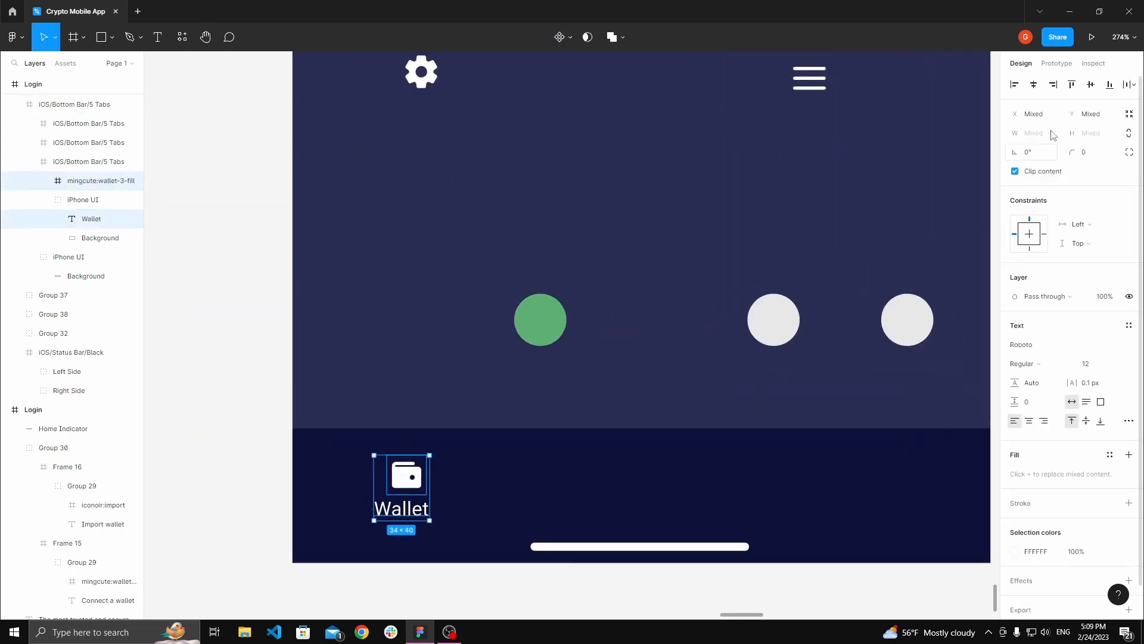
left_click(1035, 85)
key("Escape")
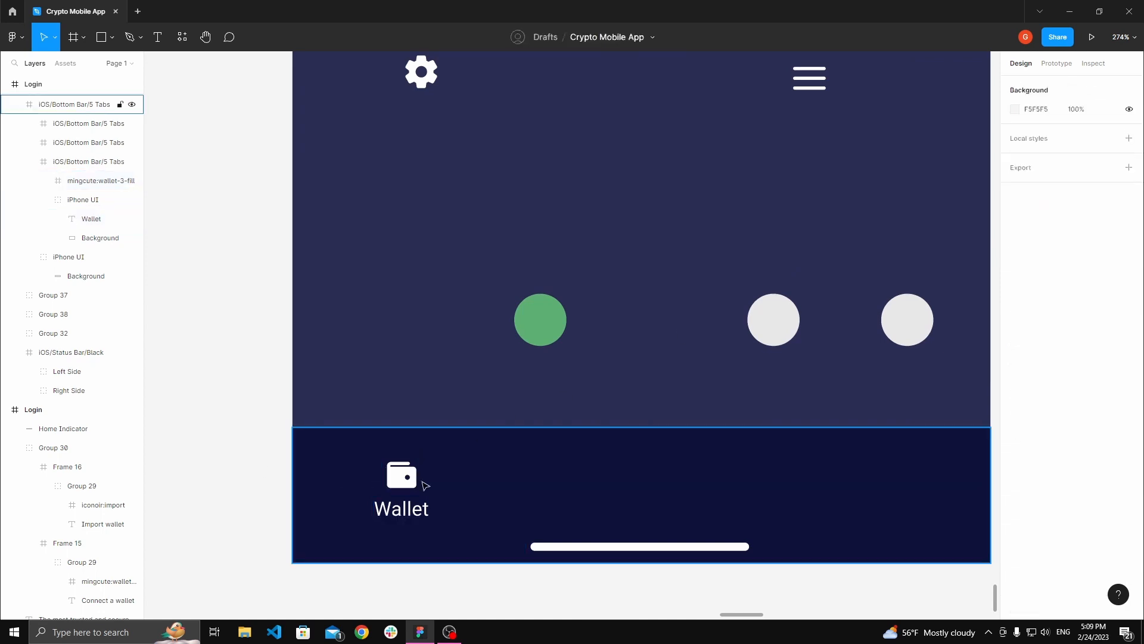
Step: Group the wallet icon with its label and centre the group horizontally within the left tab segment
double_click(423, 485)
double_click(411, 486)
left_click(408, 506, "shift")
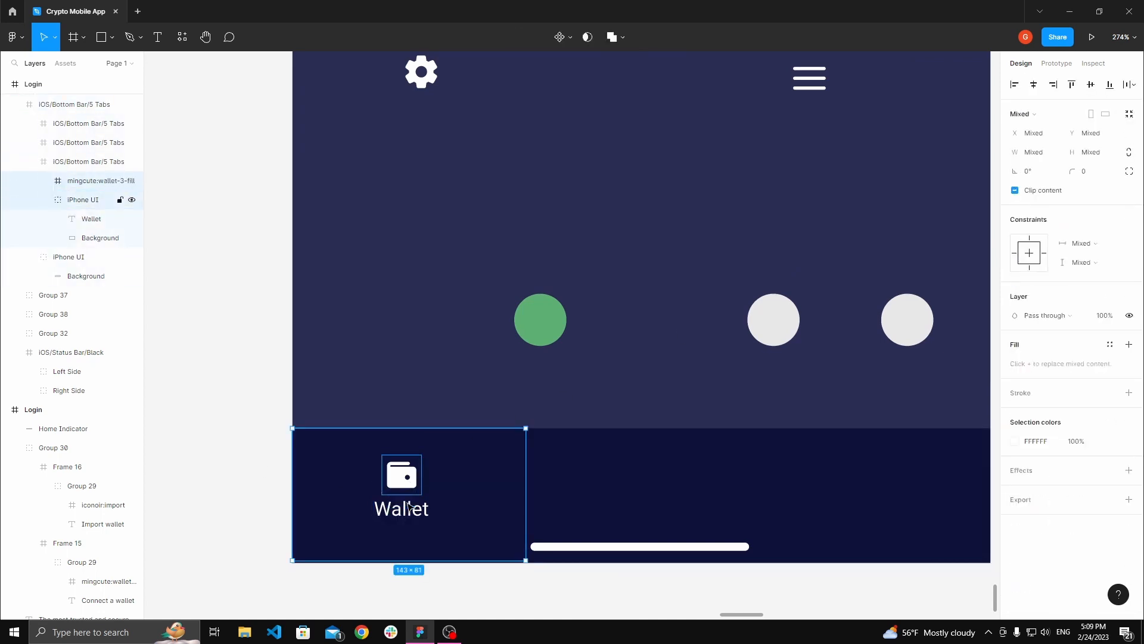
left_click(407, 510, "shift")
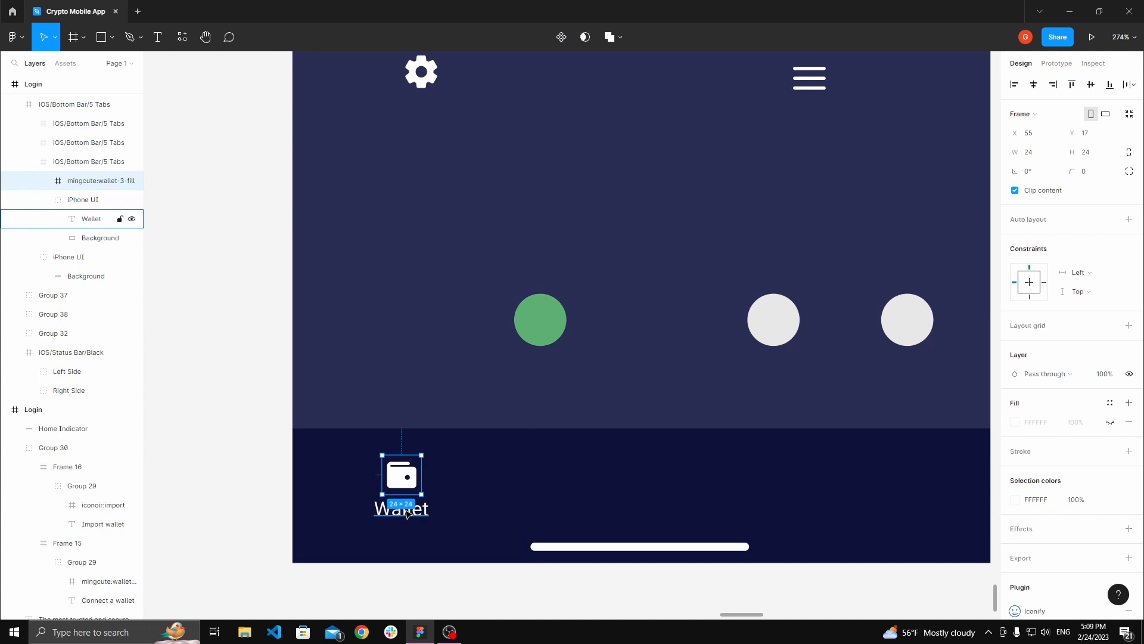
left_click(407, 511, "shift")
key("ctrl+g")
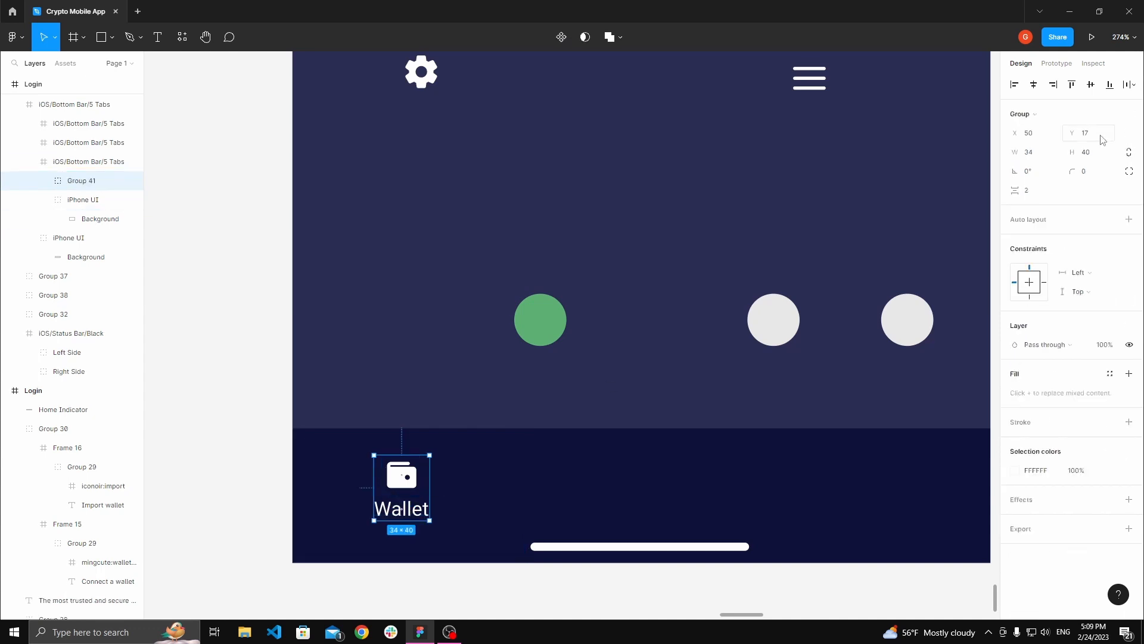
left_click(1035, 89)
key("shift+Return")
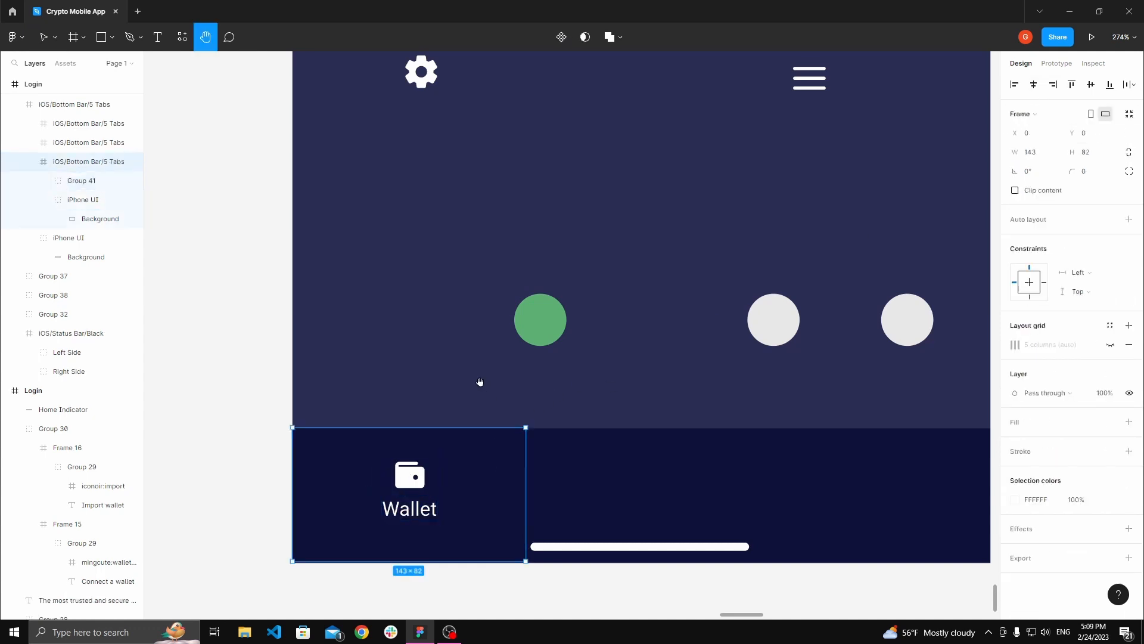
Step: Zoom in and select the wallet group to check its spacing within the tab segment
scroll(563, 337, "up", 3)
scroll(532, 313, "up", 3)
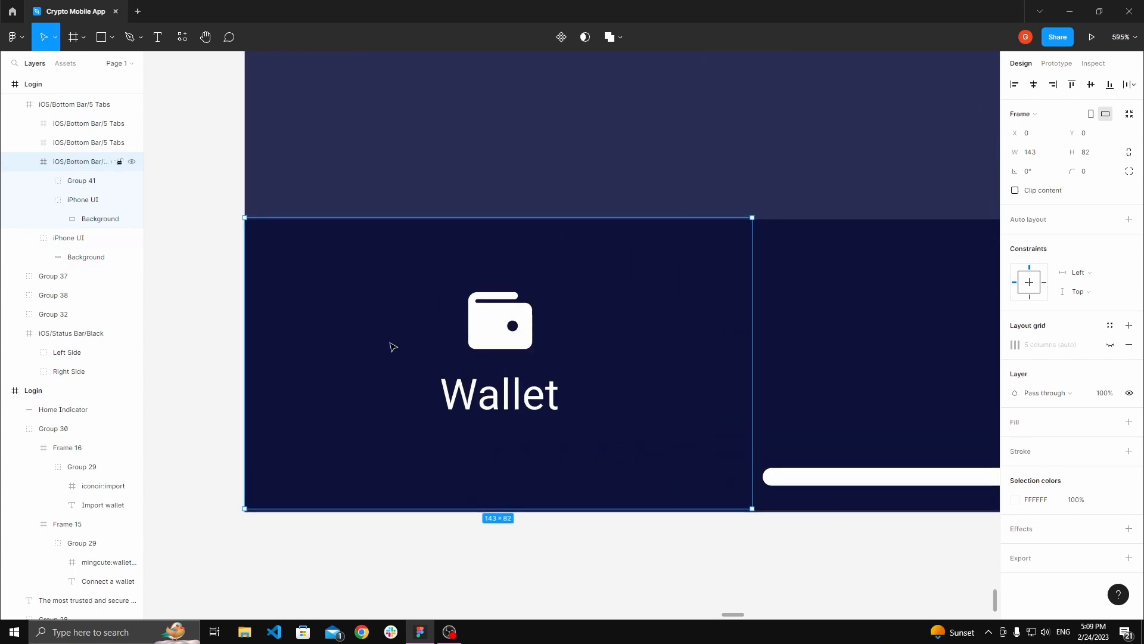
scroll(867, 346, "down", 5)
key("space")
left_click_drag(735, 258, 534, 237)
left_click_drag(499, 286, 518, 282)
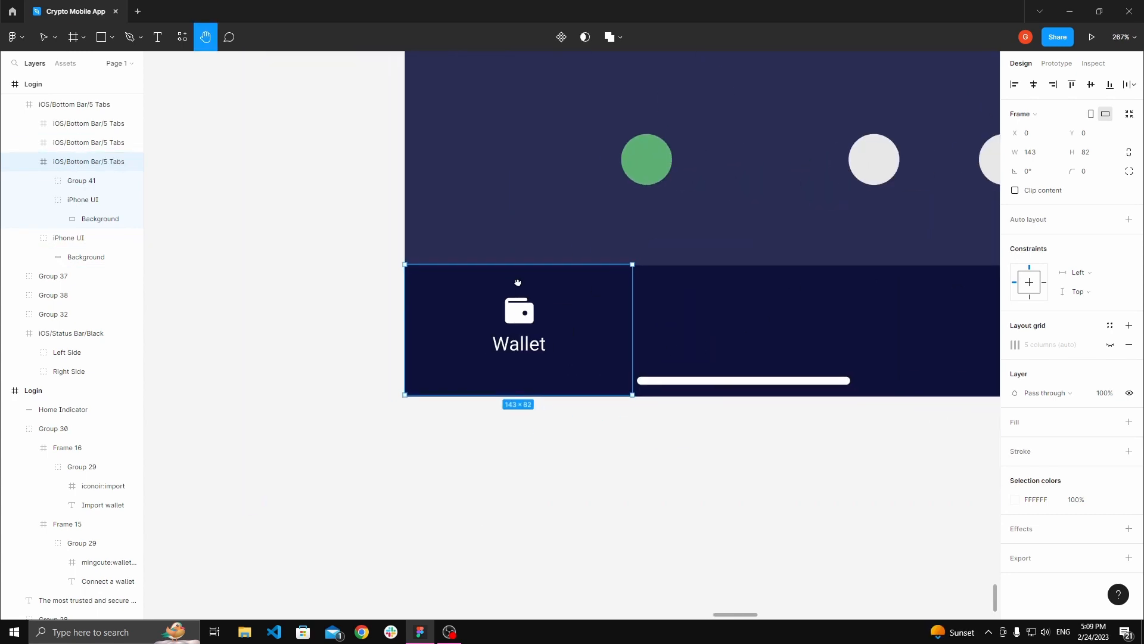
scroll(518, 282, "up", 2)
left_click(519, 316)
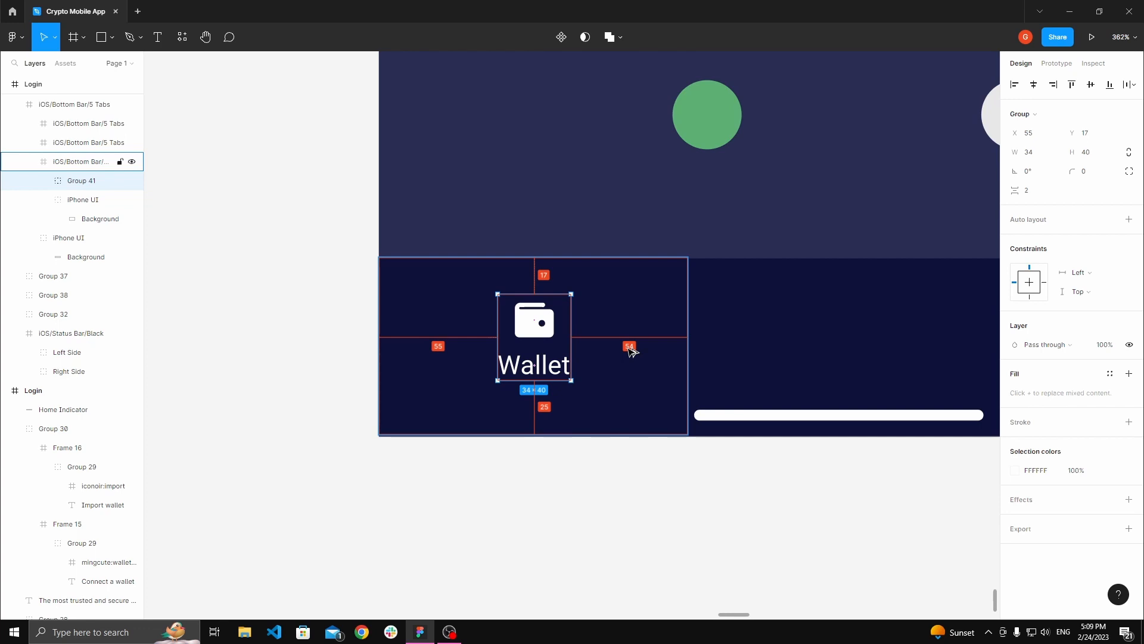
Step: Nudge the wallet icon-and-label group up to Y 12 within the left tab segment
key("Up")
key("Up")
key("Up")
key("Up")
key("Up")
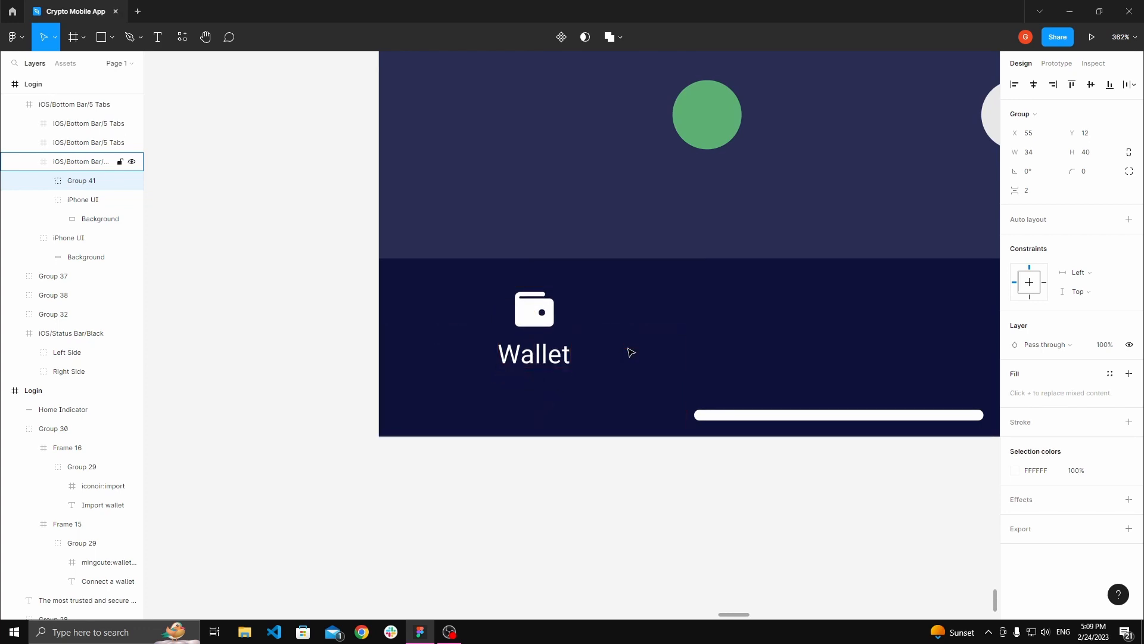
Step: Paste a copy of the wallet group into the middle tab segment of the bottom bar
left_click_drag(623, 460, 471, 501)
left_click(490, 504)
double_click(366, 350)
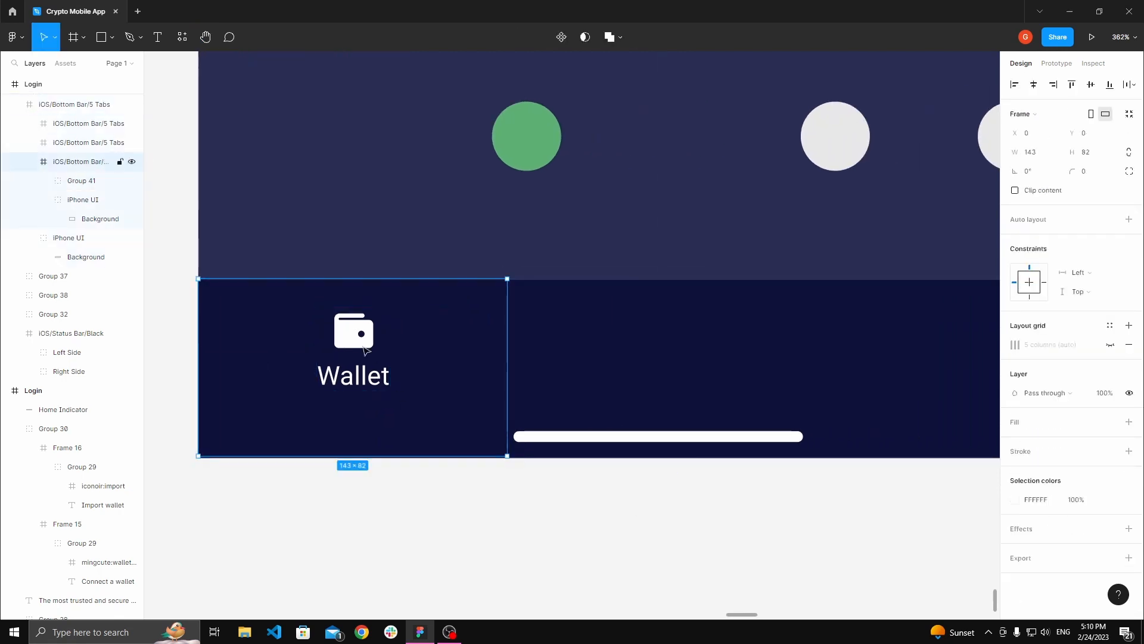
left_click(365, 350)
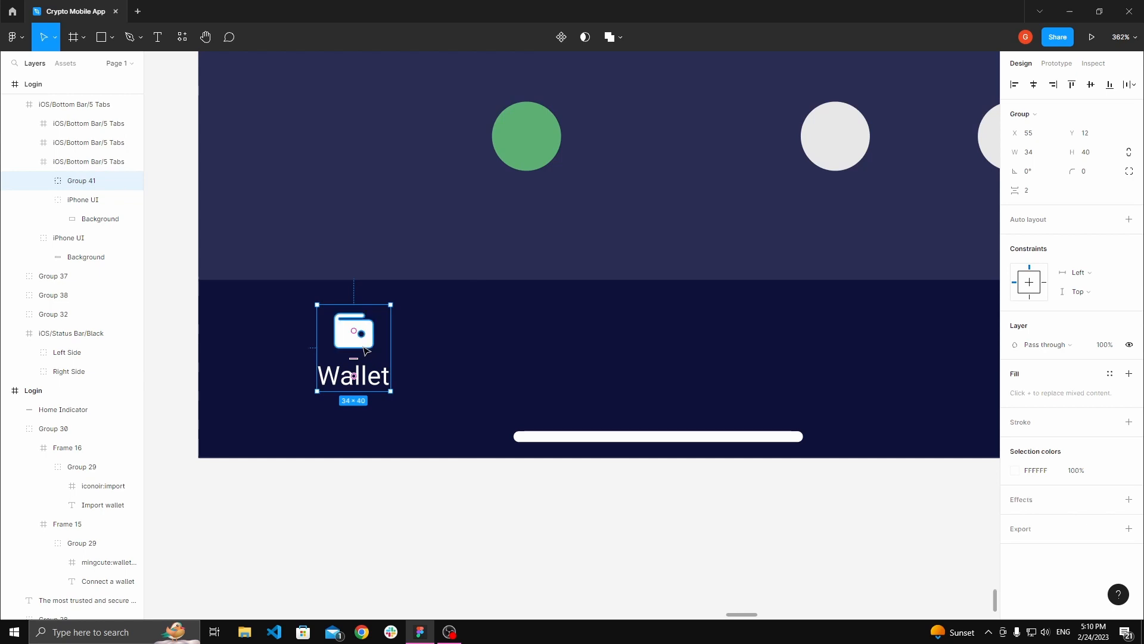
left_click(606, 338)
key("ctrl+v")
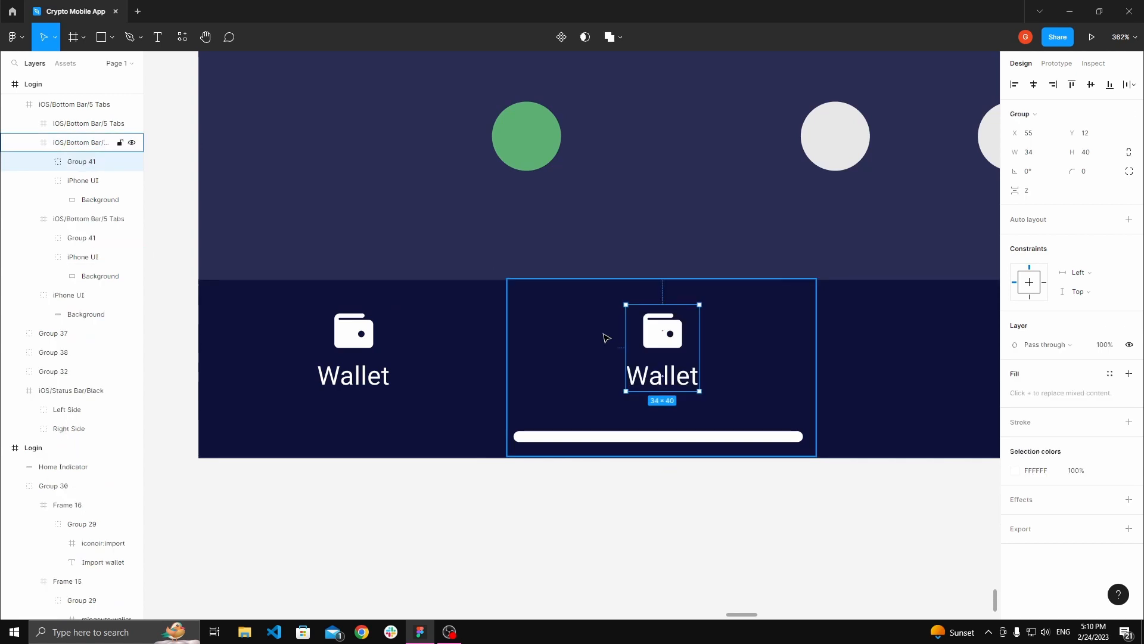
Step: Move the settings gear icon down onto the home screen near the action circles
left_click(748, 191)
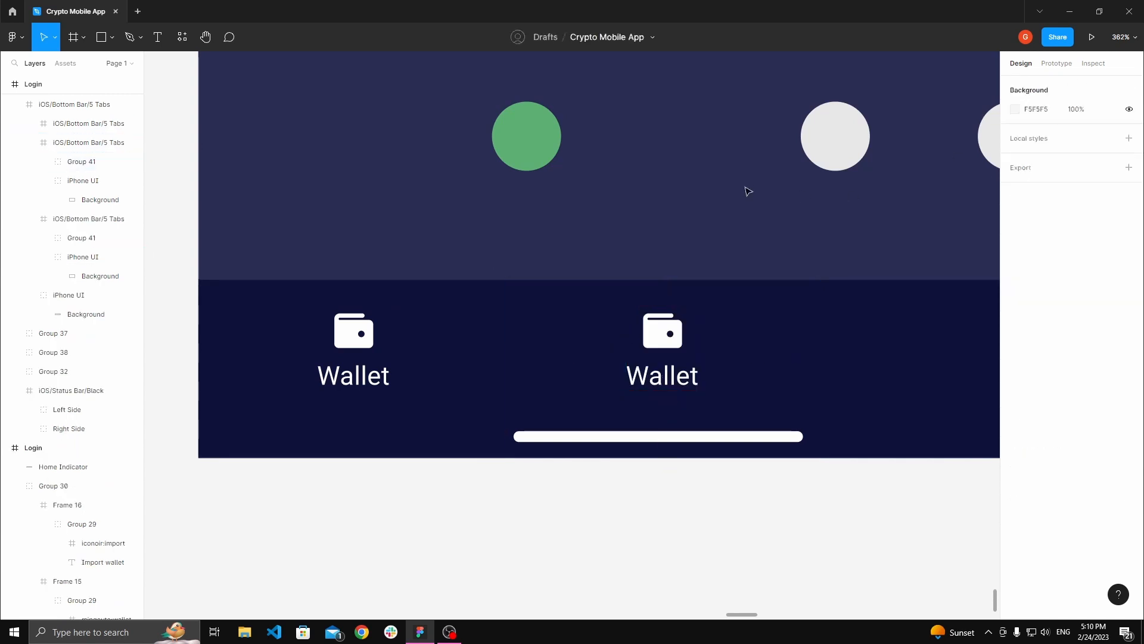
scroll(748, 191, "down", 2)
key("space")
left_click_drag(739, 192, 623, 298)
scroll(624, 298, "down", 5)
left_click_drag(625, 239, 614, 309)
scroll(552, 283, "up", 3)
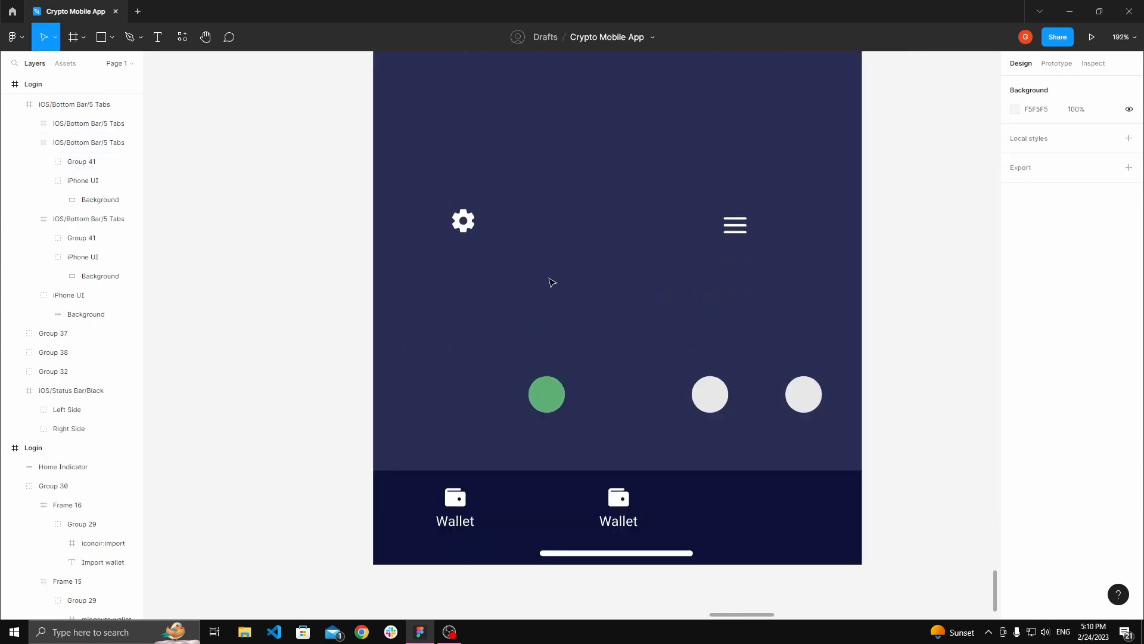
left_click(465, 226)
left_click_drag(468, 229, 636, 381)
Step: Move the hamburger menu icon down beside the gear and copy it
left_click(607, 286)
key("space")
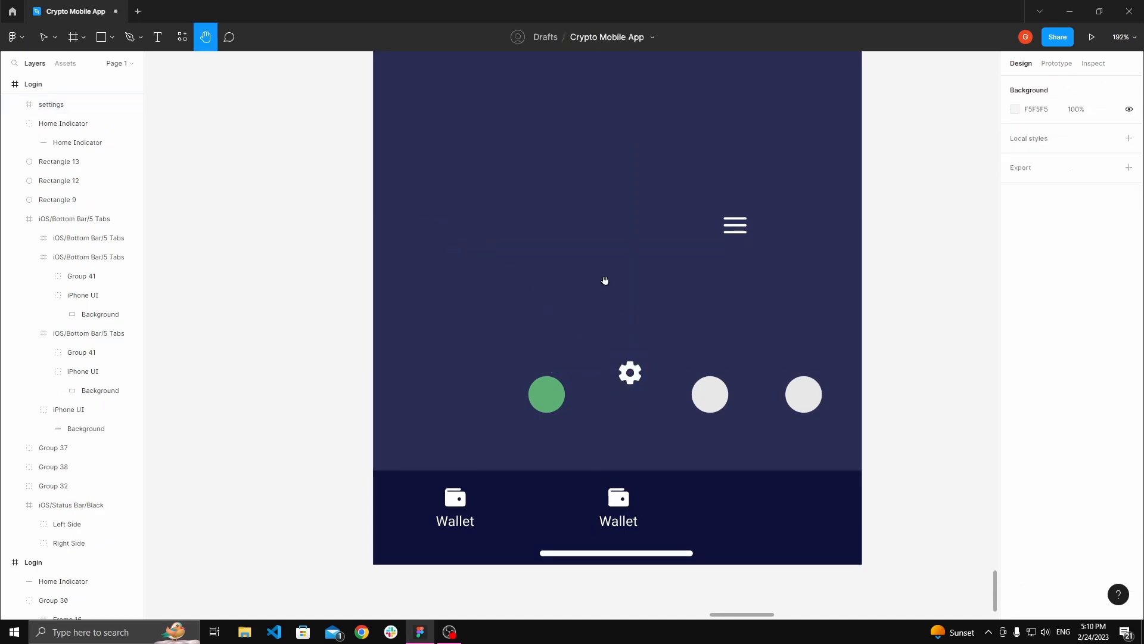
left_click_drag(605, 280, 566, 258)
left_click_drag(708, 208, 679, 306)
right_click(669, 255)
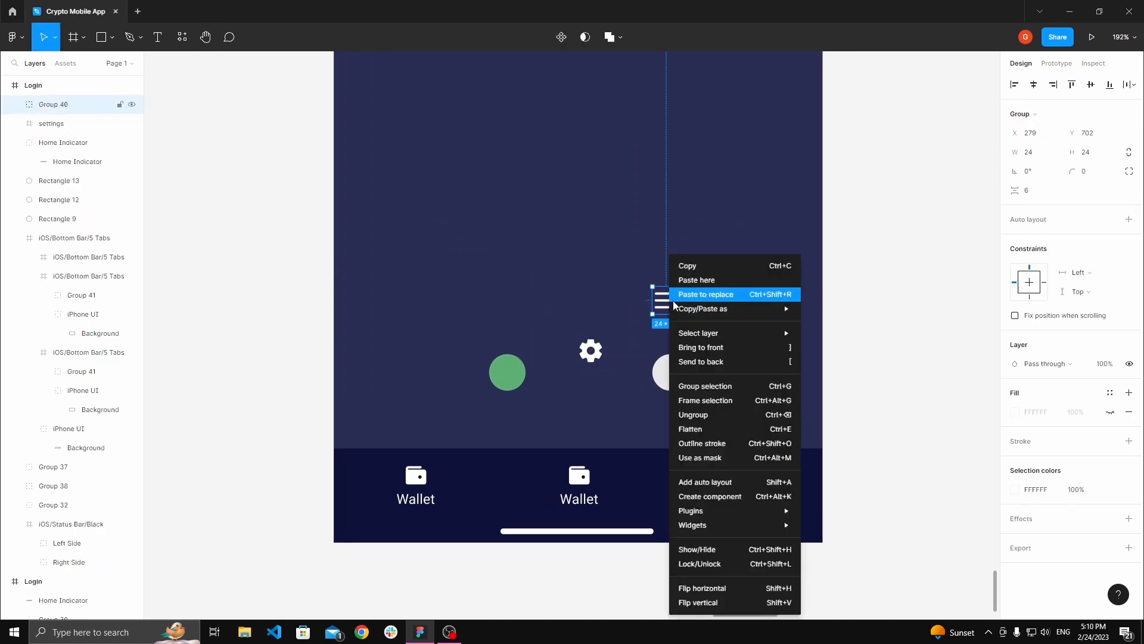
Step: Replace the wallet icon in the middle tab with the copied hamburger menu icon
key("space")
left_click_drag(651, 249, 662, 206)
scroll(623, 390, "up", 3)
double_click(573, 458)
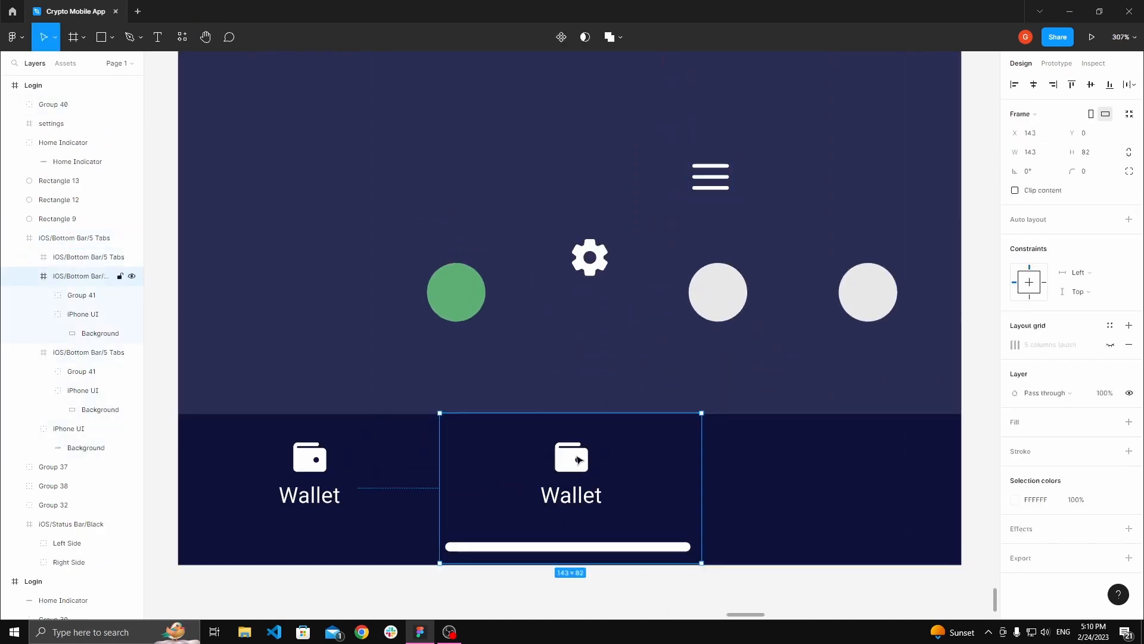
double_click(572, 457)
right_click(571, 458)
mouse_move(651, 318)
left_click(609, 279)
Step: Rename the middle tab's label to Menu and centre-align its text
key("Escape")
scroll(650, 268, "down", 3)
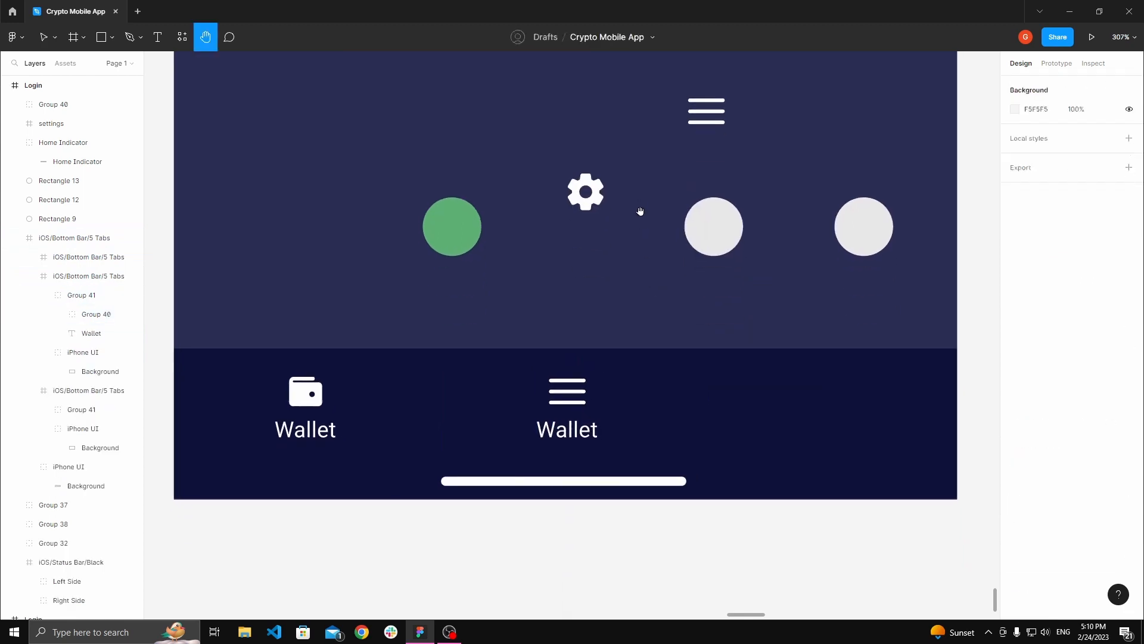
scroll(584, 416, "down", 3)
double_click(587, 403)
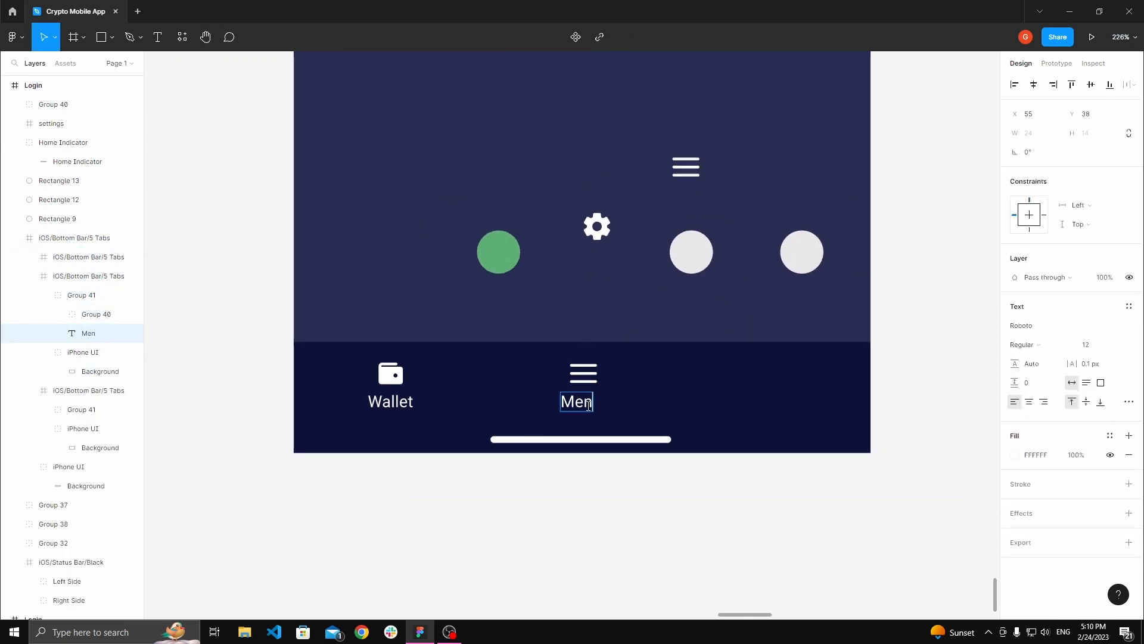
scroll(597, 356, "up", 3)
left_click(1029, 402)
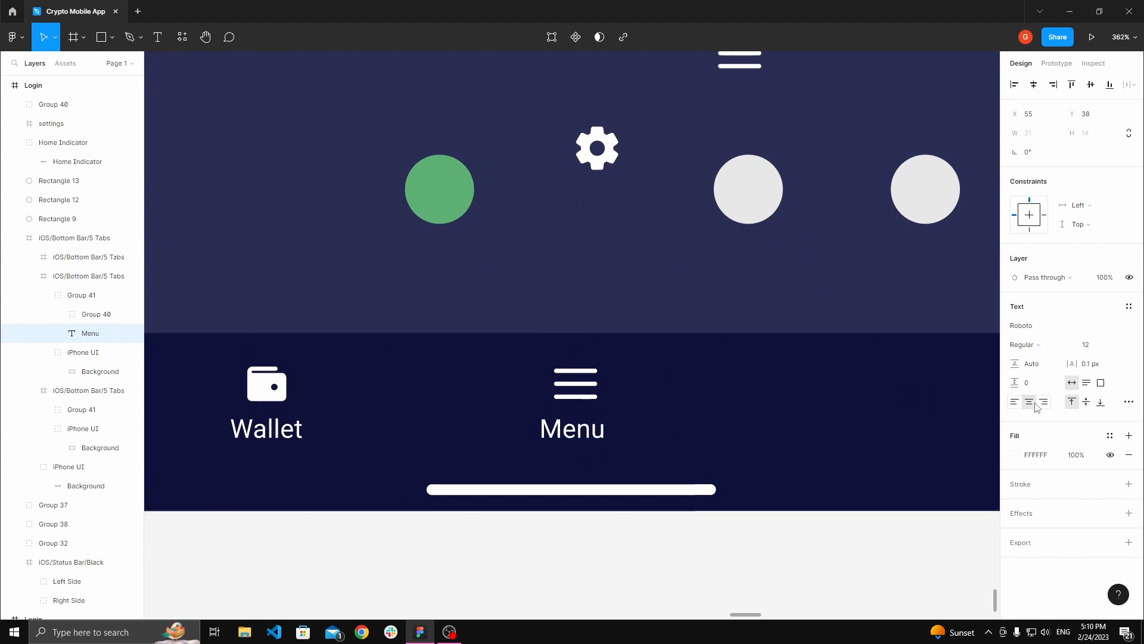
Step: Align the menu icon and label on their centres, then centre the menu group within the middle tab segment
left_click(575, 383, "shift")
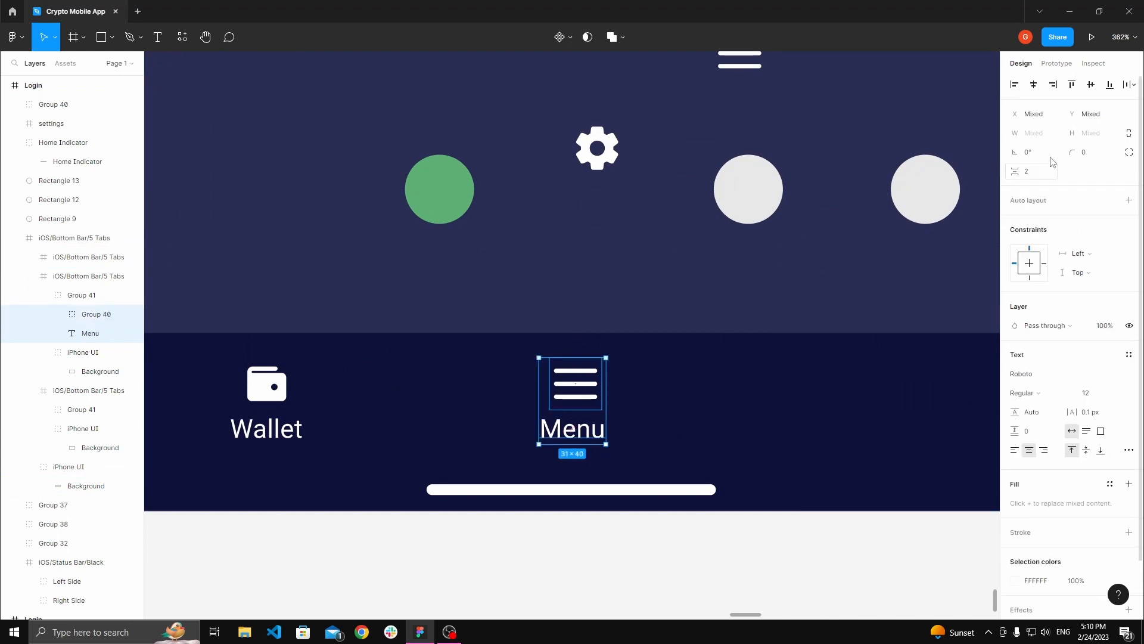
left_click(1034, 85)
left_click(715, 258)
left_click(575, 396)
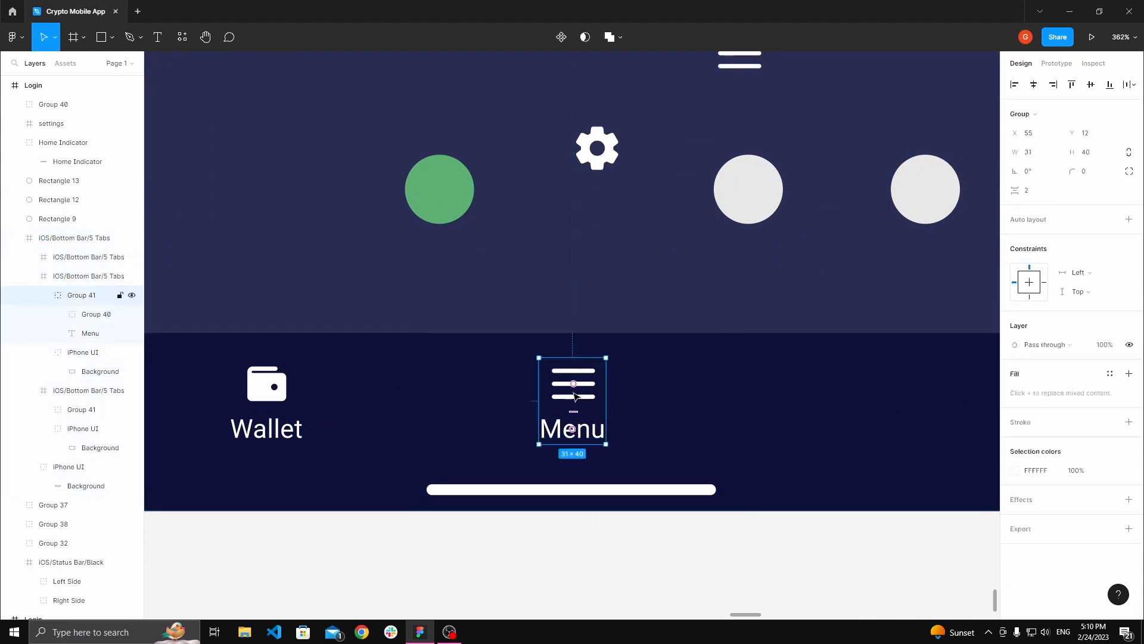
left_click(1034, 86)
left_click(646, 270)
Step: Compare the positions of the wallet group and the menu group within their tab segments
key("space")
left_click_drag(647, 270, 841, 206)
left_click(494, 361, "ctrl")
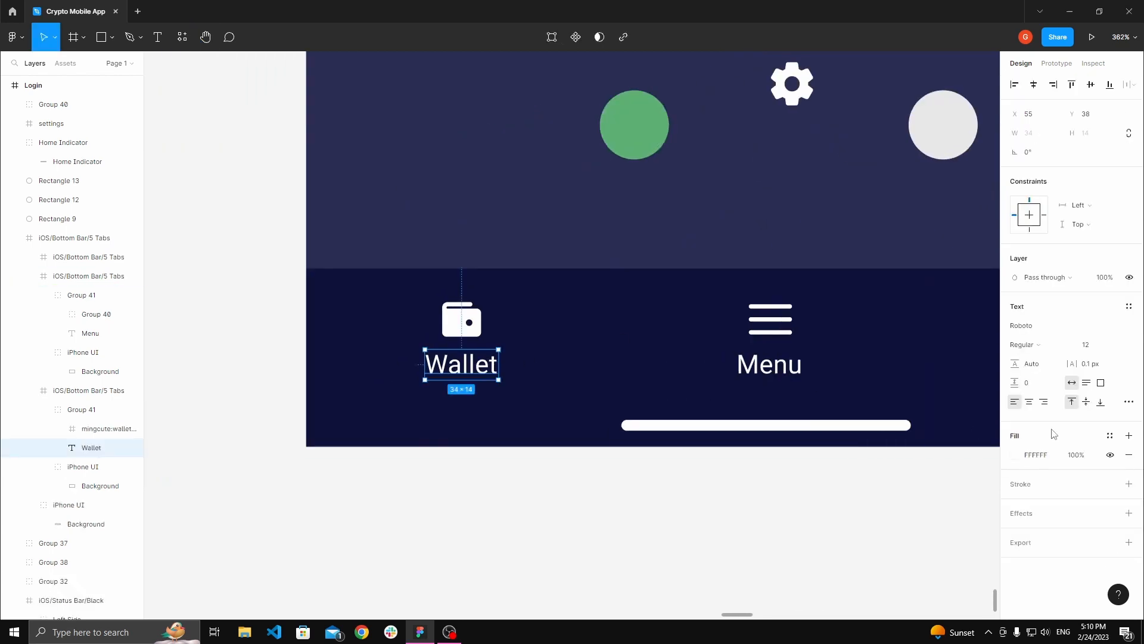
left_click(534, 204)
left_click(471, 328)
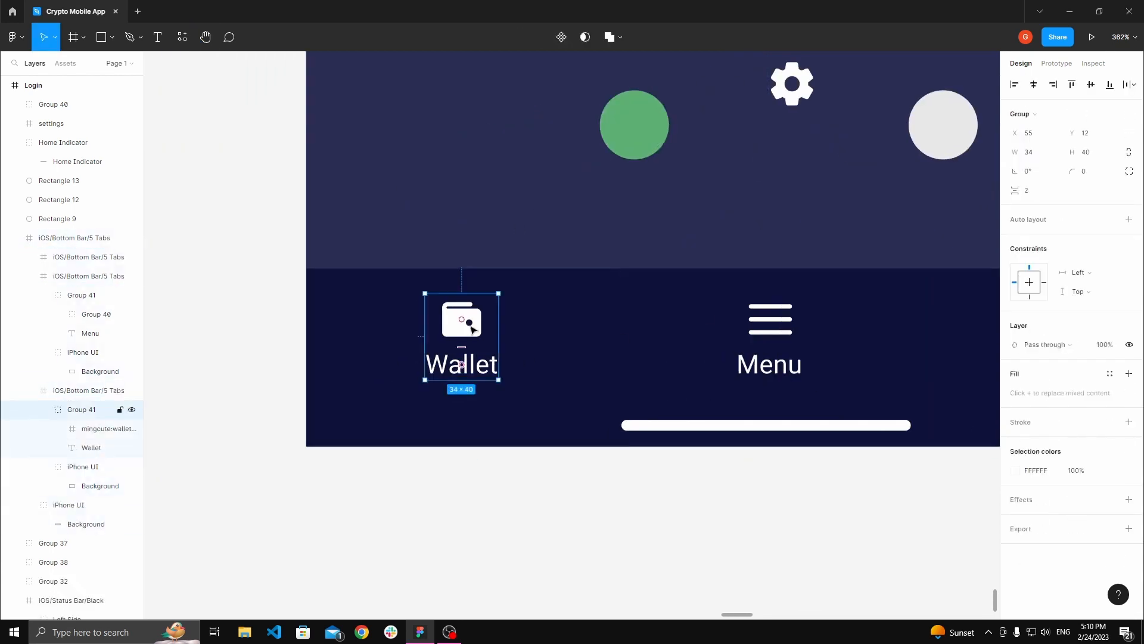
left_click(808, 184)
key("space")
scroll(532, 209, "down", 2)
left_click_drag(810, 184, 575, 326)
scroll(576, 326, "down", 1)
scroll(584, 322, "up", 3)
left_click(544, 386)
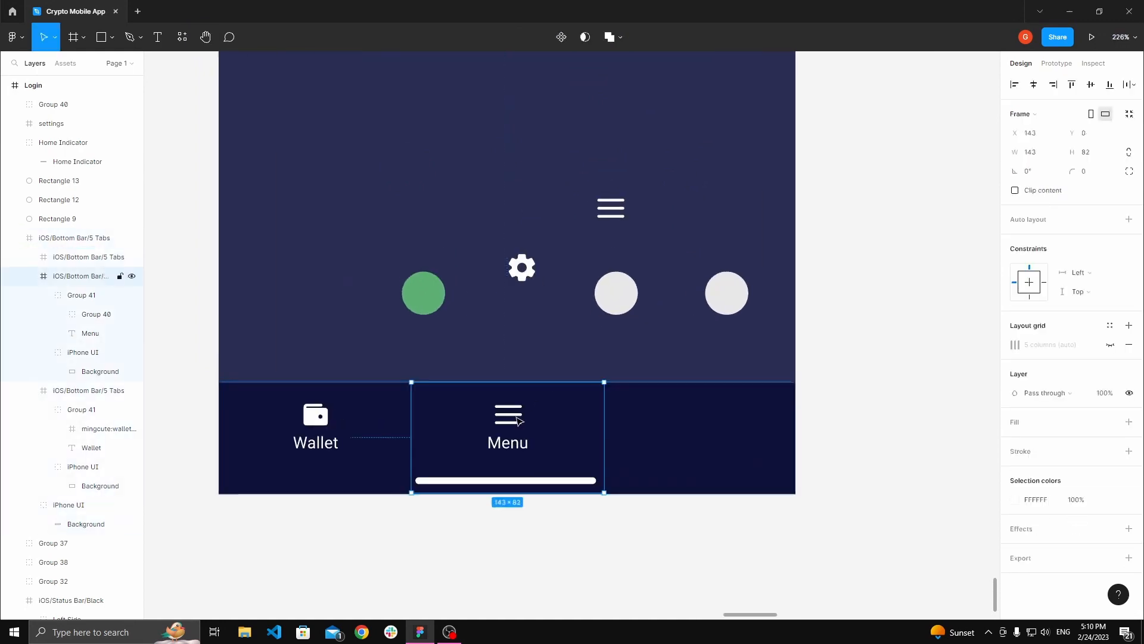
Step: Paste a copy of the menu group into the right tab segment of the bottom bar
left_click(617, 343)
key("space")
left_click_drag(616, 343, 524, 294)
double_click(577, 388)
key("ctrl+v")
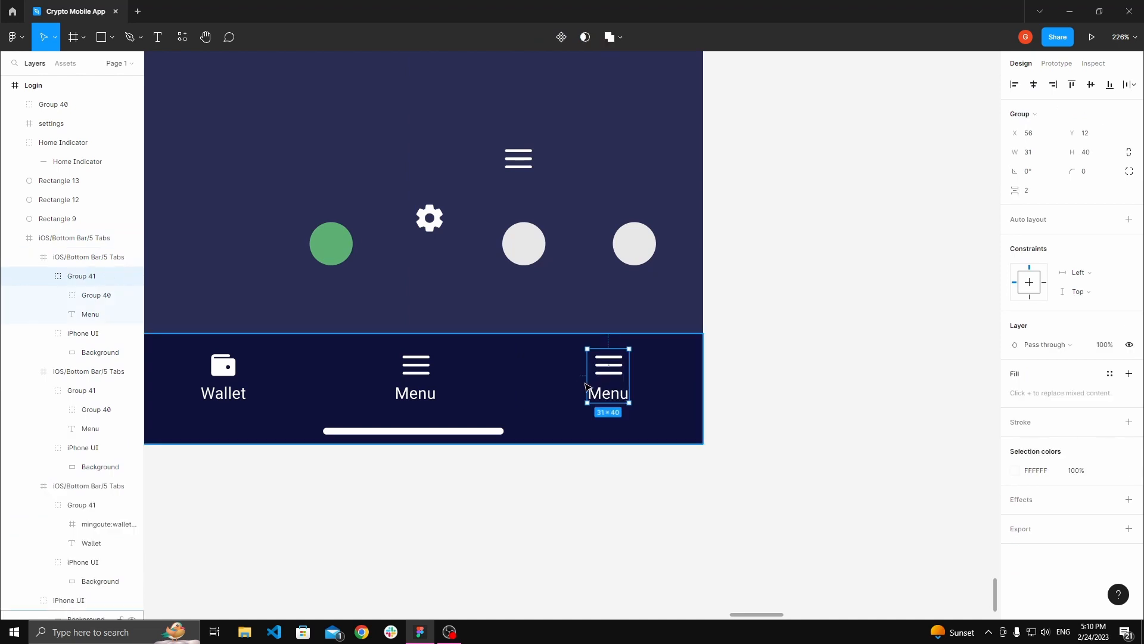
Step: Copy the settings gear icon and use it to replace the hamburger icon in the right tab
scroll(587, 382, "up", 3)
left_click(685, 207)
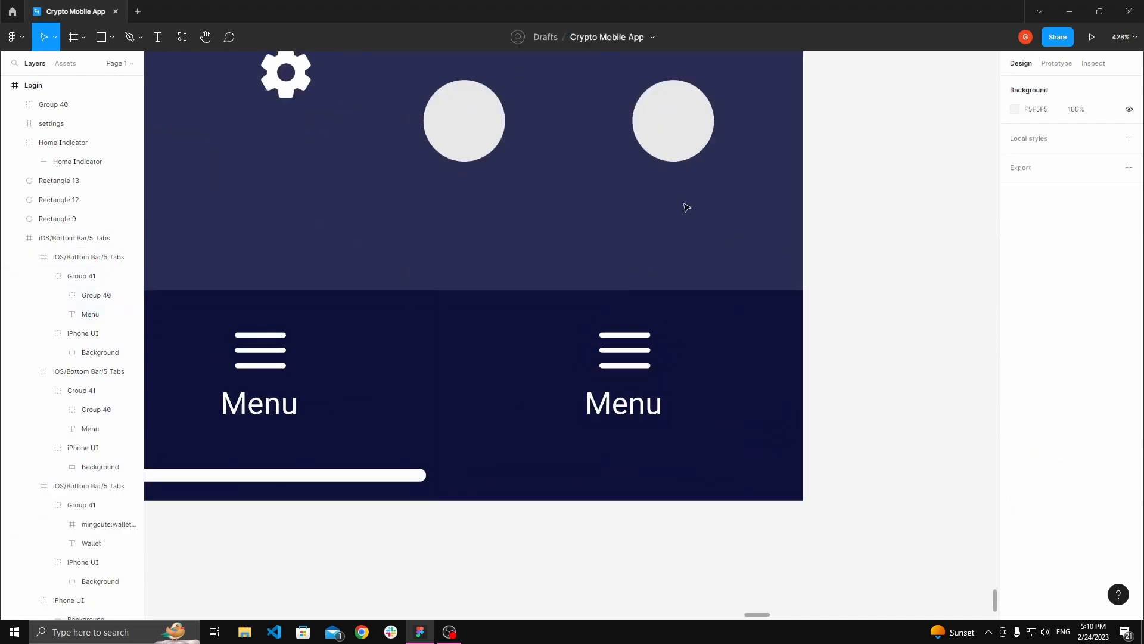
scroll(598, 266, "down", 2)
left_click(416, 199)
right_click(417, 206)
left_click(443, 216)
left_click(468, 220)
key("space")
left_click_drag(470, 219, 413, 147)
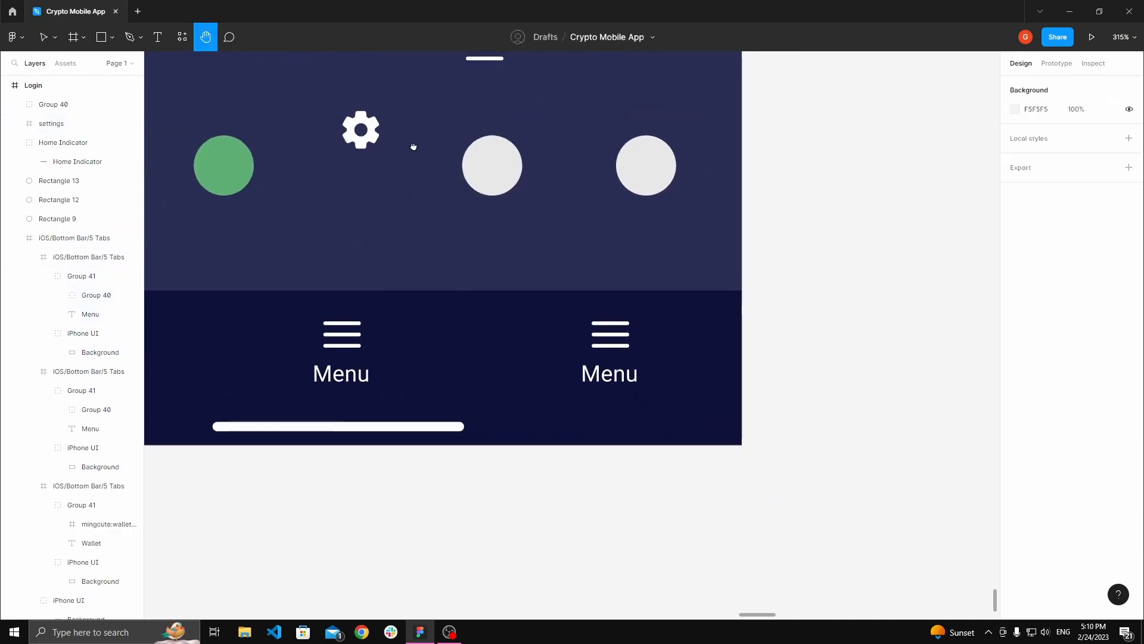
scroll(614, 342, "up", 1)
double_click(609, 336)
double_click(608, 334)
double_click(607, 334)
right_click(607, 335)
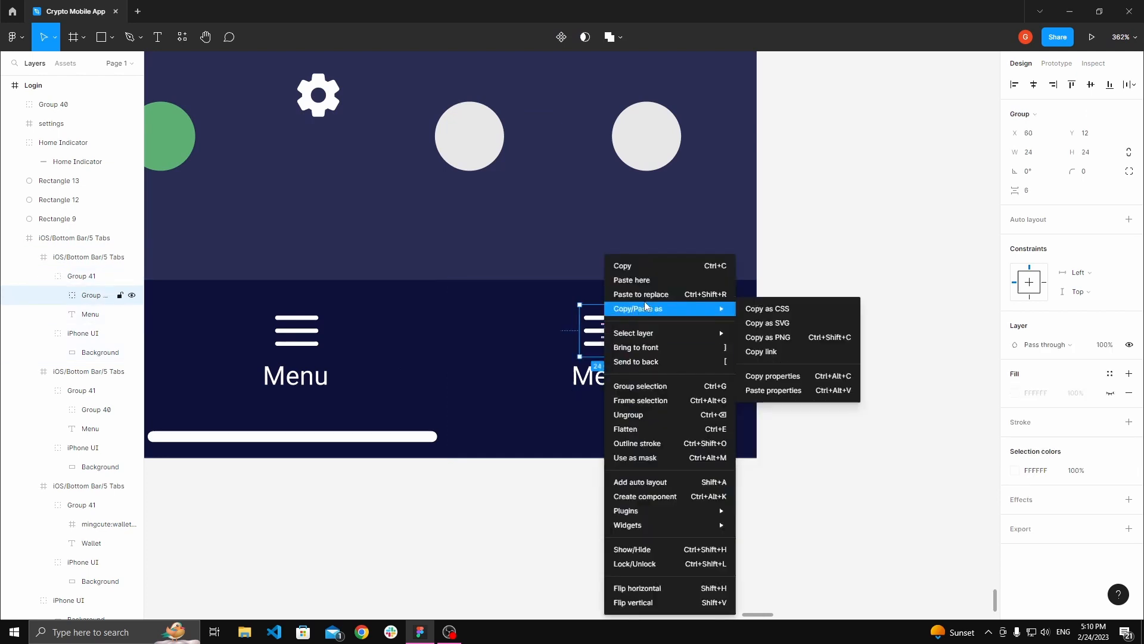
left_click(650, 298)
Step: Rename the right tab's label to Settings
double_click(620, 376)
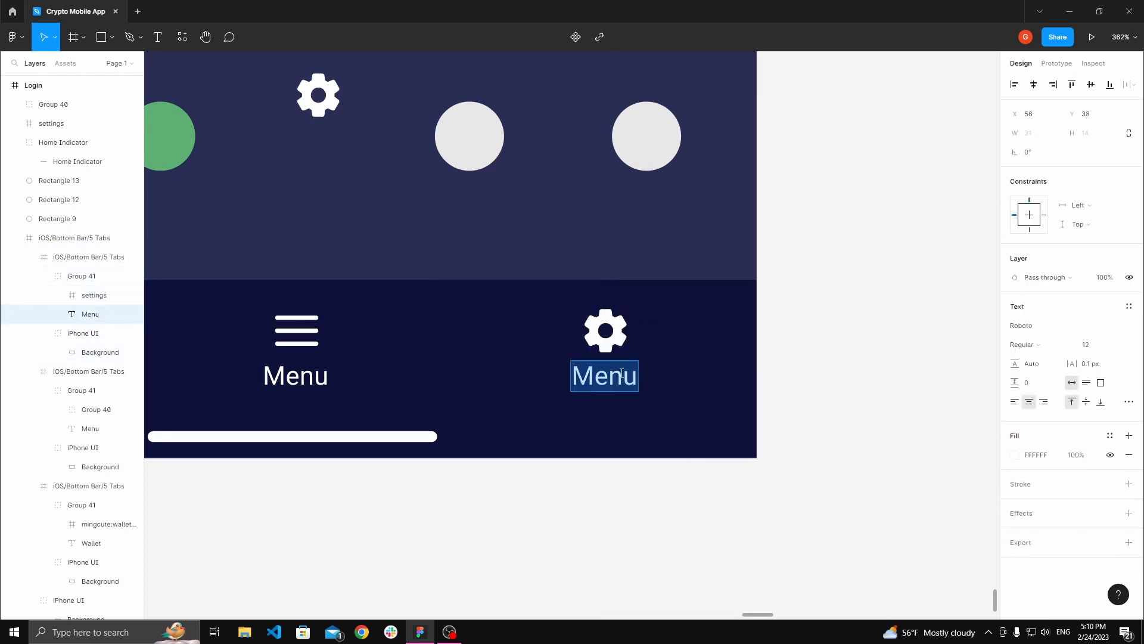
type("Settings")
left_click(603, 227)
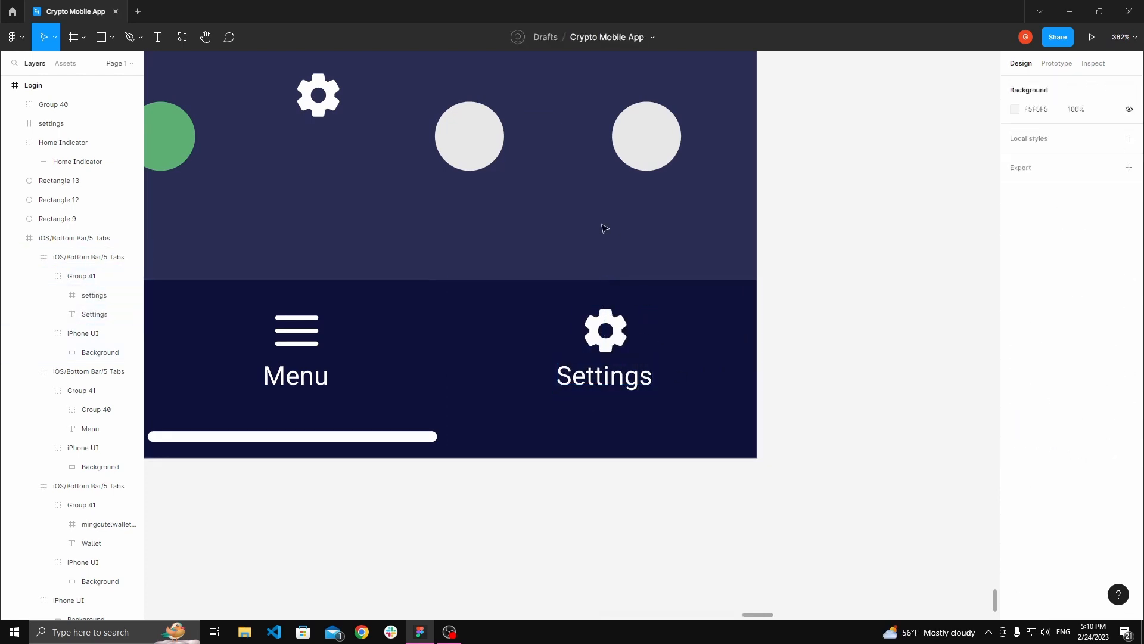
Step: Delete the leftover gear, hamburger icon and placeholder circles from the home screen
key("space")
scroll(684, 304, "down", 5)
left_click_drag(684, 304, 727, 409)
scroll(691, 404, "down", 1)
left_click_drag(499, 409, 778, 289)
key("Delete")
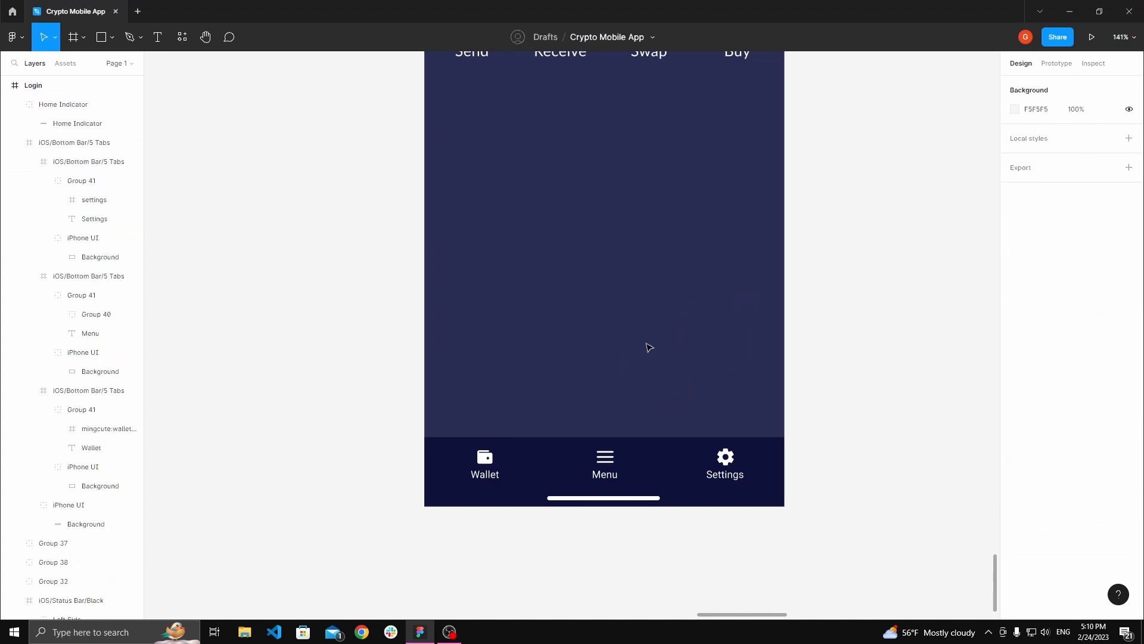
Step: Recolour the wallet tab's icon and label with the primary green sampled from the Colors style sheet
left_click_drag(649, 345, 653, 305)
scroll(515, 416, "up", 5)
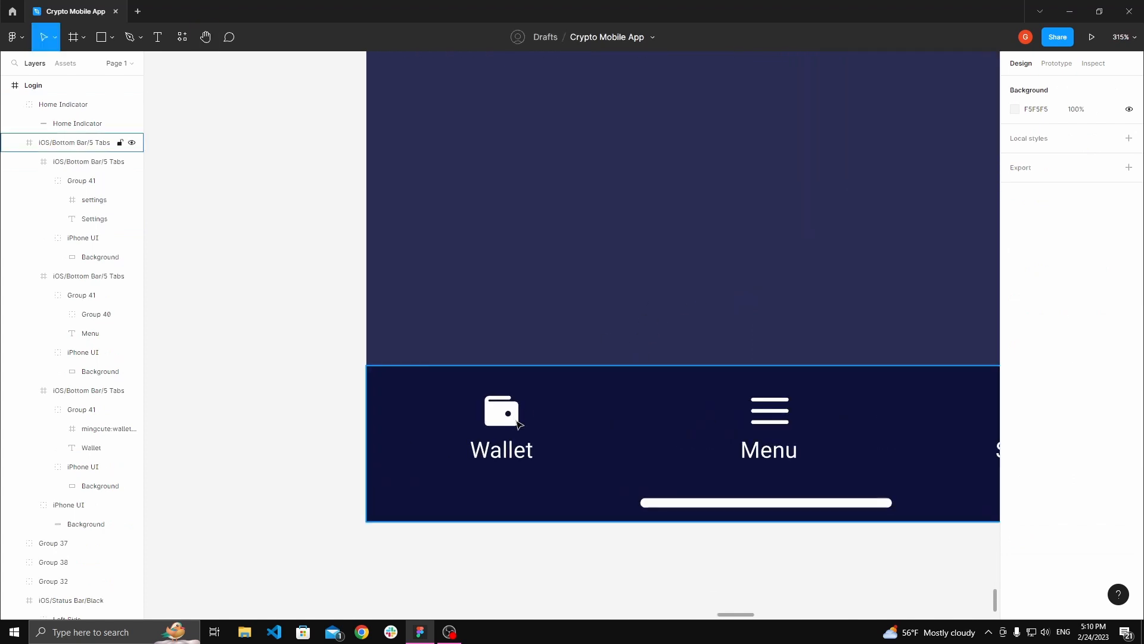
left_click(509, 421)
left_click(509, 421)
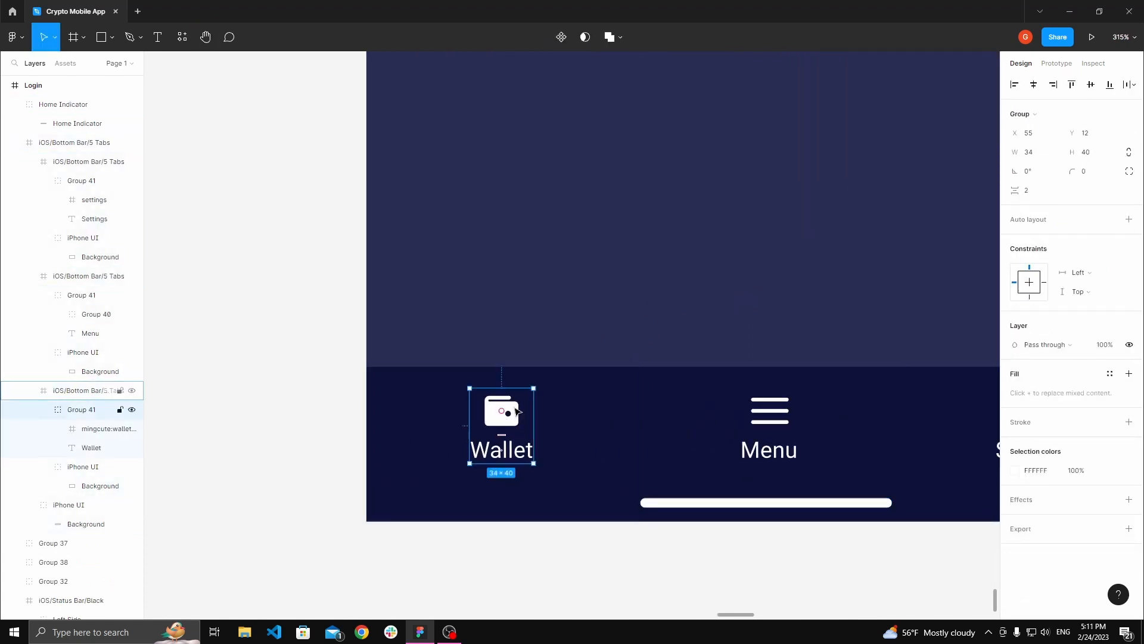
scroll(523, 419, "down", 5)
scroll(523, 419, "up", 1)
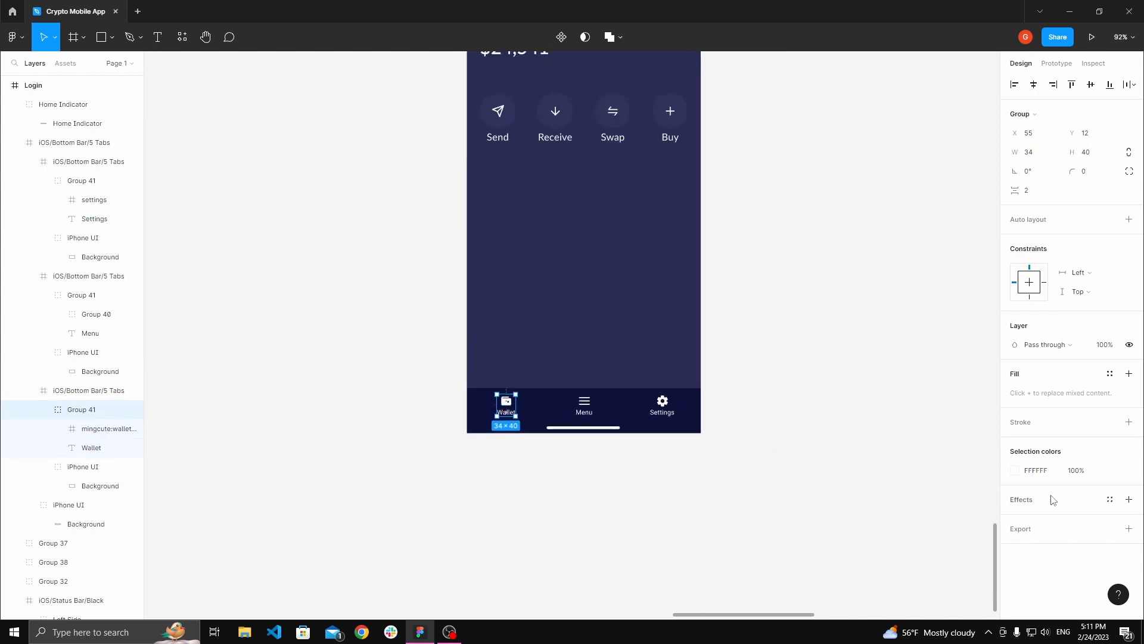
scroll(820, 394, "down", 5)
scroll(717, 205, "up", 5)
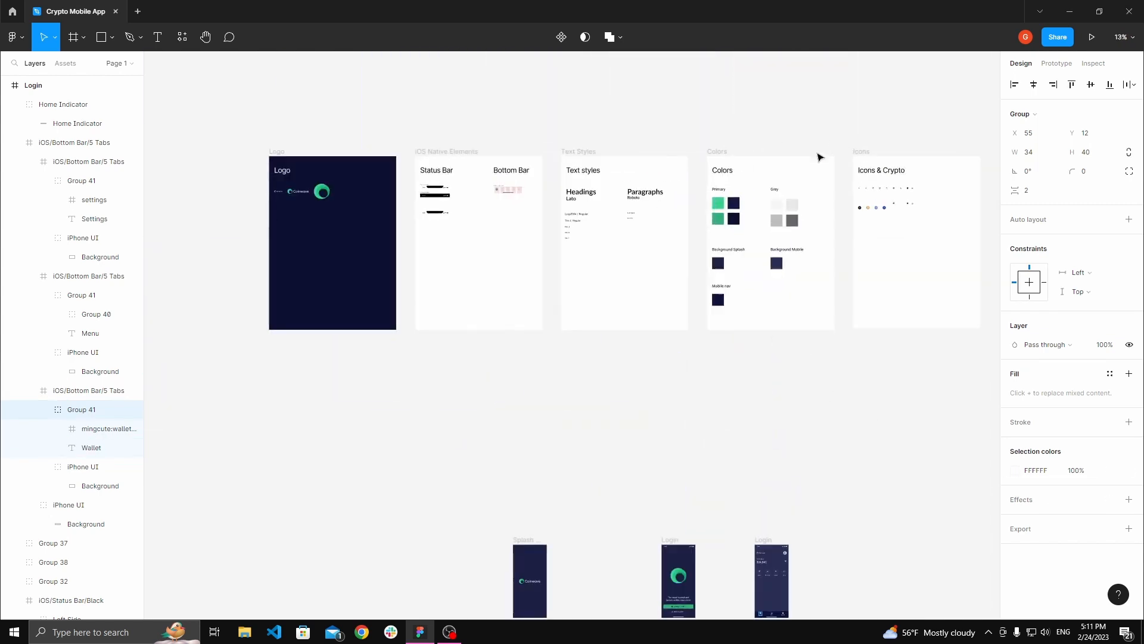
left_click(1015, 470)
left_click(874, 486)
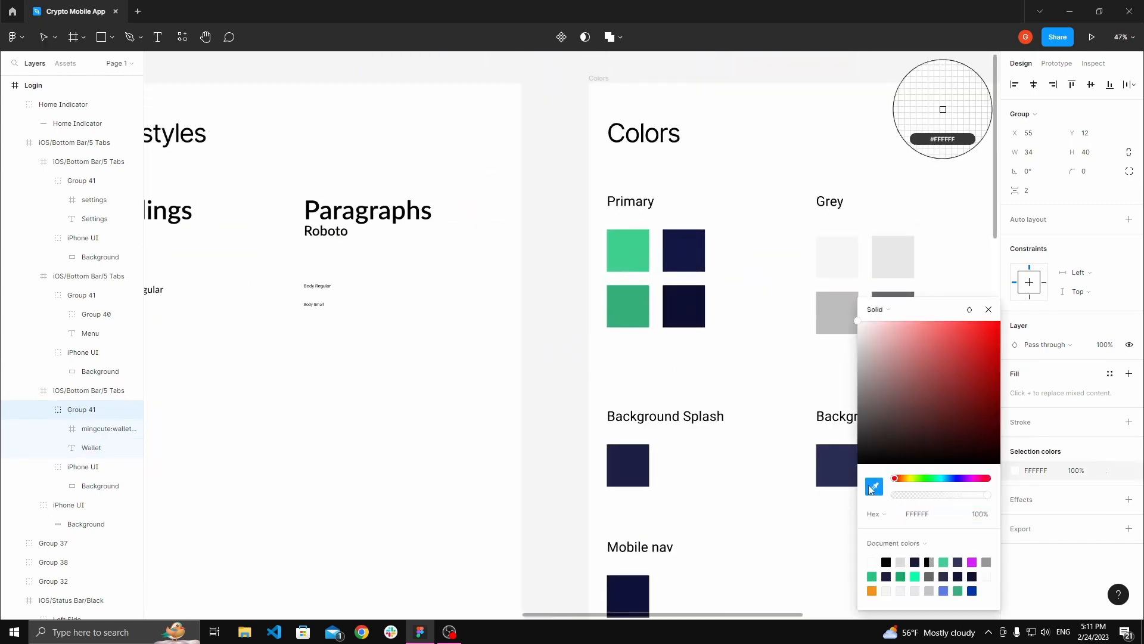
left_click(628, 249)
scroll(633, 262, "down", 20)
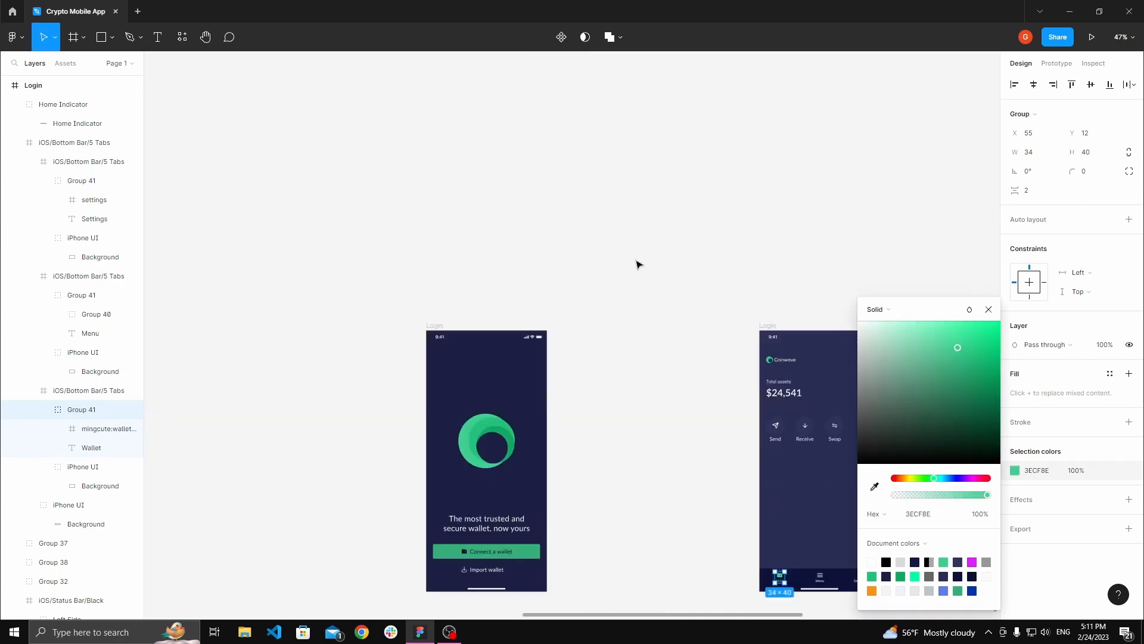
left_click(585, 295)
key("space")
left_click_drag(807, 218, 630, 294)
scroll(655, 325, "up", 3)
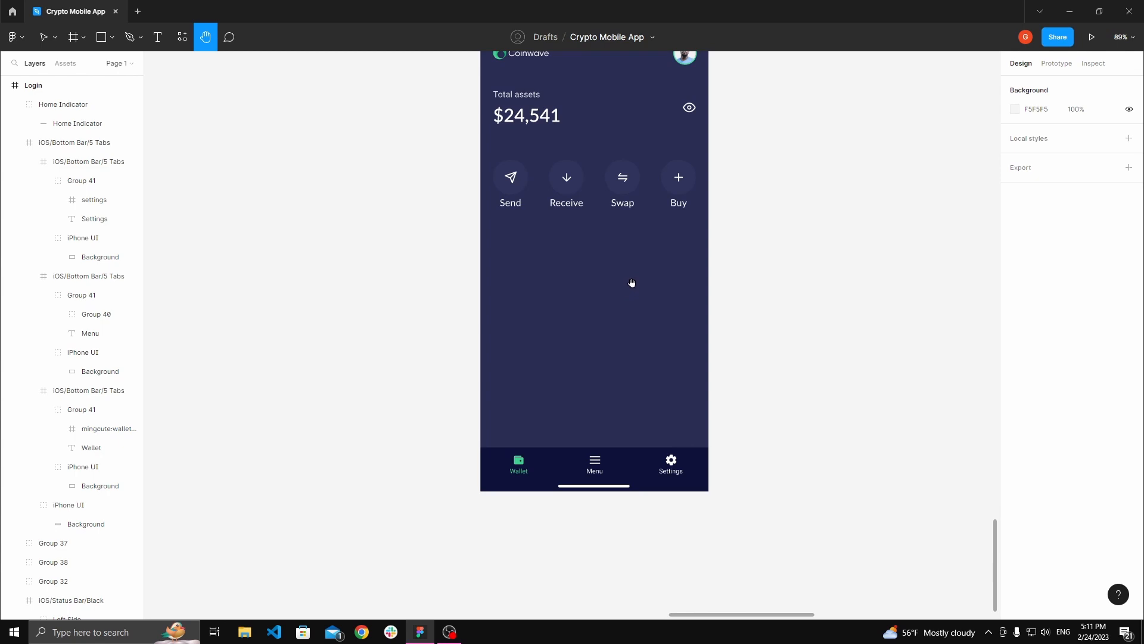
left_click_drag(632, 284, 578, 360)
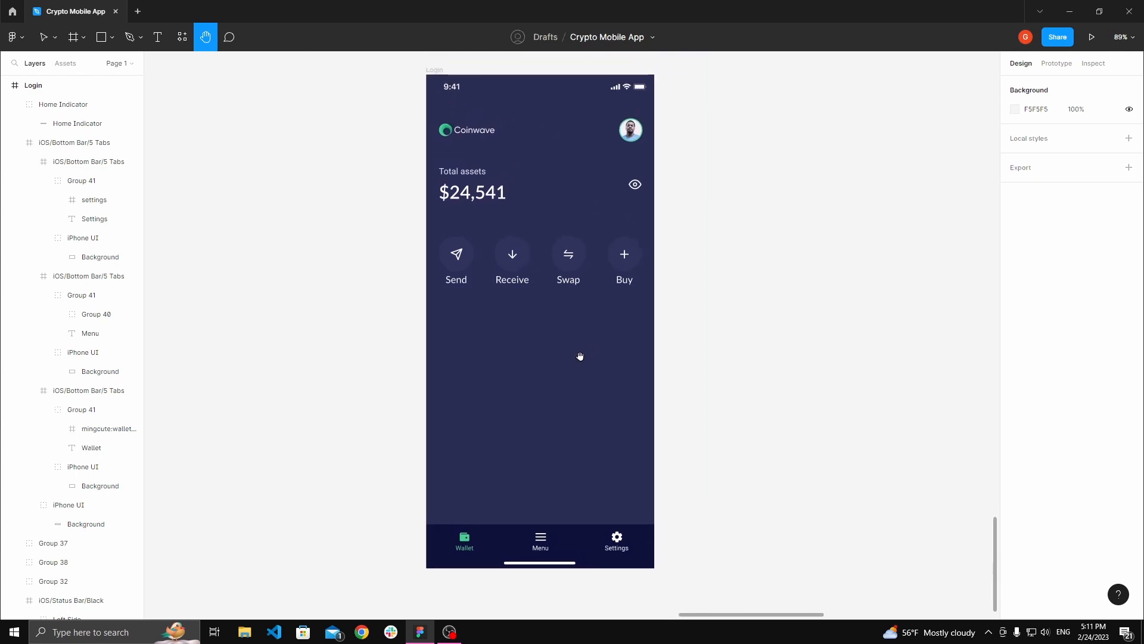
left_click_drag(702, 335, 724, 298)
scroll(562, 322, "up", 1)
key("f")
mouse_move(443, 264)
left_mouse_down()
mouse_move(583, 324)
mouse_move(681, 346)
left_mouse_up()
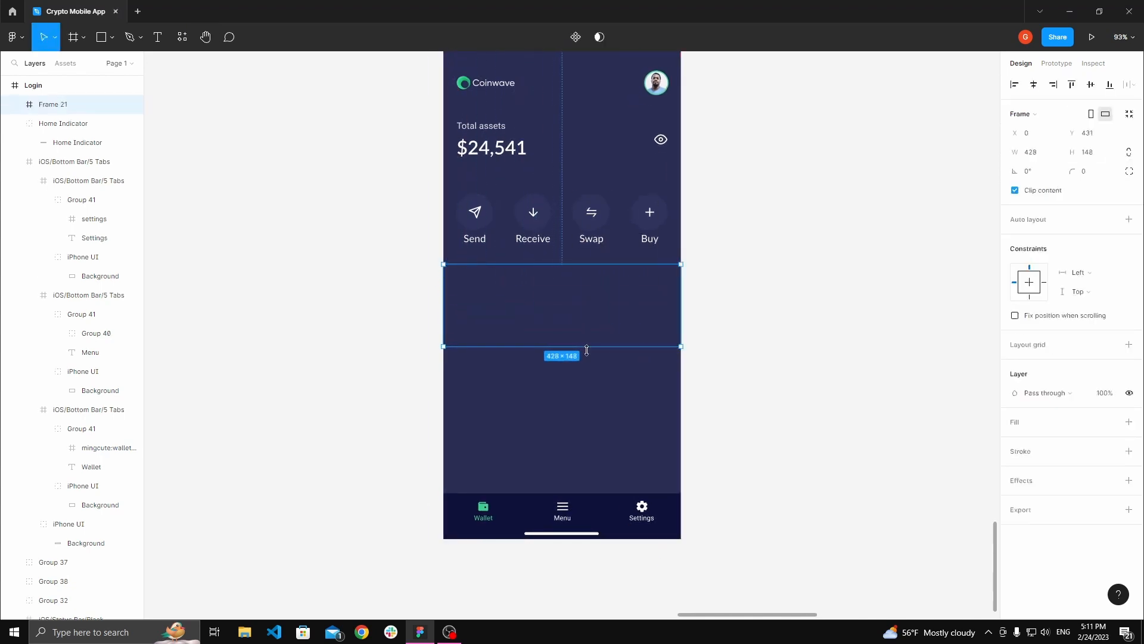
left_click_drag(581, 346, 578, 411)
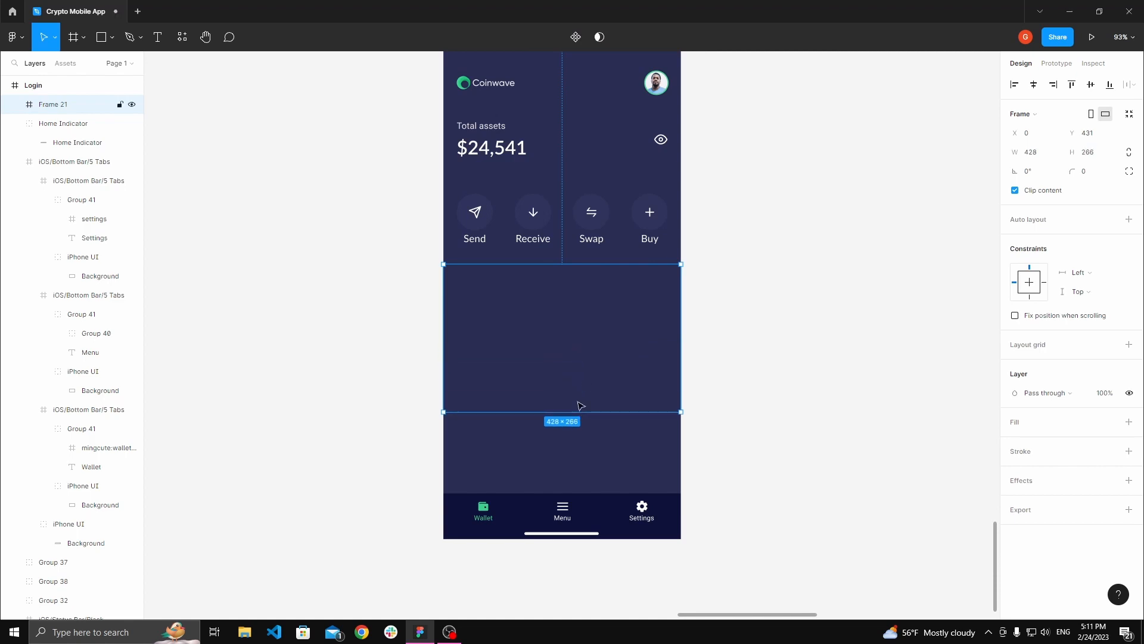
key("Delete")
Step: Draw a frame about 428 × 393 filling the space between the action buttons and the tab bar
key("f")
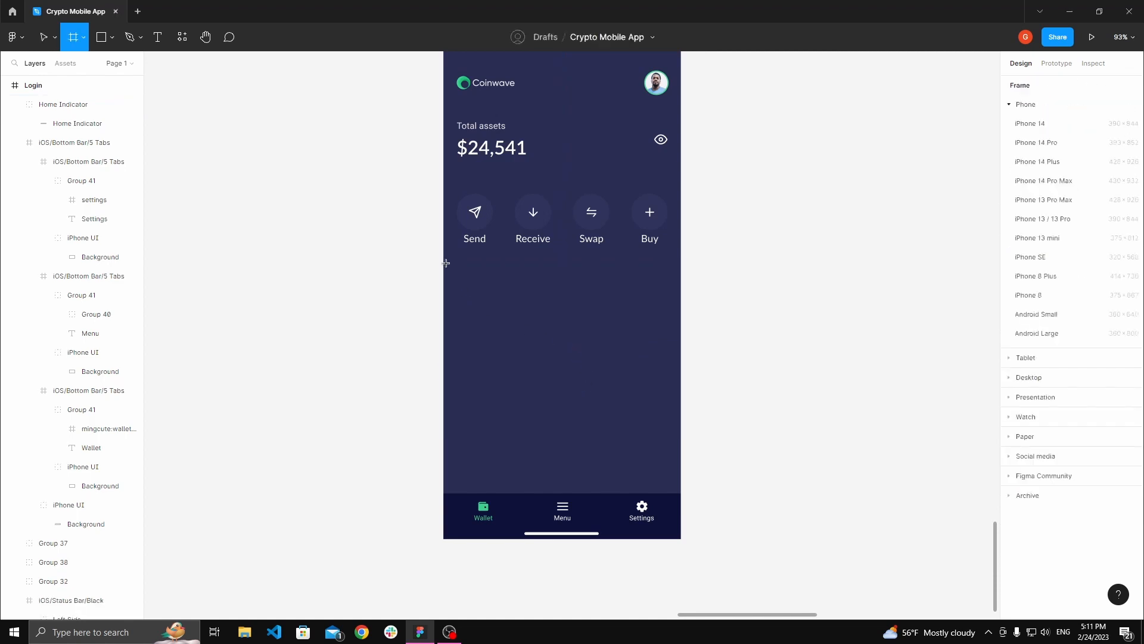
left_click_drag(443, 263, 591, 307)
left_click_drag(669, 325, 680, 325)
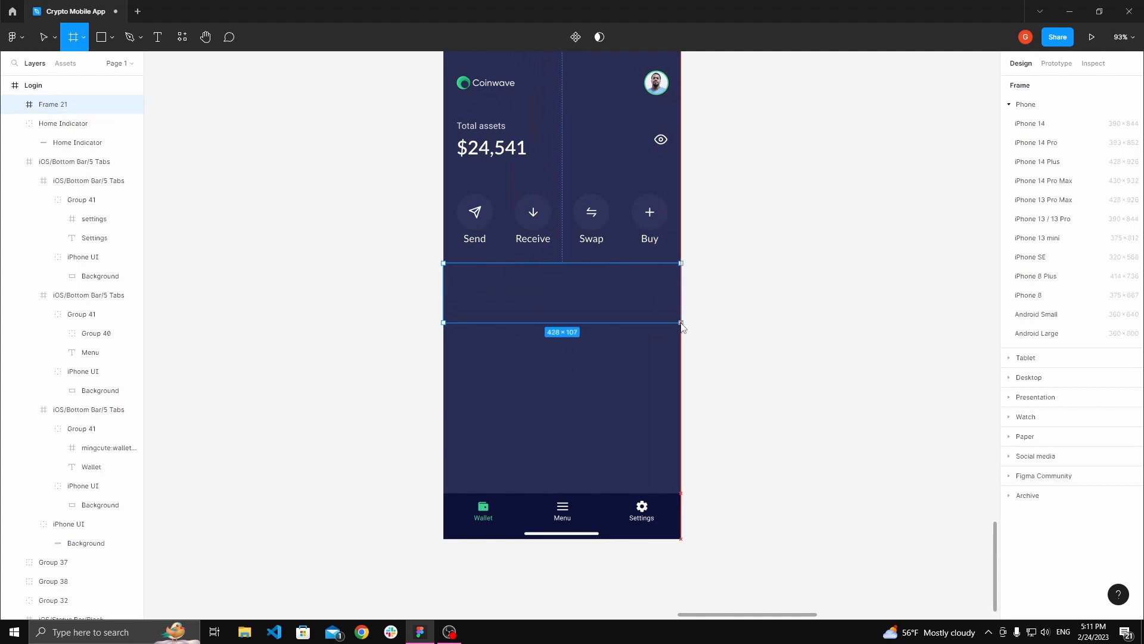
left_click_drag(564, 323, 559, 489)
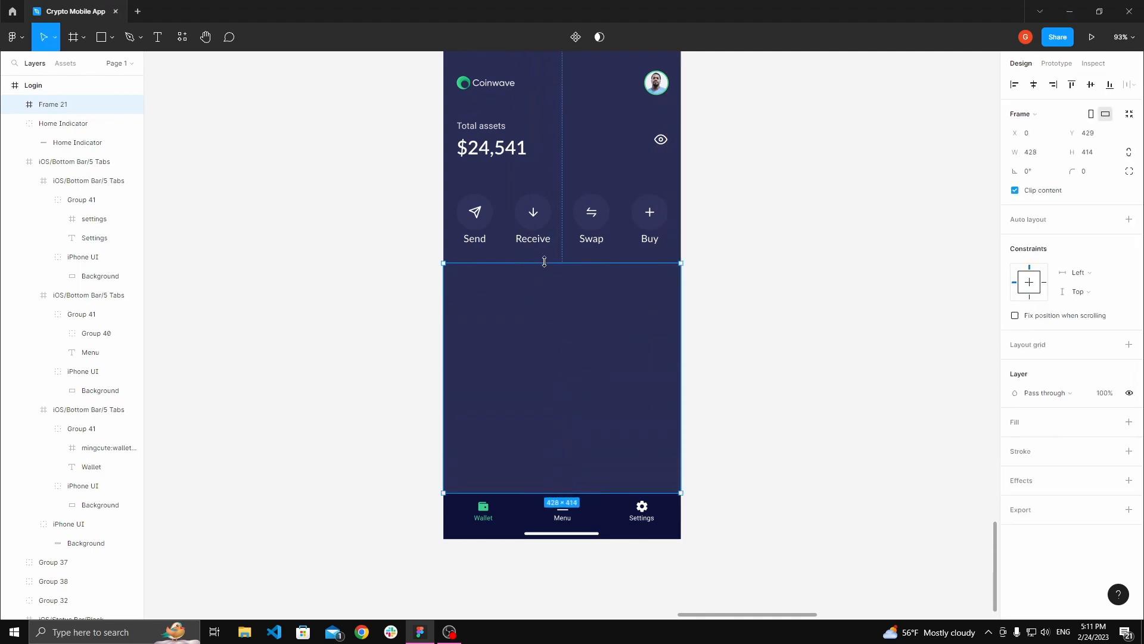
left_click_drag(544, 263, 546, 275)
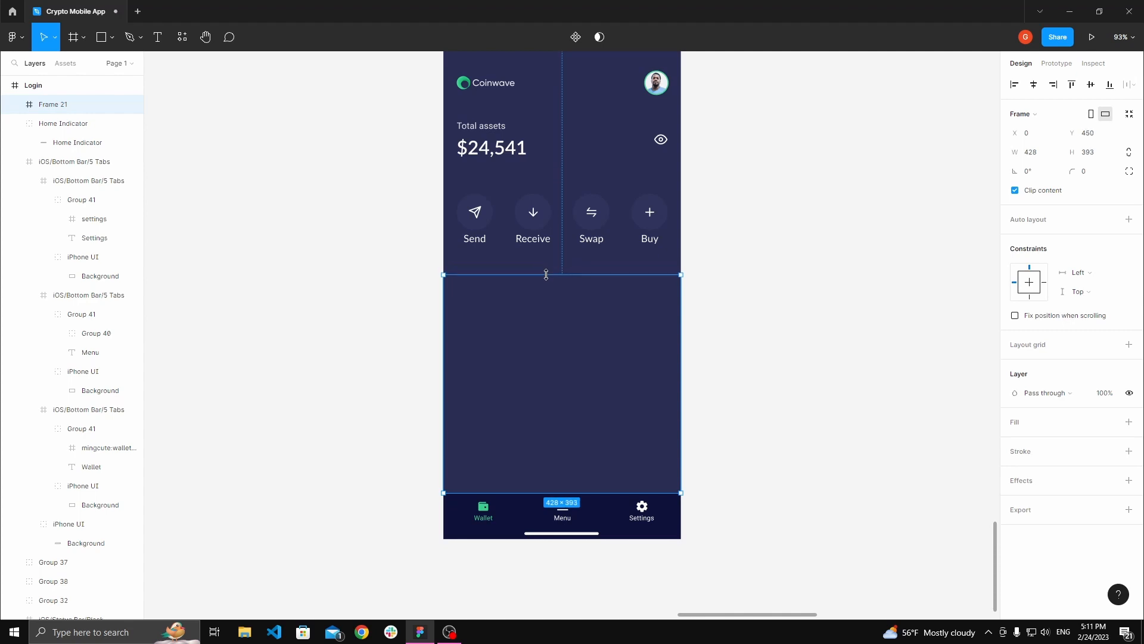
Step: Fill the new frame with the Background Mobile colour sampled from the Colors sheet, darkened to 1B1F44
scroll(761, 352, "down", 10)
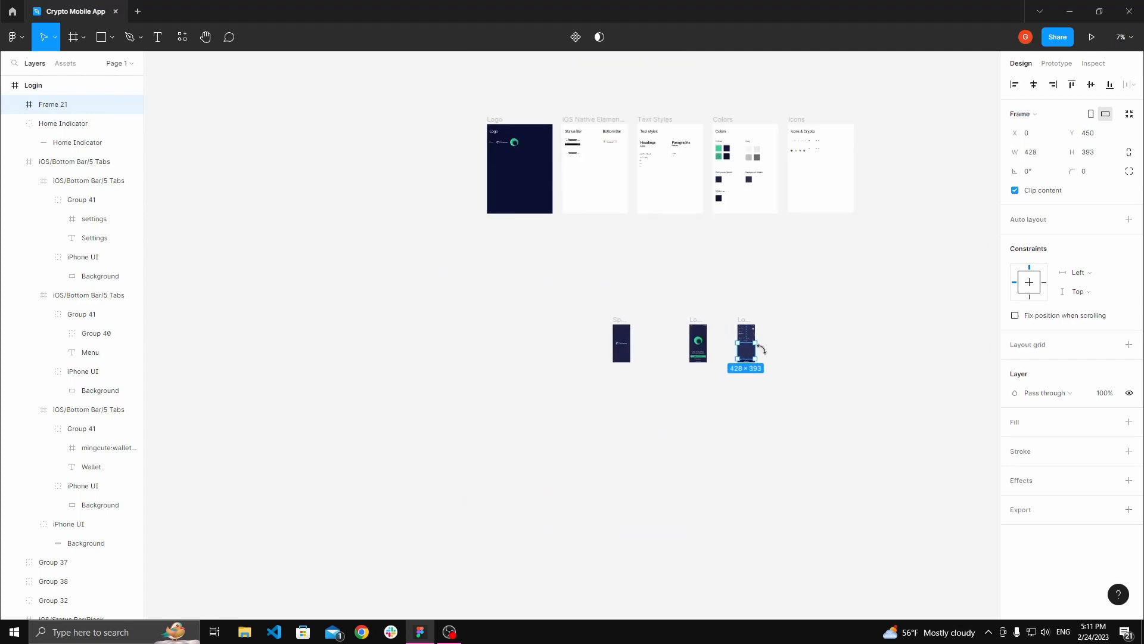
scroll(761, 201, "up", 5)
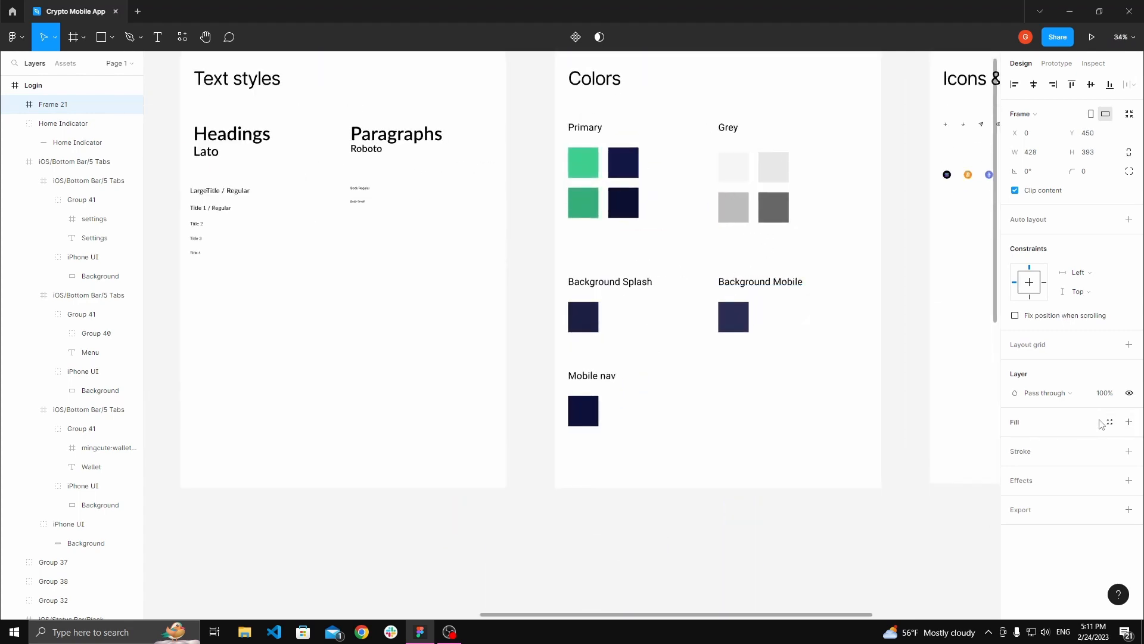
left_click(1127, 424)
left_click(1014, 441)
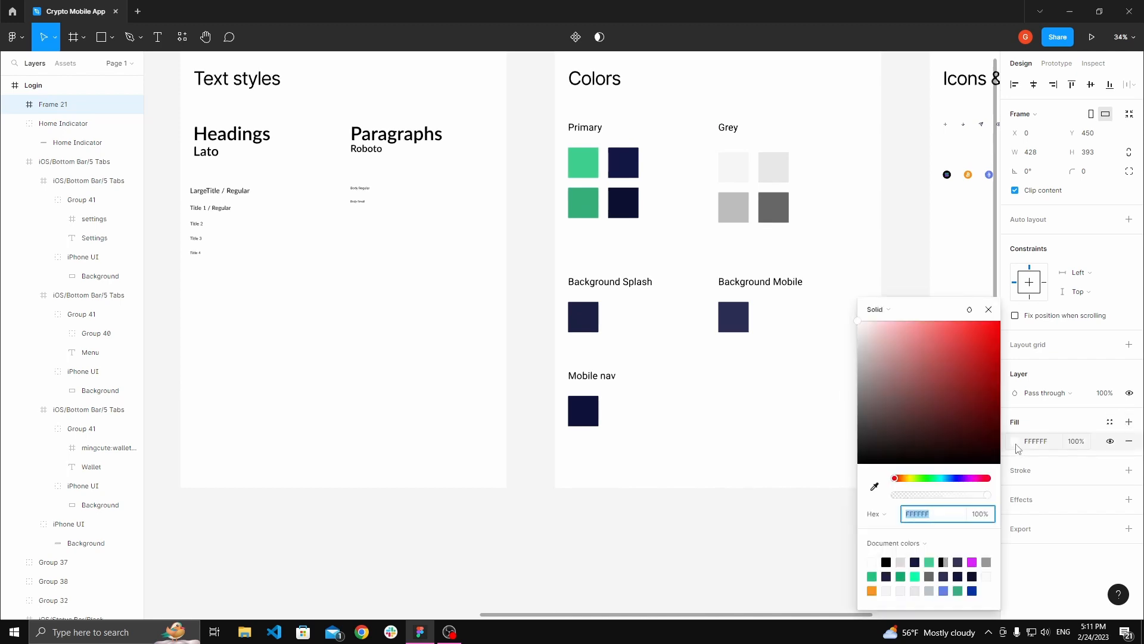
left_click(875, 487)
scroll(756, 307, "up", 3)
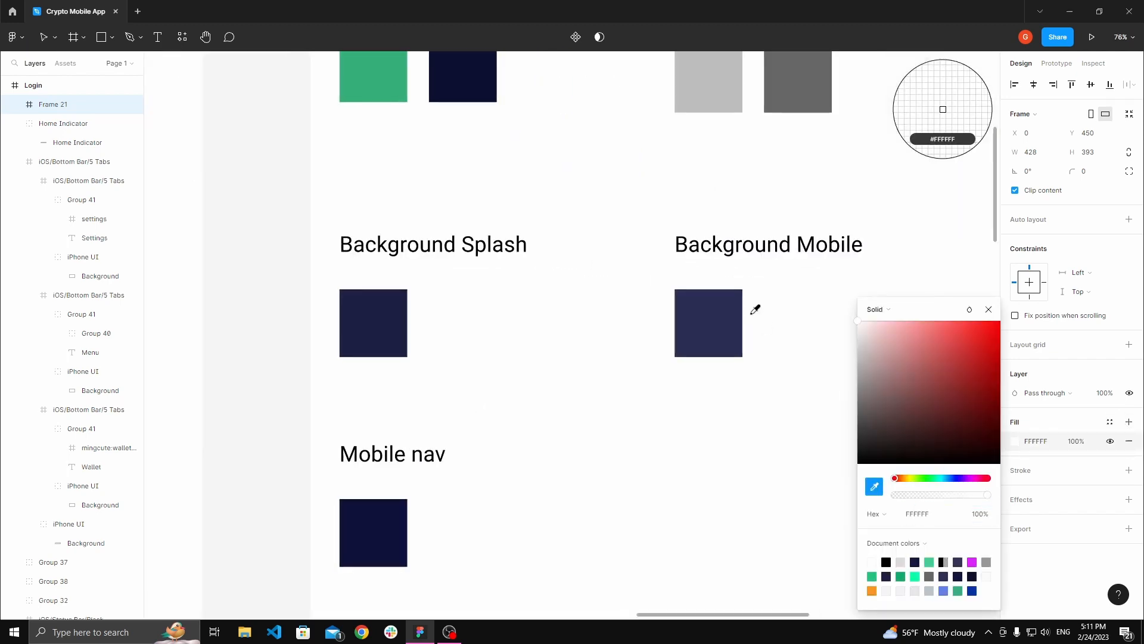
left_click(729, 317)
scroll(728, 319, "down", 5)
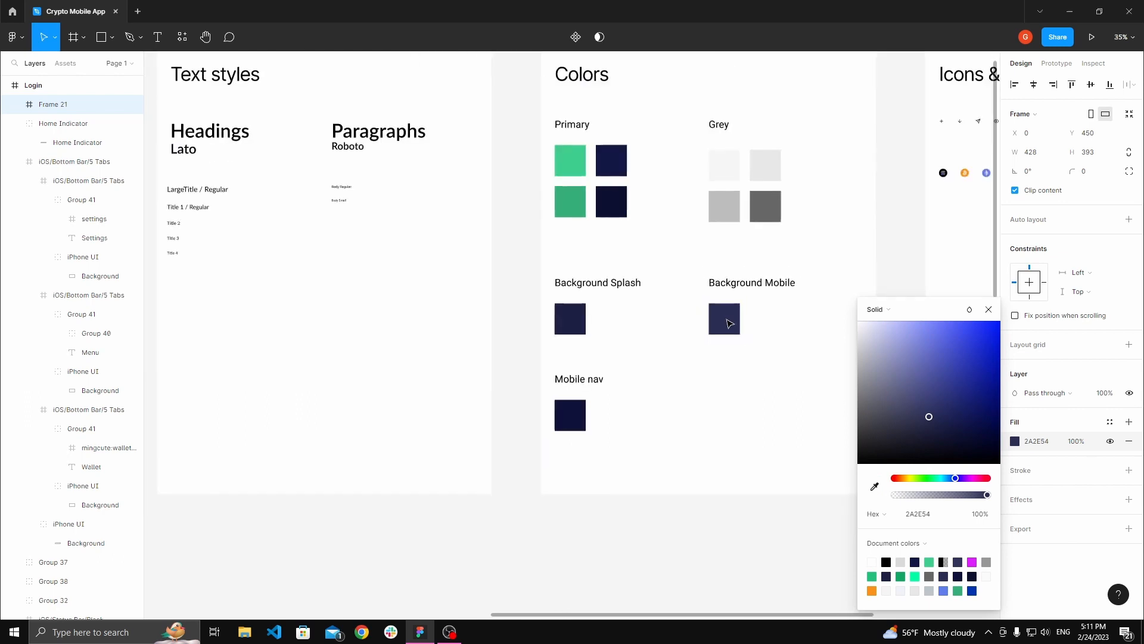
scroll(730, 320, "up", 7)
left_click(834, 293)
left_click_drag(833, 293, 775, 288)
left_click(687, 311)
scroll(689, 309, "up", 1)
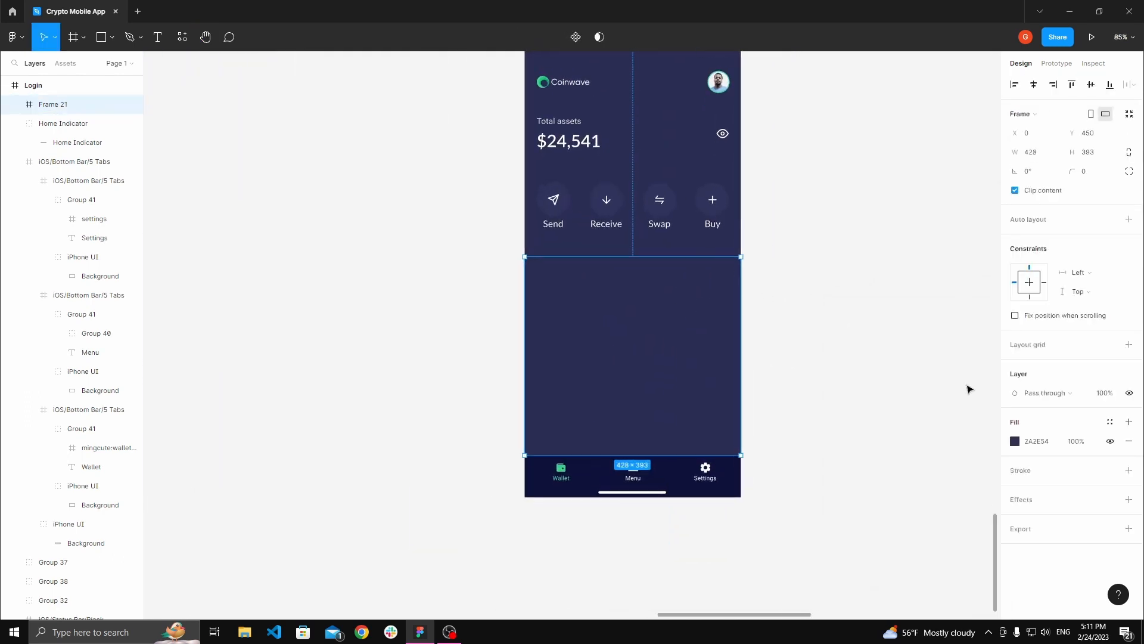
left_click(1016, 443)
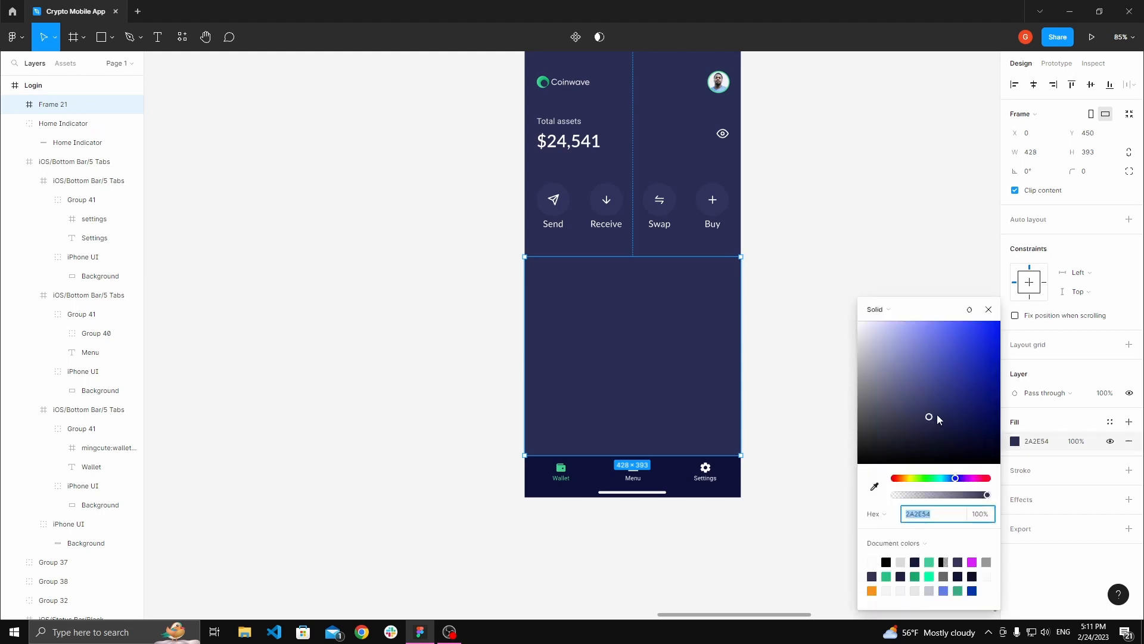
left_click_drag(932, 420, 943, 429)
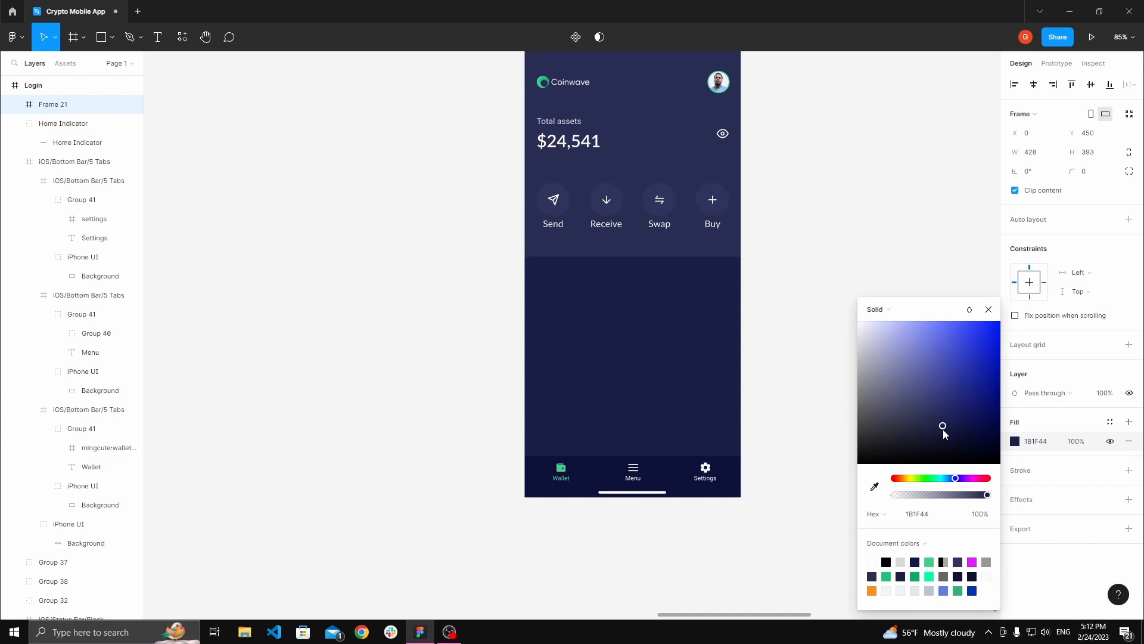
left_click(796, 337)
key("space")
scroll(798, 339, "up", 2)
left_click_drag(763, 319, 790, 324)
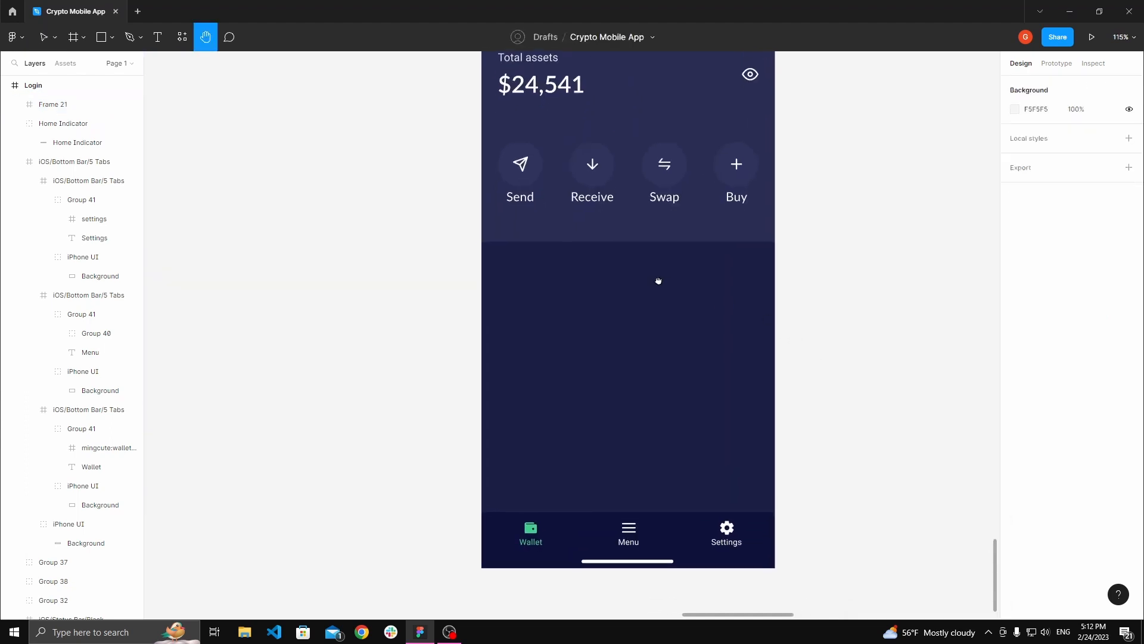
left_click_drag(658, 280, 656, 294)
left_click_drag(585, 291, 582, 308)
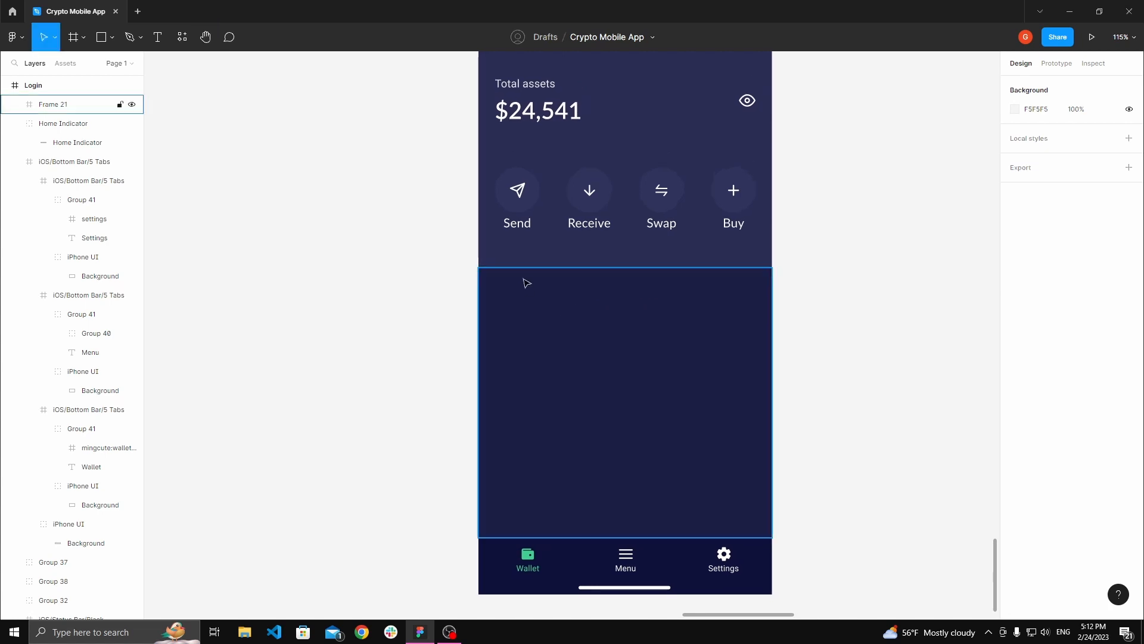
scroll(512, 297, "right", 3)
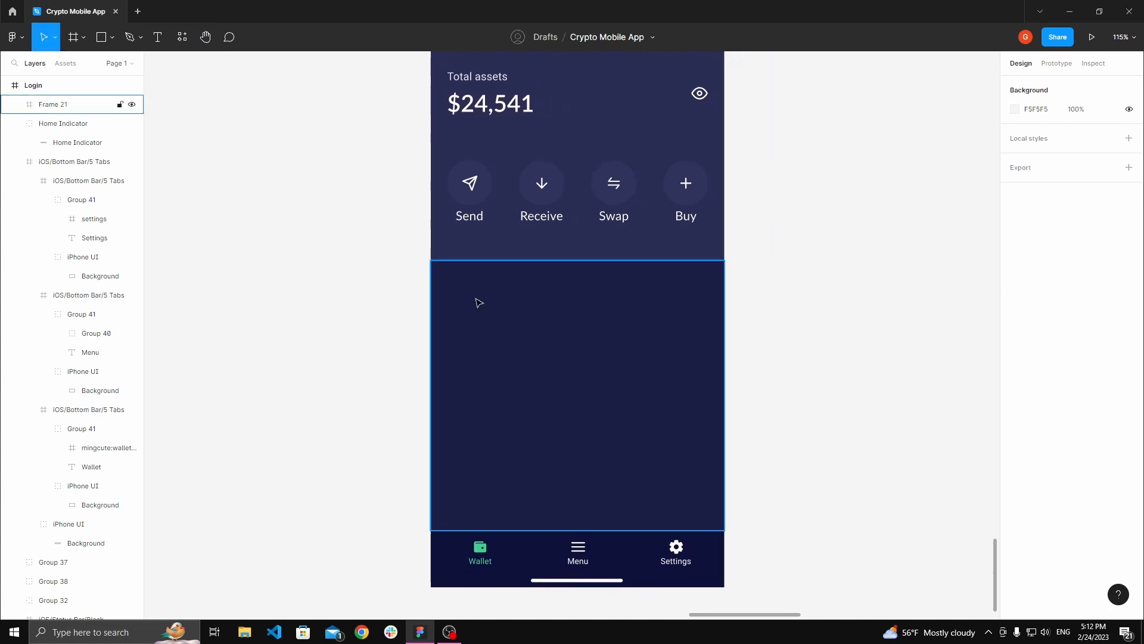
scroll(469, 297, "up", 3)
key("t")
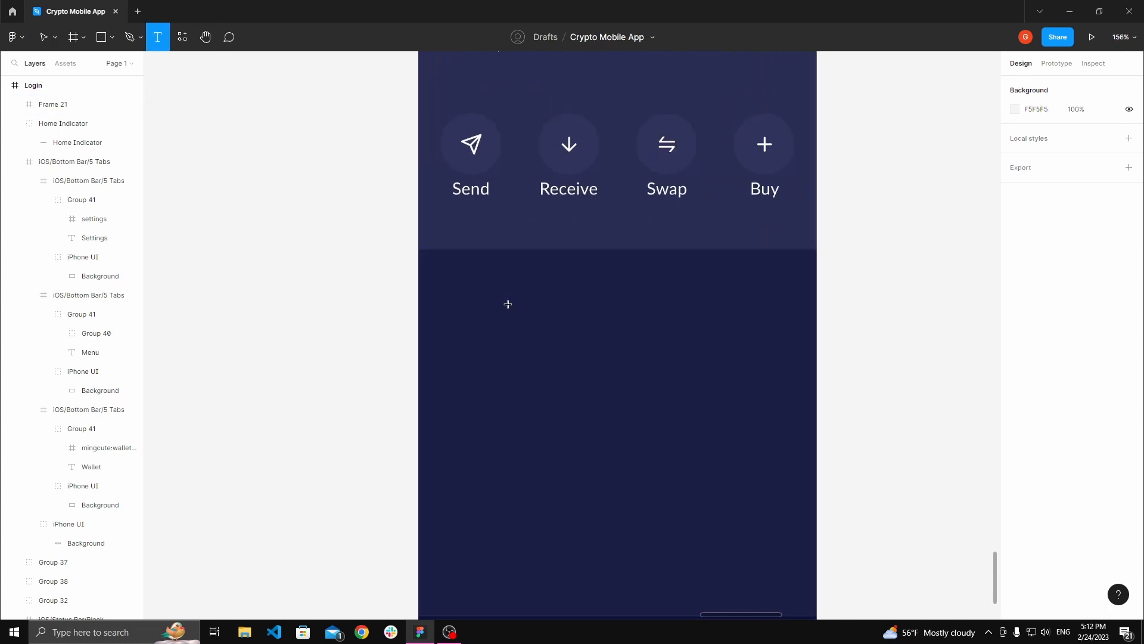
left_click(469, 294)
left_click(394, 289)
Step: Examine the title text styles on the Text Styles sheet
key("space")
scroll(388, 282, "down", 8)
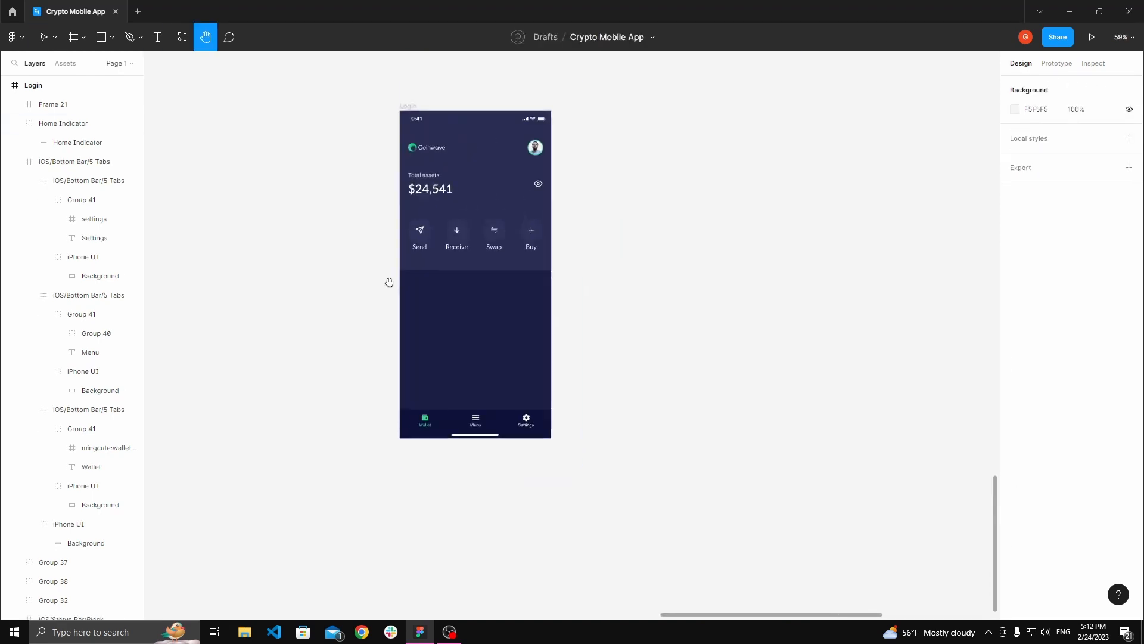
left_click_drag(332, 176, 474, 337)
scroll(507, 334, "down", 3)
scroll(518, 250, "up", 8)
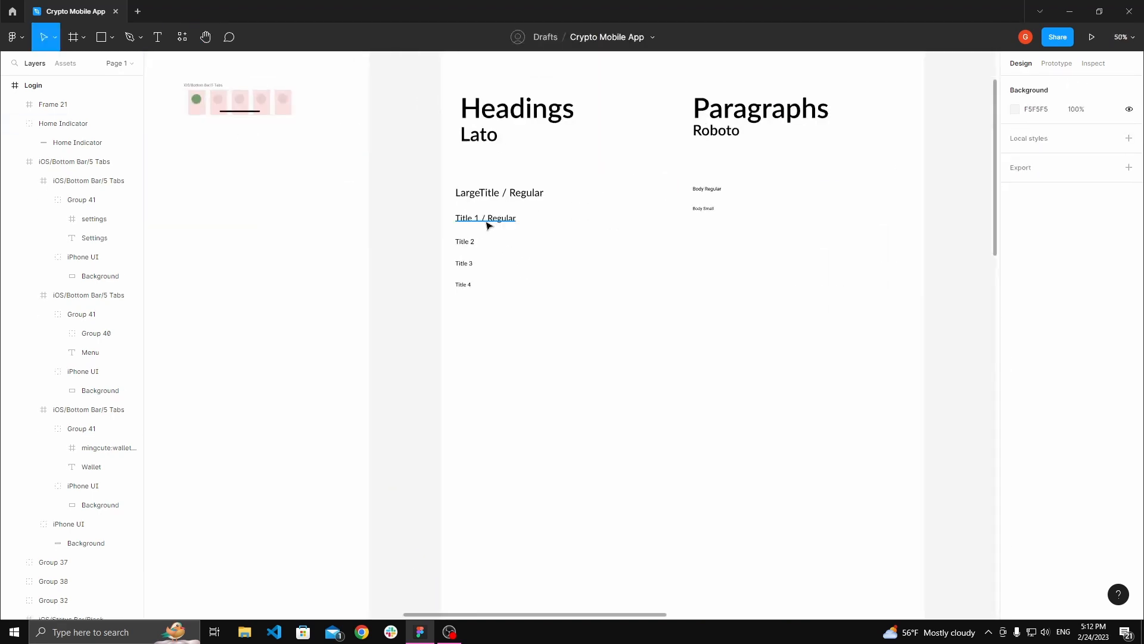
left_click(487, 225)
left_click(465, 243)
scroll(465, 244, "up", 2)
left_click(470, 277)
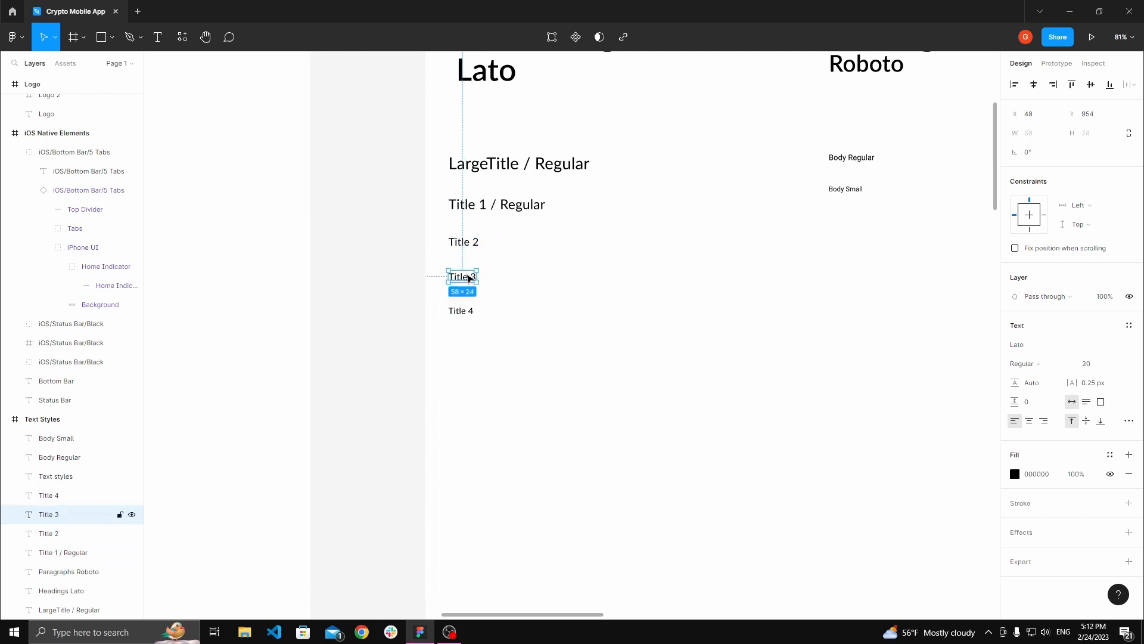
key("space")
key("space")
left_click_drag(590, 307, 518, 253)
scroll(519, 252, "down", 4)
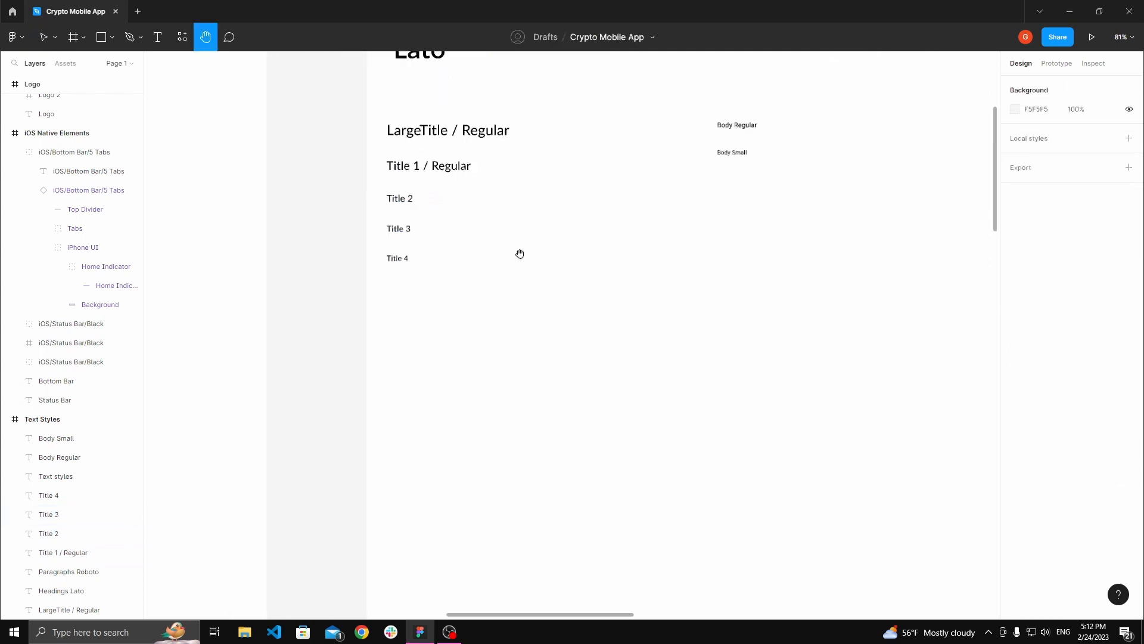
left_click_drag(759, 406, 616, 274)
scroll(521, 355, "down", 3)
left_click_drag(766, 546, 552, 248)
scroll(501, 322, "up", 6)
left_click_drag(475, 284, 736, 283)
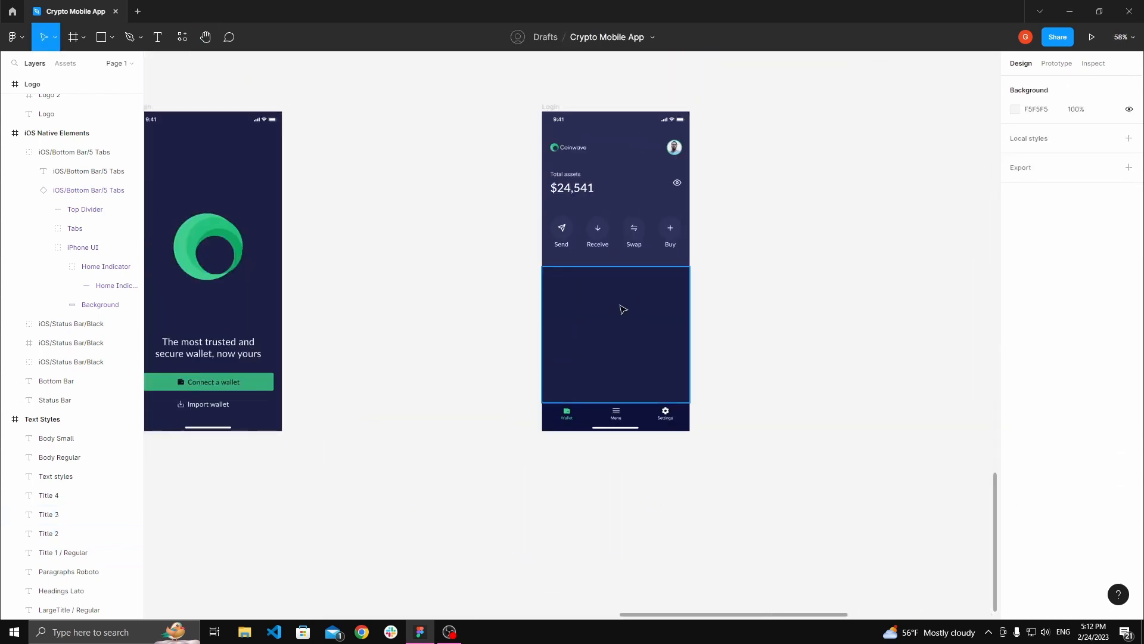
Step: Add a text layer reading Coins inside the new dark frame
left_click(621, 308)
scroll(623, 306, "up", 3)
key("t")
left_click(501, 285)
type("co")
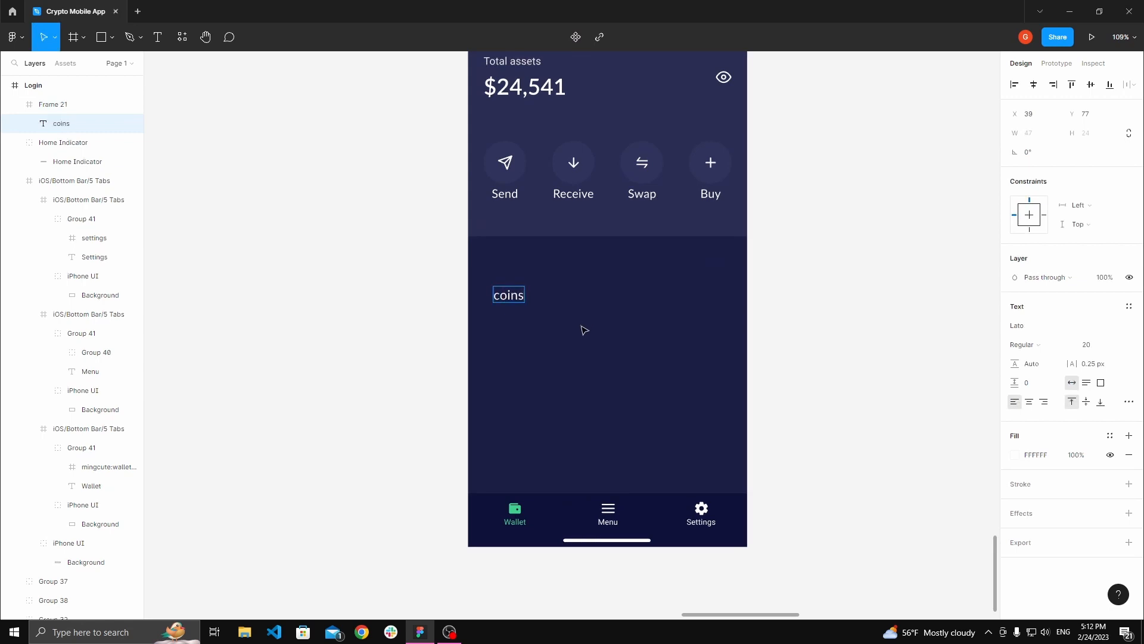
type("ins")
key("ctrl+a")
type("Co")
left_click(465, 299)
left_click(464, 299)
Step: Move the Coins text slightly up and to the left in the frame
key("space")
left_click_drag(516, 297, 475, 321)
key("space")
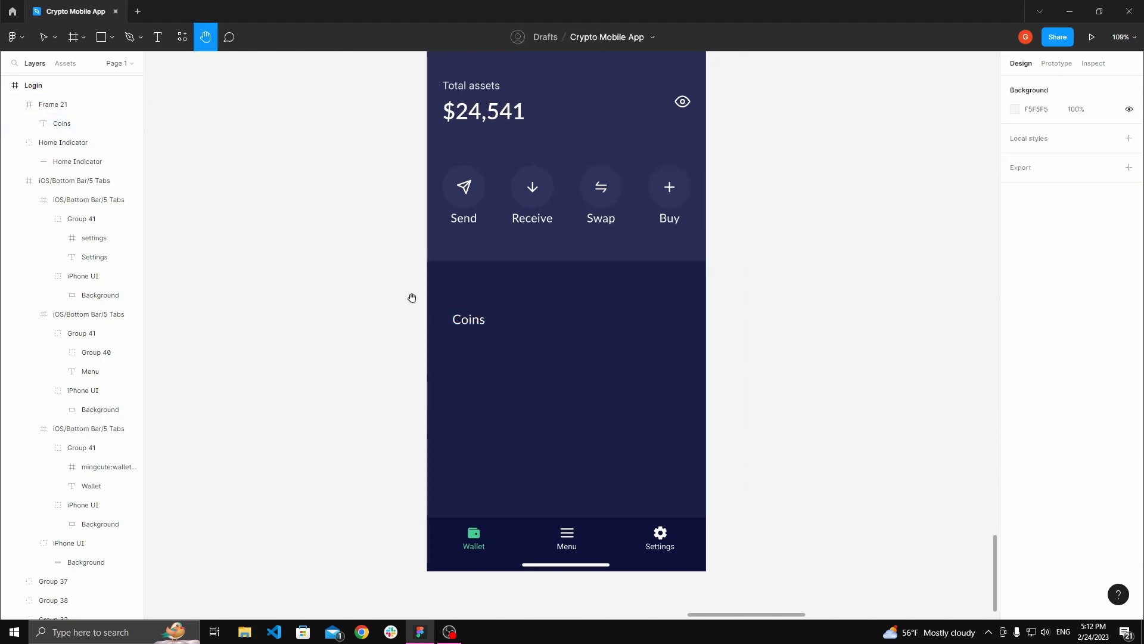
left_click_drag(411, 298, 391, 297)
double_click(451, 320)
left_click_drag(451, 320, 445, 307)
Step: Show the layout grids of the Login screen frame
left_click(363, 250)
scroll(361, 248, "down", 1)
key("space")
left_click_drag(351, 225, 355, 307)
scroll(357, 302, "down", 3)
left_click(410, 119)
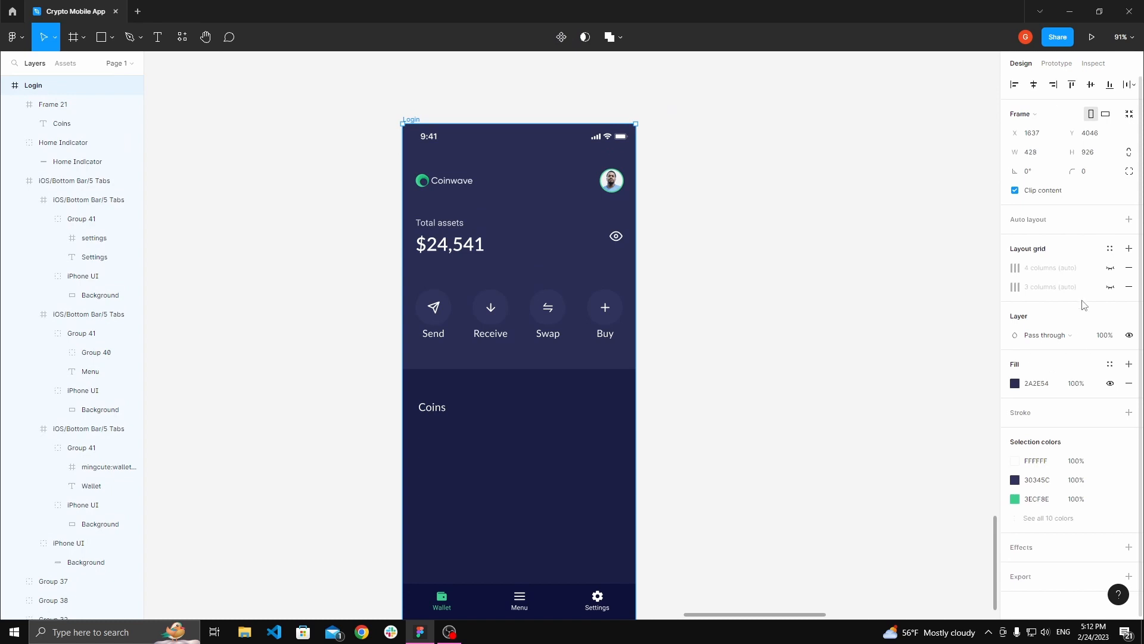
left_click(1111, 289)
Step: Position the Coins text at X 24 and Y 44 within its frame
left_click(685, 335)
key("space")
left_click_drag(676, 336, 735, 274)
scroll(504, 314, "up", 3)
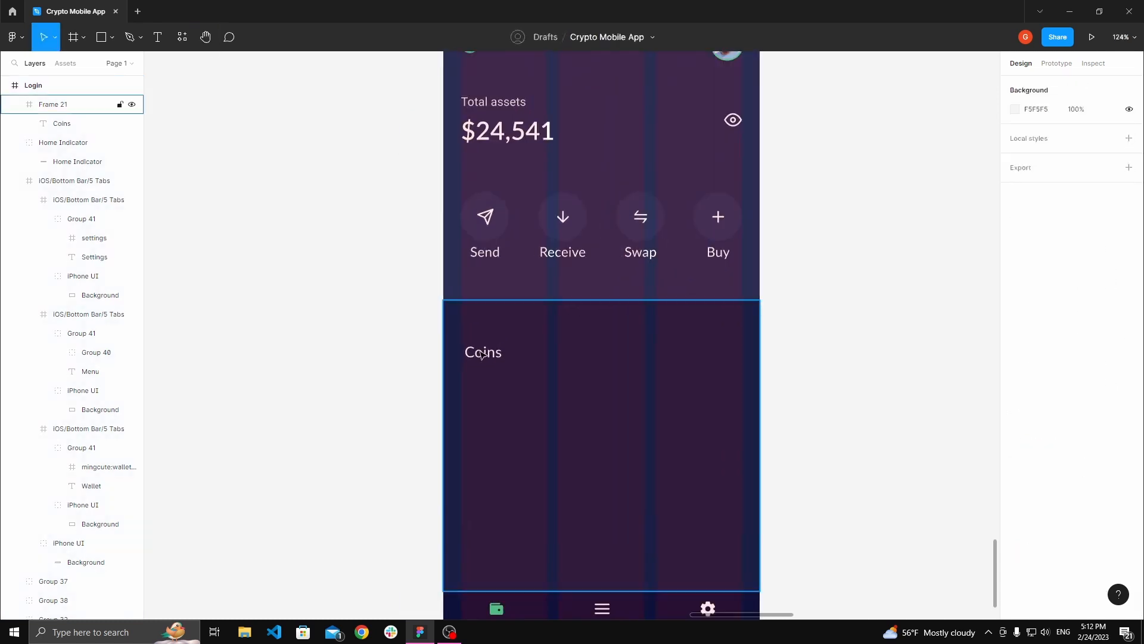
double_click(482, 353)
left_click_drag(482, 349, 479, 339)
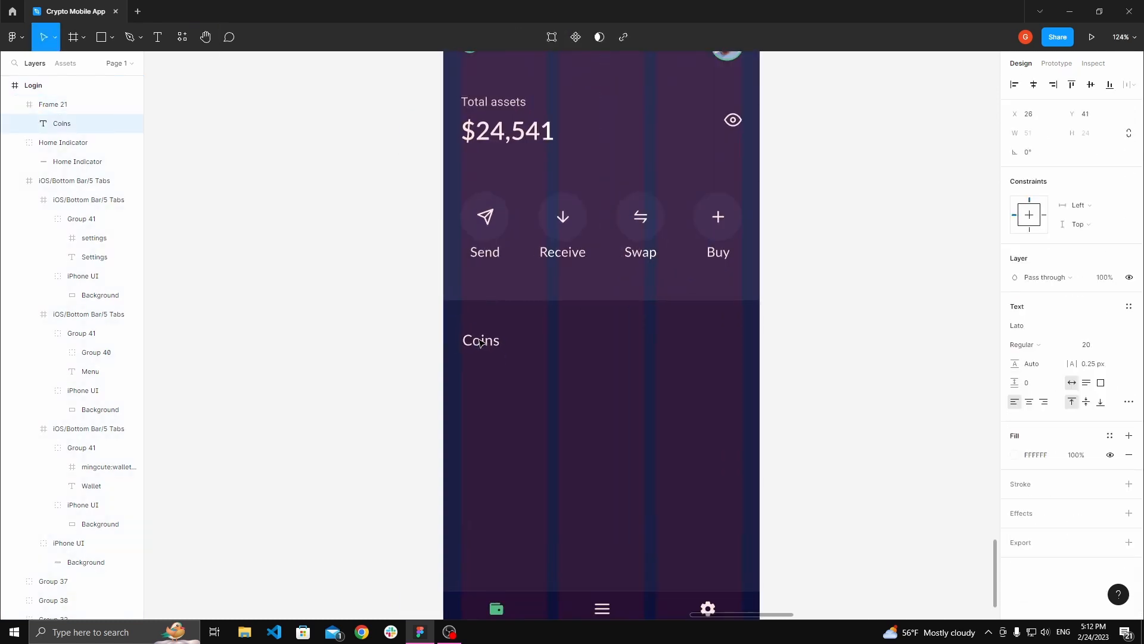
scroll(478, 340, "up", 8)
scroll(475, 348, "up", 5)
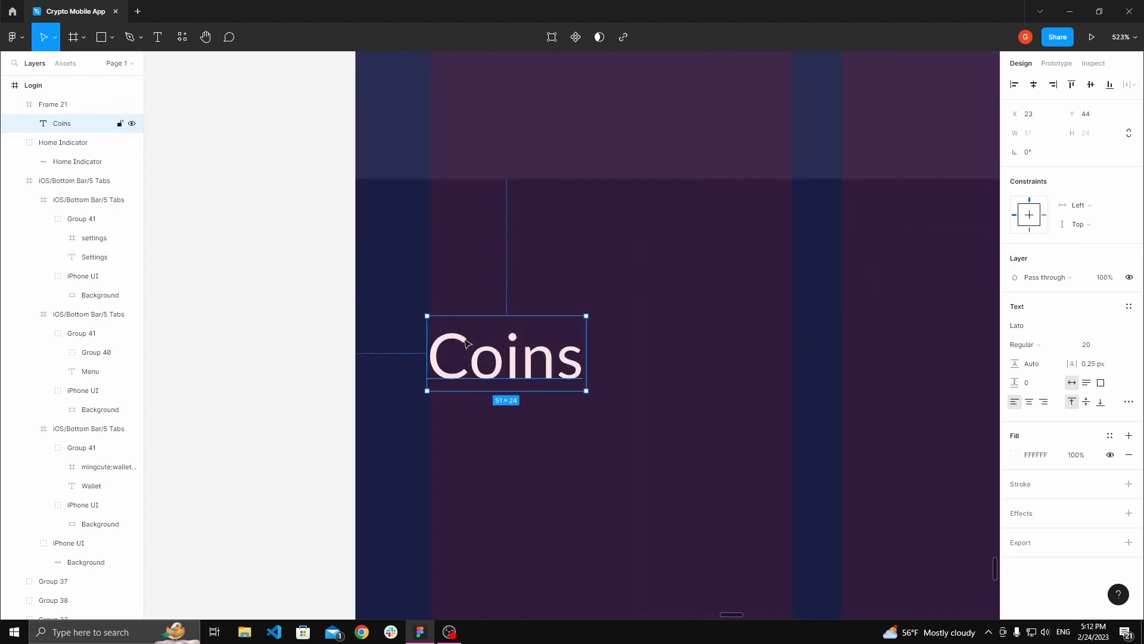
key("Right")
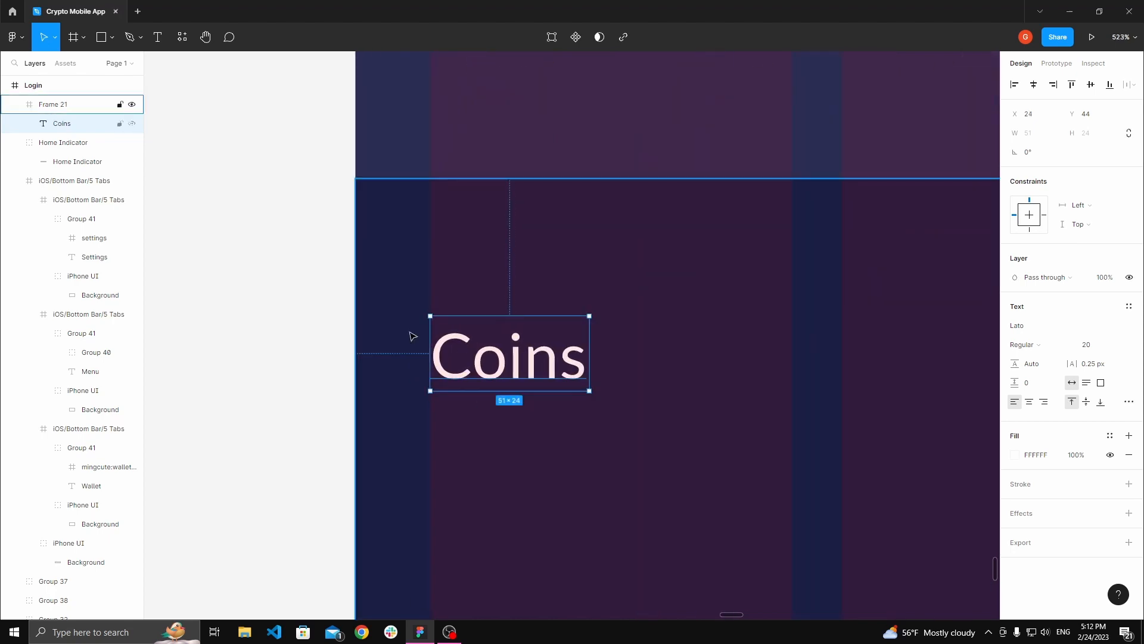
Step: Review the heading text styles on the Text Styles sheet
scroll(400, 321, "down", 4)
left_click(281, 309)
scroll(342, 298, "down", 8)
key("space")
mouse_move(370, 308)
left_mouse_down()
mouse_move(339, 261)
mouse_move(388, 299)
left_mouse_up()
scroll(388, 299, "down", 20)
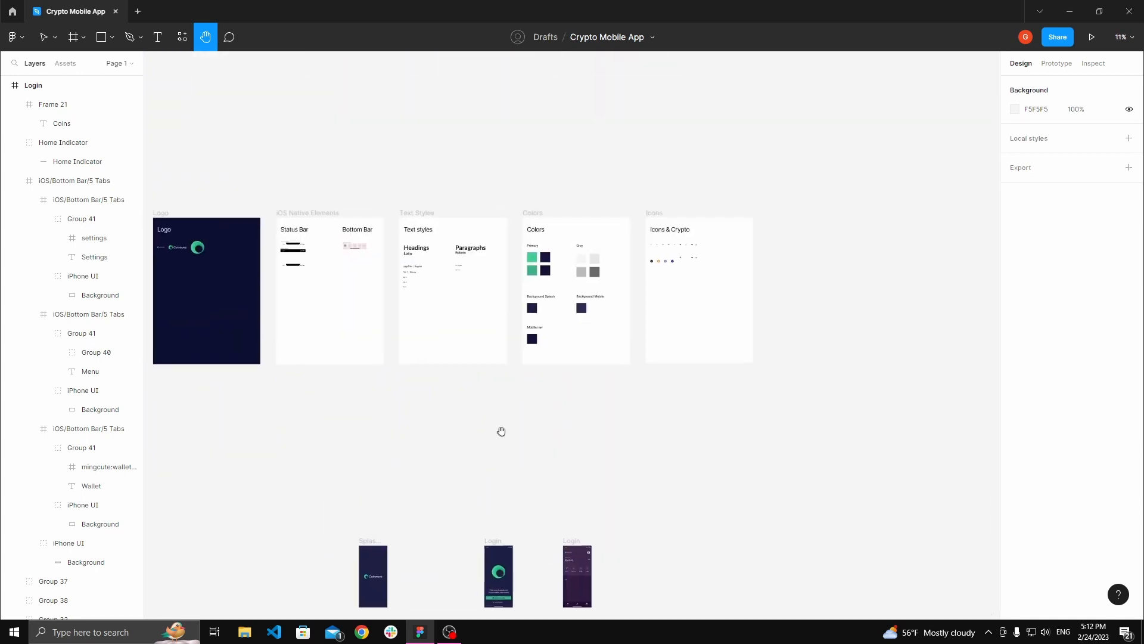
scroll(418, 275, "up", 12)
left_click(401, 318)
left_click(438, 329)
key("space")
left_click_drag(527, 387, 500, 336)
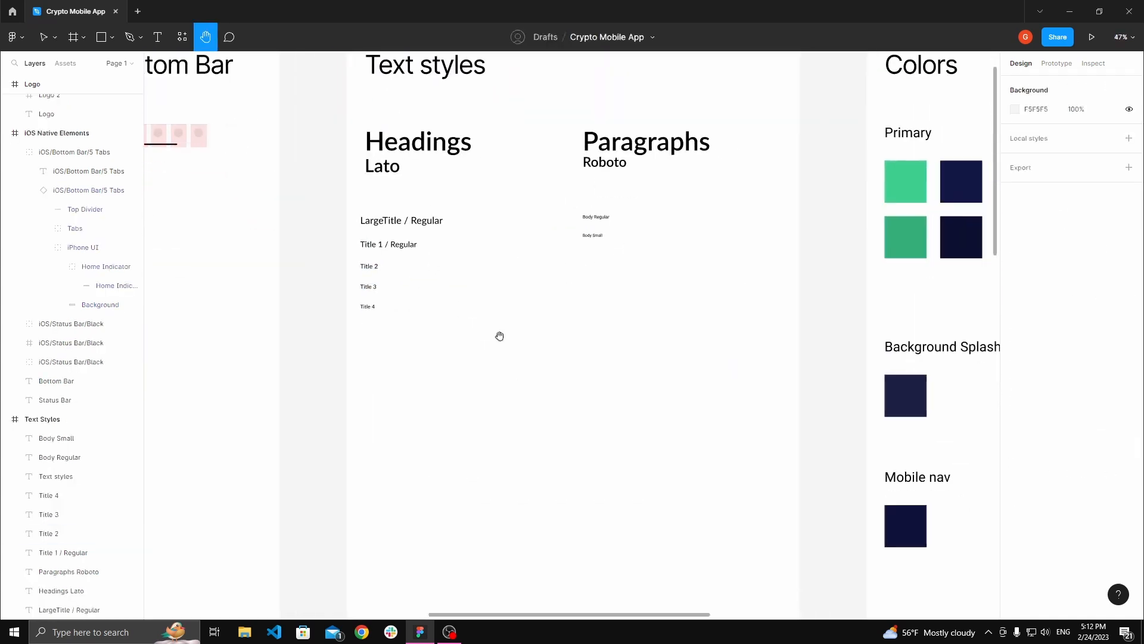
scroll(506, 349, "down", 3)
left_click_drag(616, 472, 454, 257)
left_click_drag(596, 539, 546, 348)
scroll(536, 376, "up", 3)
left_click_drag(551, 435, 578, 320)
scroll(536, 338, "up", 3)
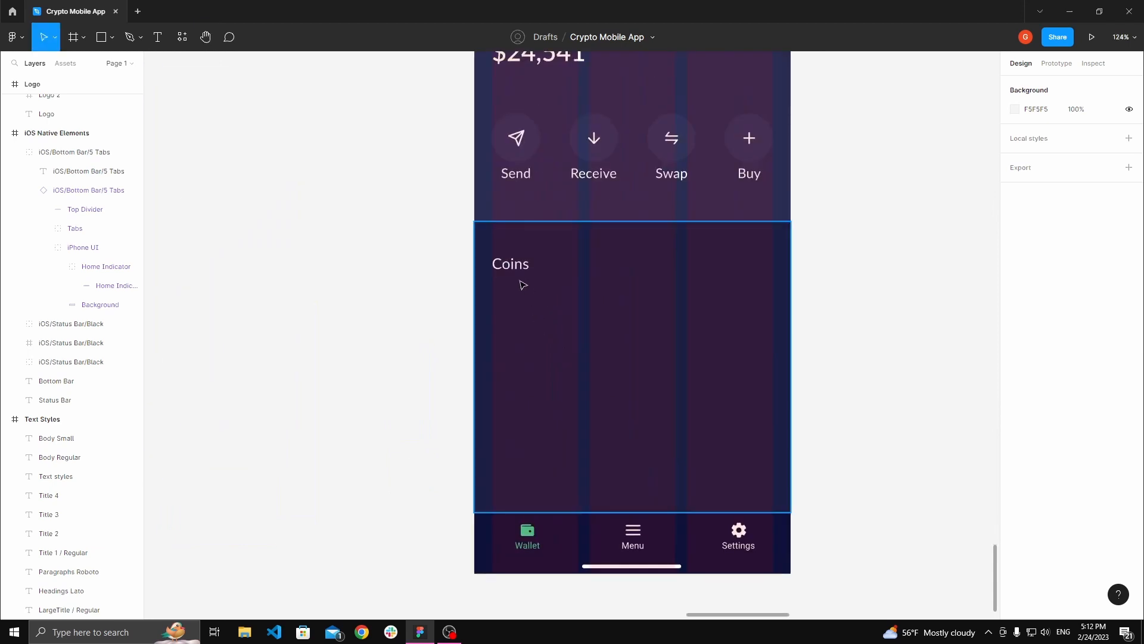
Step: Set the Coins text to 22 size with Auto line height
double_click(515, 268)
left_click(1087, 346)
type("22")
key("Tab")
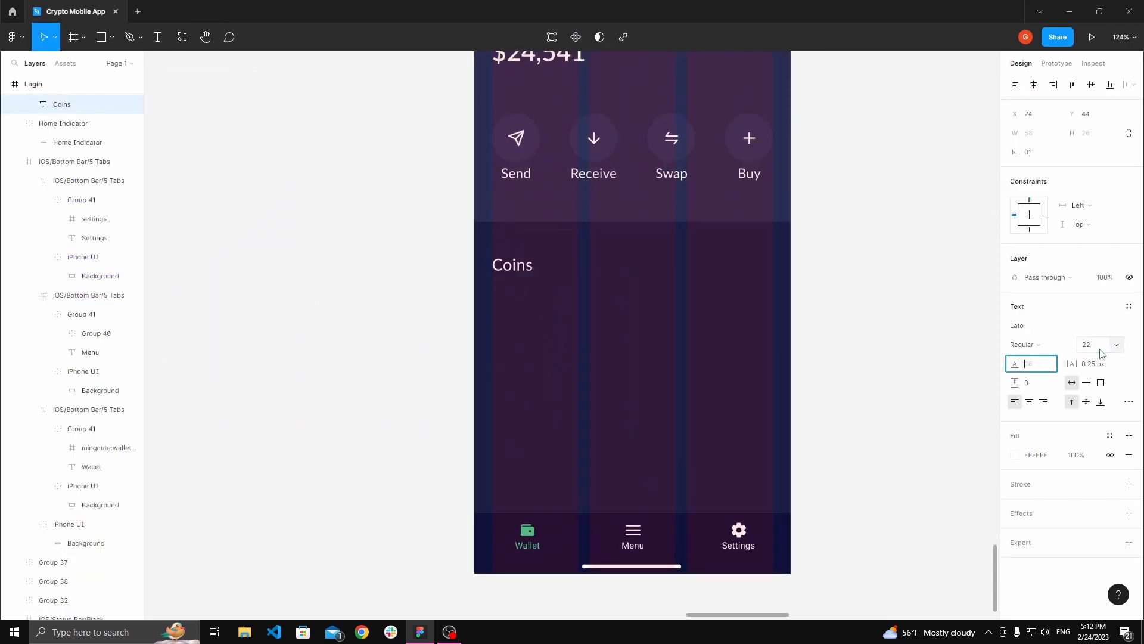
type("Auto")
key("Tab")
left_click(932, 345)
Step: Check the Coins text's spacing from the frame's edges
left_click_drag(544, 239, 518, 317)
scroll(519, 316, "up", 1)
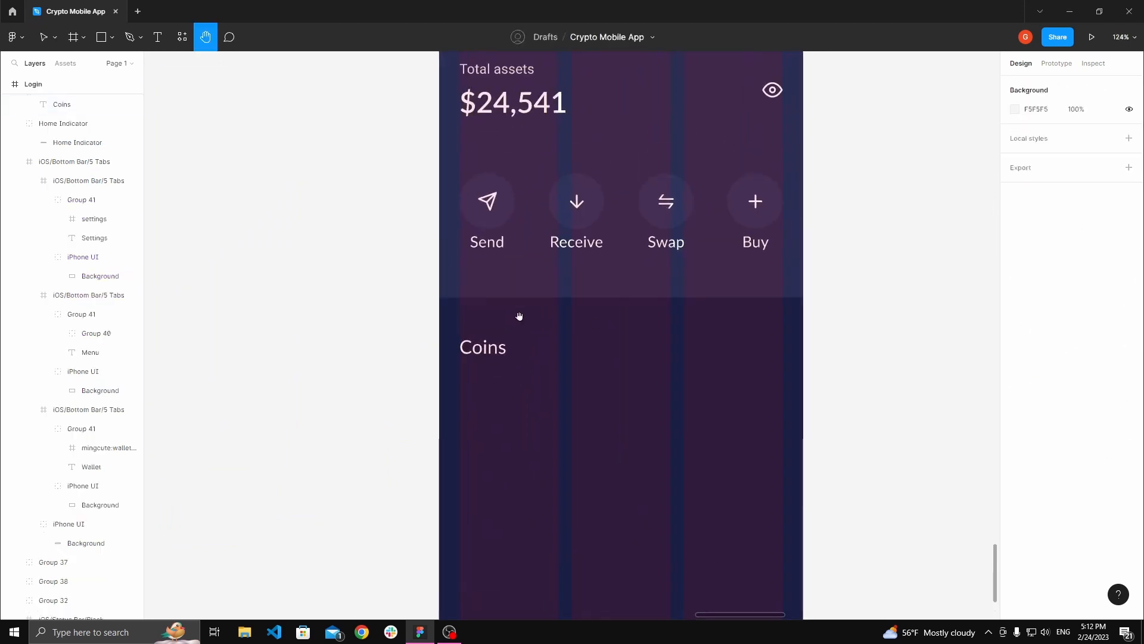
left_click(501, 359)
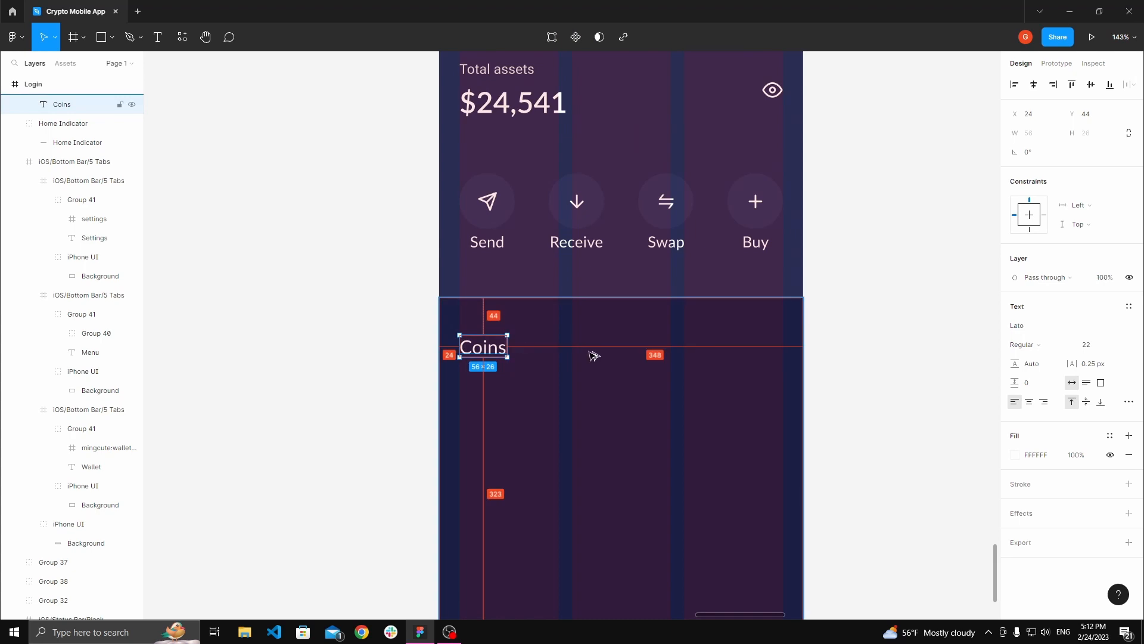
left_click(313, 307)
left_click_drag(509, 364, 472, 288)
double_click(465, 280)
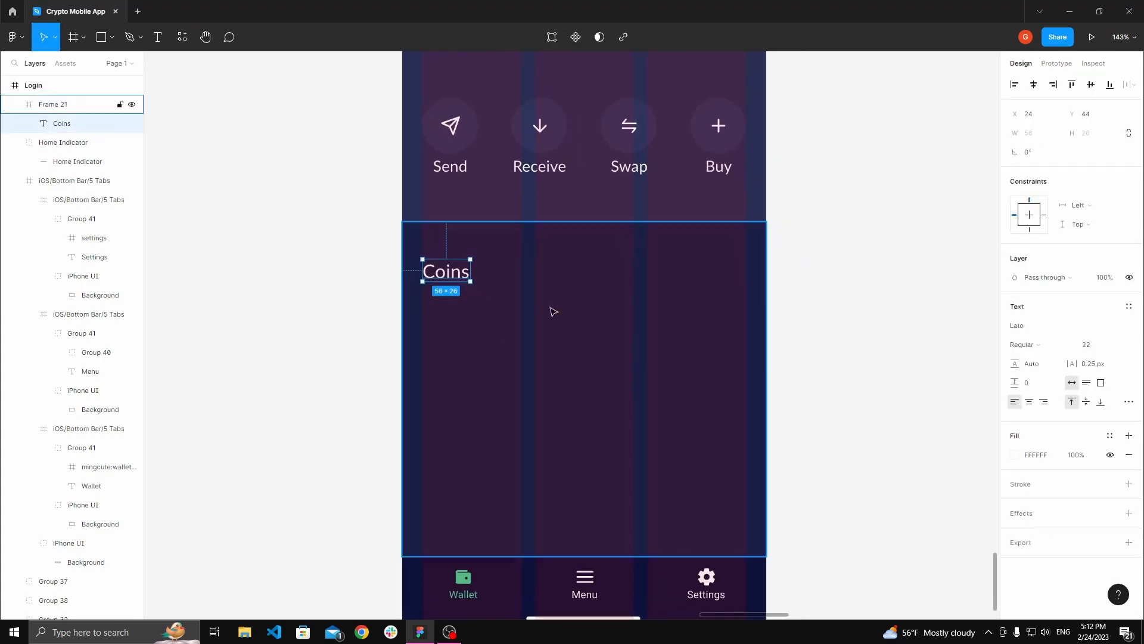
Step: Move the Coins text up to Y 24 within its frame
key("alt")
key("shift+Up")
key("shift+Up")
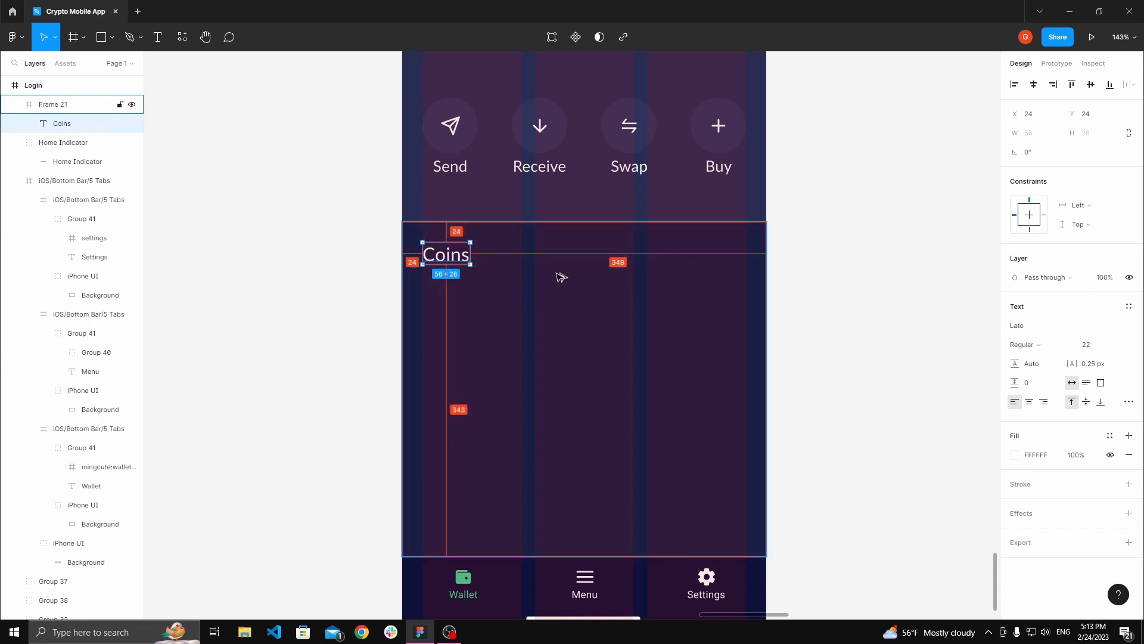
Step: Hide the Login frame's 3-column layout grid
left_click(299, 261)
left_click_drag(299, 261, 330, 346)
scroll(310, 322, "down", 3)
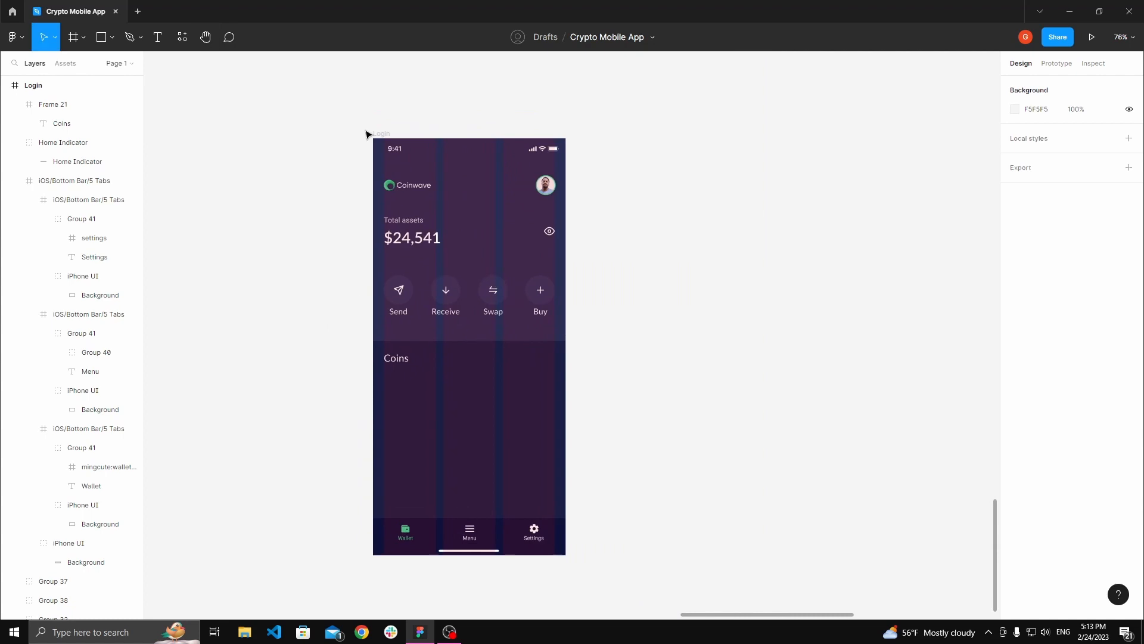
left_click(384, 136)
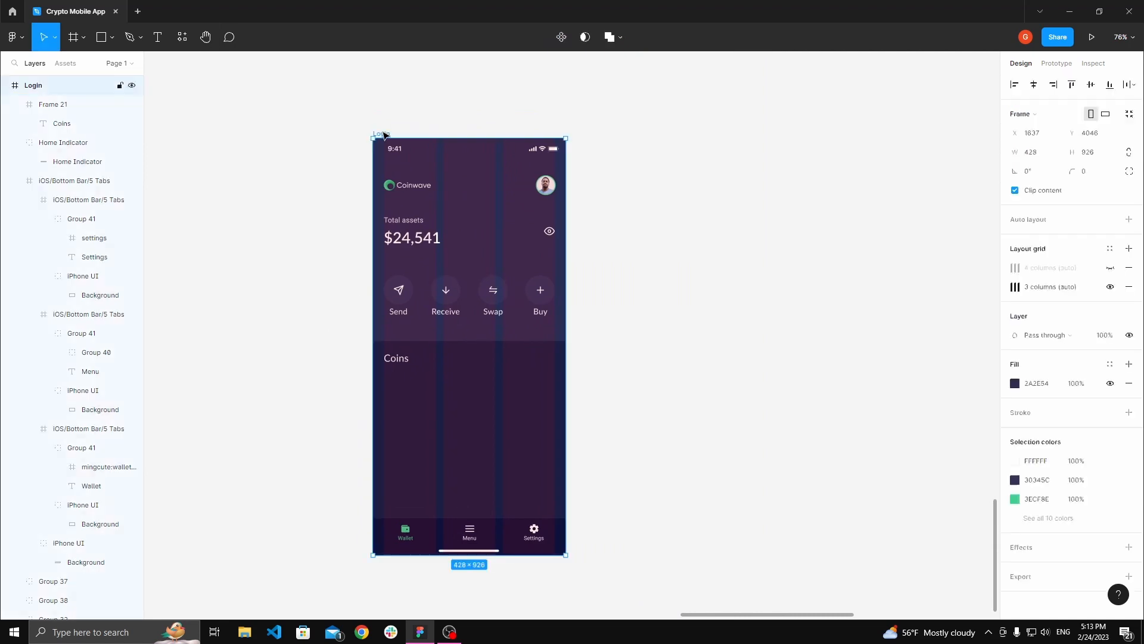
left_click(1109, 287)
Step: Duplicate the Coins text to its right and change the copy's text to Collectibles
left_click(638, 350)
left_click_drag(638, 350, 698, 313)
scroll(531, 328, "up", 3)
double_click(398, 324)
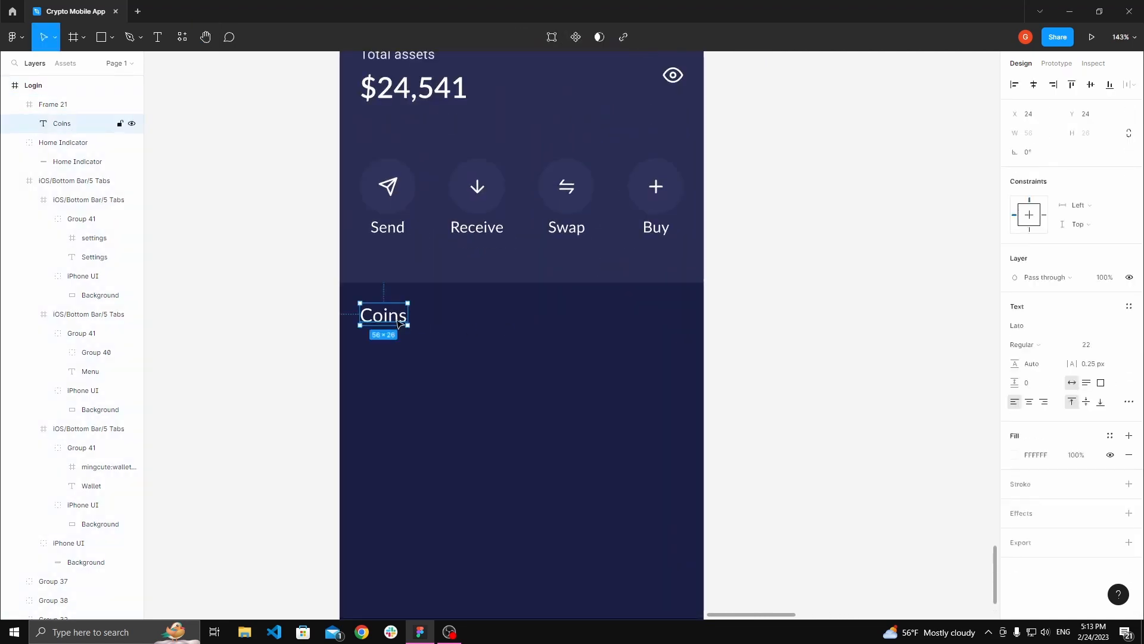
left_click_drag(394, 320, 484, 319)
double_click(480, 317)
type("C")
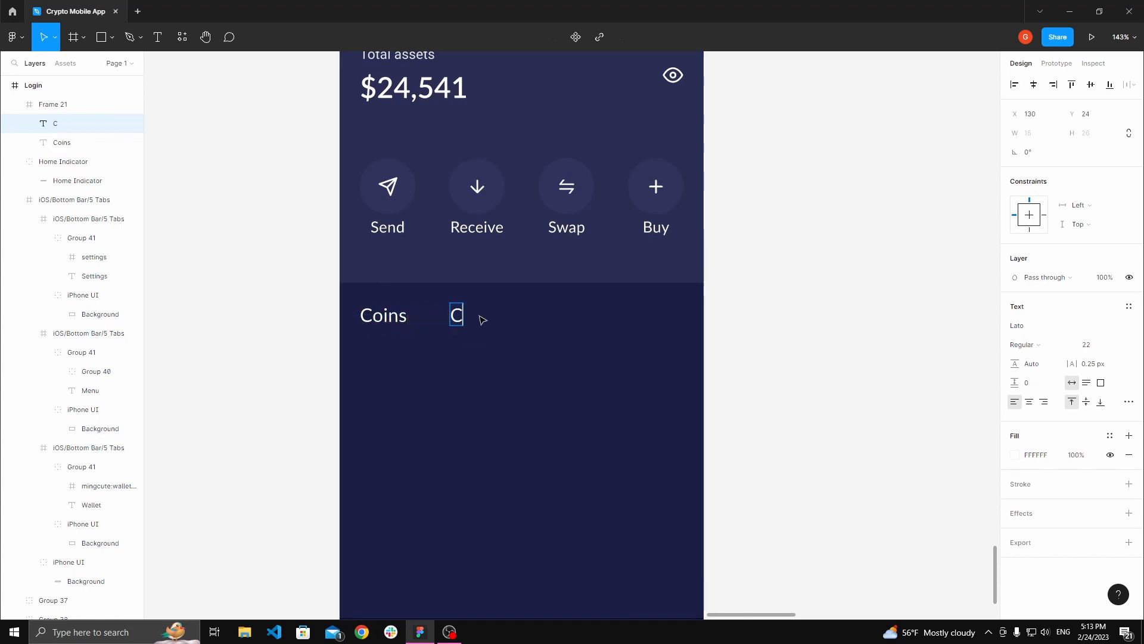
type("ollectible")
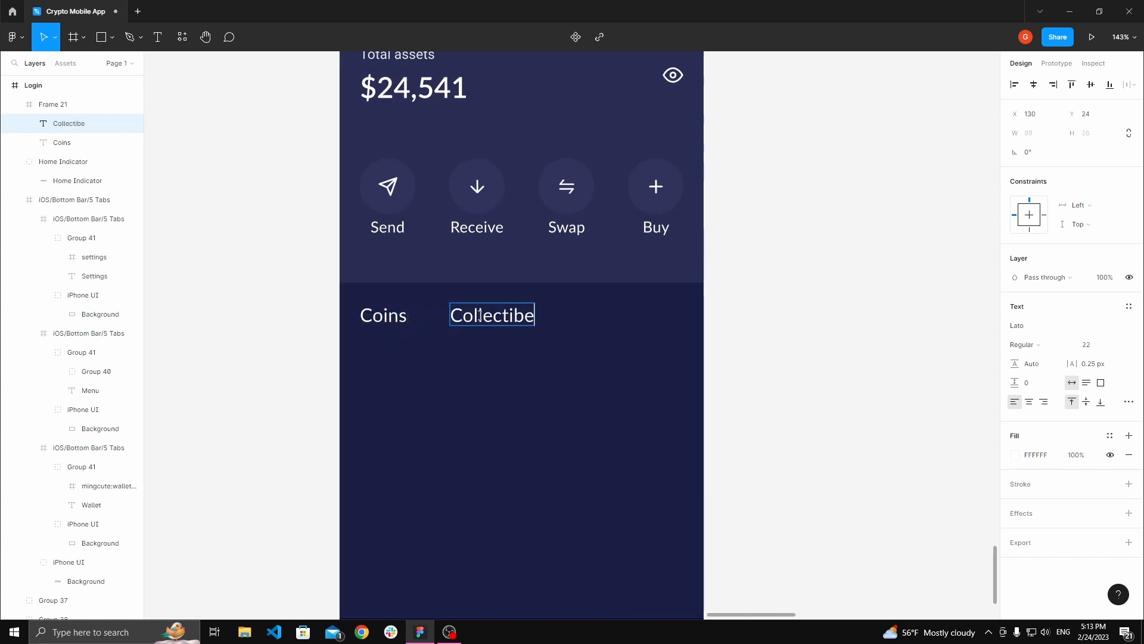
type("s")
key("BackSpace")
key("BackSpace")
type("les")
key("Escape")
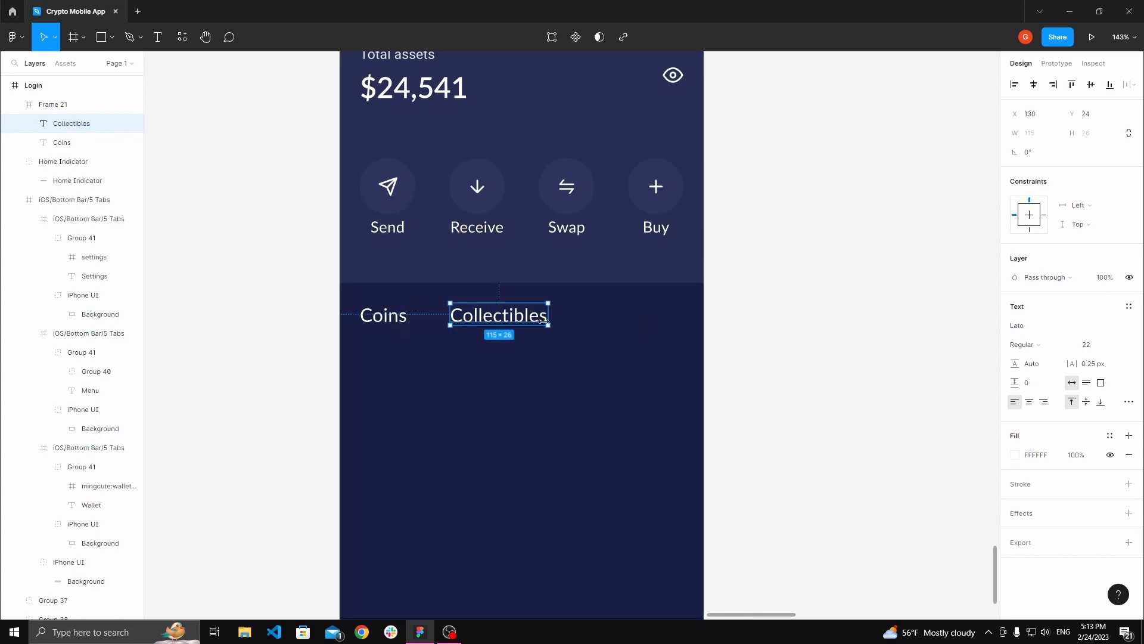
Step: Duplicate the Collectibles text further right and change the copy's text to History
left_click_drag(530, 322, 651, 325)
double_click(639, 324)
type("History")
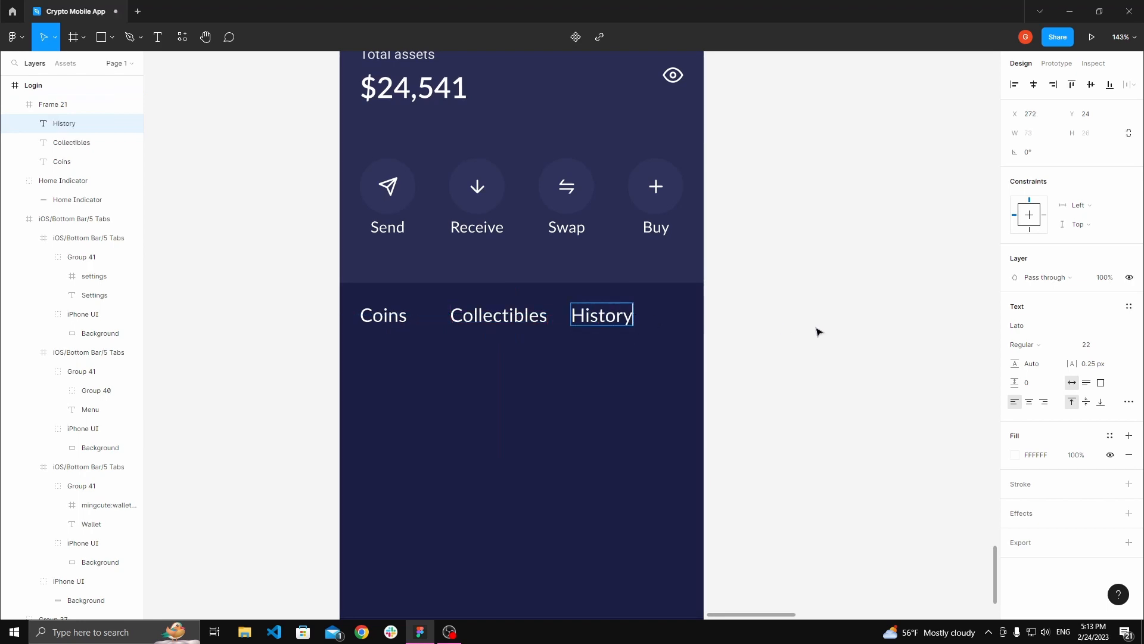
left_click(764, 332)
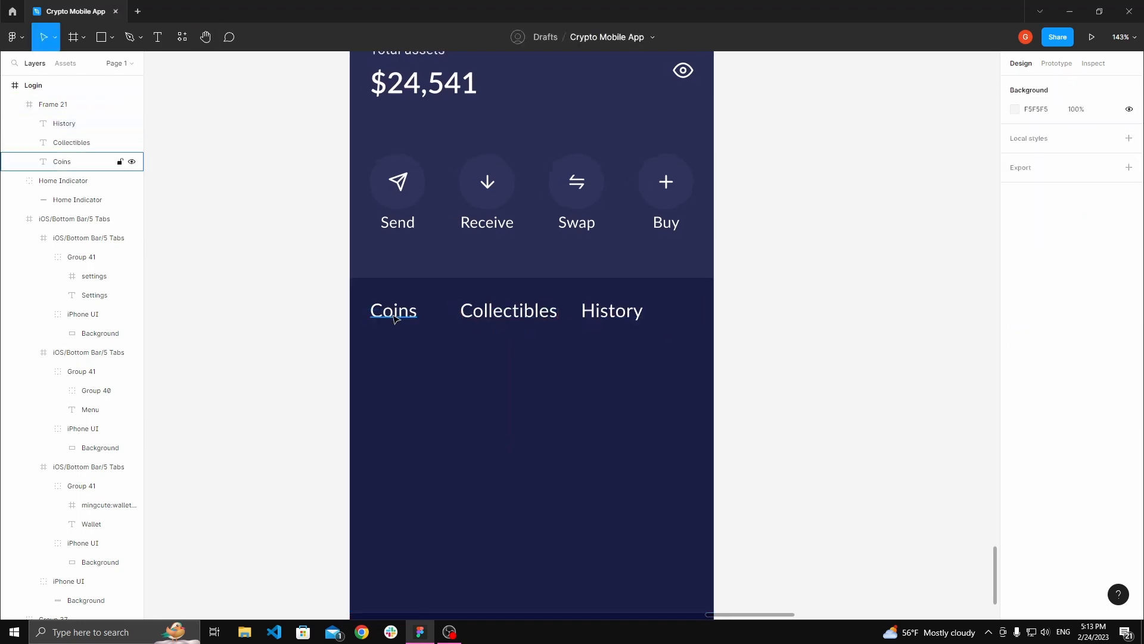
Step: Distribute the Coins, Collectibles and History labels with even horizontal spacing
left_click(395, 311)
left_click(508, 311, "shift")
left_click(613, 311, "shift")
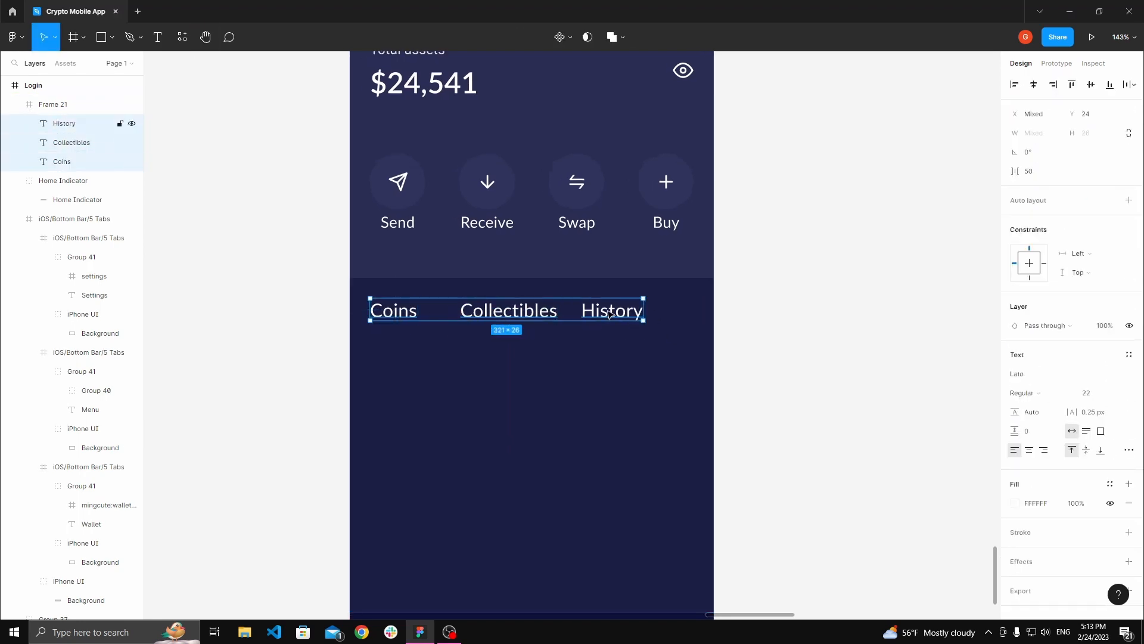
left_click(1131, 86)
left_click(861, 95)
left_click(396, 311)
left_click(558, 313, "shift")
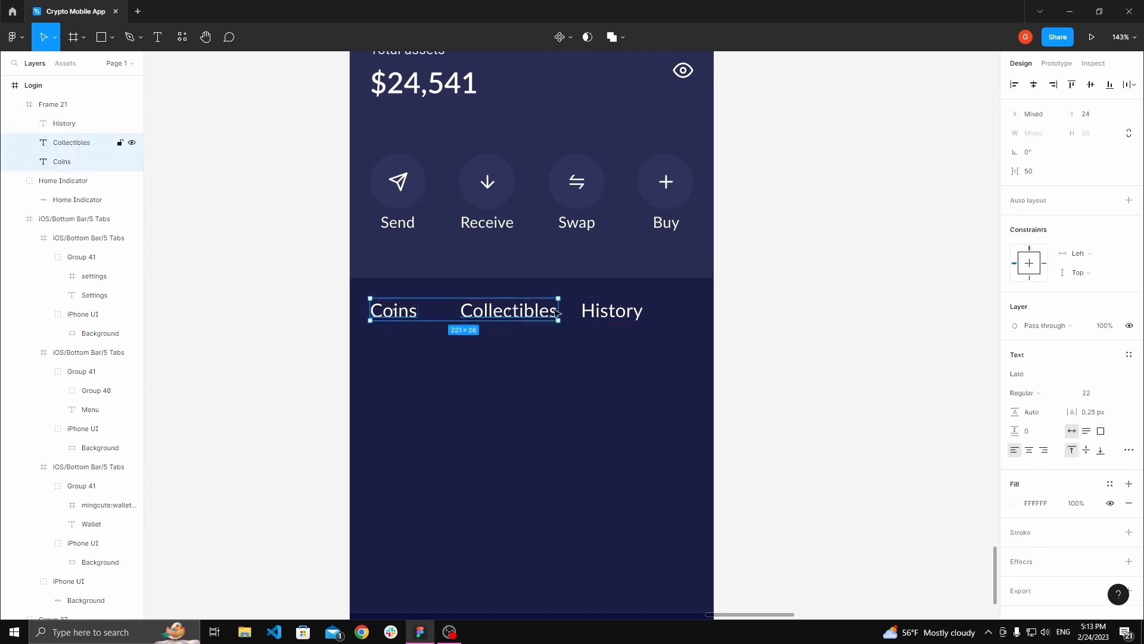
left_click(612, 310, "shift")
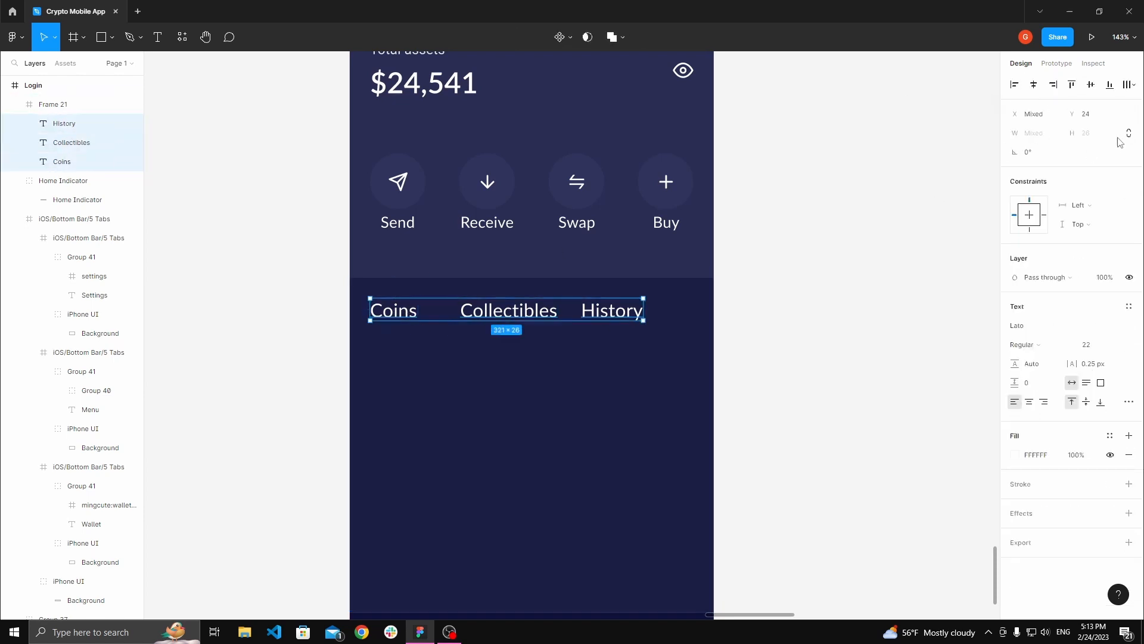
left_click(1131, 86)
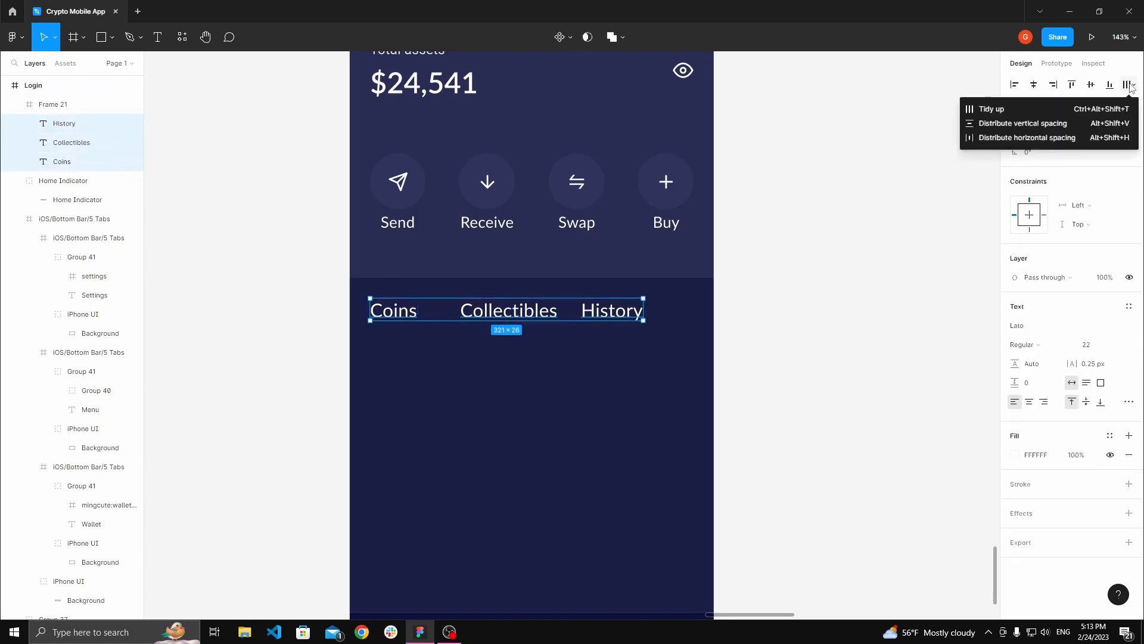
left_click(1035, 138)
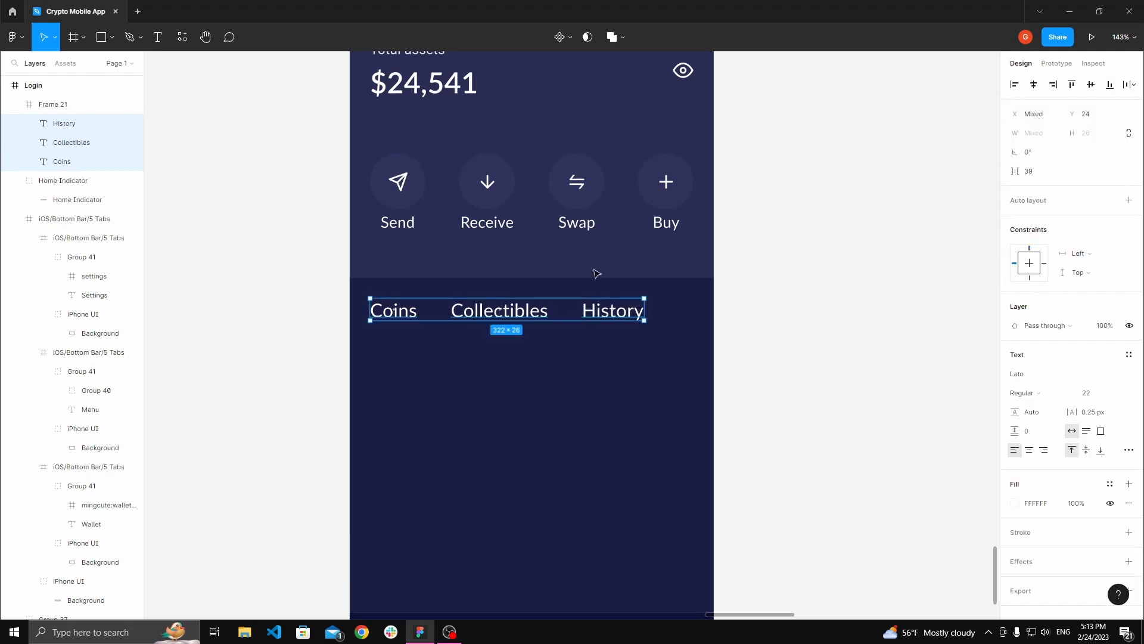
Step: Set the spacing between the three labels to 40
scroll(447, 318, "up", 5)
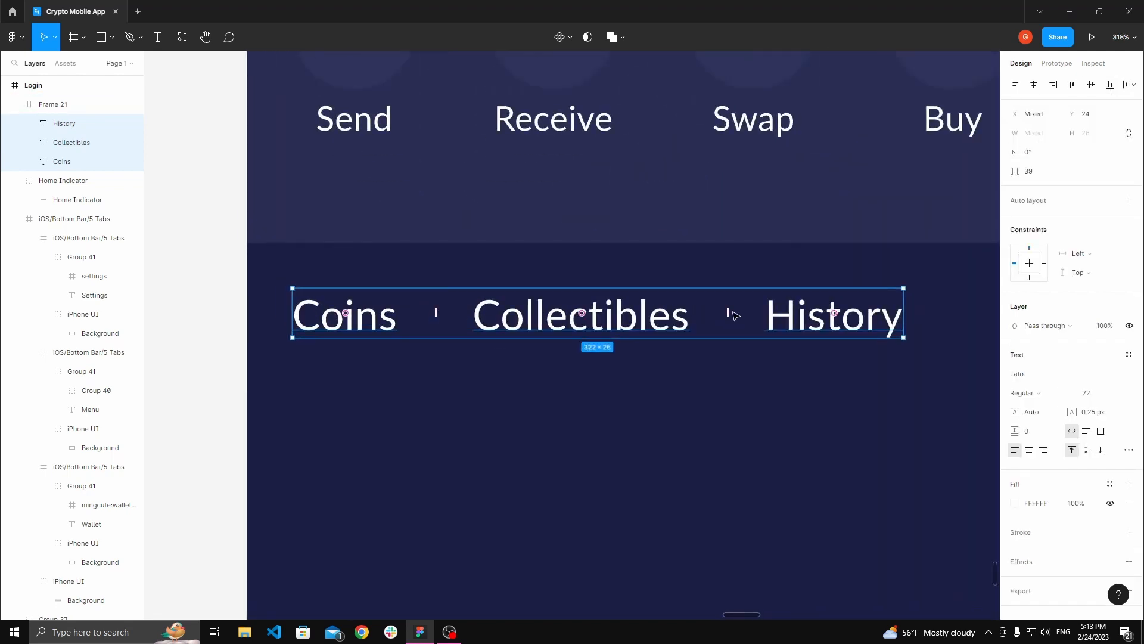
scroll(735, 315, "down", 5)
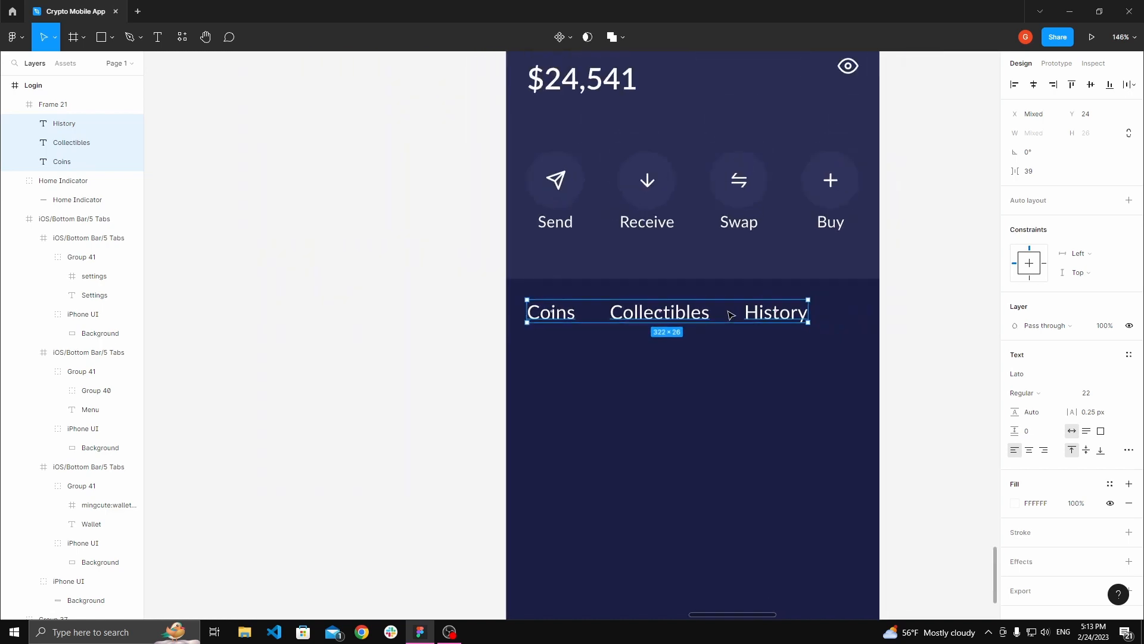
left_click(1048, 172)
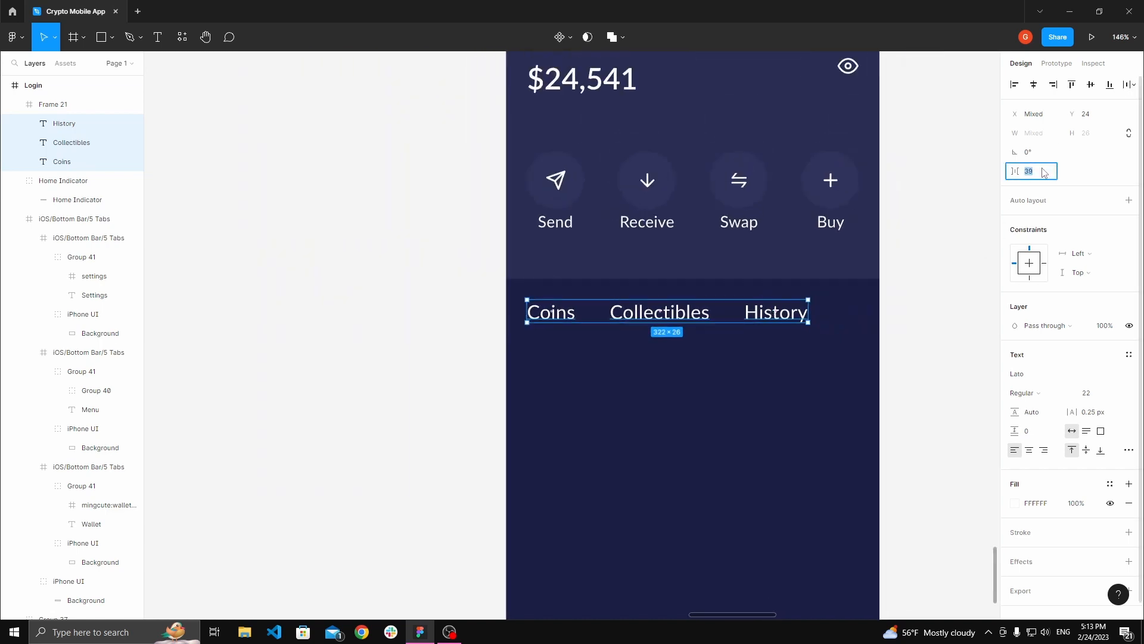
type("40")
left_click(891, 258)
left_click_drag(892, 258, 805, 260)
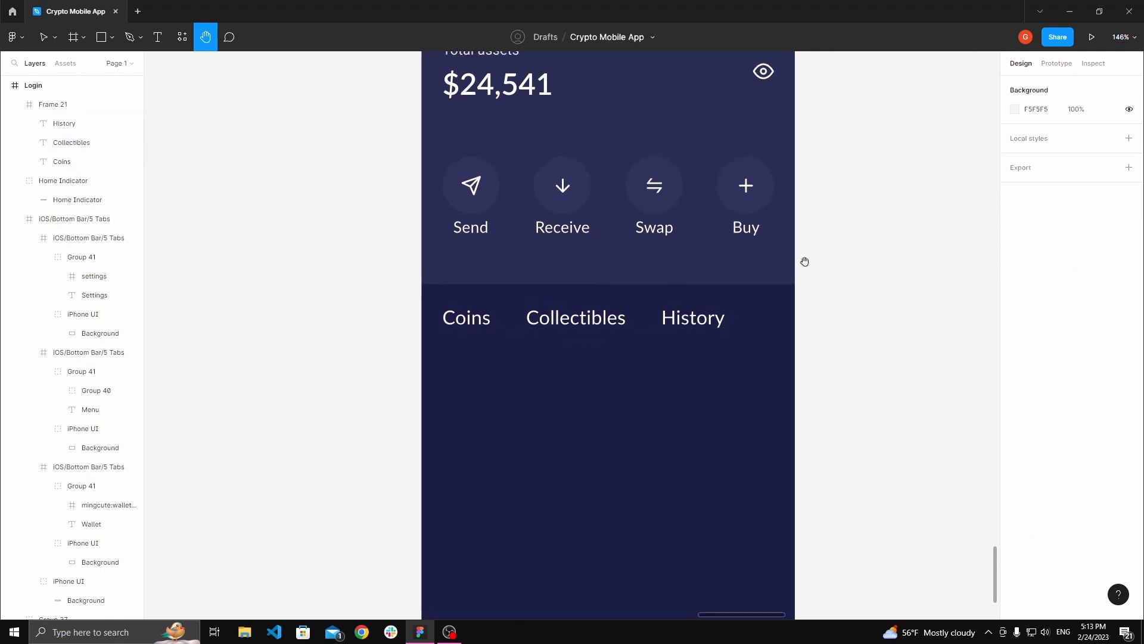
Step: Draw a horizontal line under the Coins text, spanning its 56 width
double_click(465, 320)
scroll(465, 320, "up", 5)
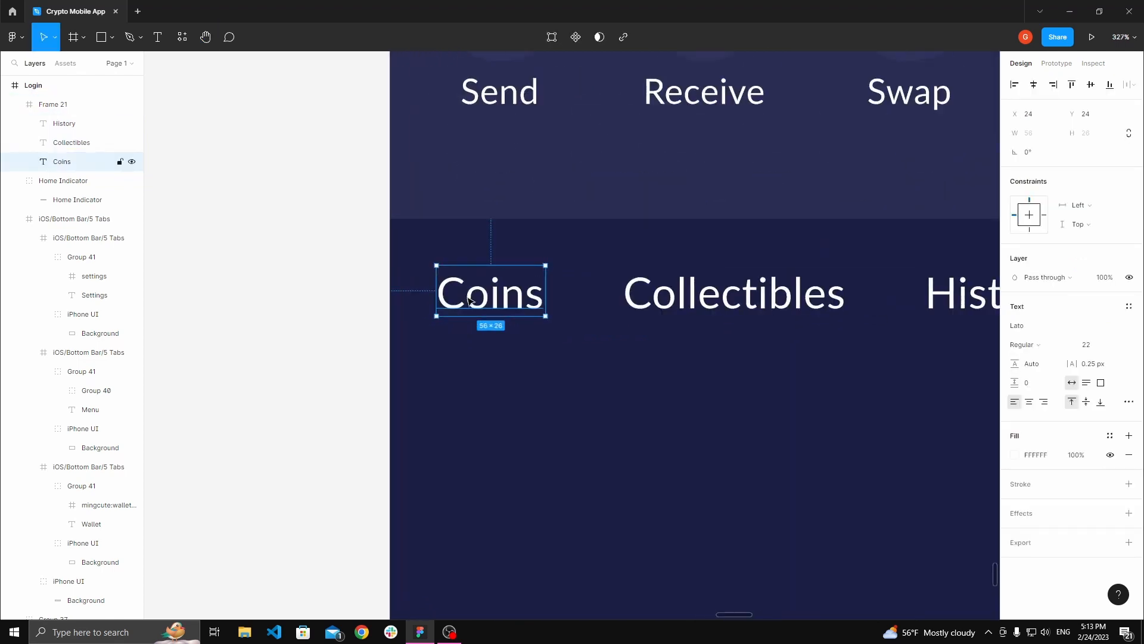
scroll(470, 301, "up", 3)
key("l")
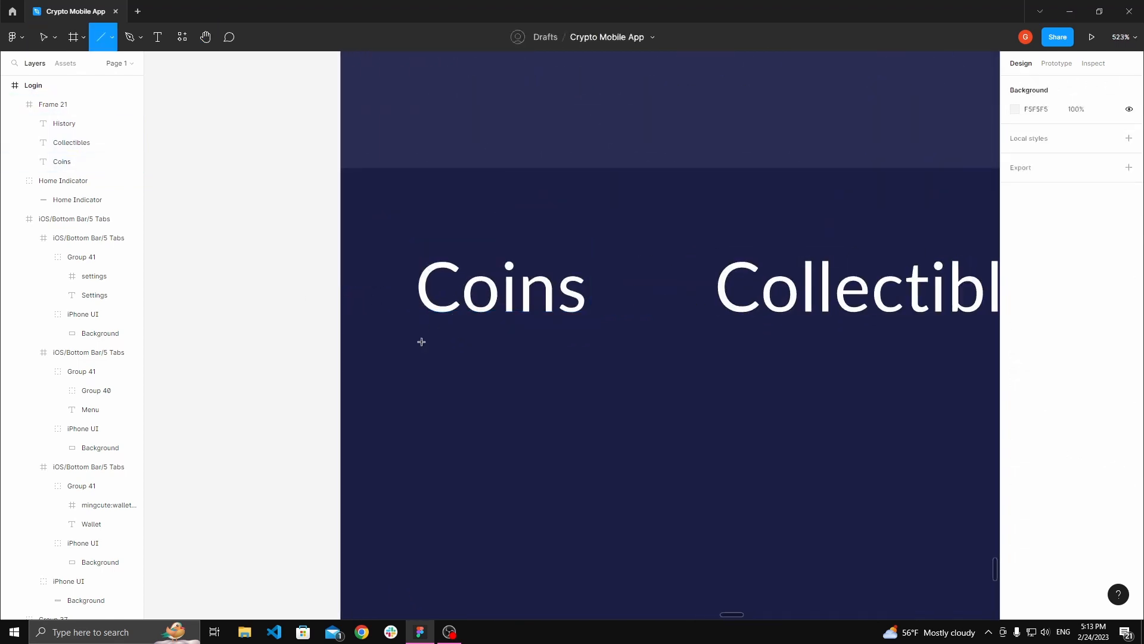
scroll(424, 341, "up", 2)
key("v")
double_click(484, 292)
scroll(471, 327, "up", 1)
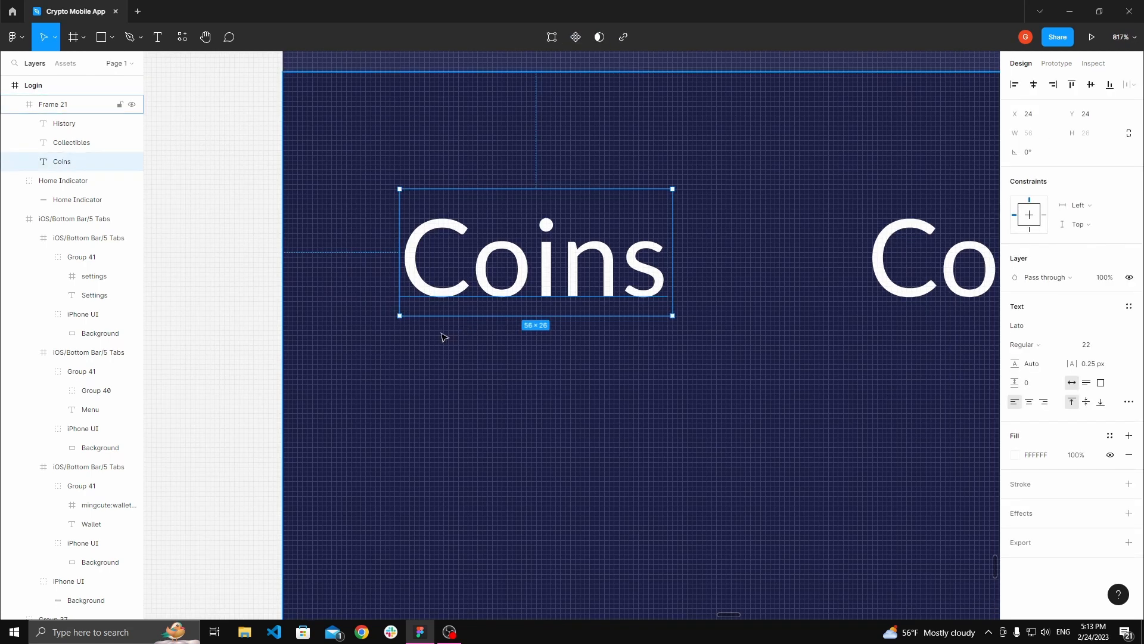
key("l")
left_click_drag(402, 326, 671, 337)
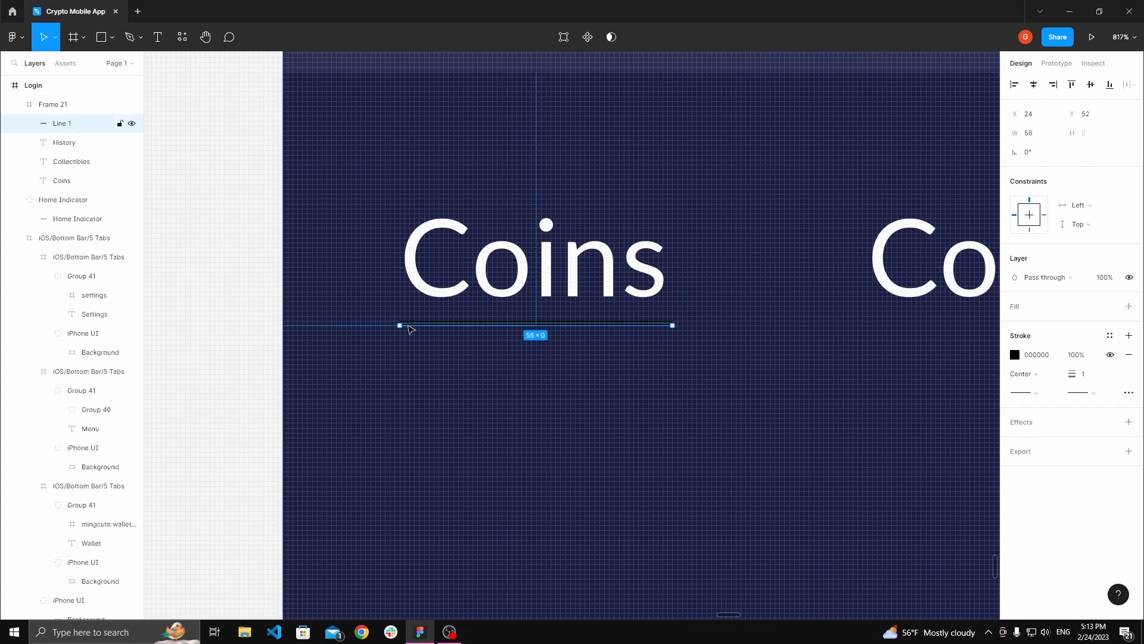
left_click_drag(400, 326, 399, 326)
Step: Set the line's stroke weight to 3 and move it down to Y 54
left_click(1083, 374)
type("2")
key("Return")
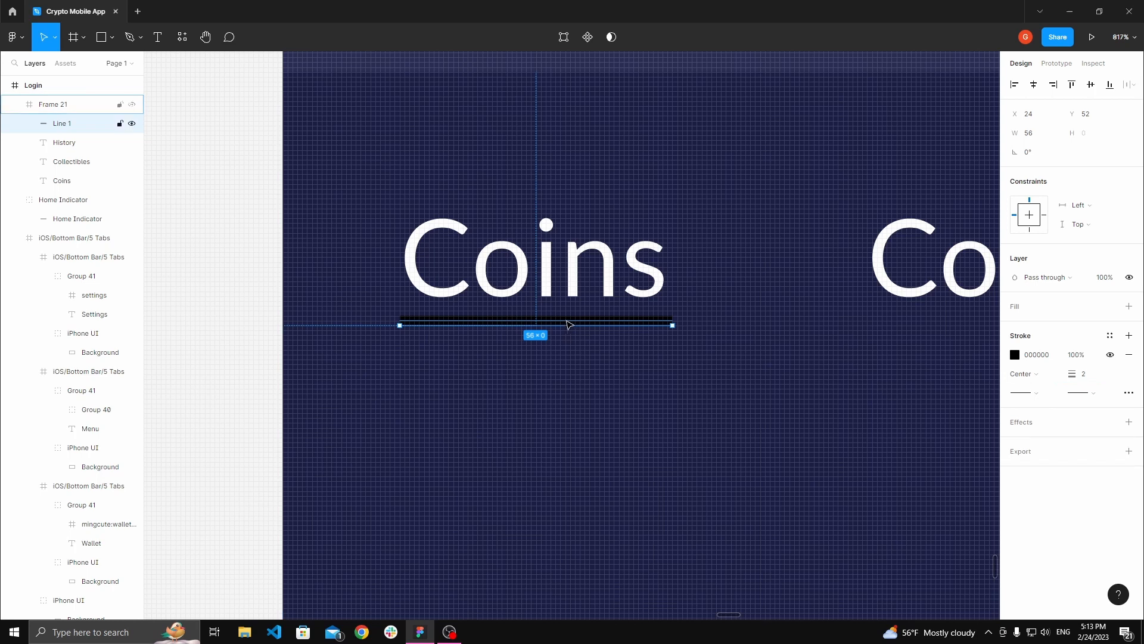
left_click_drag(568, 323, 571, 333)
left_click(1083, 373)
type("3")
key("Return")
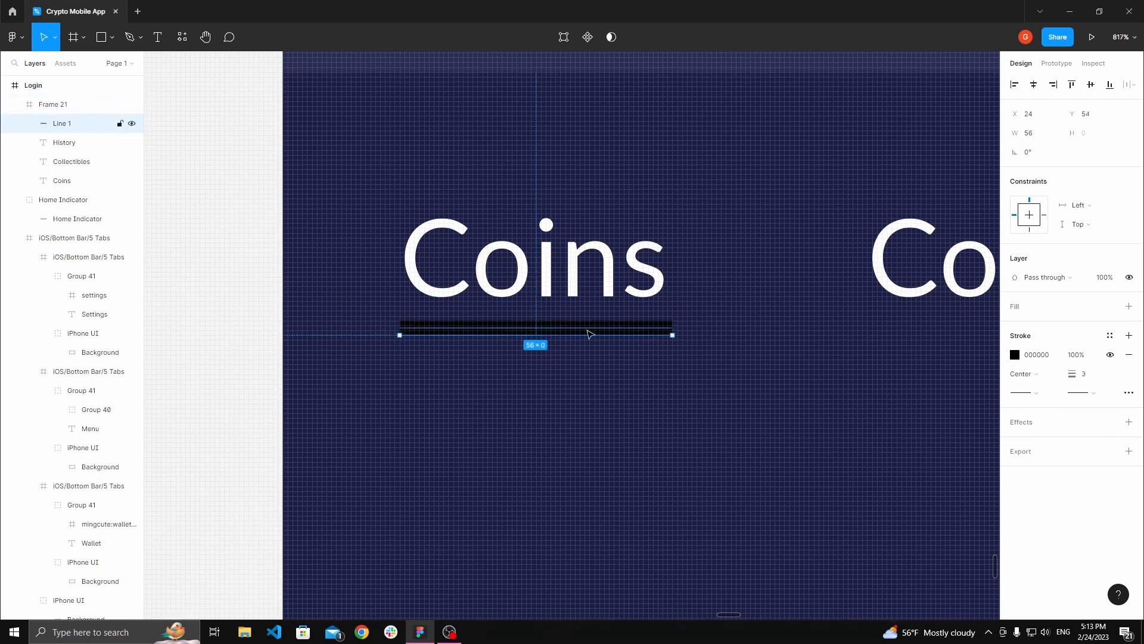
Step: Change the line's stroke colour to white FFFFFF
key("Escape")
double_click(644, 334)
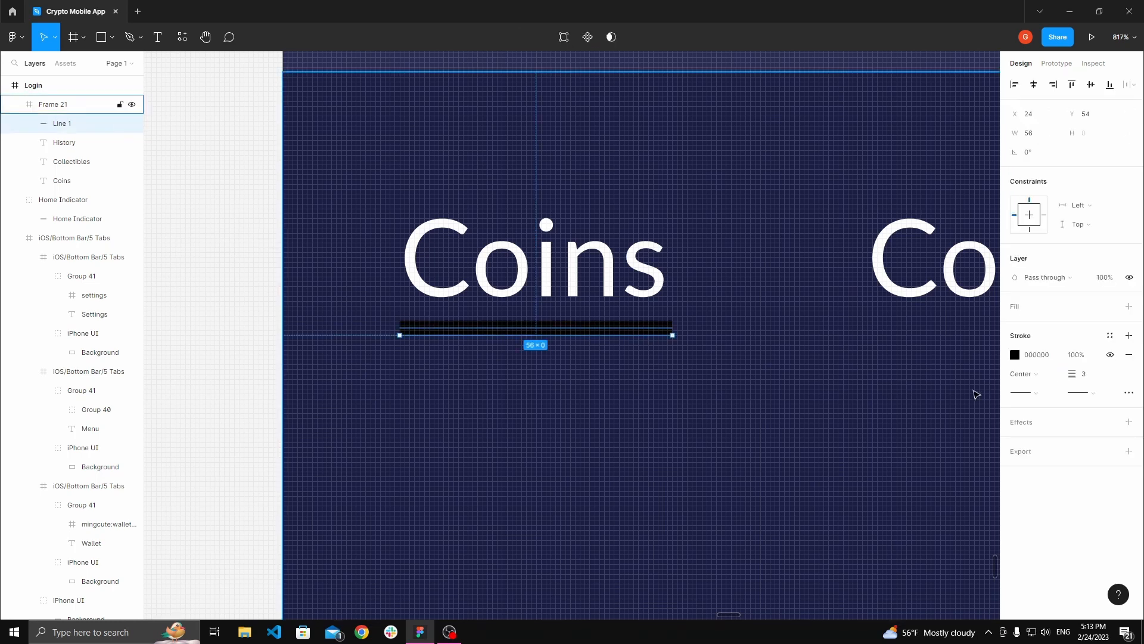
left_click(1015, 355)
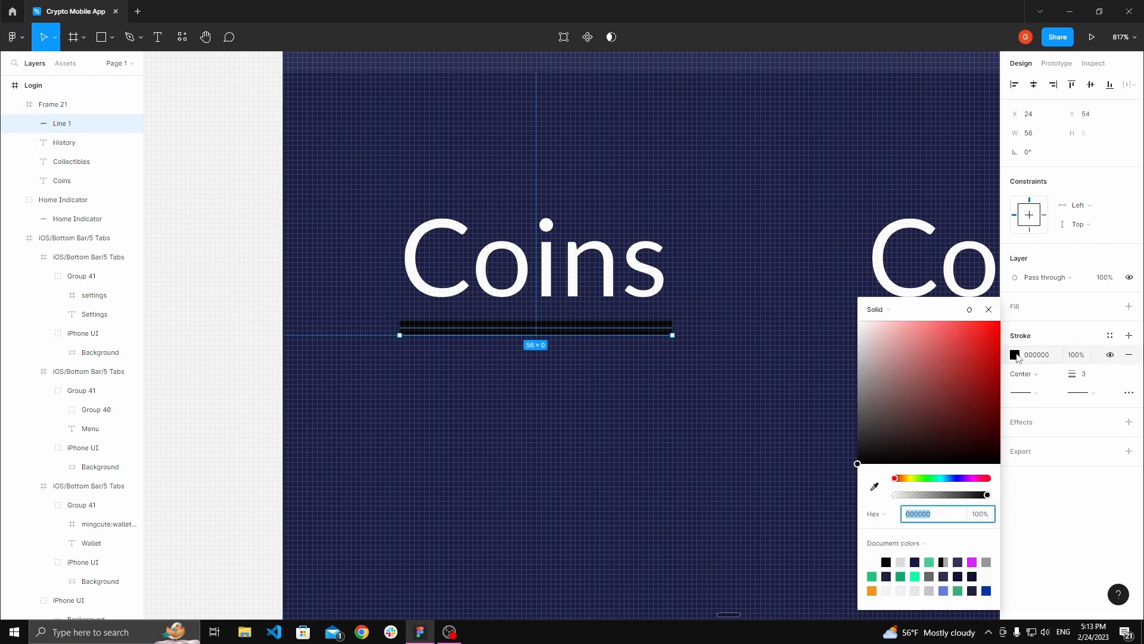
left_click(1015, 356)
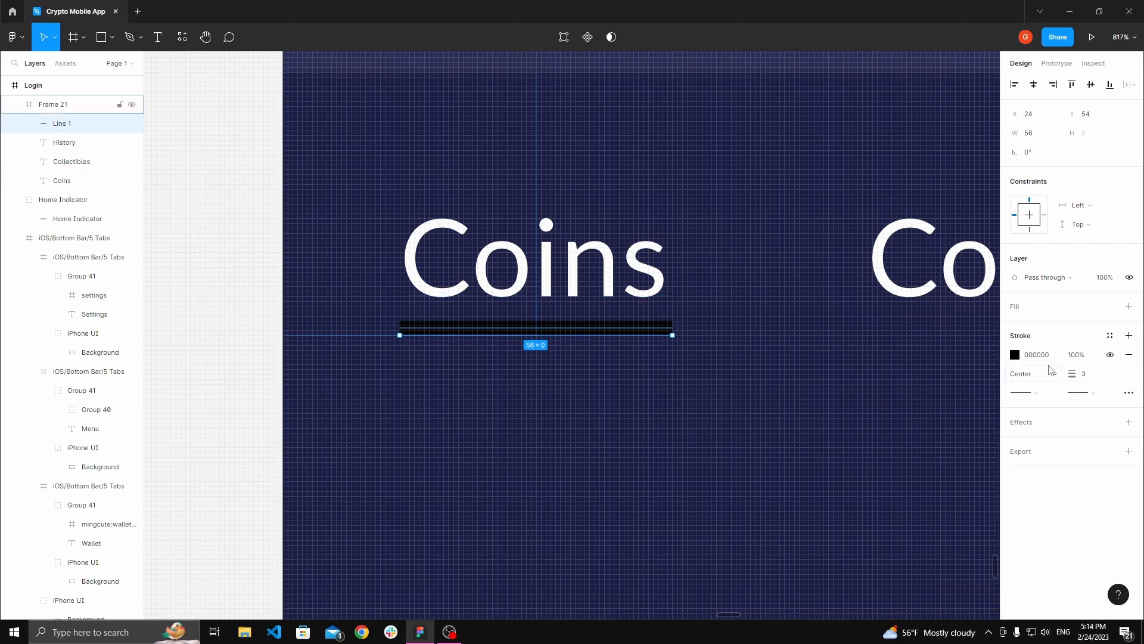
left_click(1016, 356)
left_click_drag(969, 357, 829, 301)
left_click(248, 262)
left_click_drag(248, 261, 179, 323)
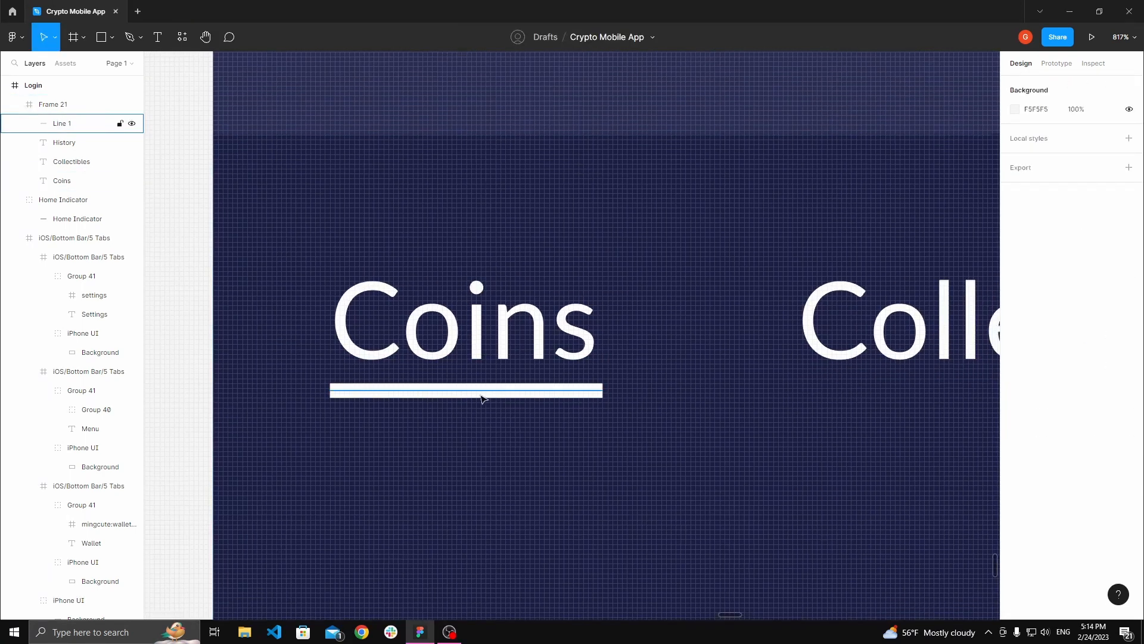
Step: Give the line round end caps
left_click(481, 393)
left_click(1036, 395)
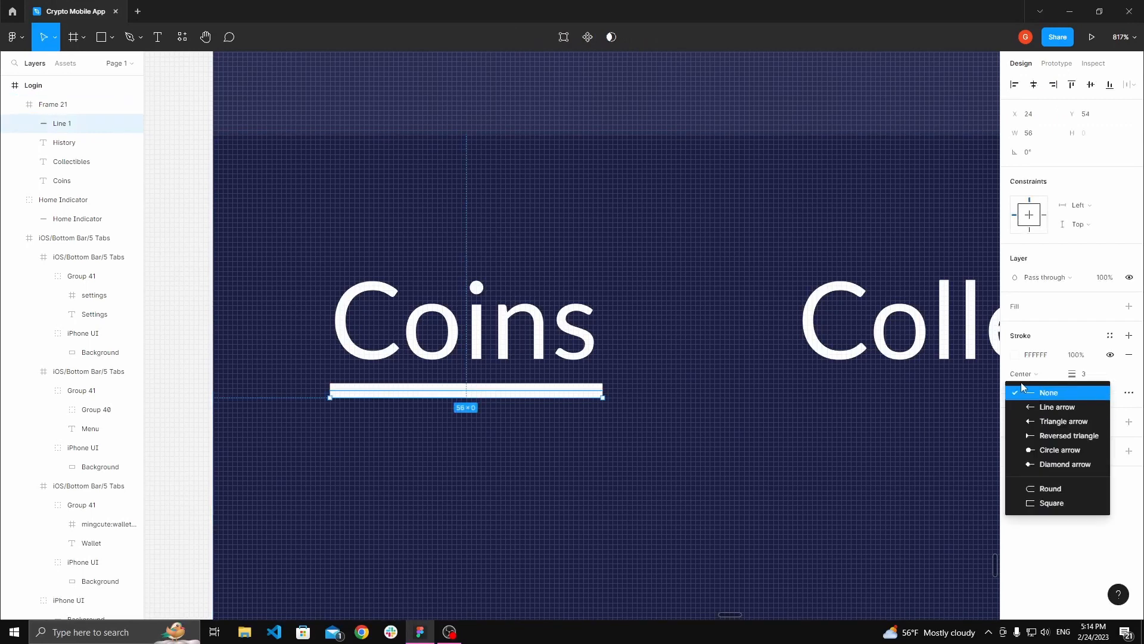
left_click(1052, 489)
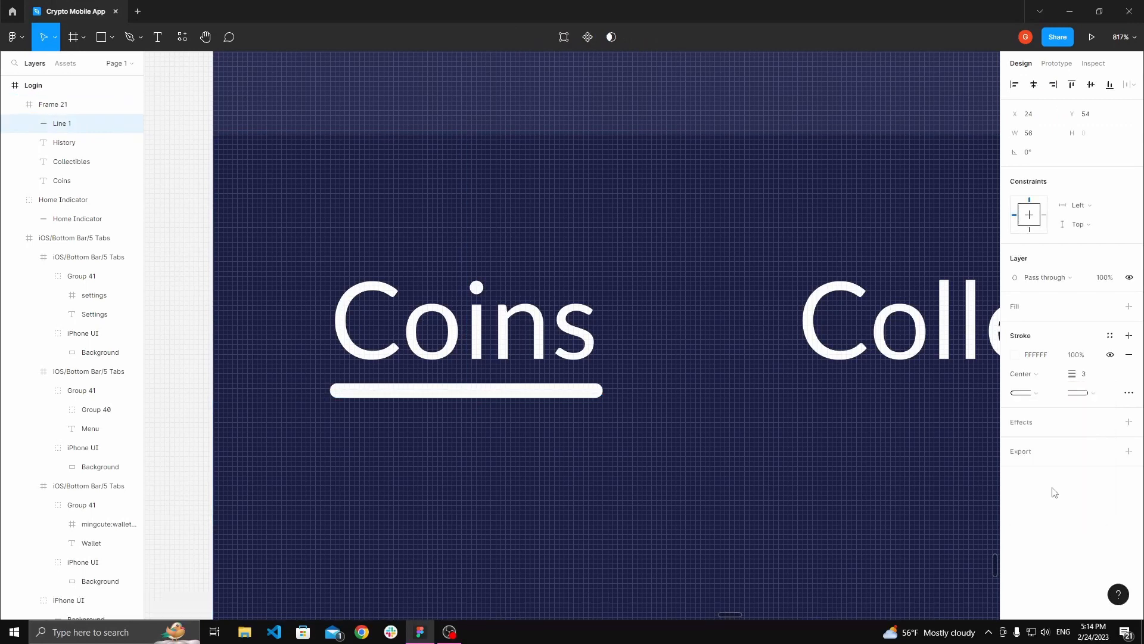
Step: Select the Coins text with its underline and fill them with the primary green 3ECFBE using the eyedropper
key("alt")
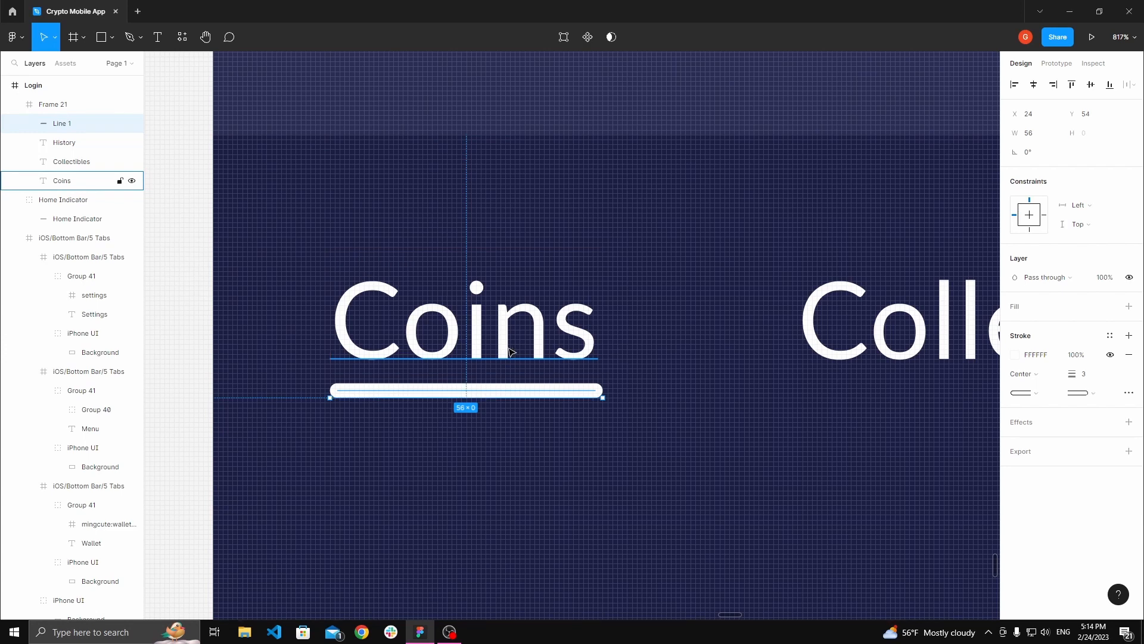
left_click(509, 351, "shift")
scroll(509, 352, "down", 15)
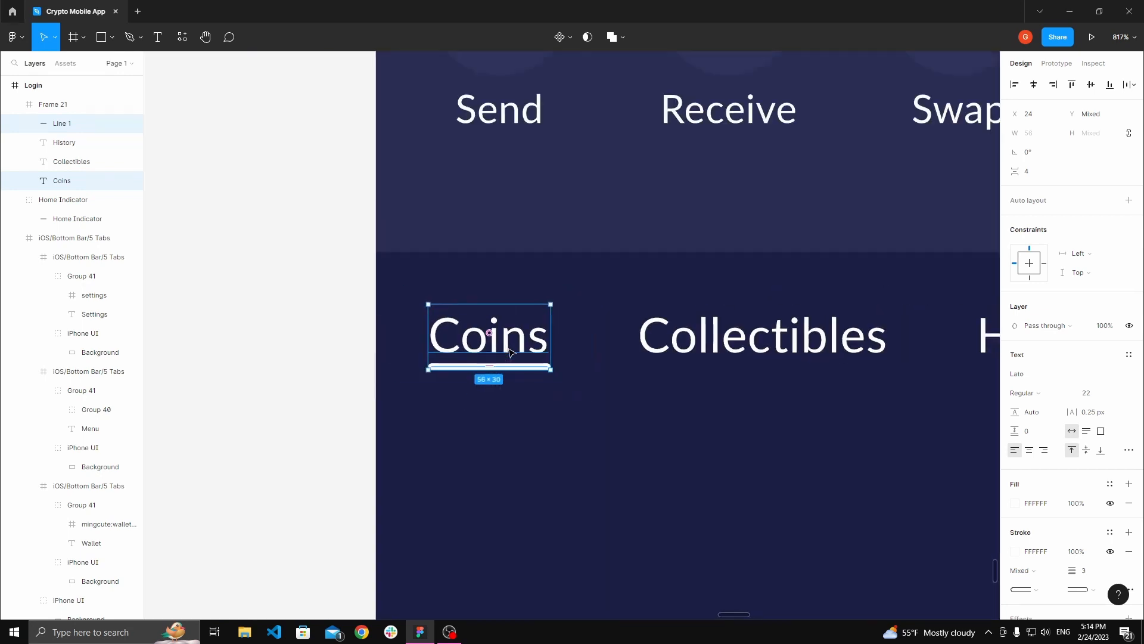
scroll(561, 216, "up", 3)
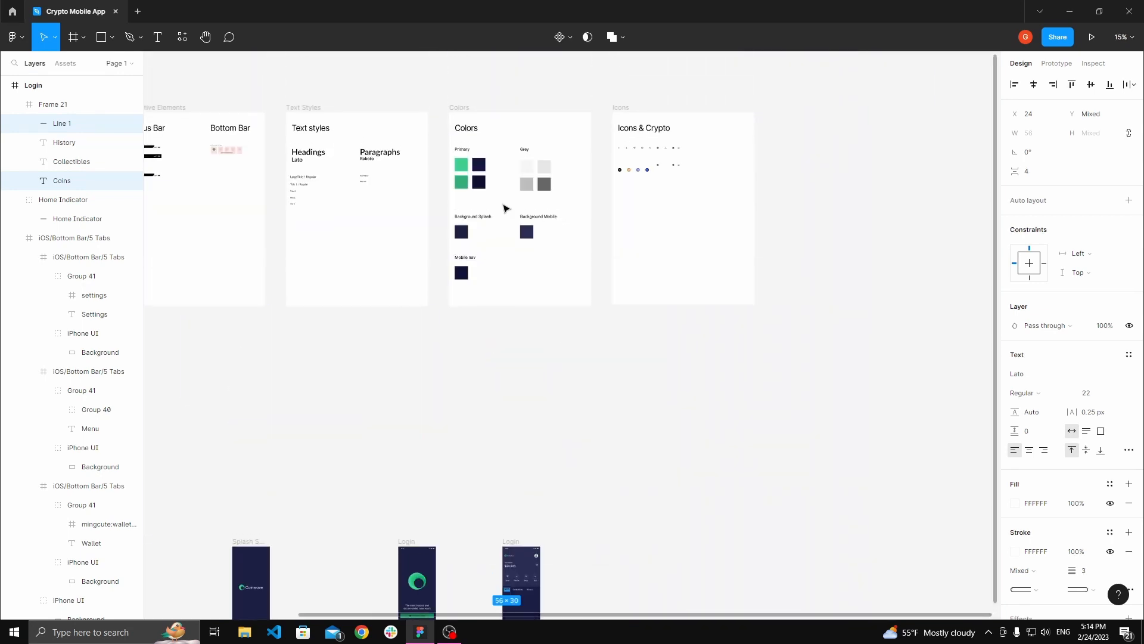
scroll(461, 145, "up", 4)
left_click(1018, 507)
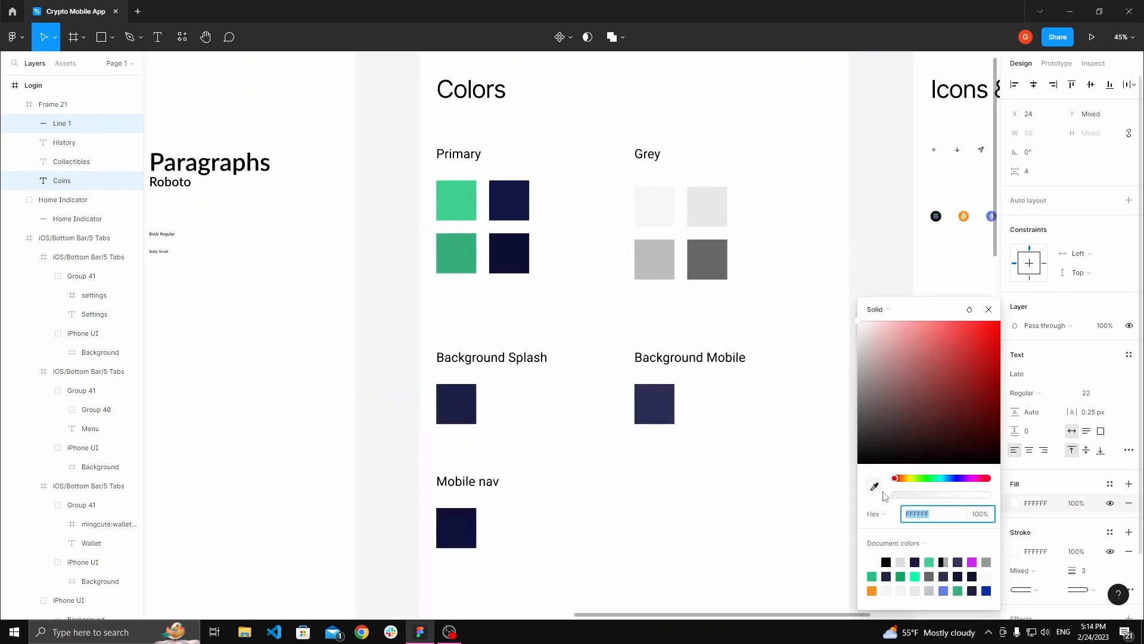
left_click(874, 485)
left_click(471, 218)
Step: Set the underline's stroke colour to the primary green 3ECFBE using the eyedropper
left_click(1015, 551)
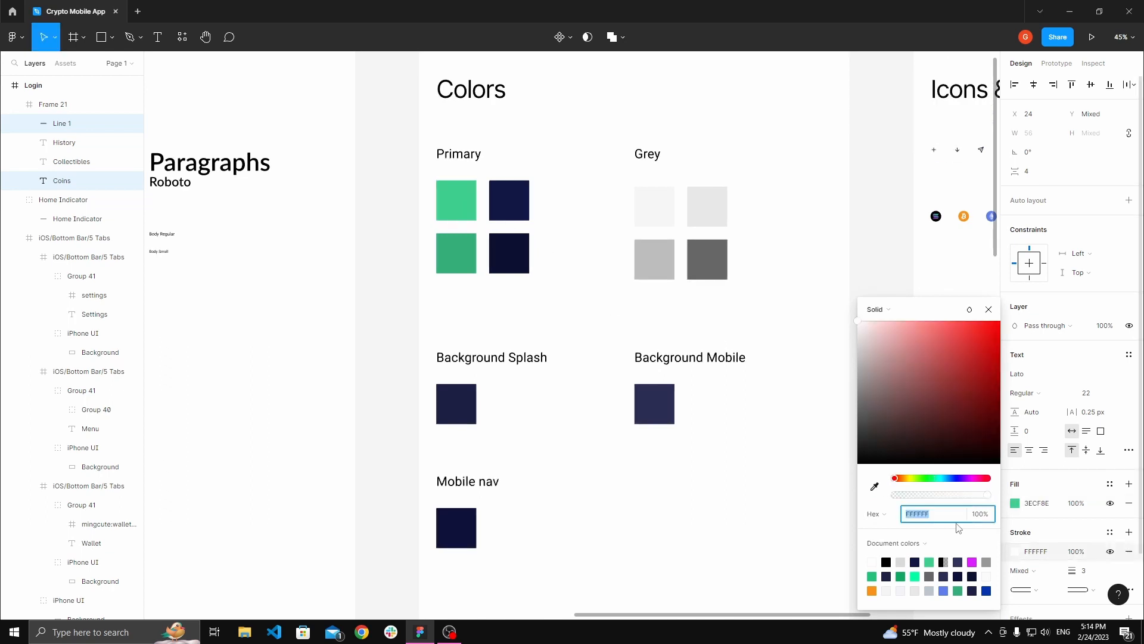
left_click(874, 486)
left_click(468, 221)
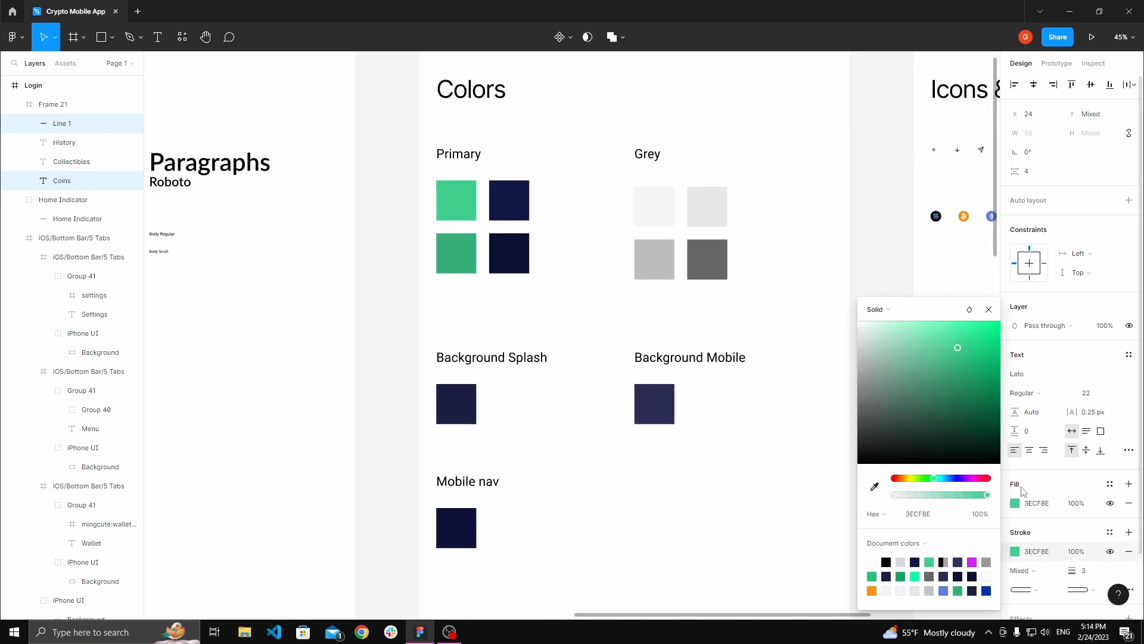
Step: Group the Coins text together with its green underline
scroll(677, 435, "down", 16)
left_click(754, 416)
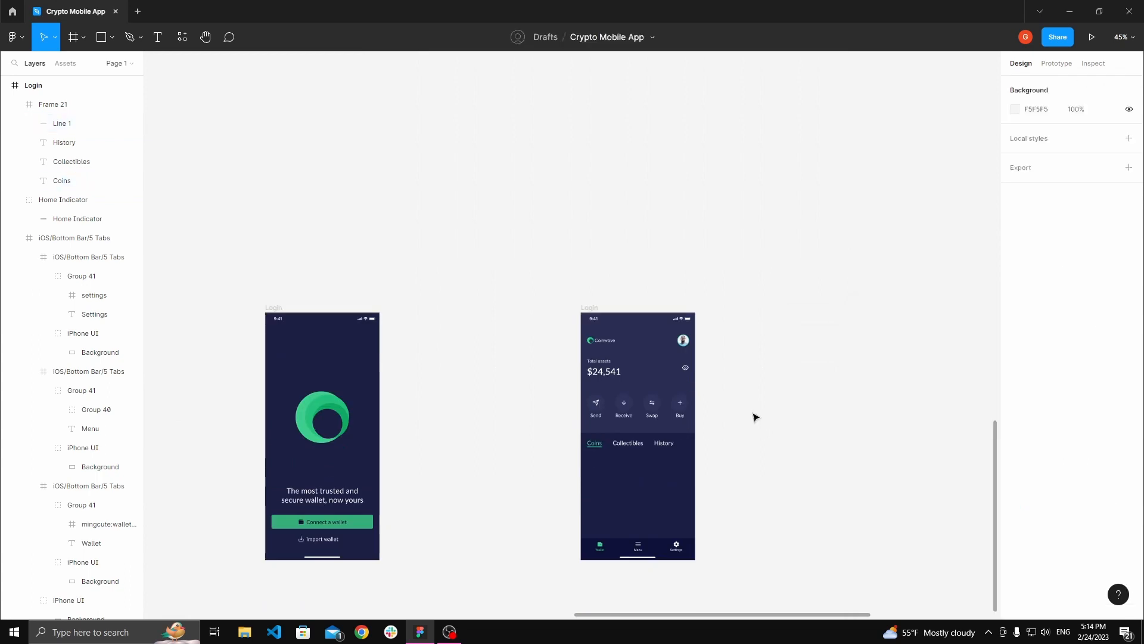
key("space")
left_click_drag(662, 455, 679, 391)
scroll(678, 389, "up", 5)
scroll(679, 391, "up", 1)
scroll(649, 365, "down", 1)
scroll(651, 369, "up", 1)
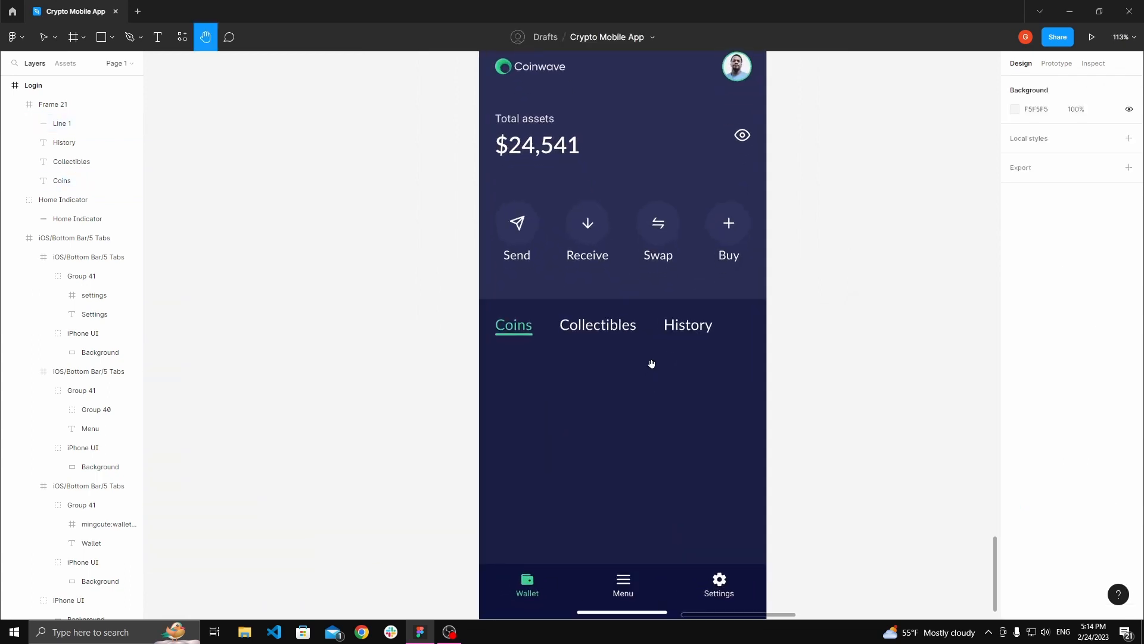
scroll(641, 344, "up", 1)
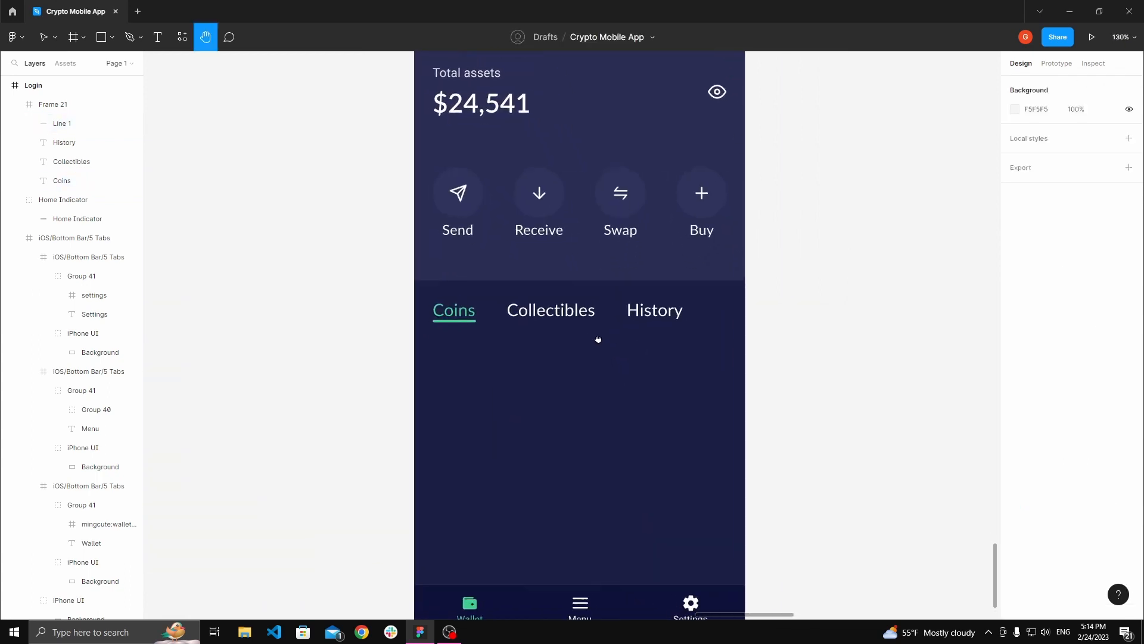
double_click(453, 311)
scroll(453, 313, "up", 5)
left_click(462, 320, "shift")
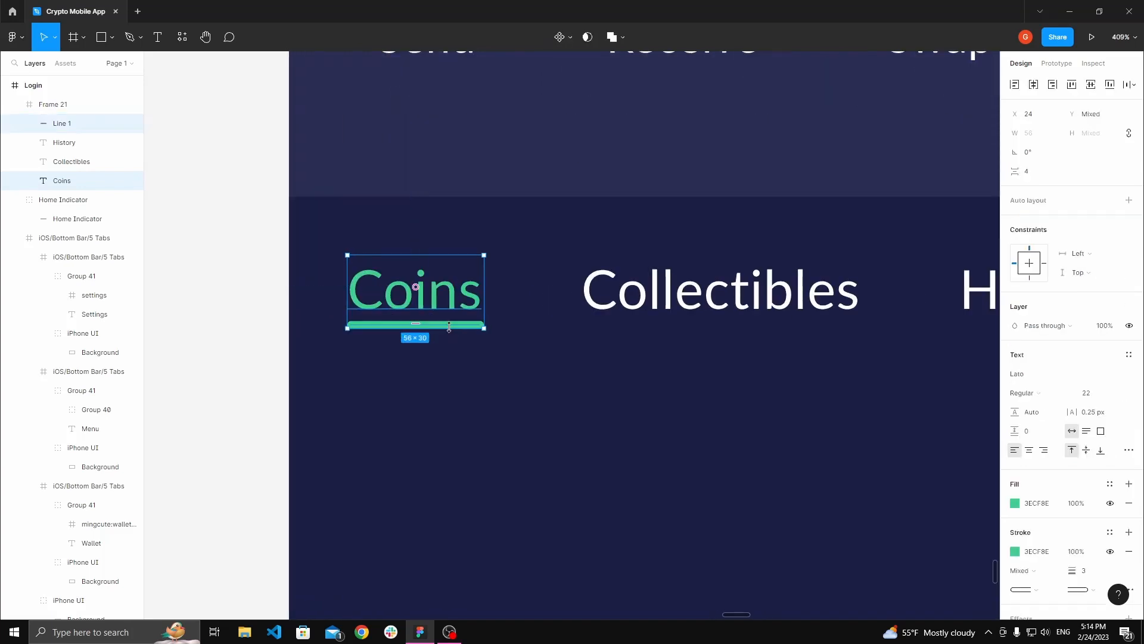
key("ctrl+g")
left_click(234, 334)
Step: Duplicate the plus icon from the Buy button into the tab row beside History
scroll(239, 298, "down", 5)
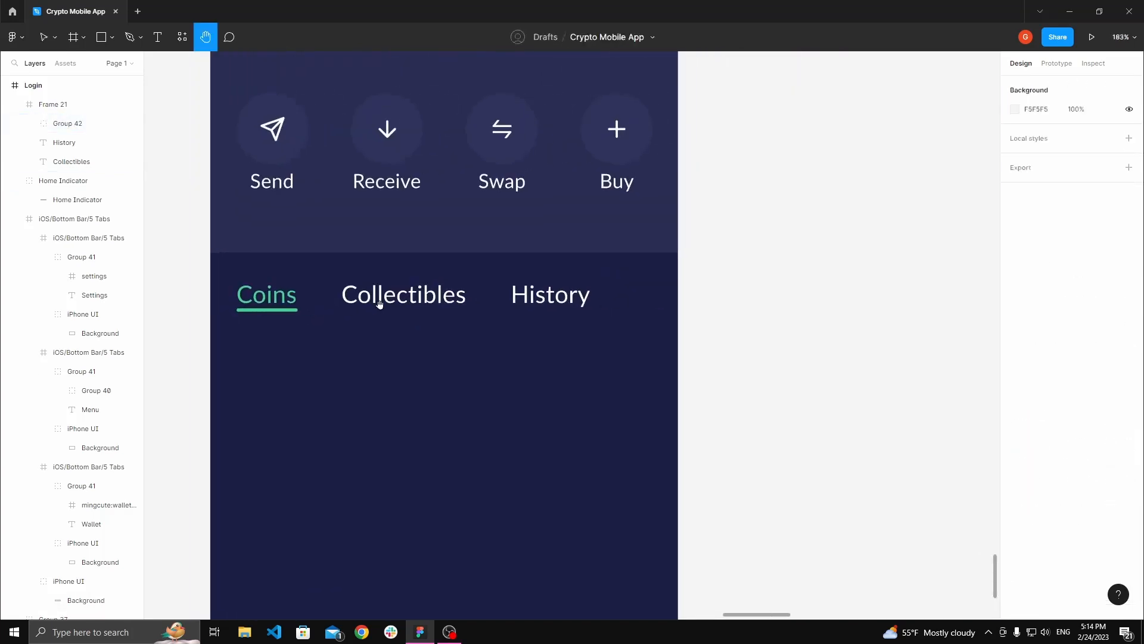
left_click_drag(730, 313, 749, 347)
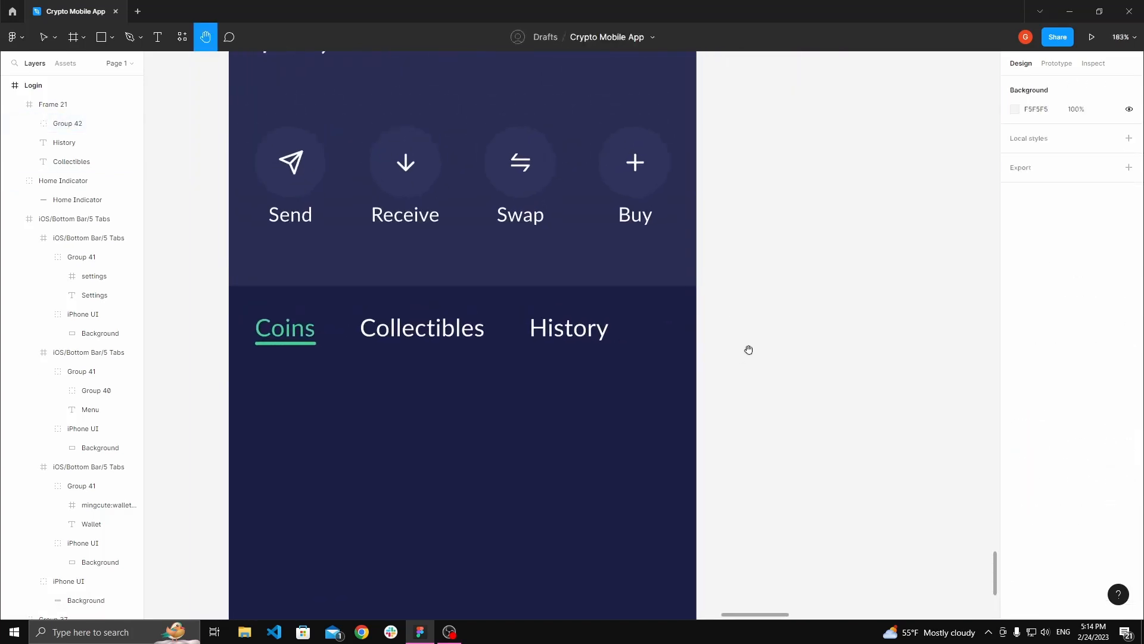
key("v")
double_click(636, 175)
double_click(636, 174)
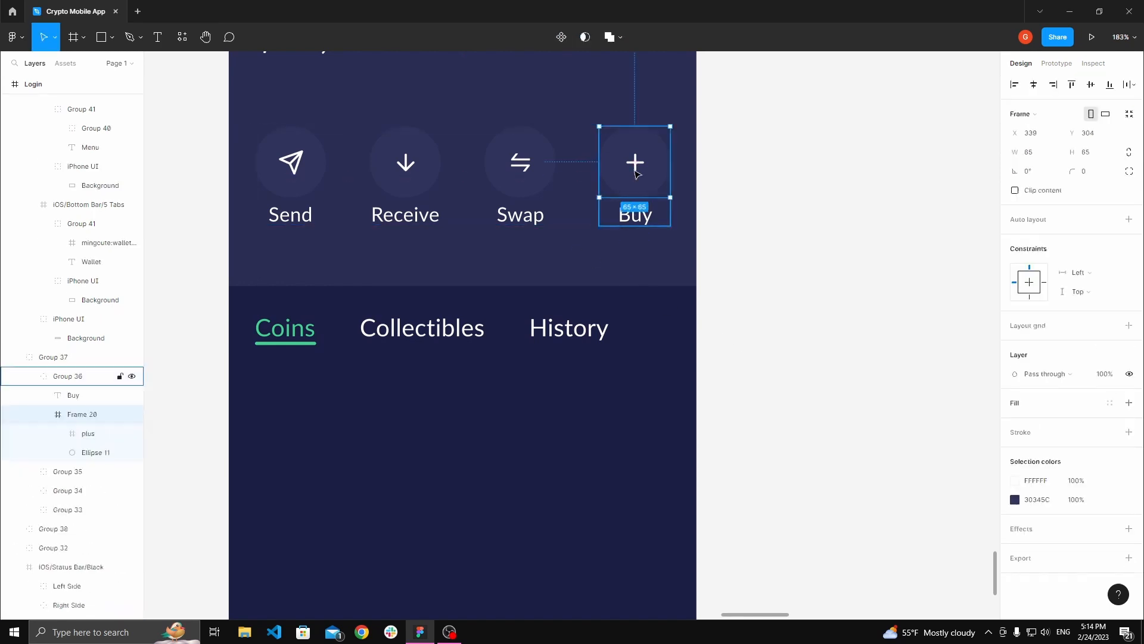
double_click(639, 173)
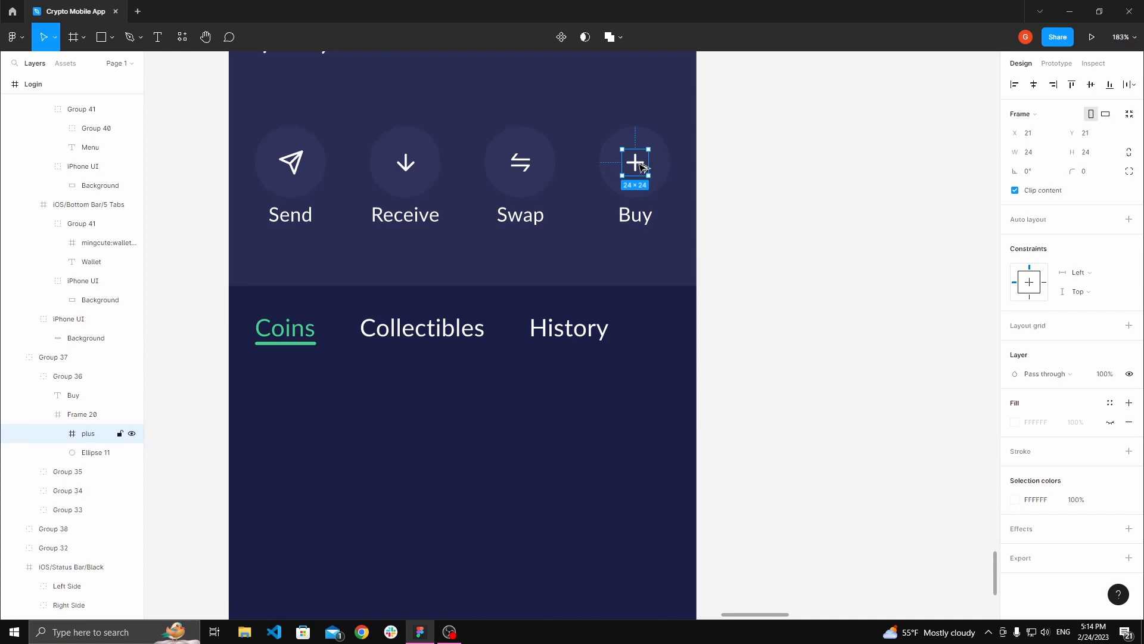
left_click_drag(640, 165, 652, 339)
left_click(741, 306)
key("h")
left_click_drag(742, 306, 764, 279)
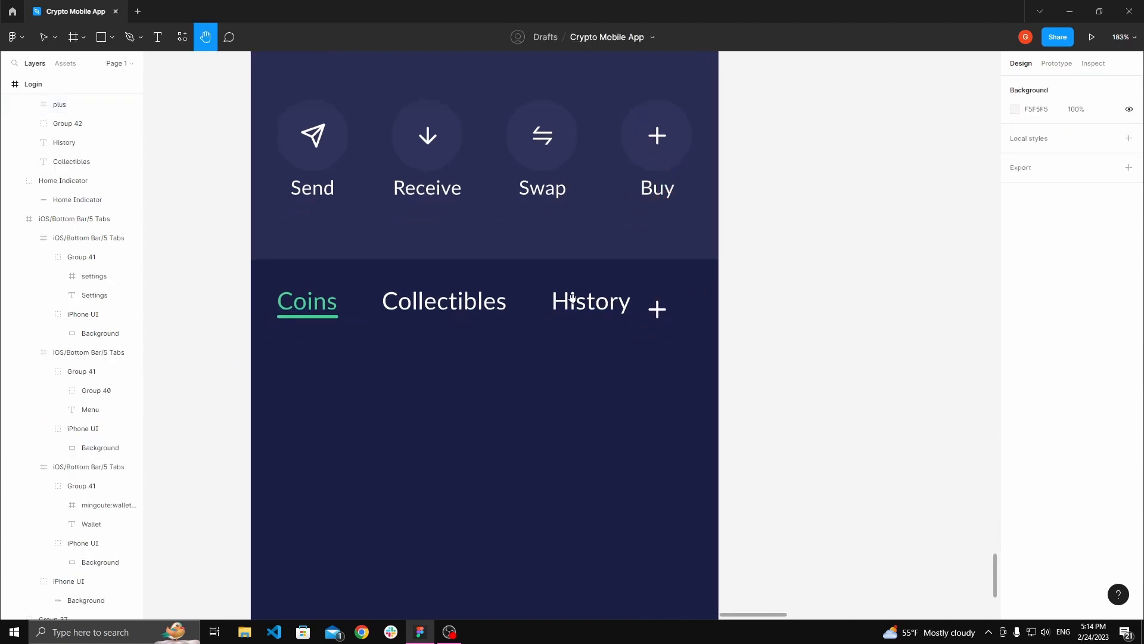
left_click_drag(572, 298, 629, 309)
key("v")
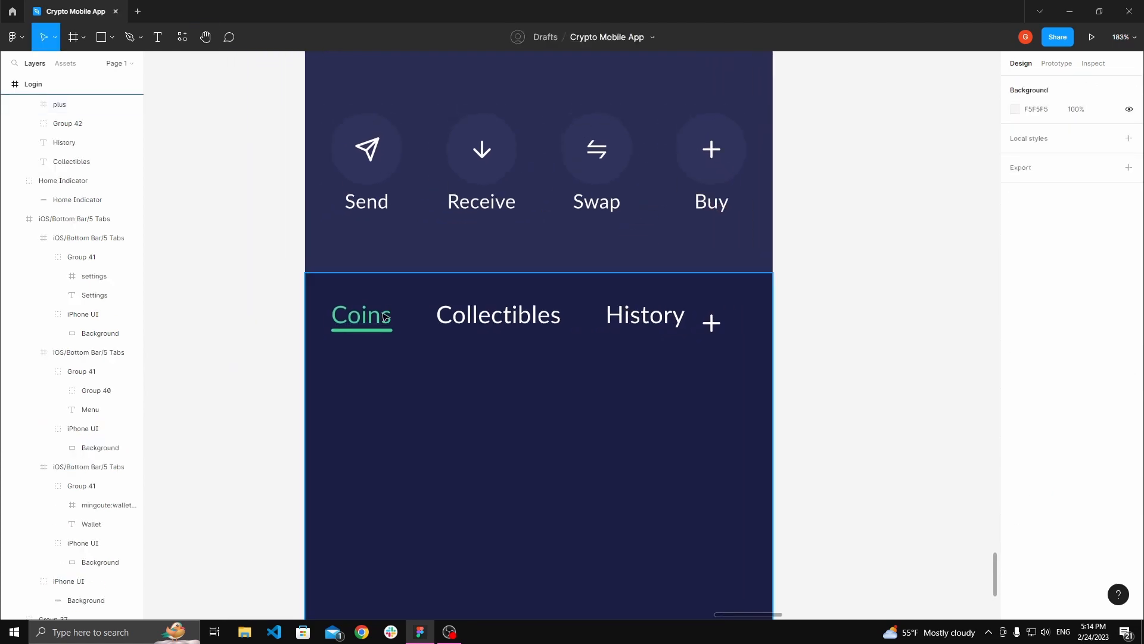
Step: Set the Coins, Collectibles and History tab labels to font size 20 with Auto line height
double_click(361, 314)
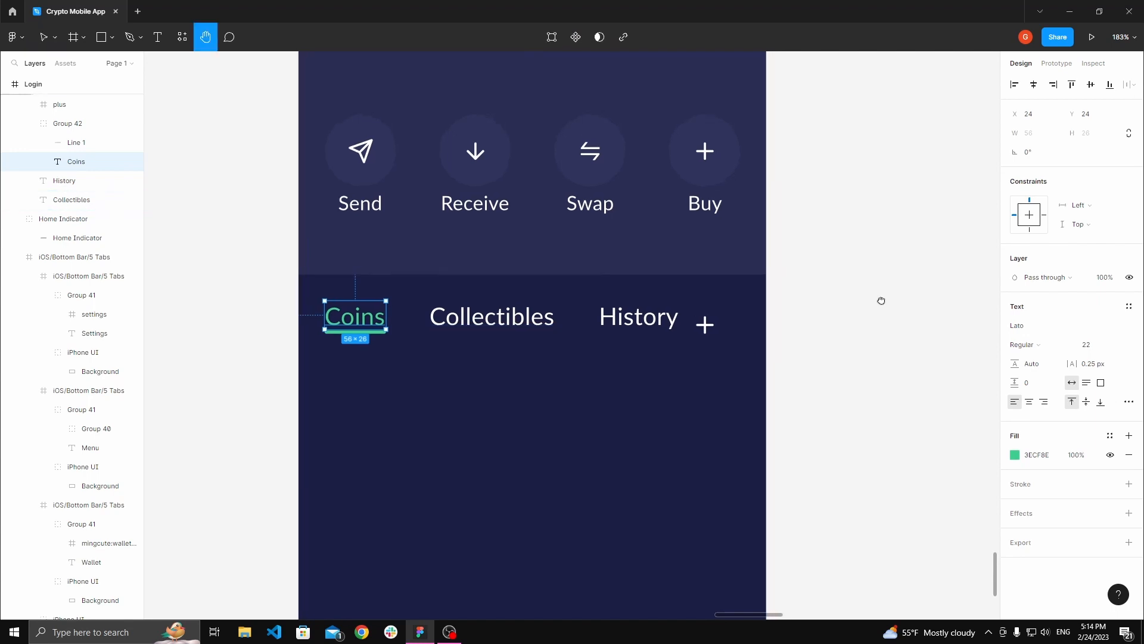
scroll(858, 304, "down", 5)
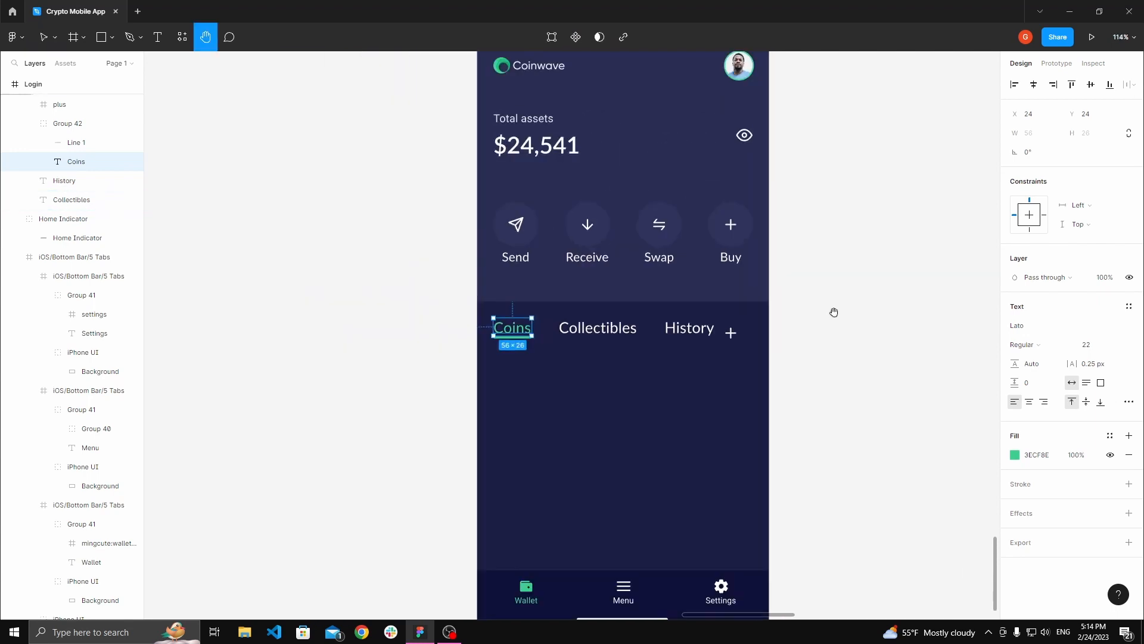
double_click(516, 317)
scroll(622, 322, "up", 3)
left_click(624, 326, "shift")
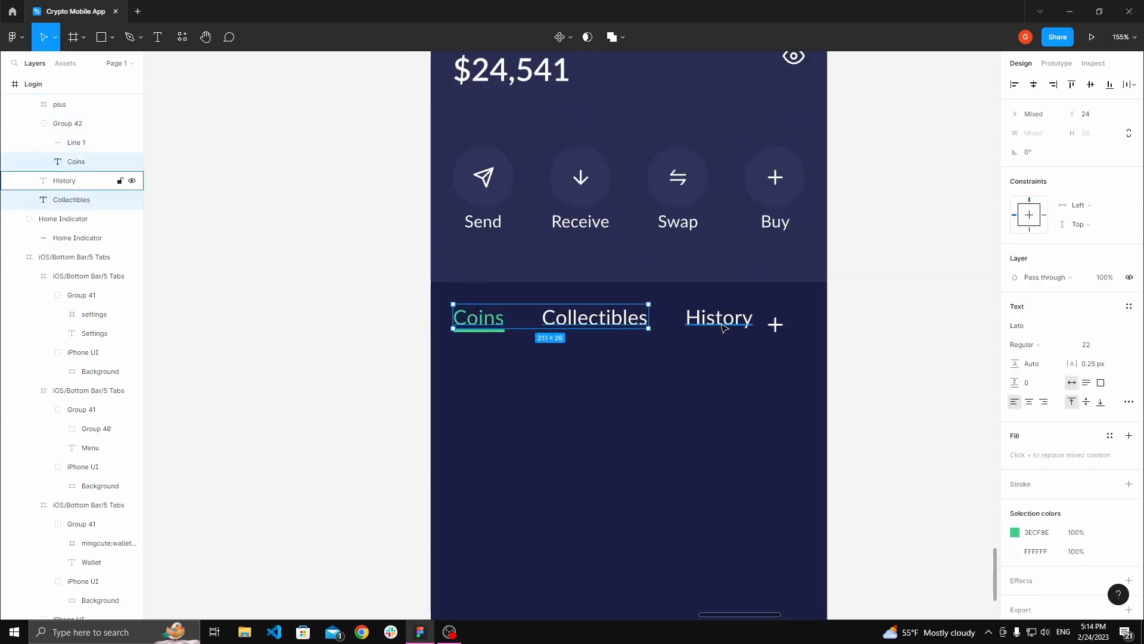
left_click(876, 301)
left_click_drag(876, 301, 829, 293)
left_click(444, 312, "ctrl")
left_click(539, 310, "shift")
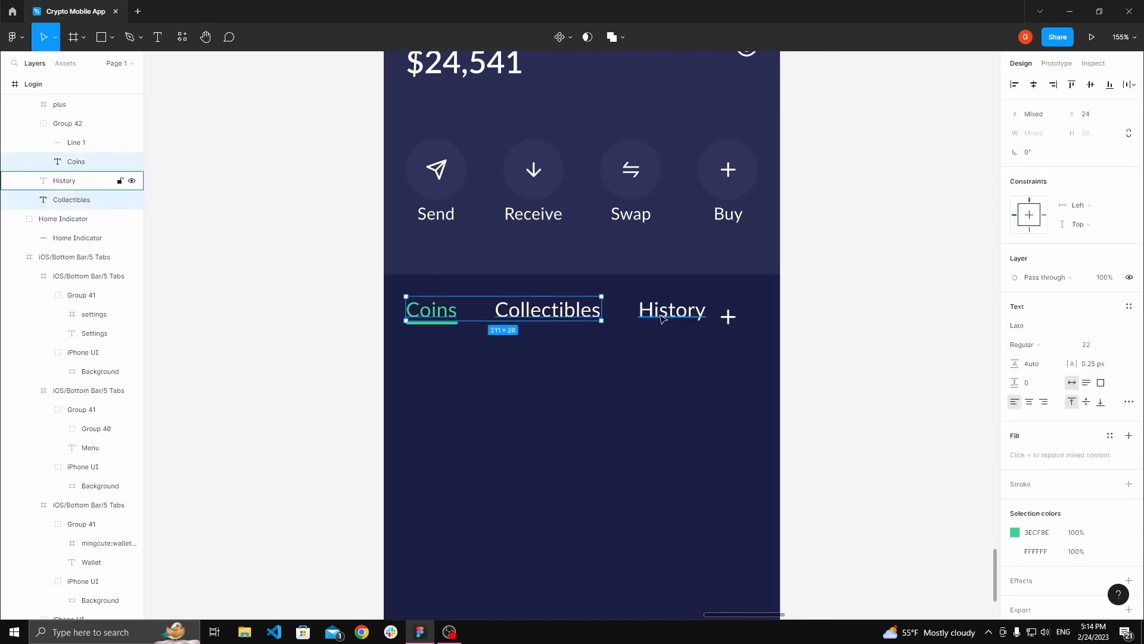
left_click(672, 310, "shift")
key("Tab")
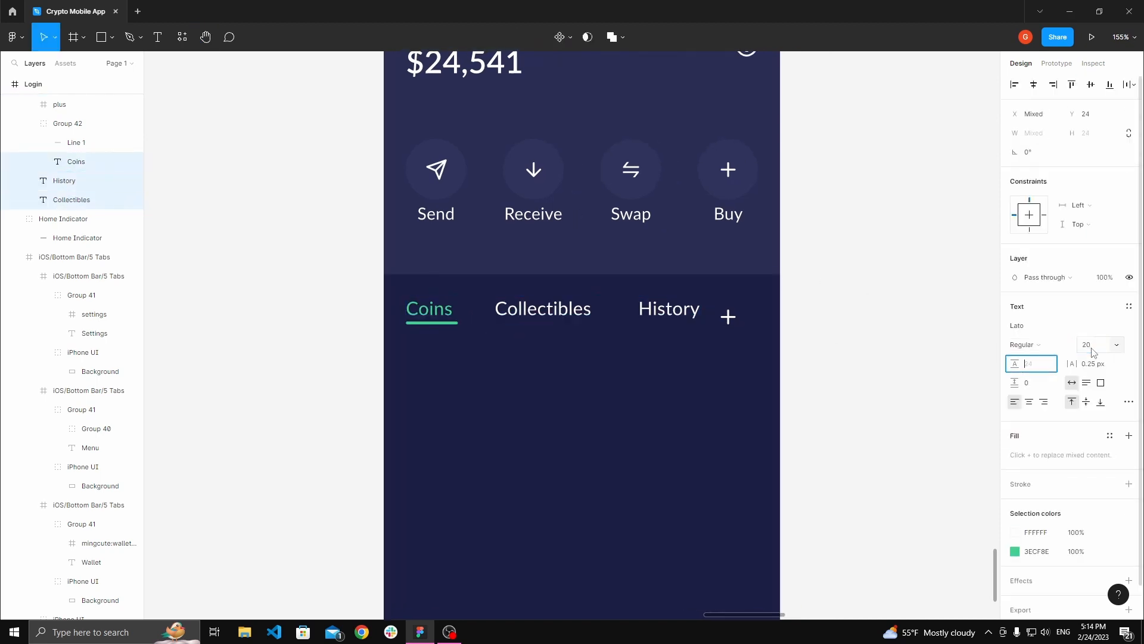
type("Auto")
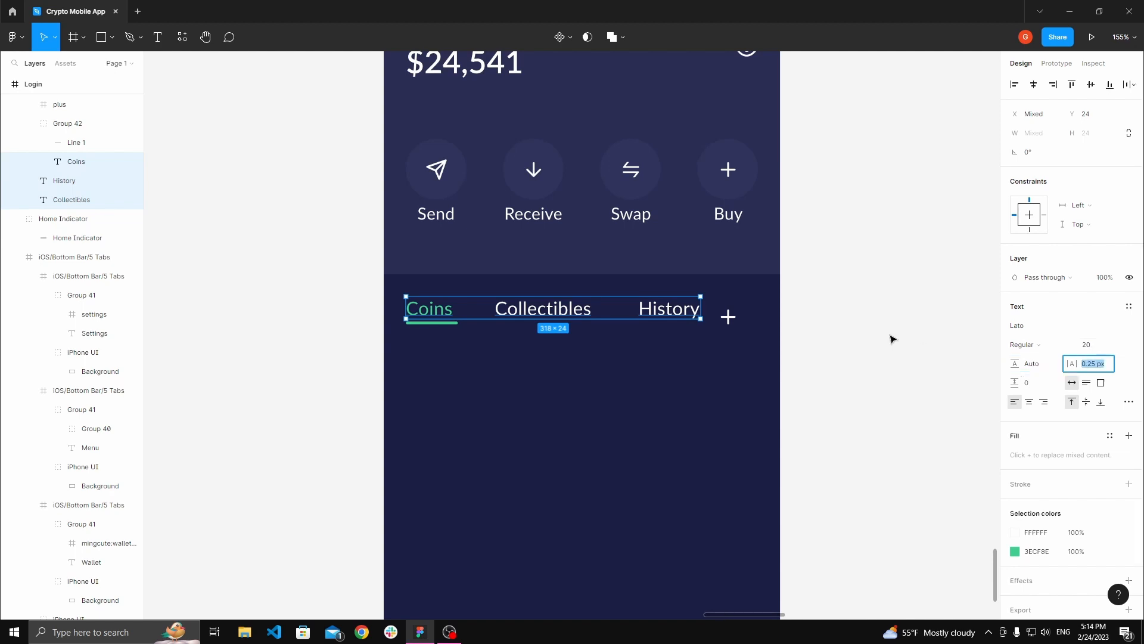
left_click(781, 332)
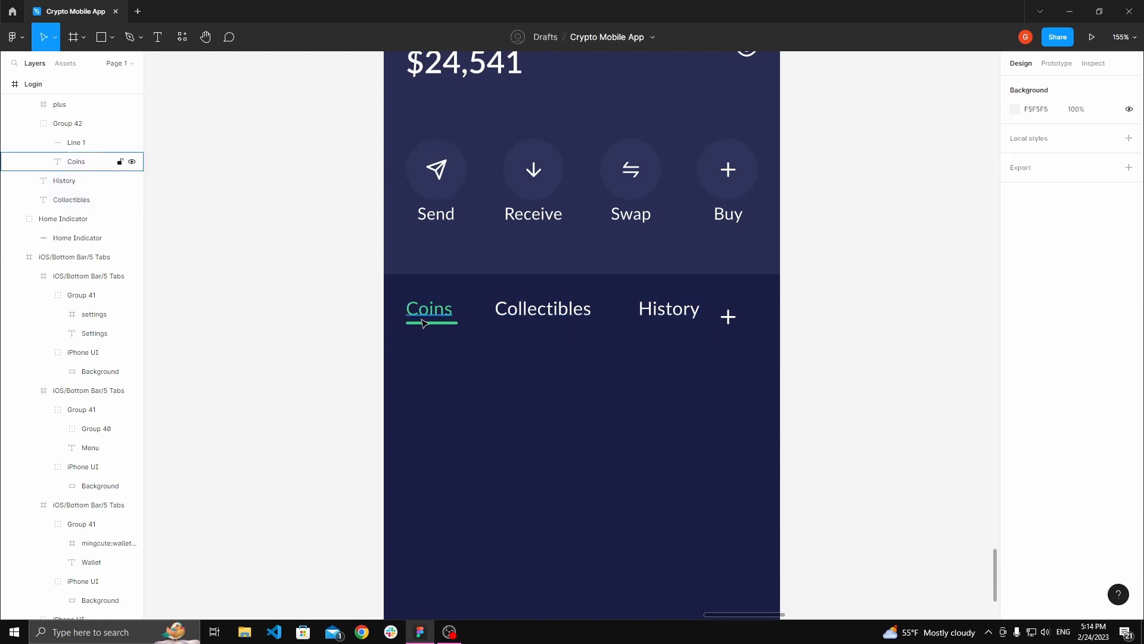
Step: Shorten the underline at both ends to about 51 px wide to match the Coins label
left_click(425, 323)
scroll(425, 324, "up", 3)
scroll(425, 327, "up", 5)
left_click_drag(380, 326, 385, 327)
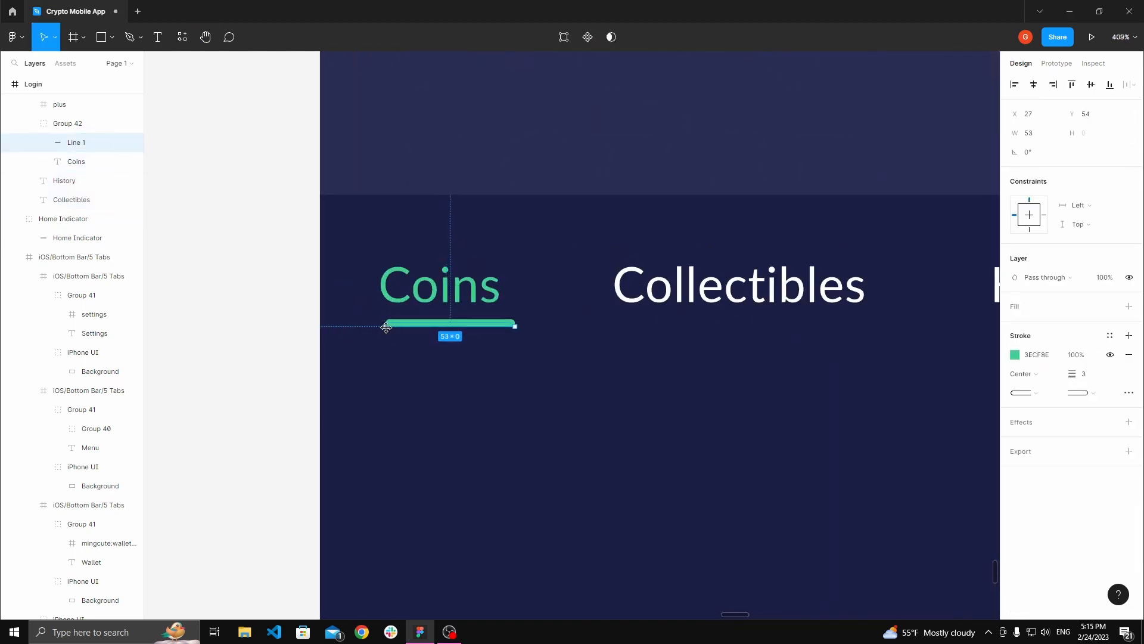
left_click_drag(515, 326, 507, 326)
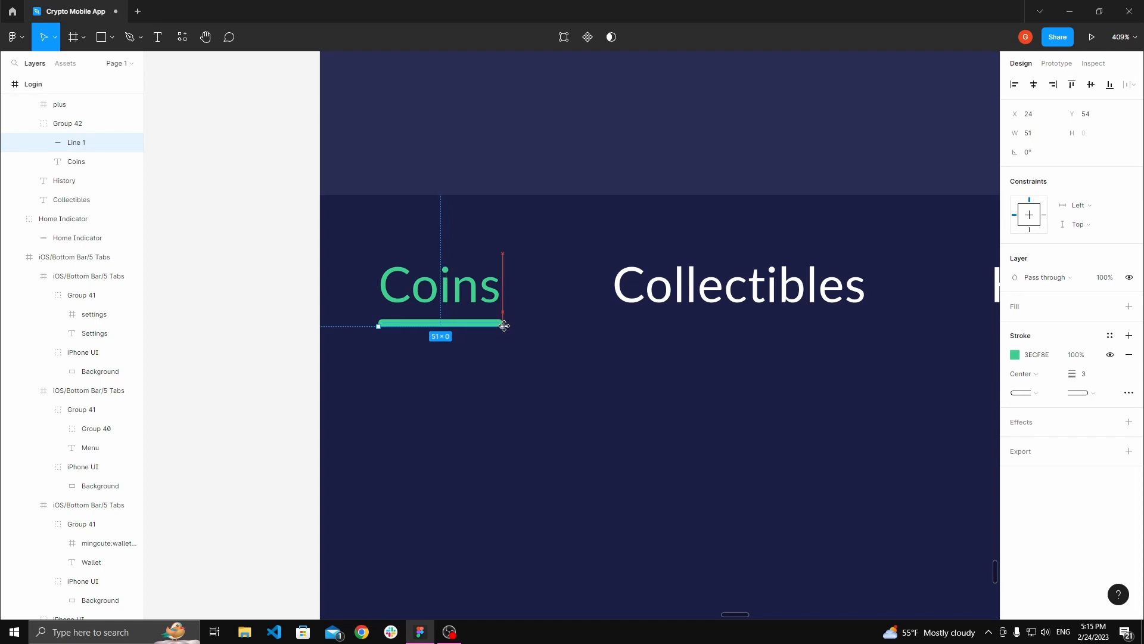
left_click(385, 341)
key("space")
left_click_drag(292, 285, 258, 286)
scroll(260, 286, "down", 3)
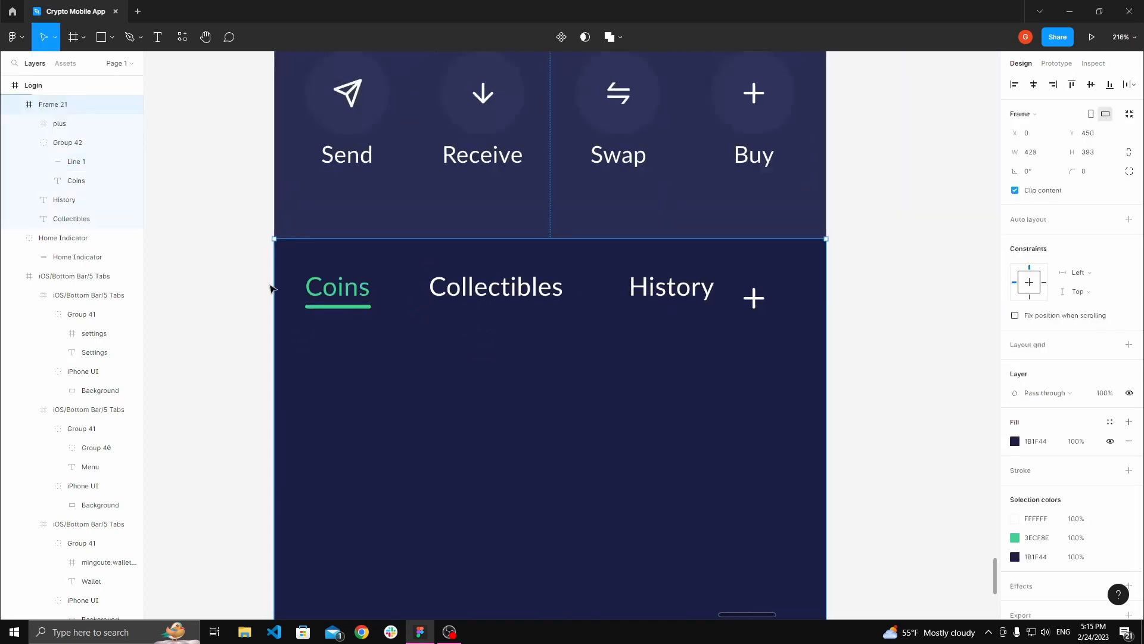
Step: Nudge the Collectibles and History labels a few pixels left to even out the tab spacing
double_click(343, 305)
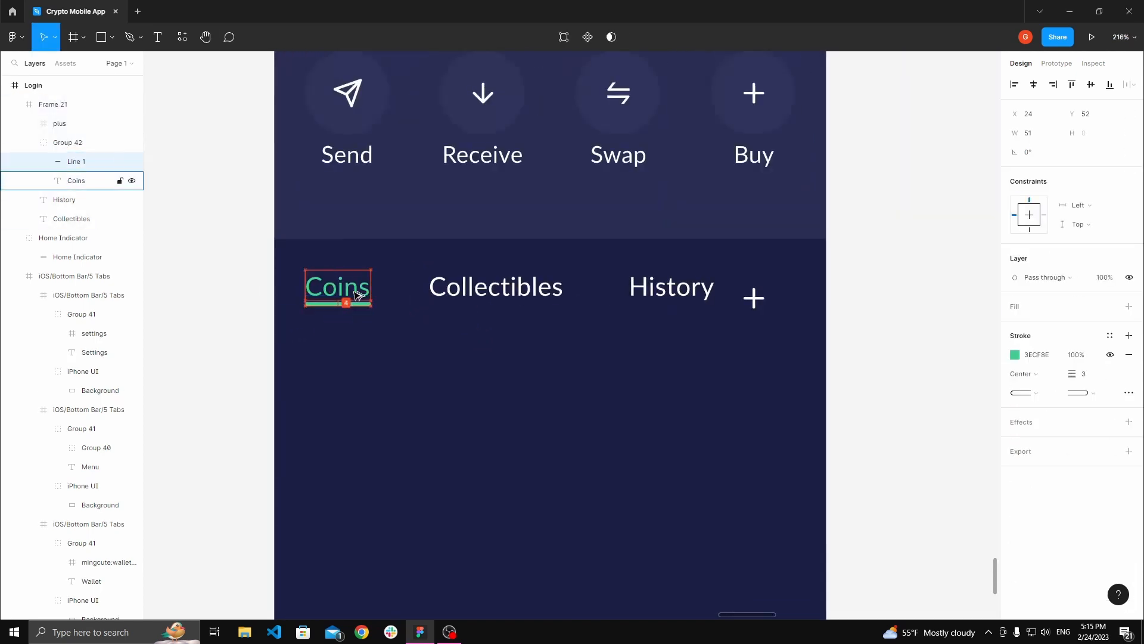
left_click(355, 294)
left_click(495, 292, "shift")
left_click(668, 291, "shift")
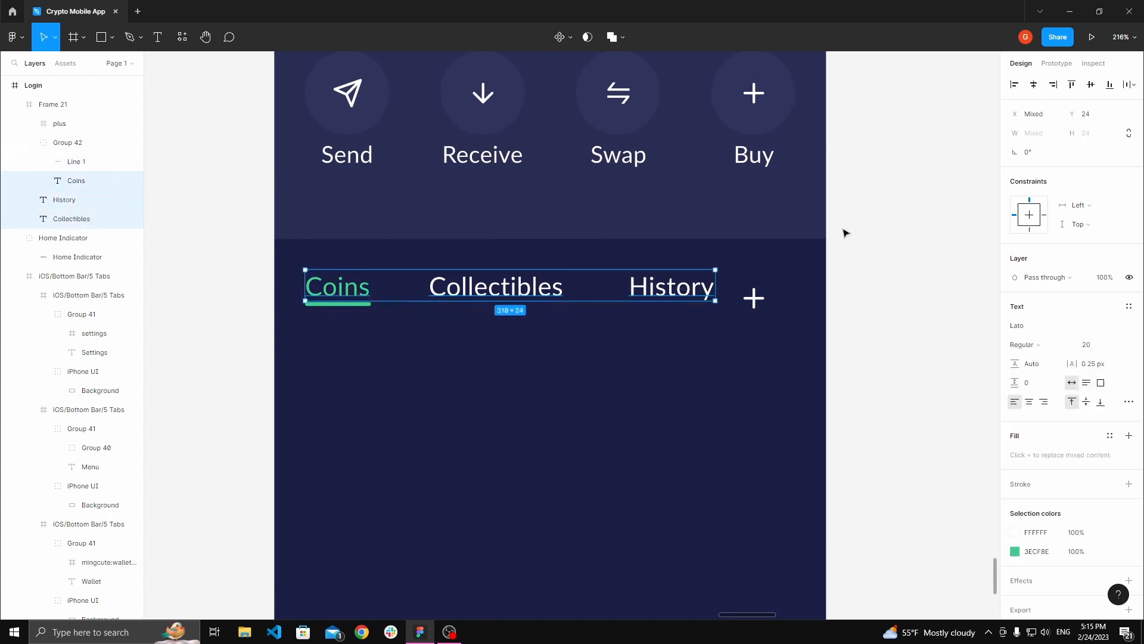
left_click(912, 199)
left_click(72, 219)
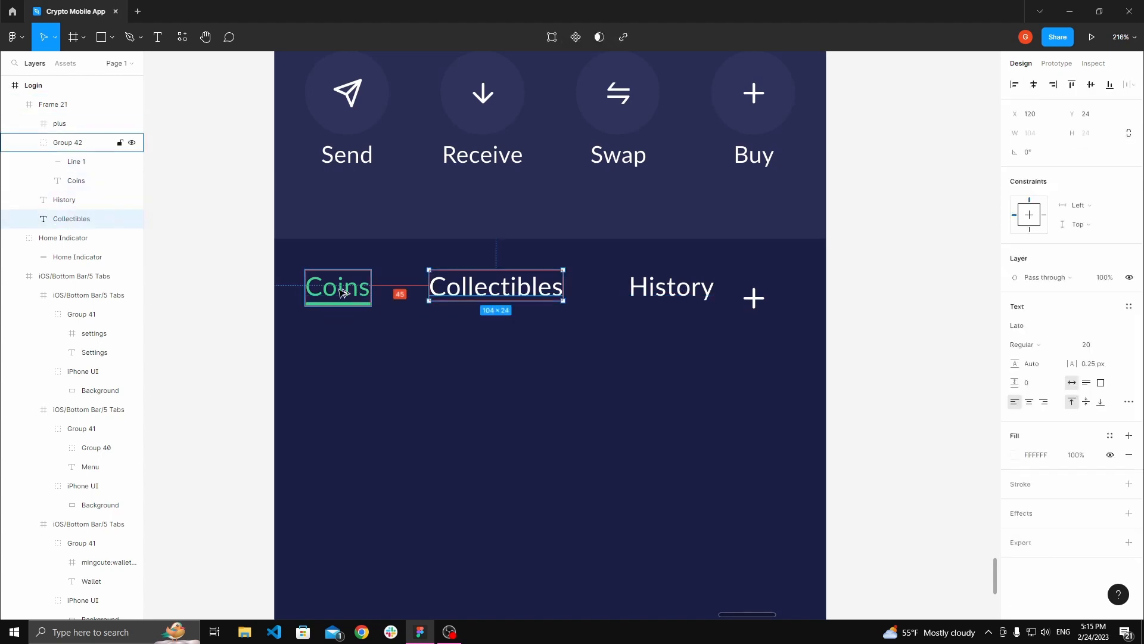
key("alt+Left")
key("alt+Left")
key("alt+Left")
key("alt+Left")
key("alt+Left")
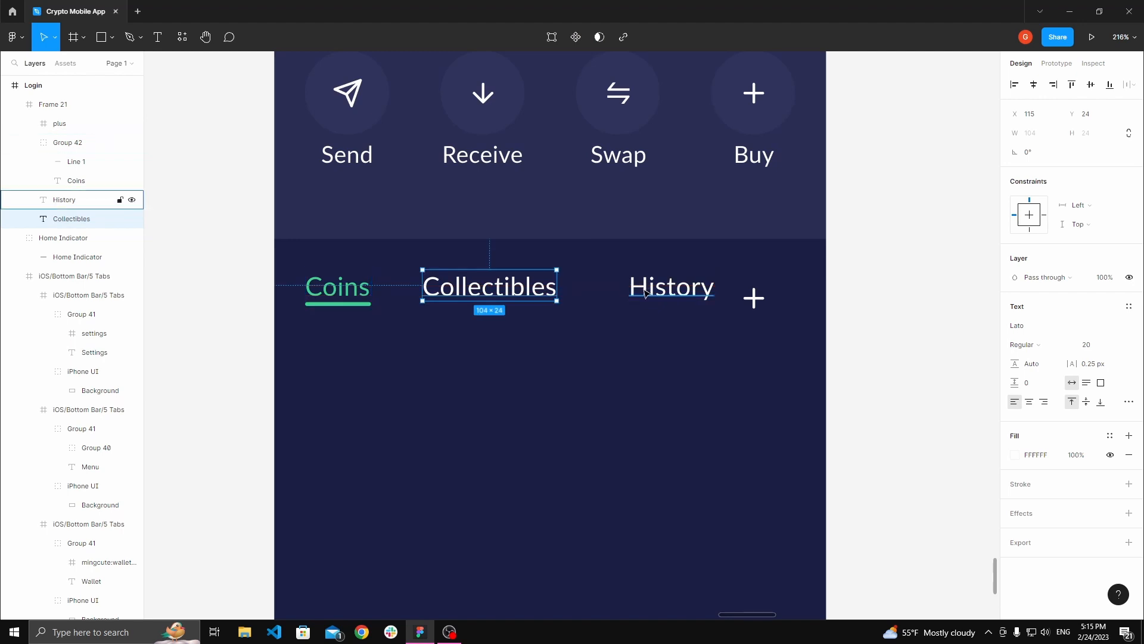
left_click(666, 291)
key("Left")
key("Left")
key("Left")
key("Left")
key("Left")
key("Left")
key("Left")
key("Left")
key("Left")
key("Left")
key("Left")
key("Left")
key("Left")
key("Left")
key("Left")
key("Left")
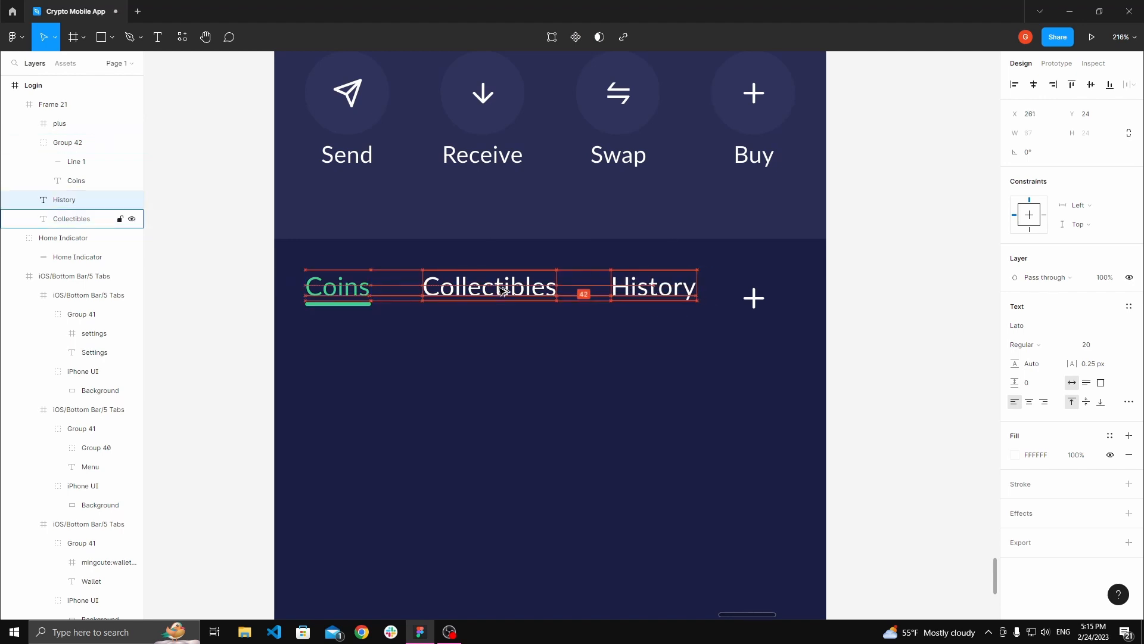
Step: Move the tab-row plus icon to X 380, Y 24 to align it with the labels
left_click(926, 286)
double_click(753, 296)
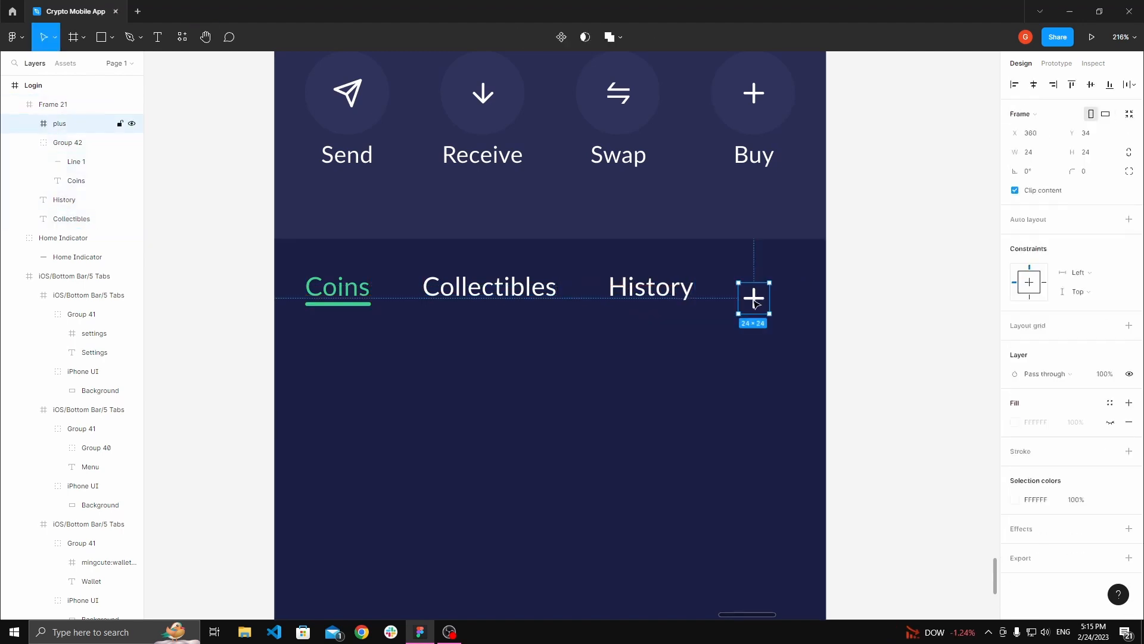
key("Up")
key("Up")
key("Up")
key("Up")
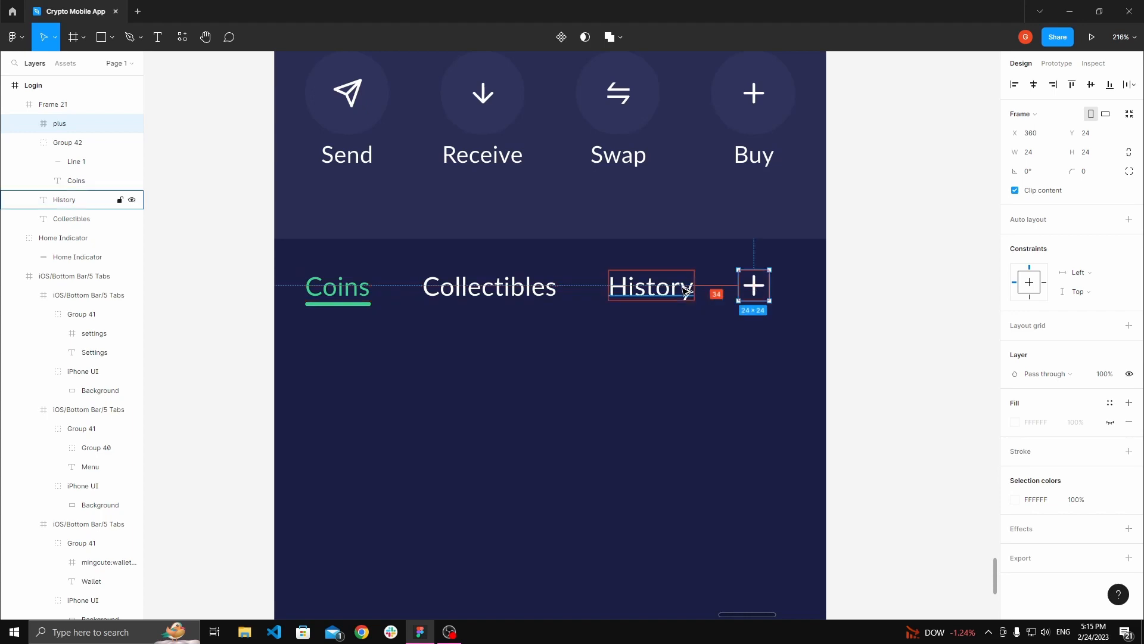
key("shift+Right")
key("shift+Right")
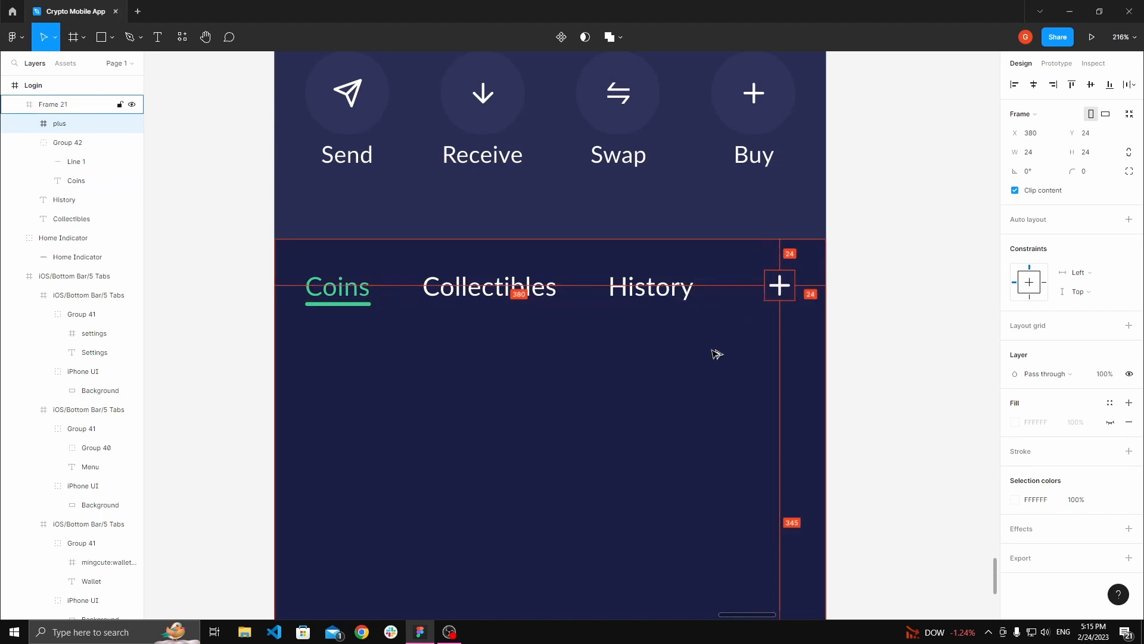
left_click(871, 319)
left_click_drag(870, 319, 807, 286)
Step: Zoom out to review the home screen alongside the other screens and style guide frames
scroll(874, 316, "down", 2)
left_click_drag(569, 264, 563, 286)
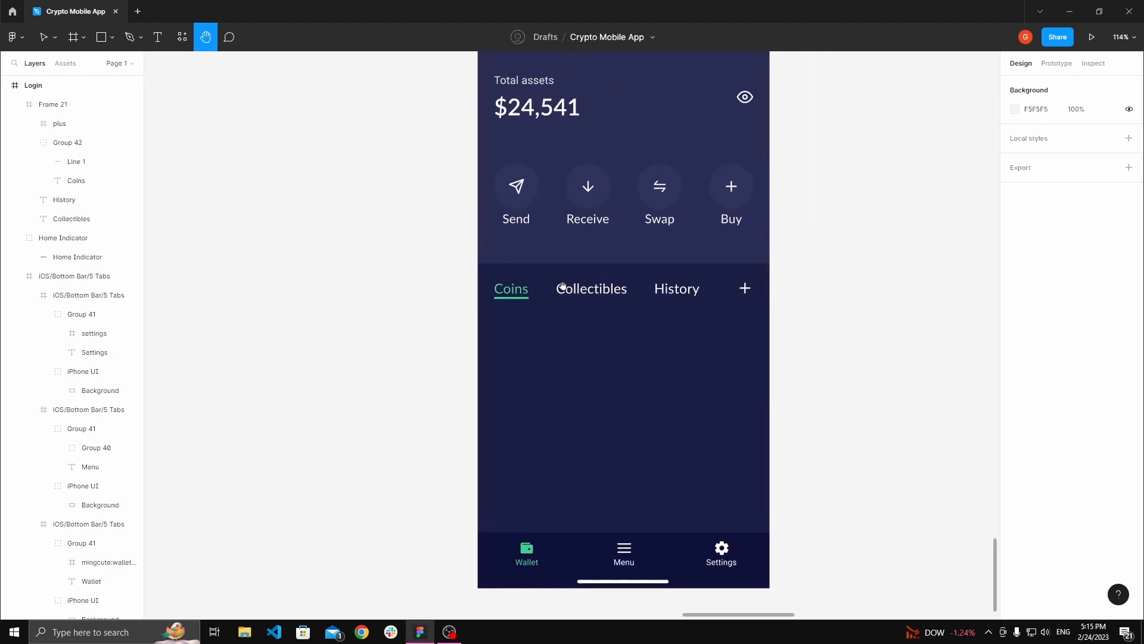
scroll(562, 286, "down", 1)
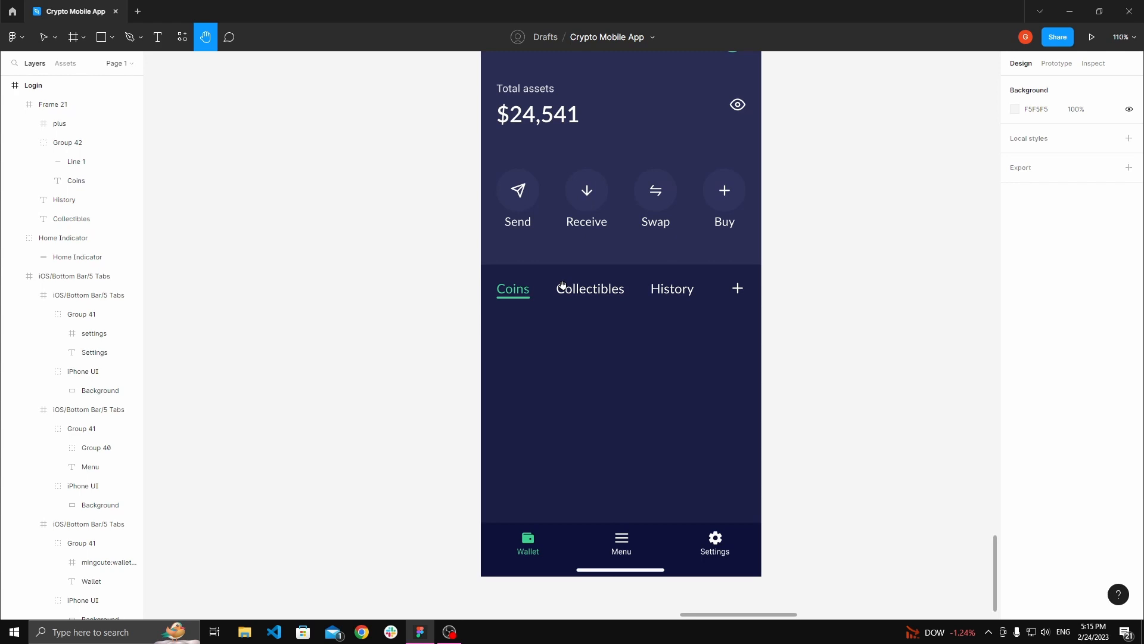
left_click_drag(564, 288, 564, 304)
scroll(569, 310, "down", 5)
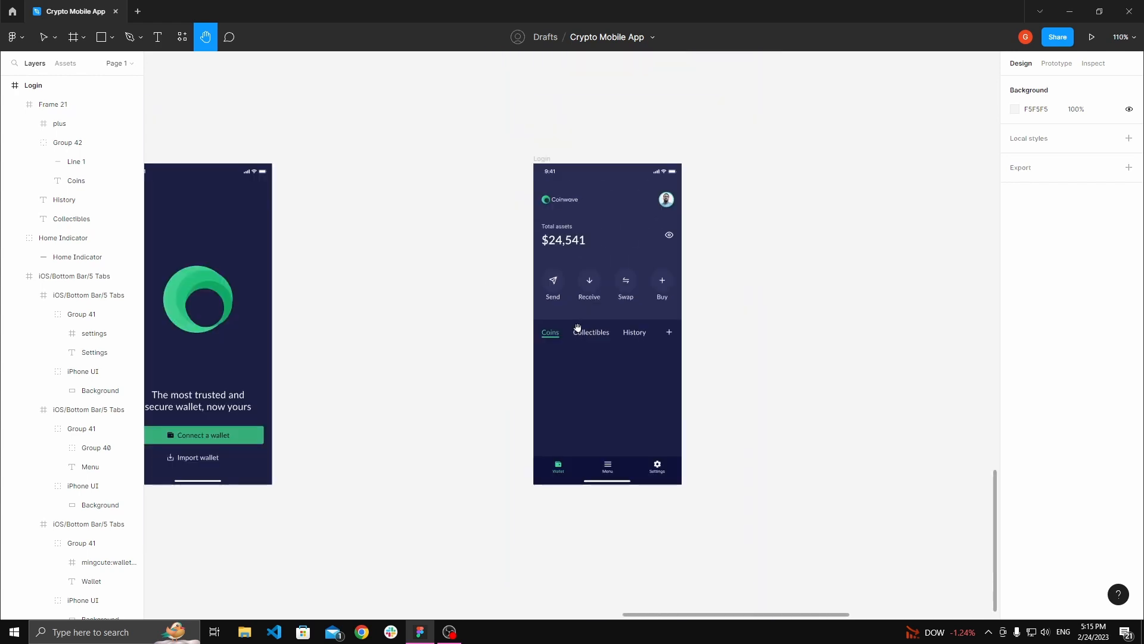
scroll(565, 311, "down", 5)
left_click_drag(515, 253, 608, 407)
scroll(551, 326, "down", 5)
left_click_drag(516, 280, 589, 420)
scroll(525, 248, "up", 5)
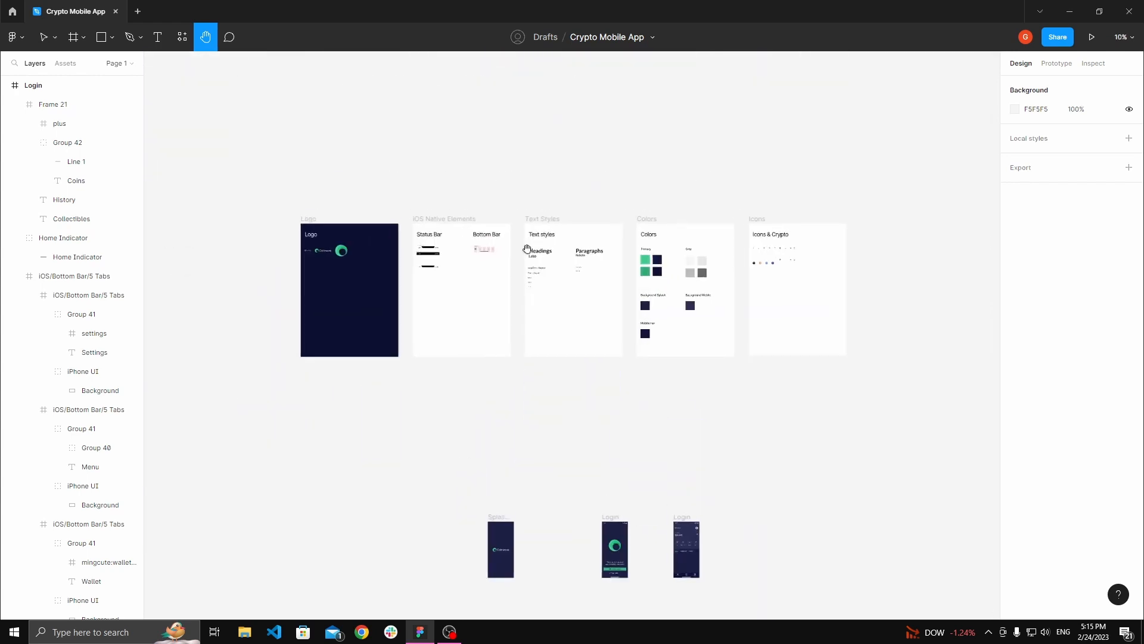
scroll(589, 265, "left", 2)
scroll(514, 261, "right", 8)
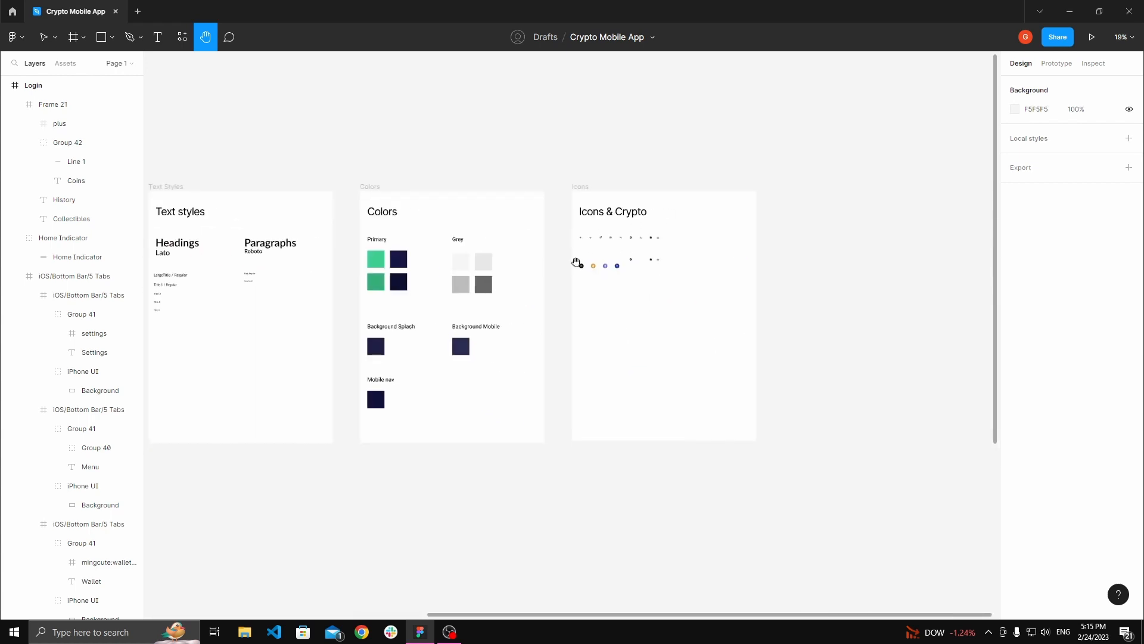
Step: Copy the four crypto coin icons from the Icons & Crypto frame and paste them beside the home screen
scroll(578, 260, "up", 4)
key("v")
left_click_drag(458, 328, 644, 250)
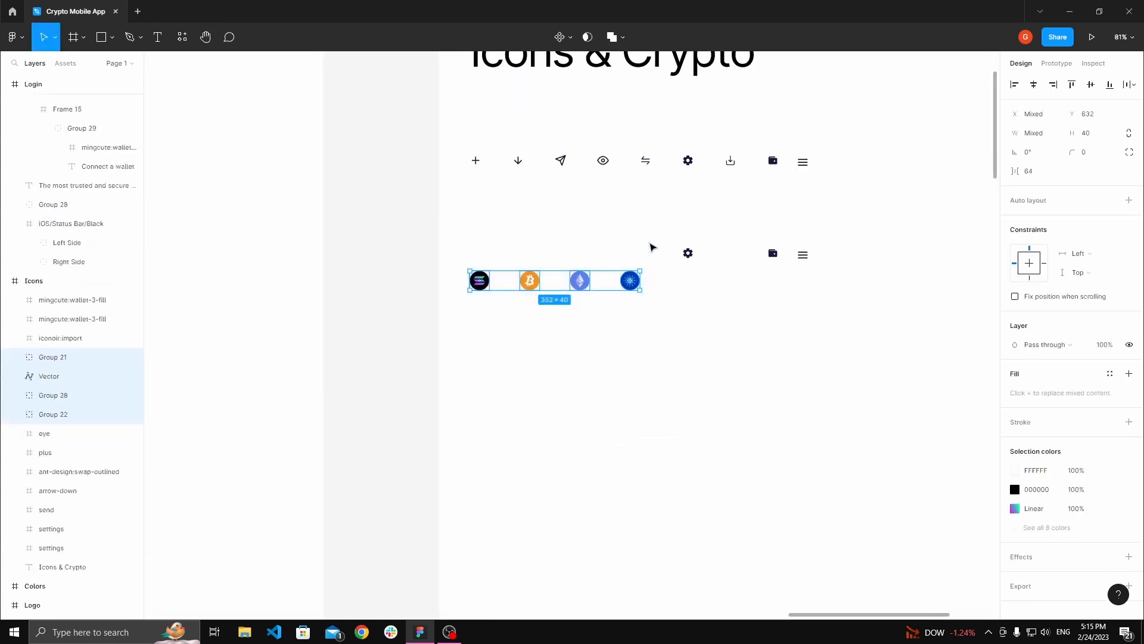
scroll(590, 256, "down", 10)
scroll(584, 256, "down", 6)
key("h")
scroll(567, 232, "up", 2)
left_click_drag(524, 83, 595, 262)
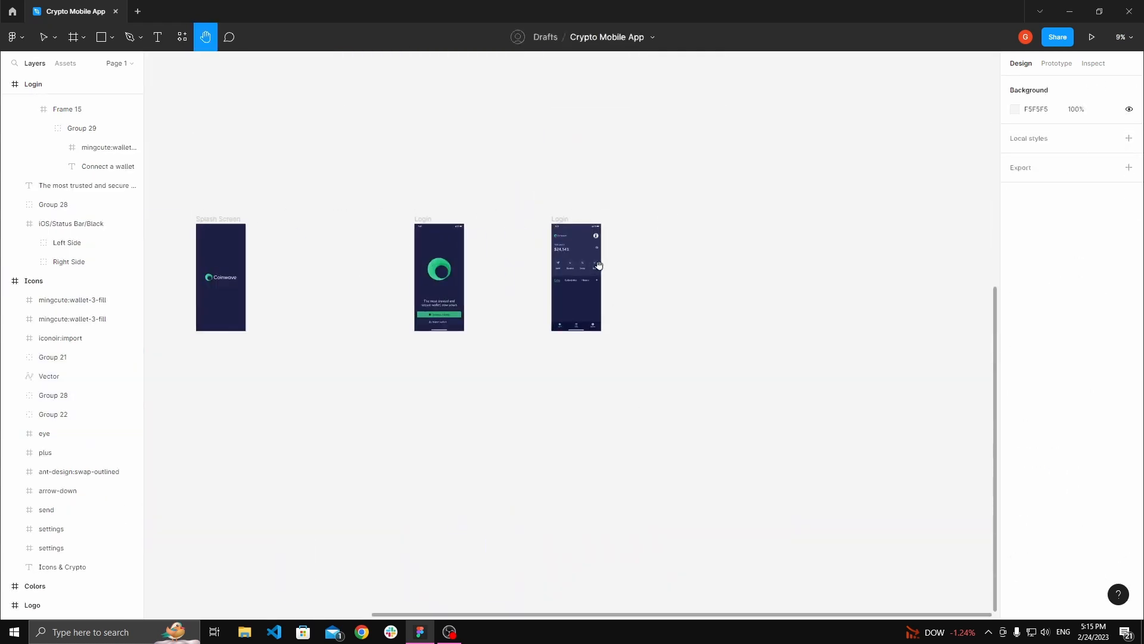
scroll(595, 259, "up", 5)
scroll(641, 268, "up", 3)
key("v")
key("ctrl+v")
left_click_drag(550, 334, 683, 304)
Step: Move the Bitcoin icon into the home screen below the Coins tab
key("h")
left_click_drag(659, 266, 723, 251)
key("v")
left_click(741, 287)
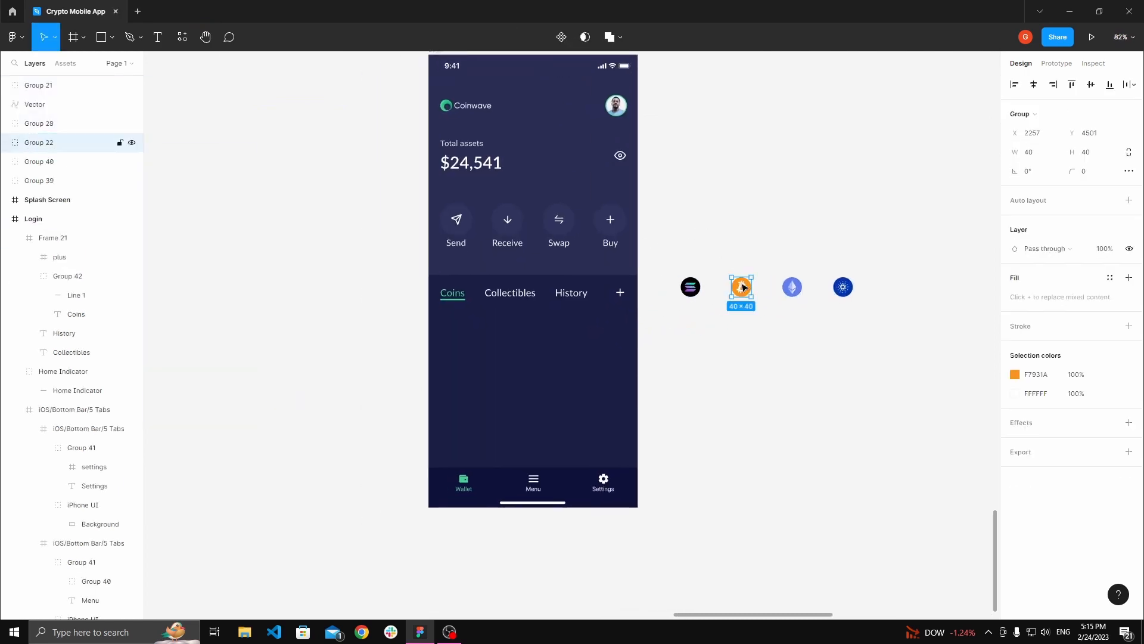
left_click_drag(744, 288, 392, 324)
Step: Add a Bitcoin text label at 16 px beside the Bitcoin icon
key("h")
scroll(605, 317, "up", 3)
scroll(604, 317, "up", 3)
key("v")
double_click(411, 325)
left_click(475, 324)
key("t")
left_click(431, 323)
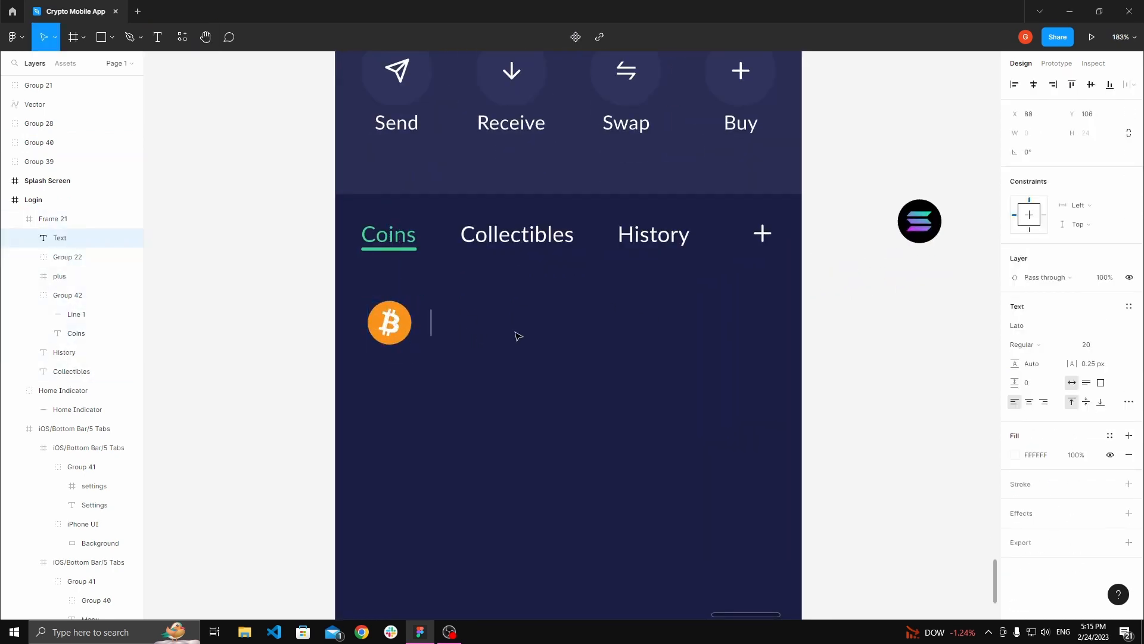
key("Escape")
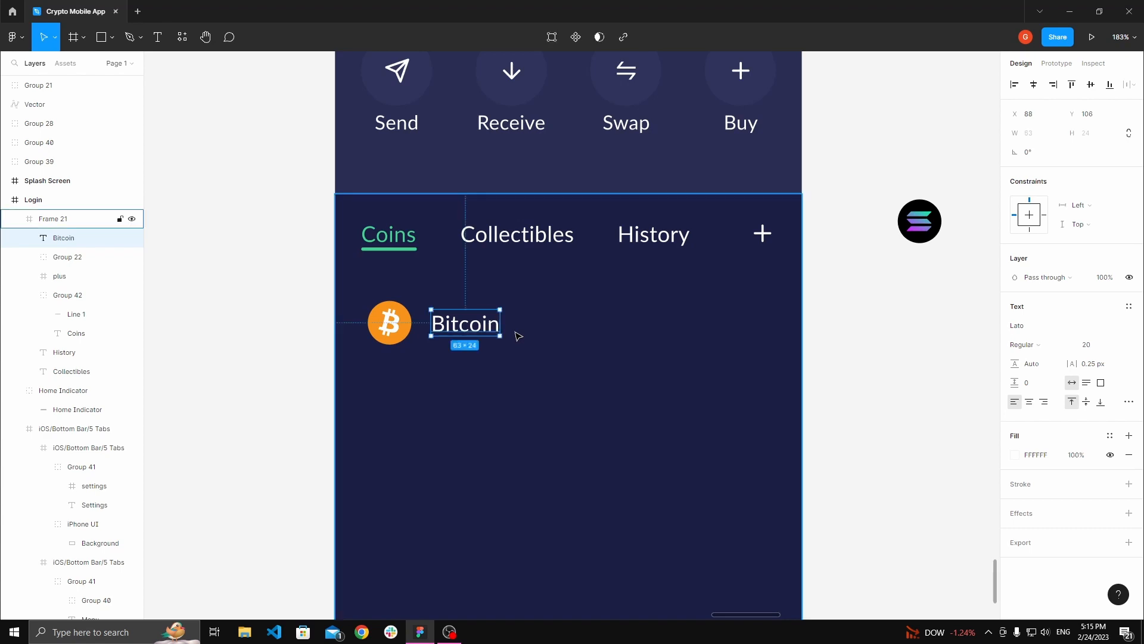
key("Return")
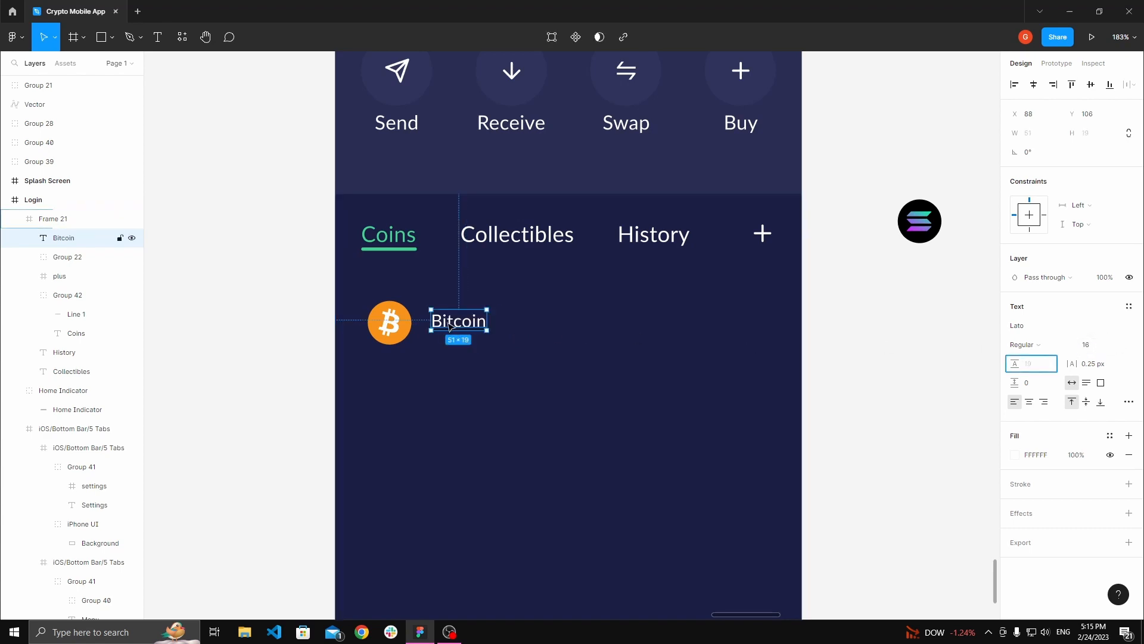
Step: Duplicate the Bitcoin label just below it and set the copy's font size to 14
mouse_move(457, 327)
left_mouse_down()
mouse_move(459, 316)
mouse_move(457, 346)
left_mouse_up()
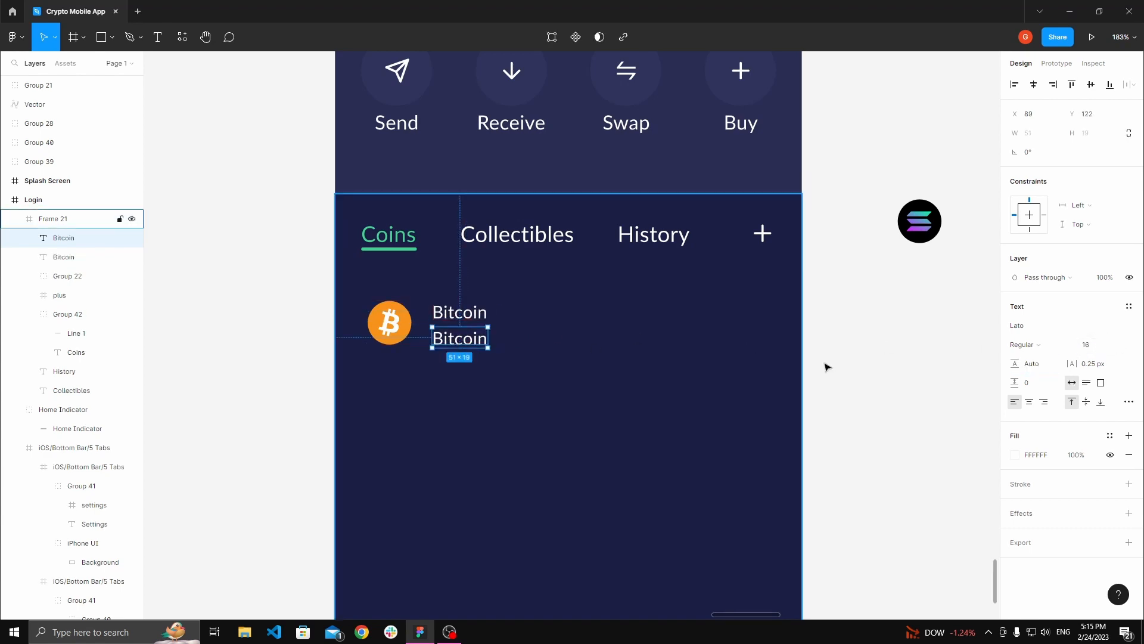
left_click(1099, 352)
type("14")
key("Tab")
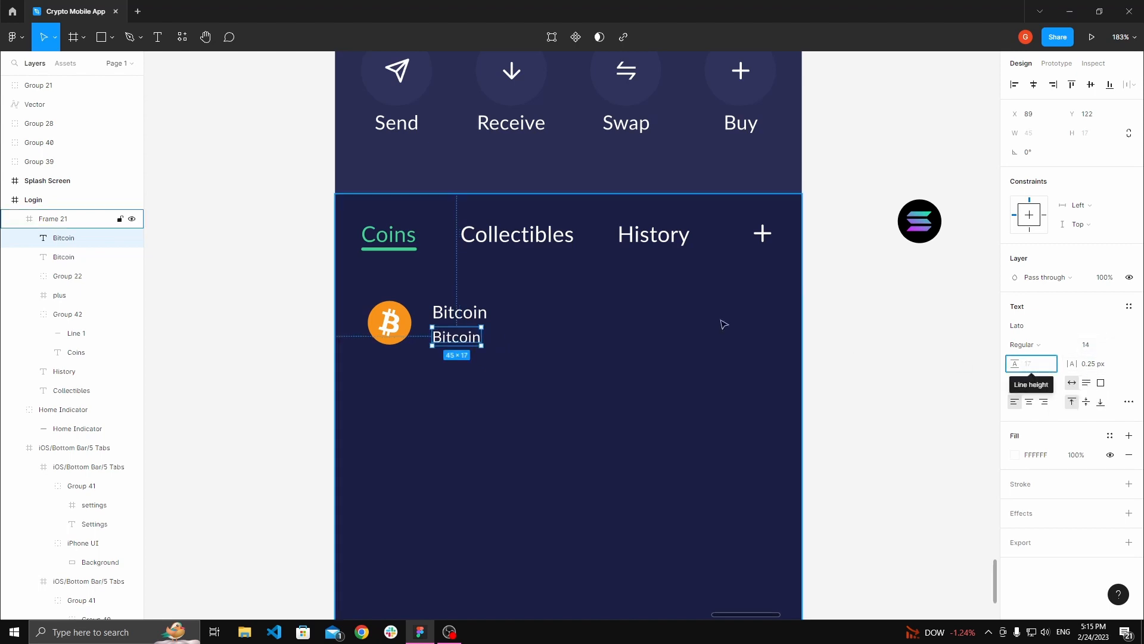
Step: Change the duplicated label's text to BTC
double_click(459, 337)
type("BTC")
key("Escape")
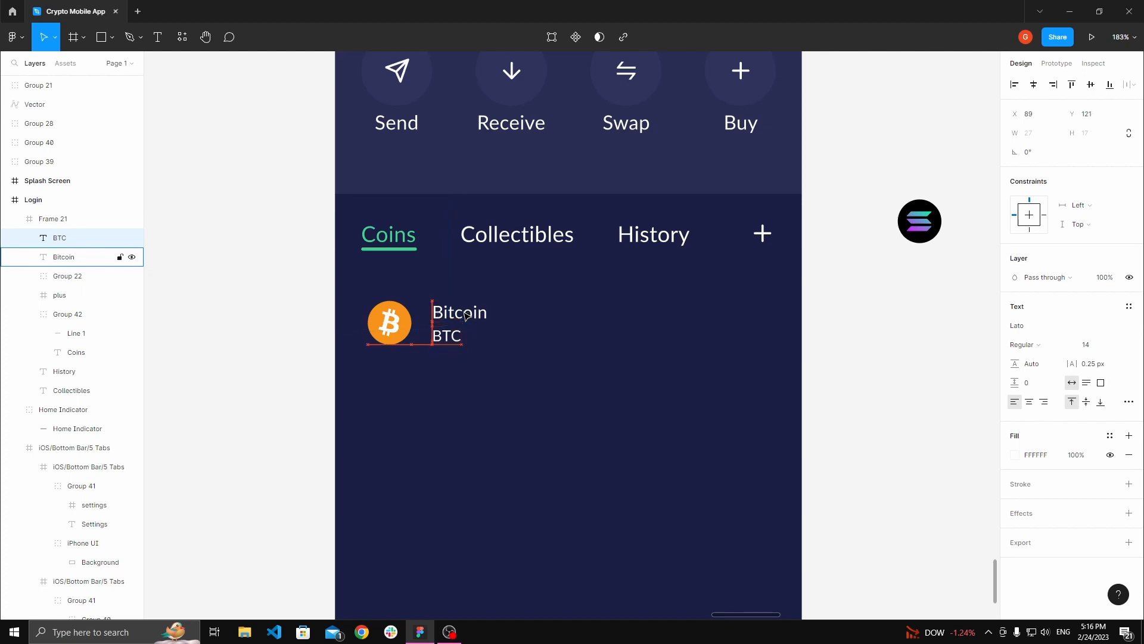
Step: Group the Bitcoin and BTC labels together
left_click(467, 316, "shift")
key("ctrl+g")
Step: Move the Bitcoin icon left to X 24
left_click(395, 319, "shift")
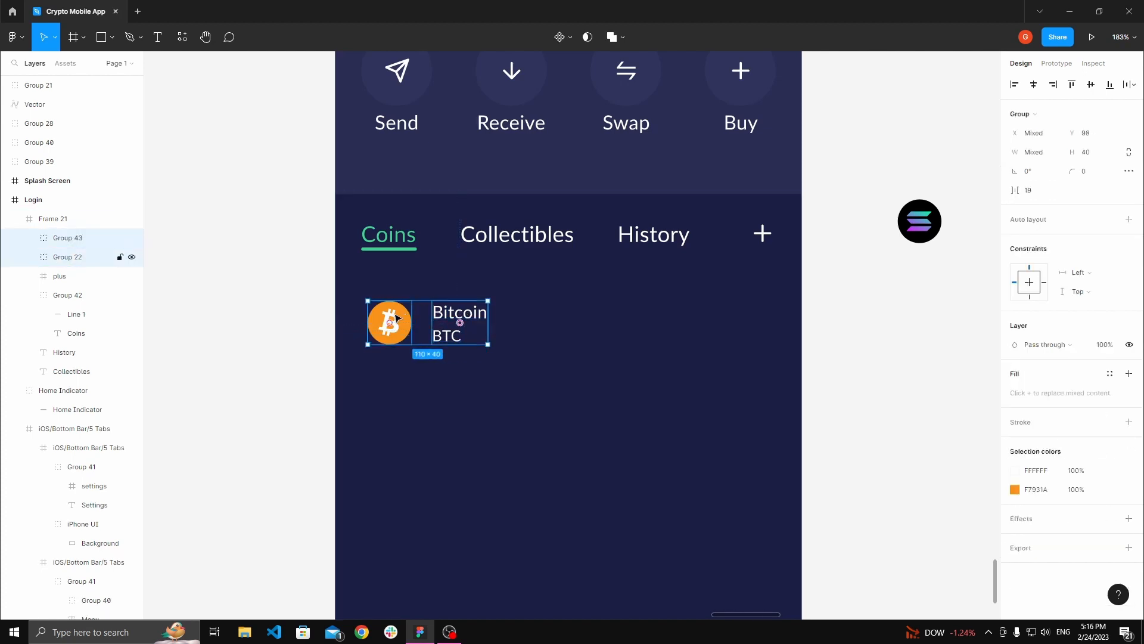
left_click(389, 321)
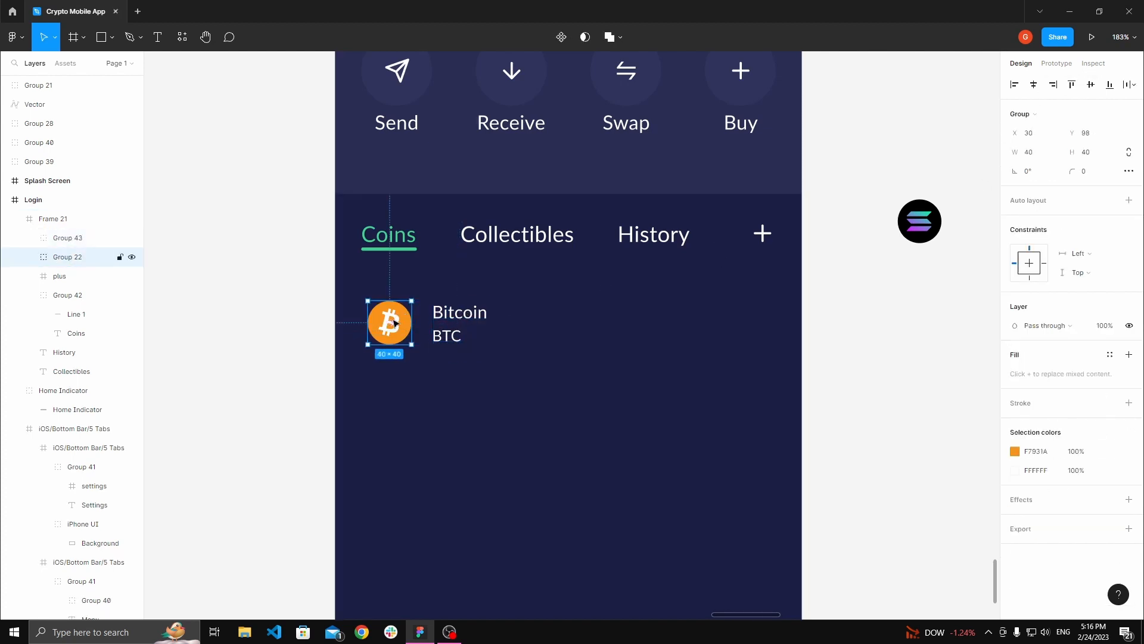
key("Left")
key("Left")
key("Left")
key("Left")
key("Left")
key("Left")
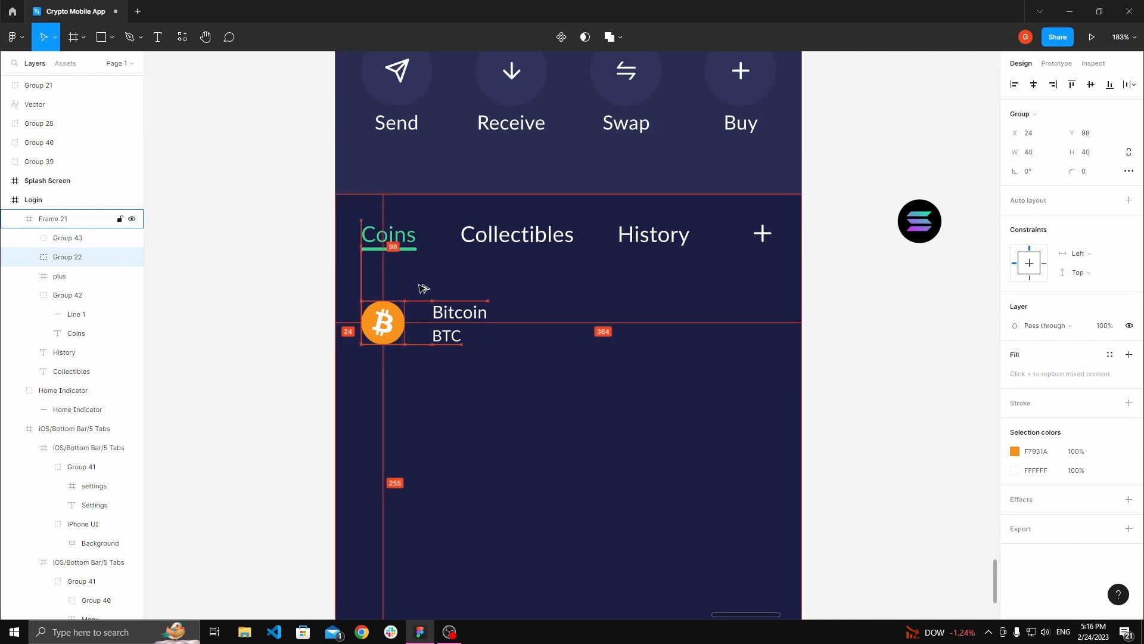
Step: Nudge the Bitcoin/BTC label group left to tighten the gap to the icon
left_click(452, 321)
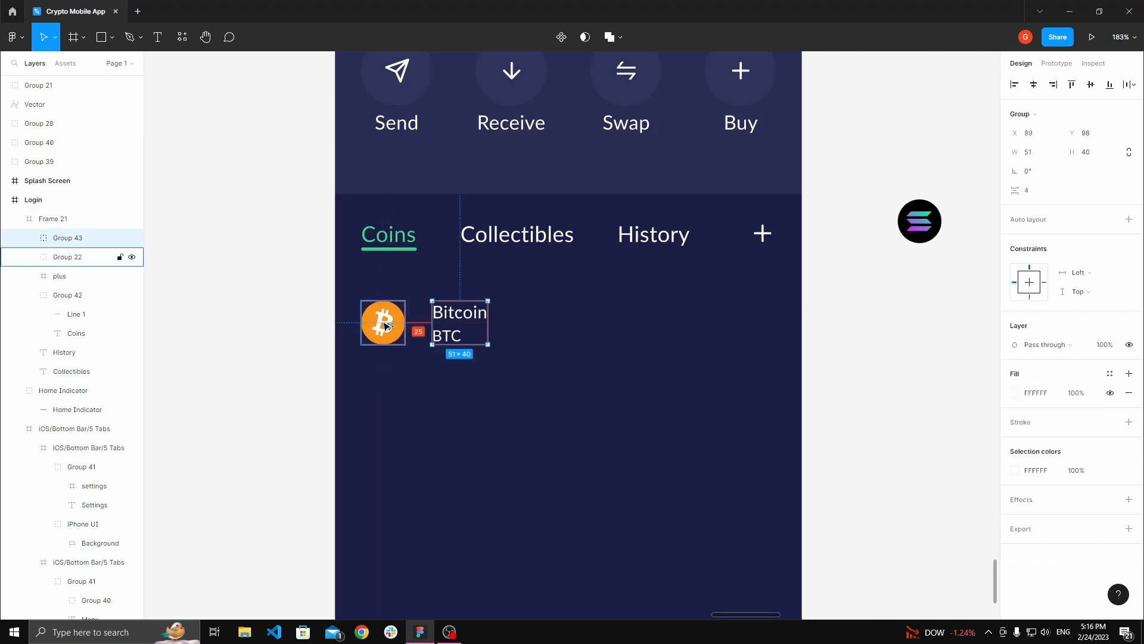
key("Left")
key("Left")
key("Left")
key("Left")
key("Left")
key("Left")
key("Left")
key("Left")
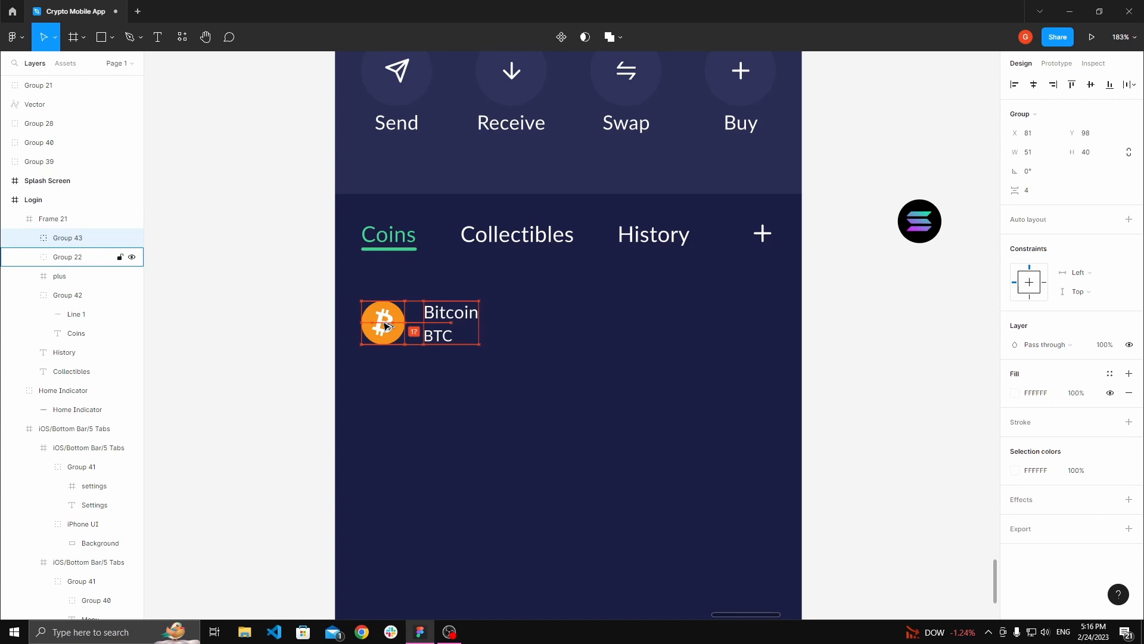
key("Left")
key("Left")
key("Left")
key("Left")
key("Left")
key("Left")
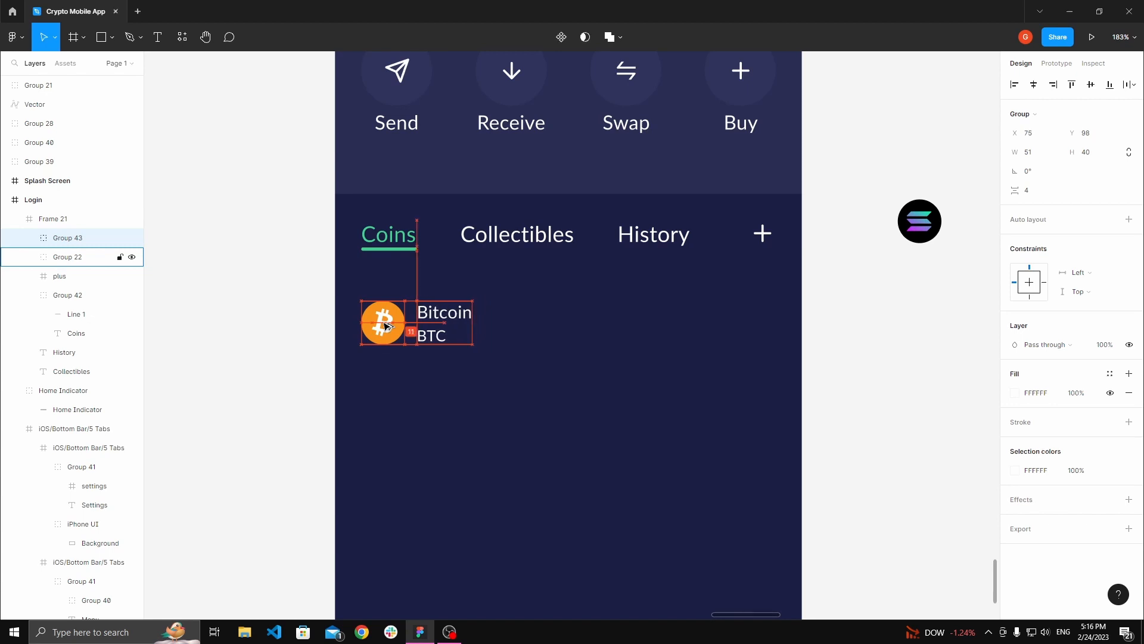
key("Right")
left_click(309, 307)
left_click_drag(310, 307, 238, 294)
scroll(305, 305, "down", 2)
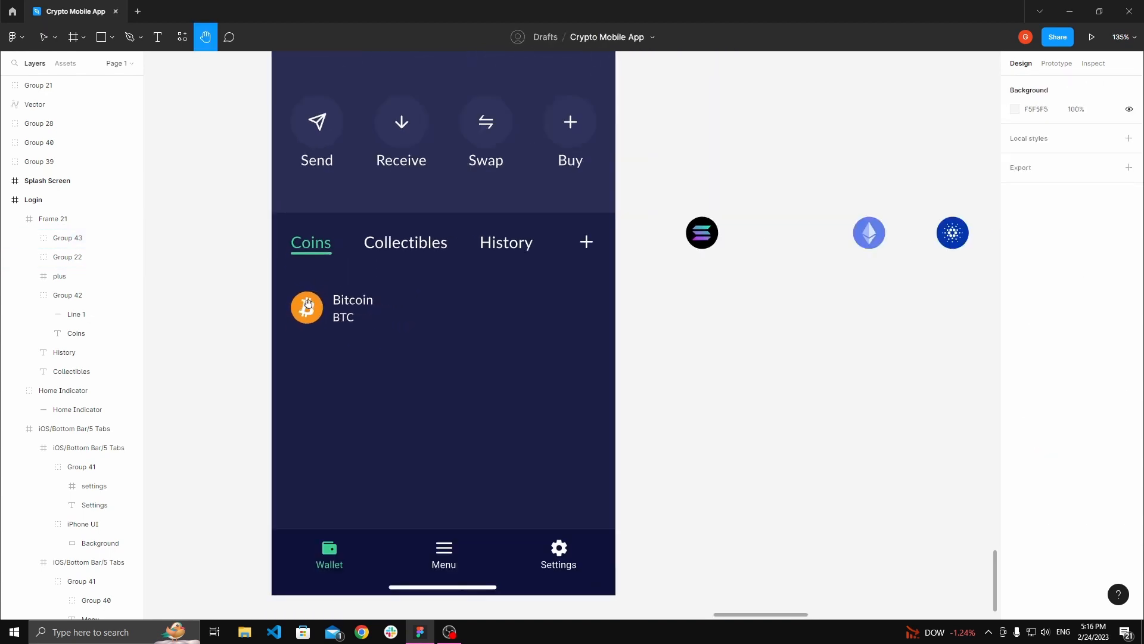
scroll(309, 303, "up", 4)
left_click(341, 300)
left_click(378, 297, "ctrl")
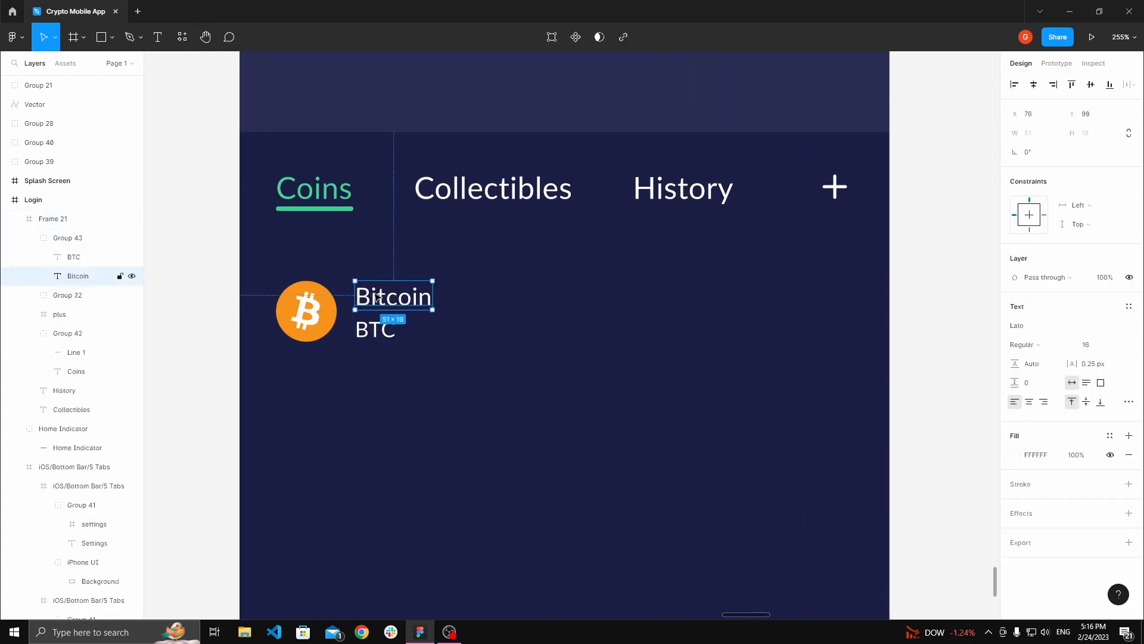
left_click(380, 352)
left_click(381, 298)
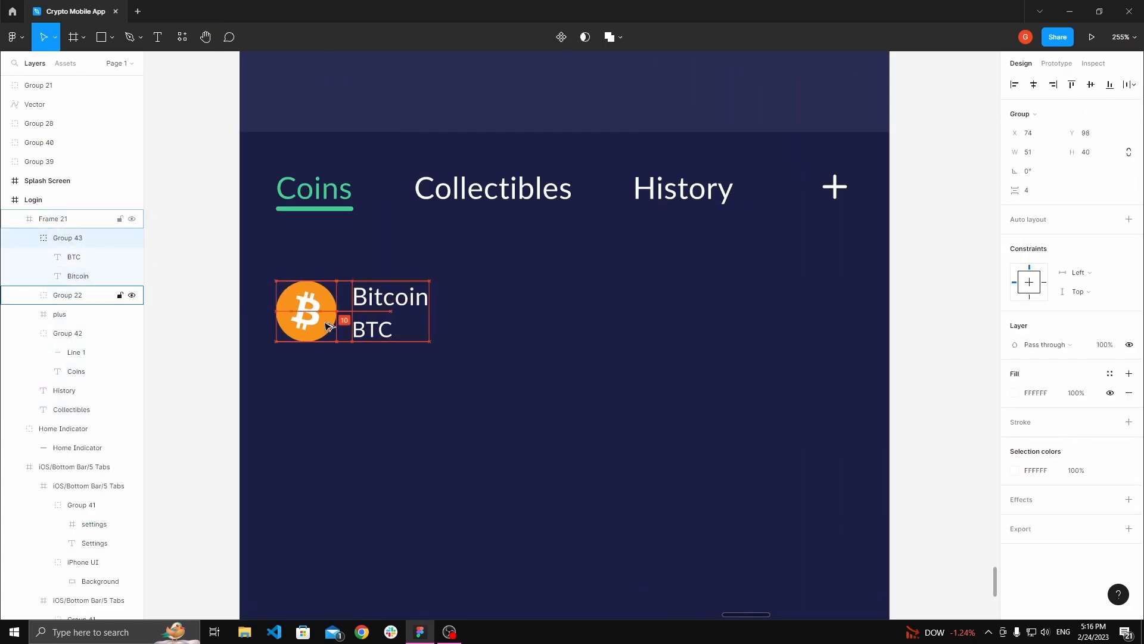
key("Left")
key("Left")
key("Left")
key("Left")
scroll(327, 326, "down", 4)
scroll(334, 316, "right", 1)
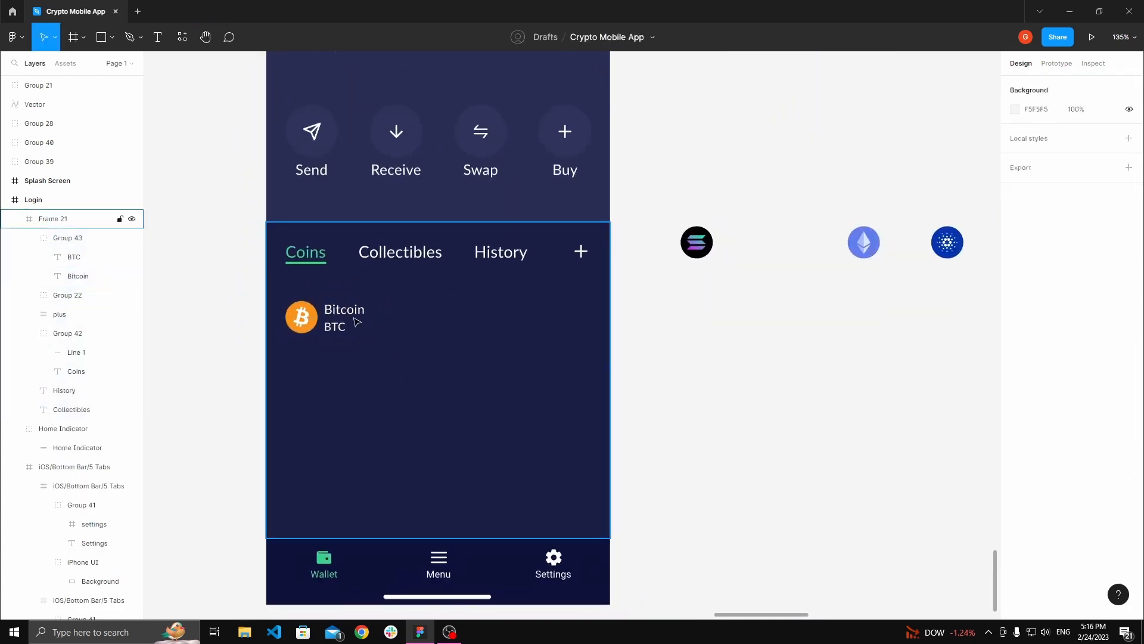
Step: Duplicate the label group to the right end of the coin row at X 353
left_click_drag(344, 317, 569, 321)
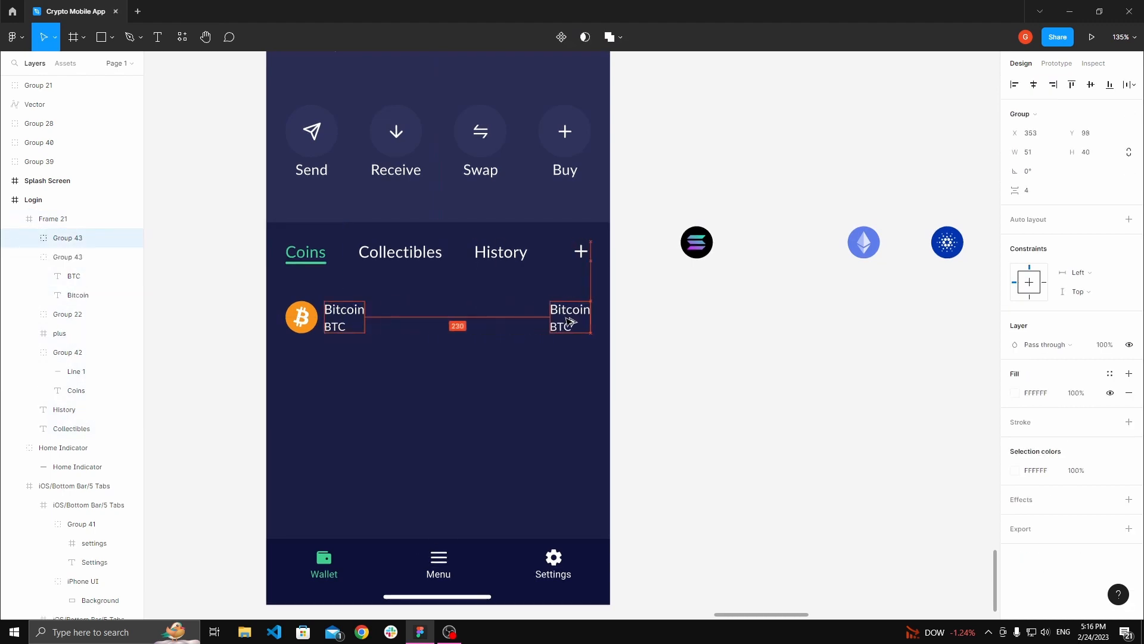
left_click(672, 318)
key("space")
double_click(340, 321)
double_click(338, 312)
left_click(733, 348)
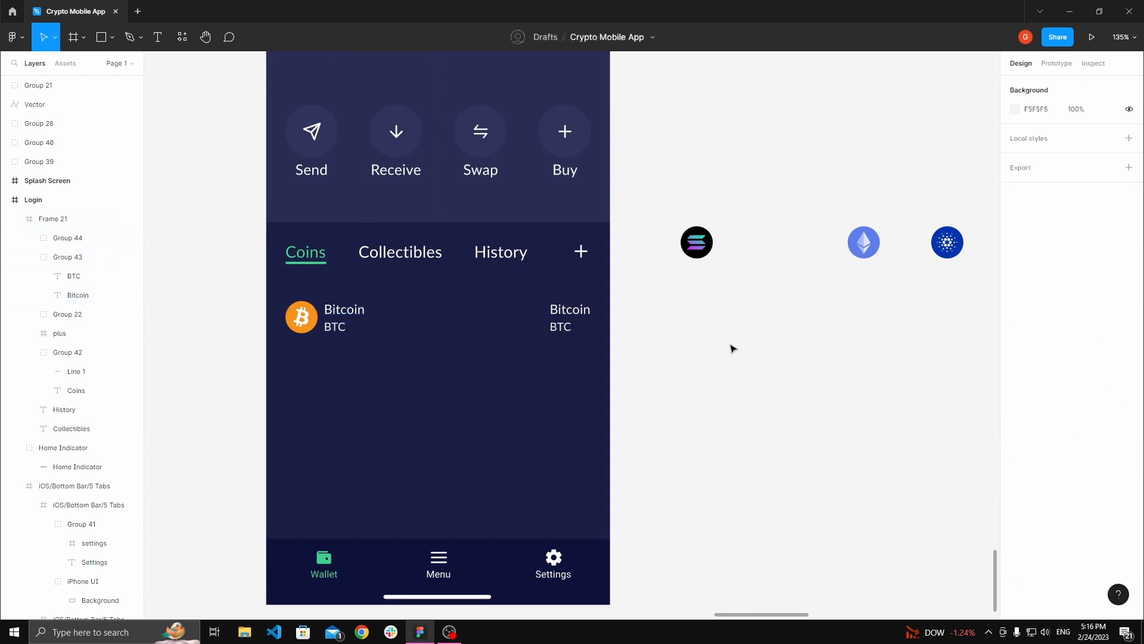
scroll(667, 334, "left", 1)
scroll(590, 321, "up", 3)
left_click(582, 319)
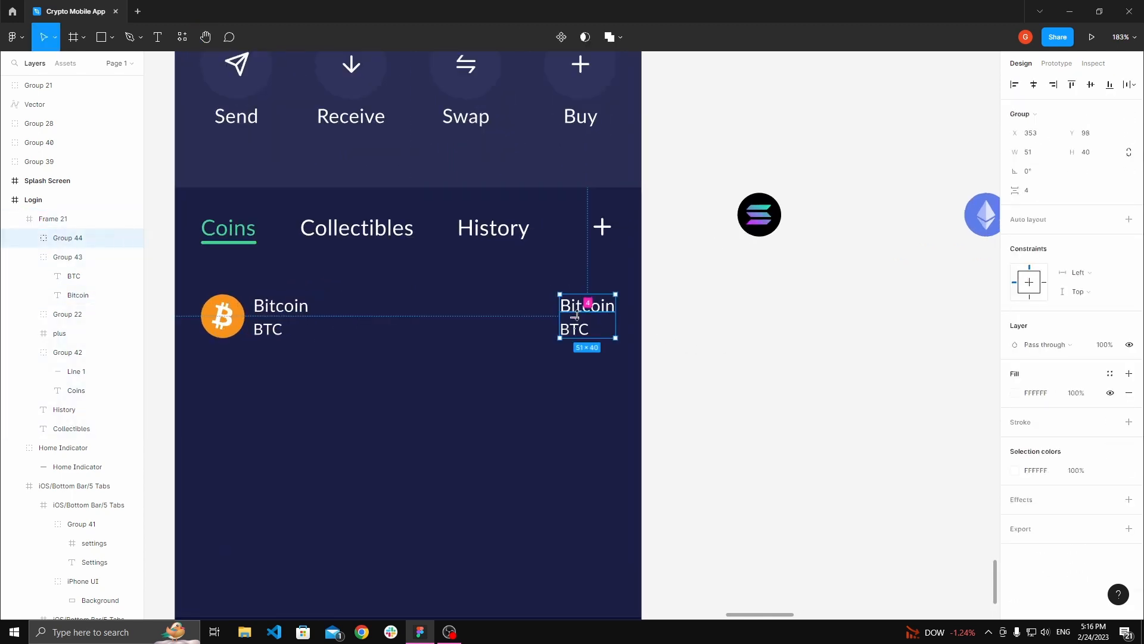
left_click(741, 328)
scroll(718, 317, "left", 2)
scroll(659, 310, "up", 3)
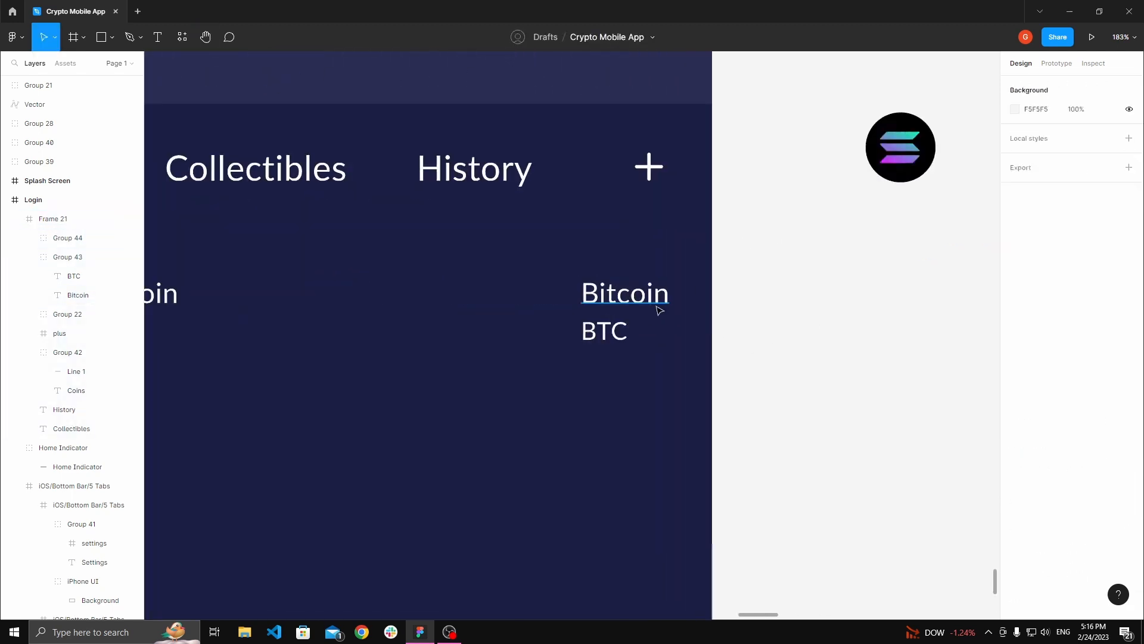
Step: Right-align the text of both labels in the duplicated group
double_click(604, 331)
left_click_drag(612, 332, 652, 332)
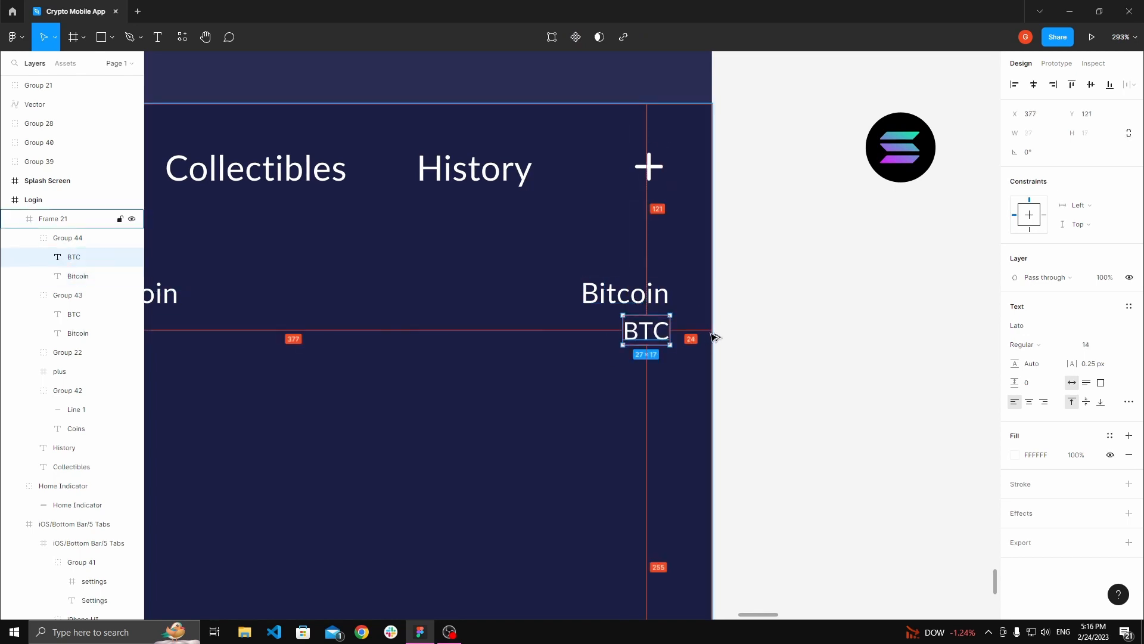
left_click(1044, 403)
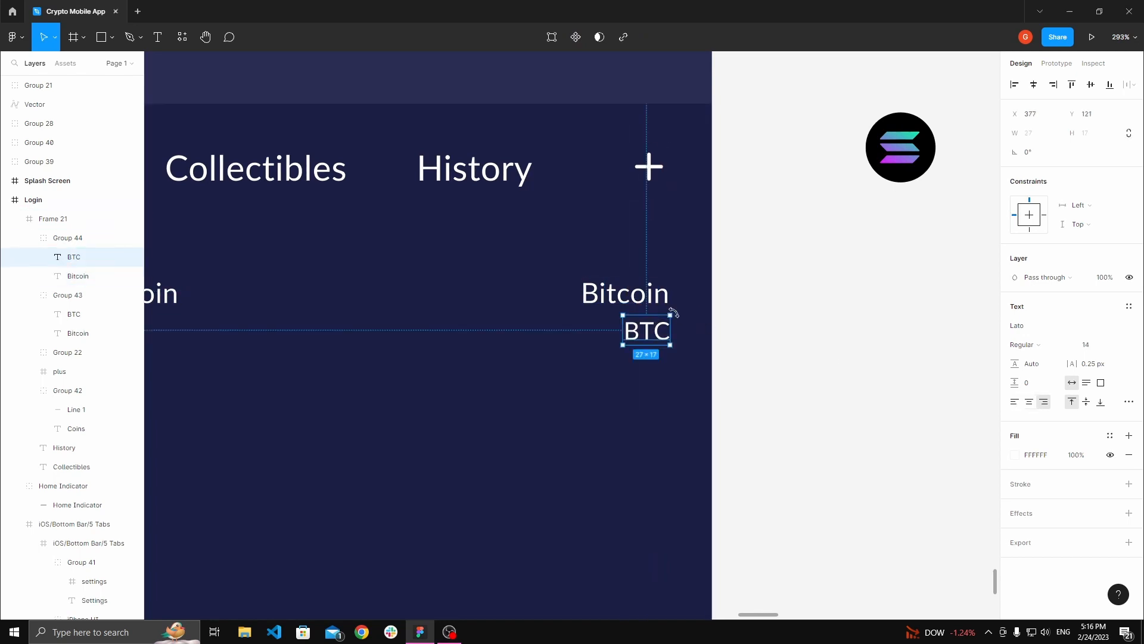
left_click(661, 308)
left_click(1044, 404)
left_click(888, 366)
left_click_drag(806, 338, 828, 337)
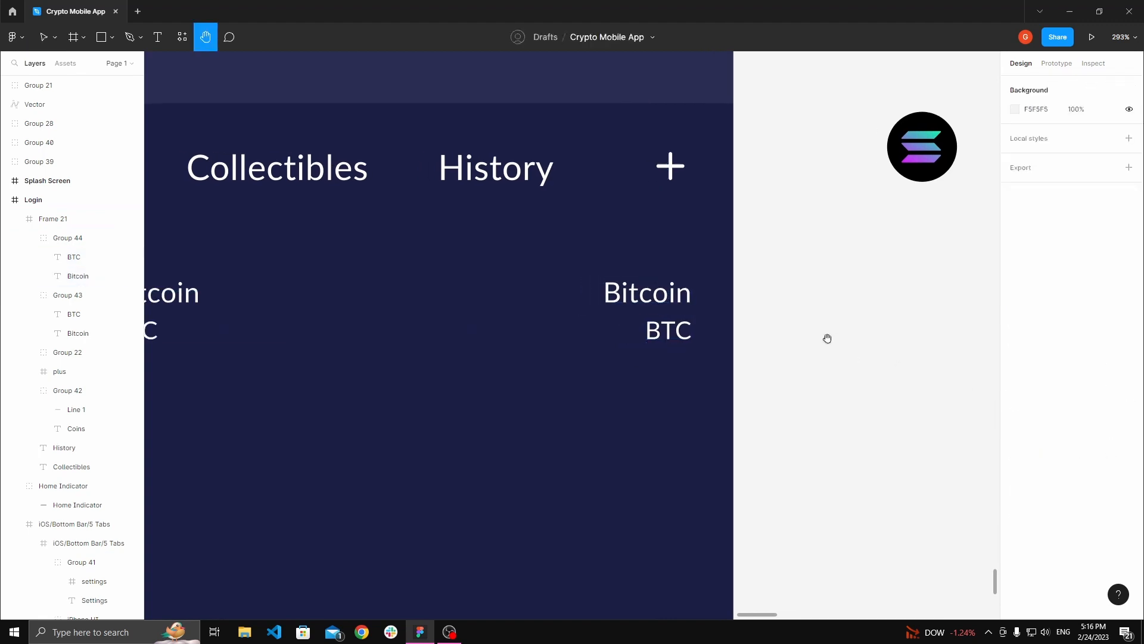
Step: Change the duplicated Bitcoin label to $34,561
double_click(651, 302)
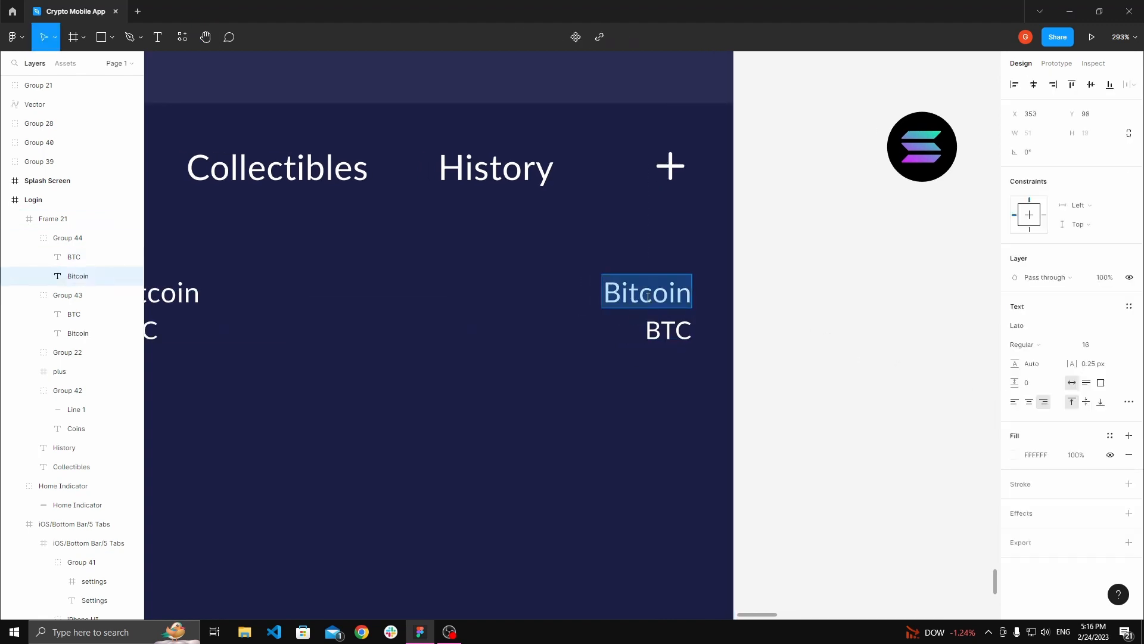
type("$34")
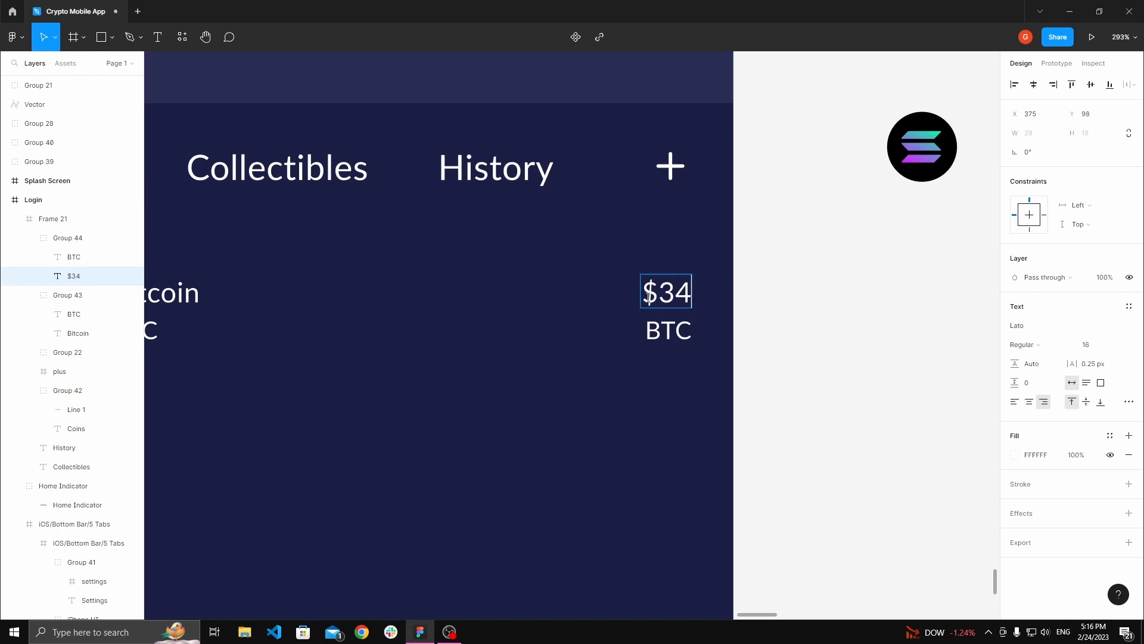
type(",561")
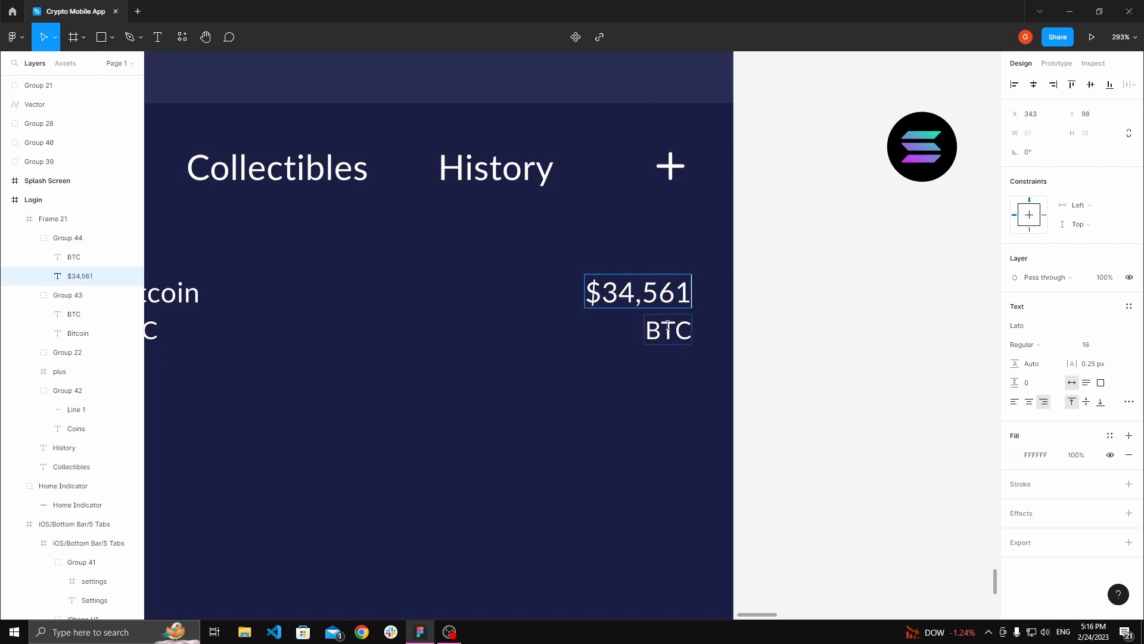
Step: Change the duplicated BTC label to +1.45%
double_click(666, 326)
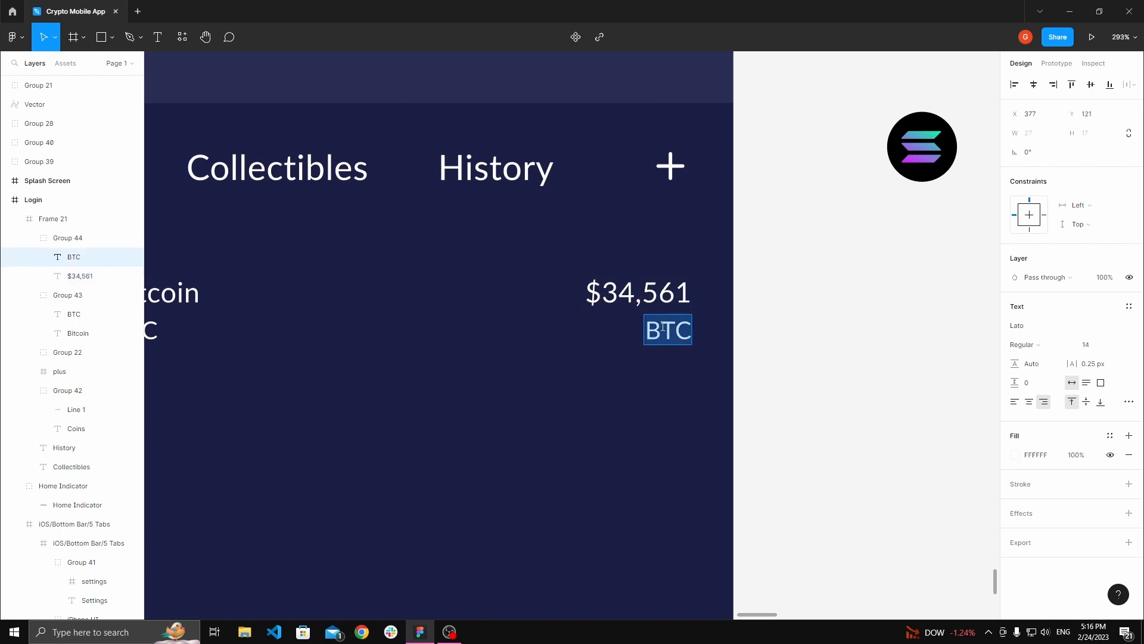
type("+1.45")
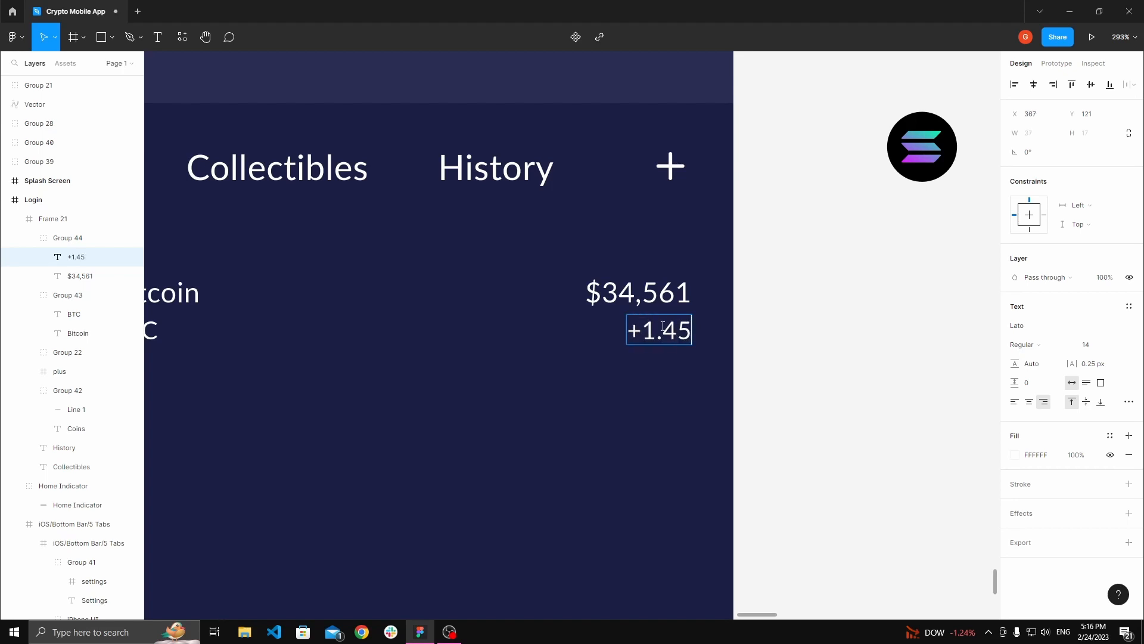
type("%")
key("Escape")
Step: Color the duplicated +1.45% change label green using a document color
left_click(780, 359)
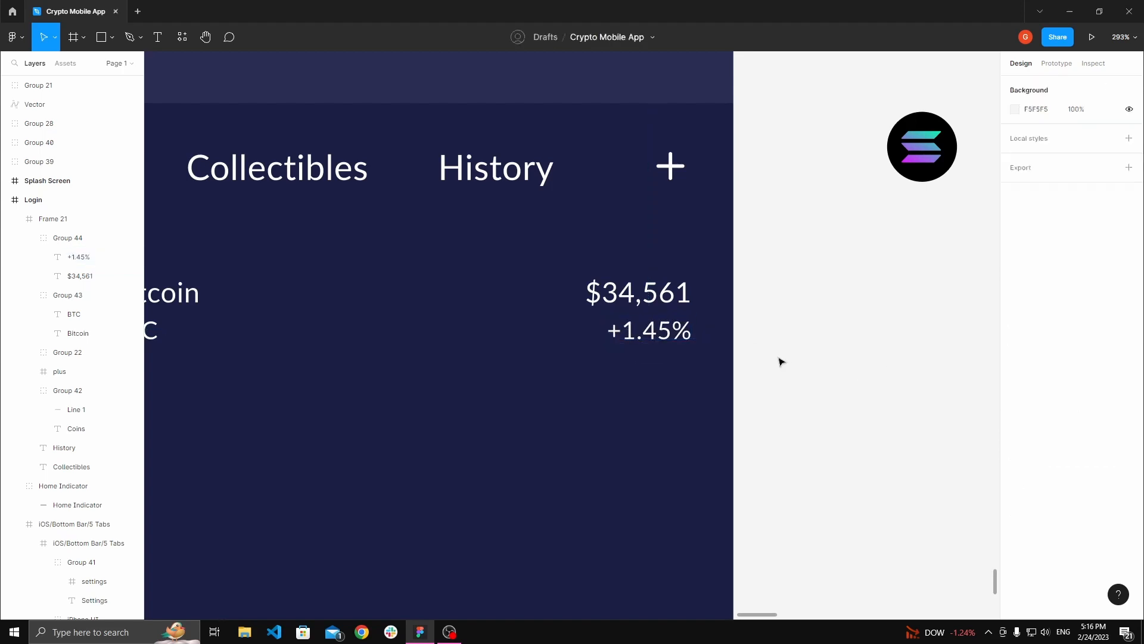
left_click(673, 339, "ctrl")
scroll(756, 338, "down", 3)
key("space")
left_click_drag(756, 338, 860, 345)
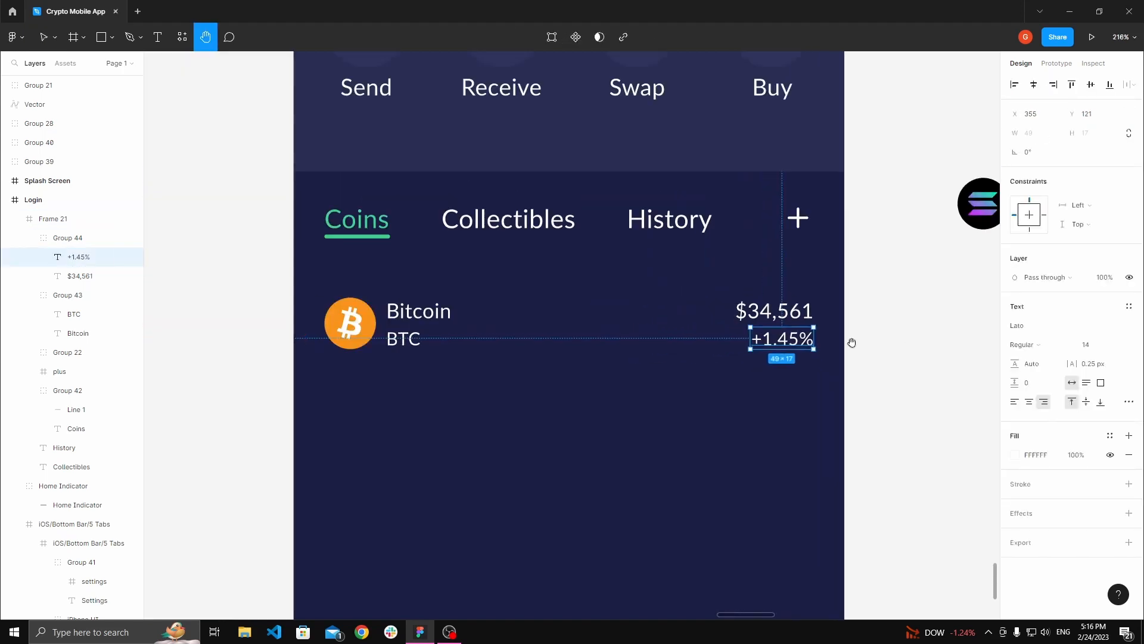
left_click(1110, 435)
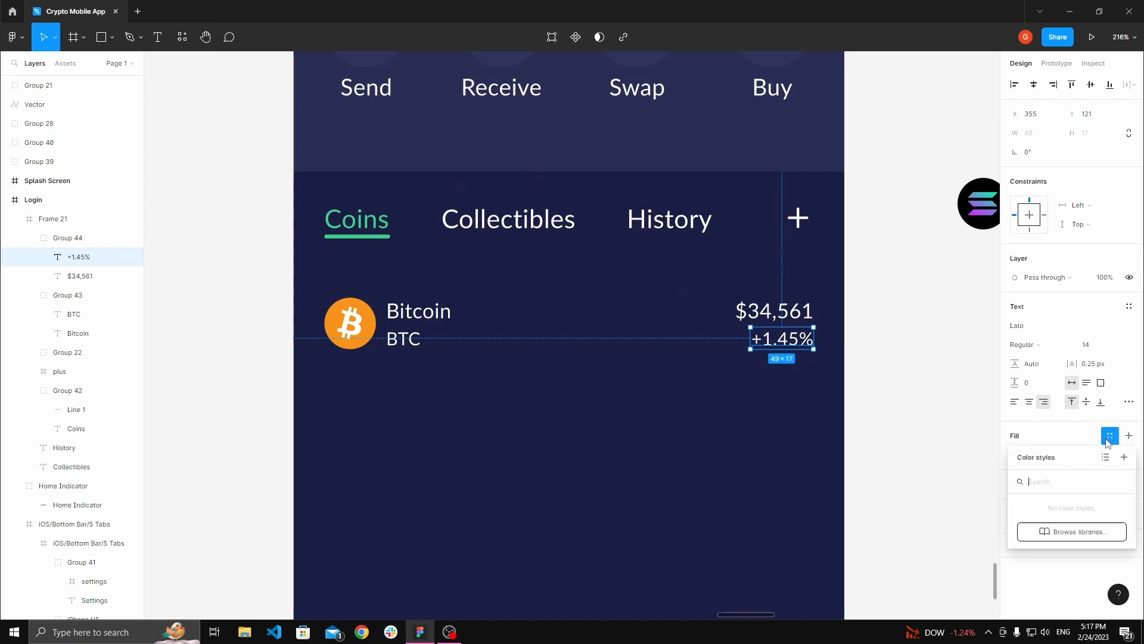
left_click(1055, 433)
left_click(1015, 456)
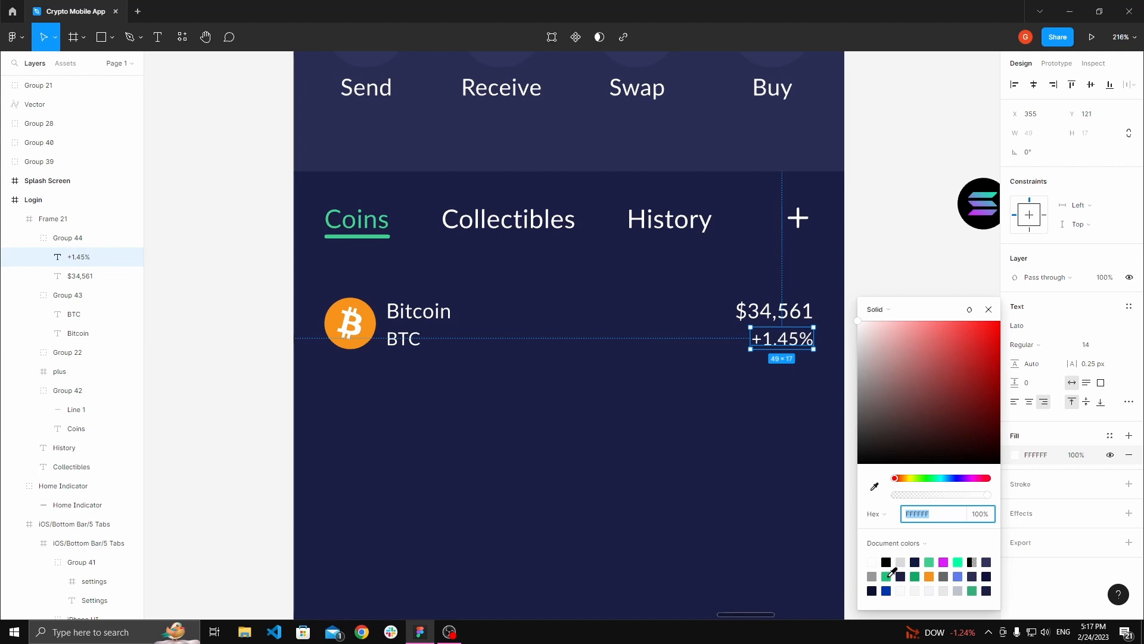
left_click(888, 576)
Step: Color the $34,561 price label green as well
left_click(781, 313)
left_click(1015, 456)
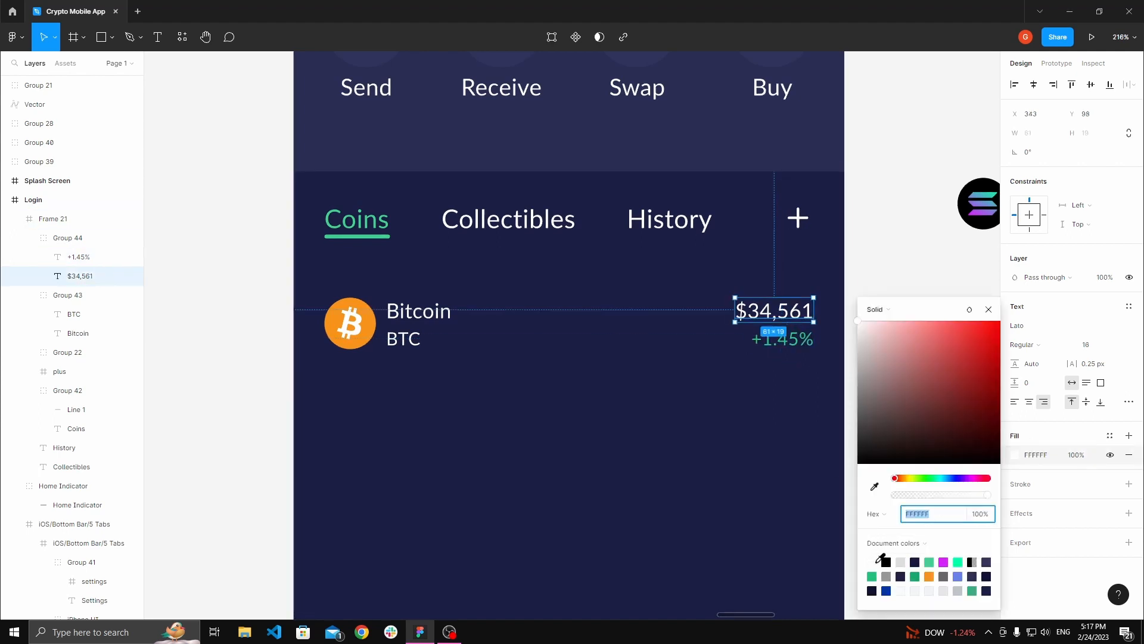
left_click(872, 576)
Step: Group the Bitcoin coin icon together with its name and ticker labels
scroll(769, 369, "down", 5)
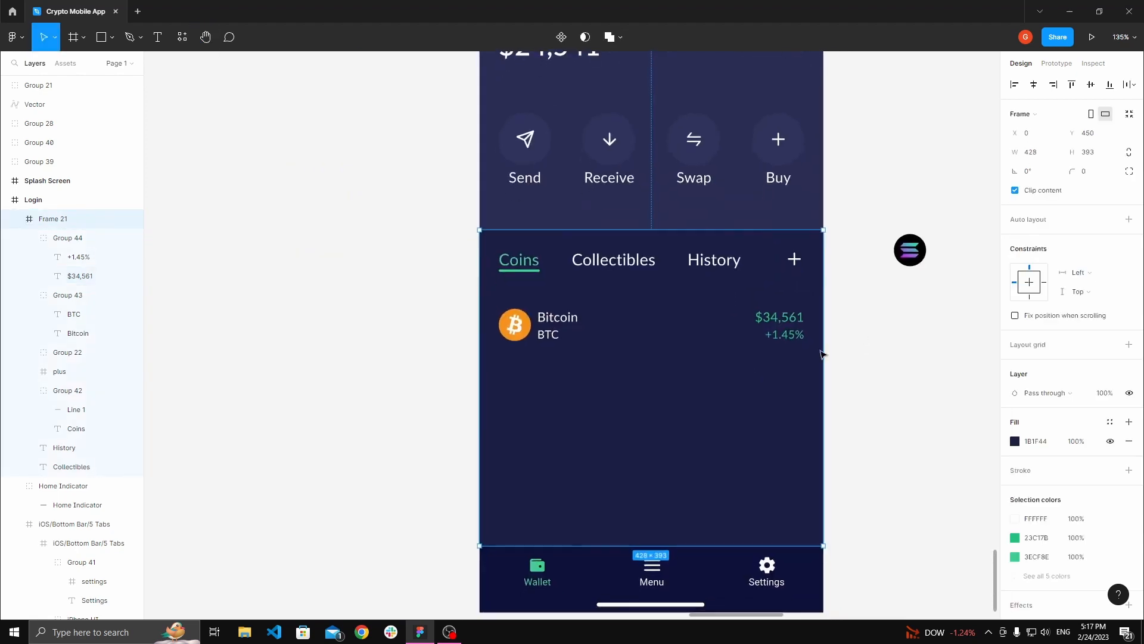
left_click(523, 326)
left_click(548, 324, "shift")
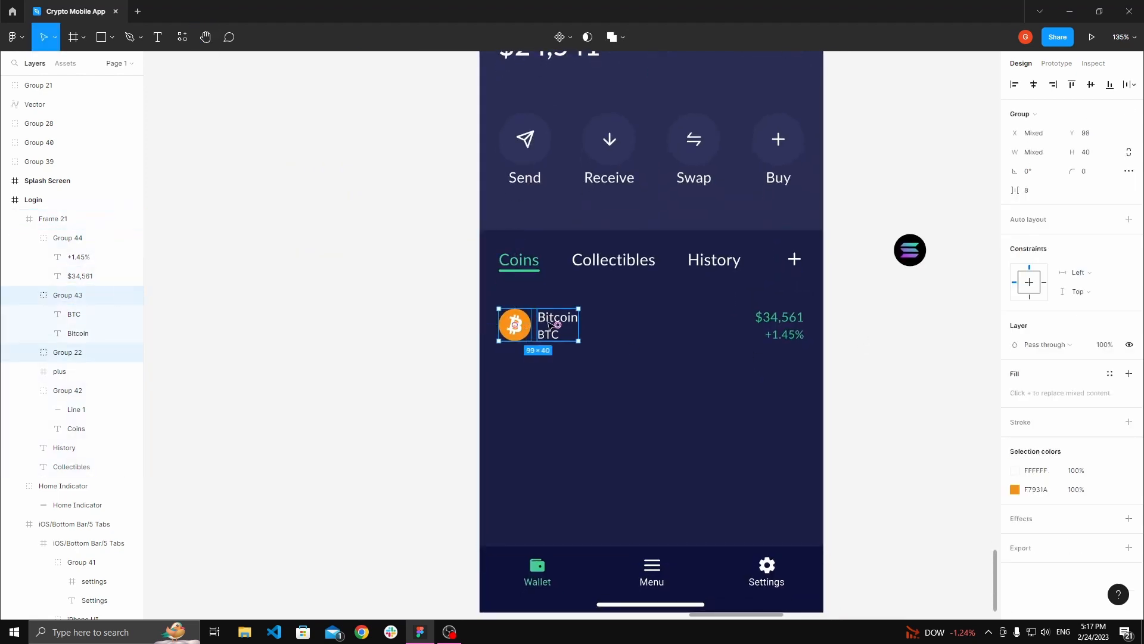
left_click(442, 309)
scroll(442, 309, "up", 2)
left_click(444, 315)
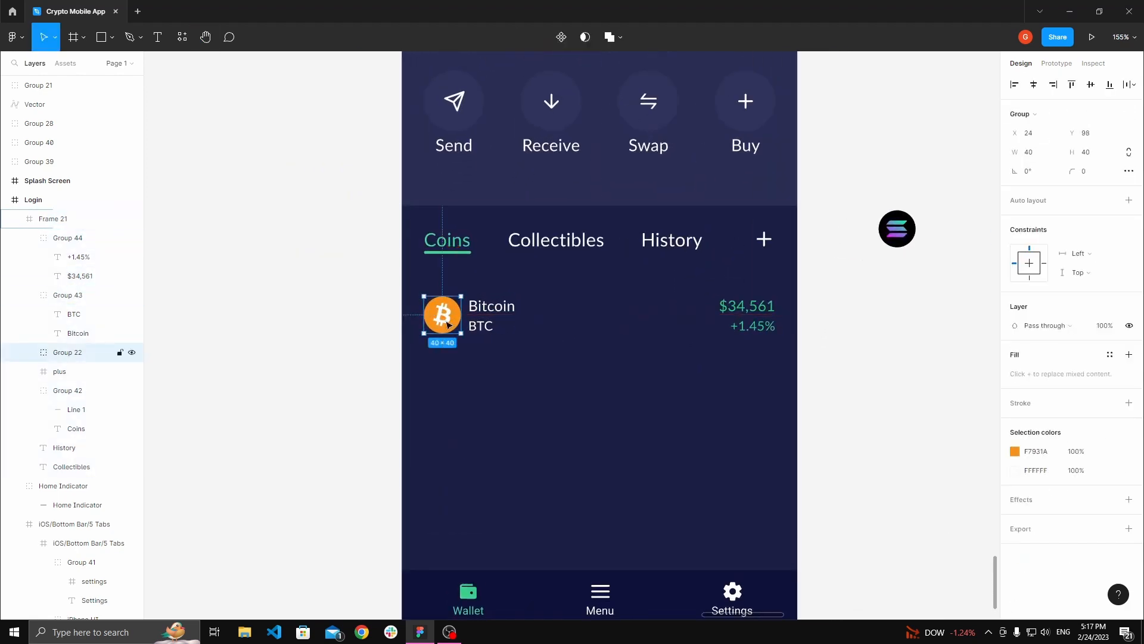
left_click(489, 316, "shift")
key("ctrl+g")
Step: Group the icon-and-name group with the price group into one 380 × 40 coin row
scroll(602, 330, "right", 1)
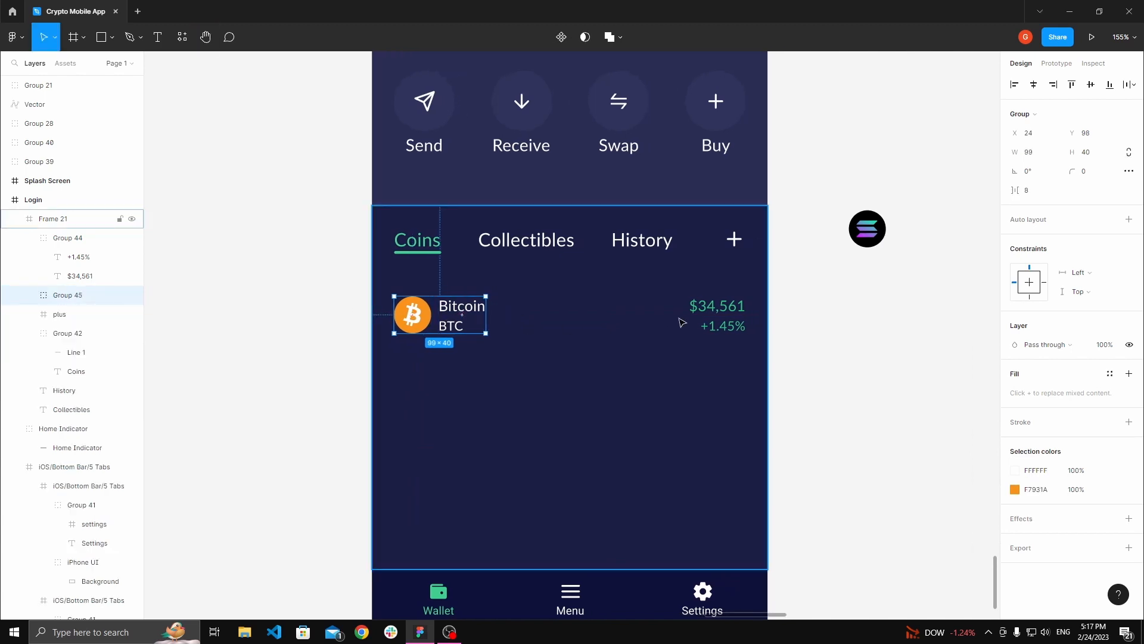
left_click(709, 315, "shift")
key("ctrl+g")
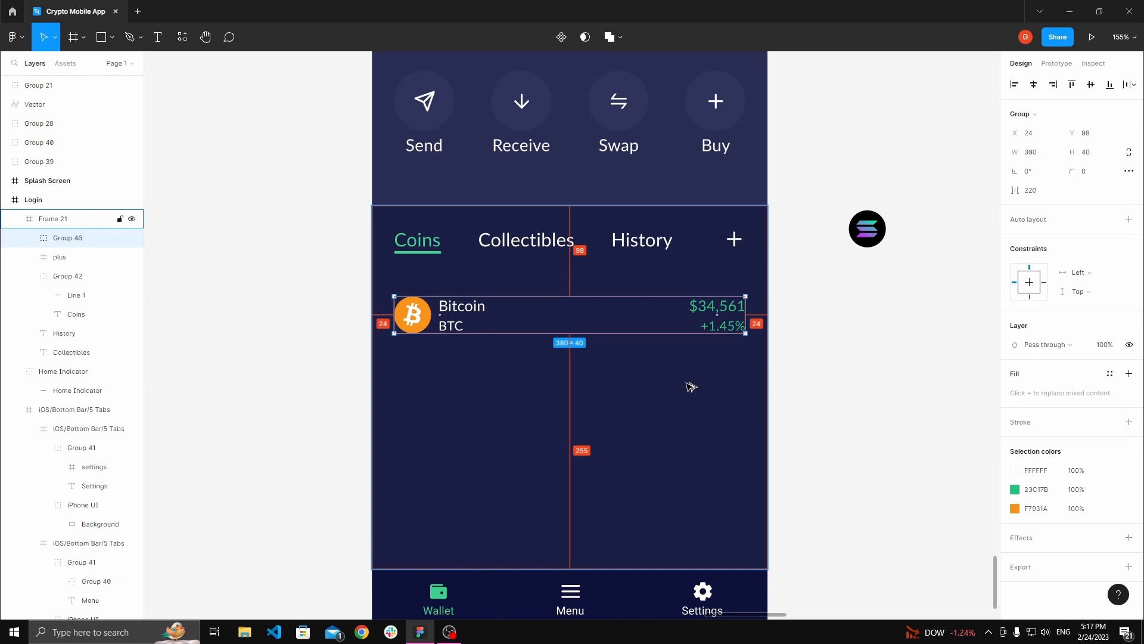
Step: Group the Coins, Collectibles and History tabs with the plus icon
scroll(810, 370, "down", 1)
scroll(787, 347, "right", 1)
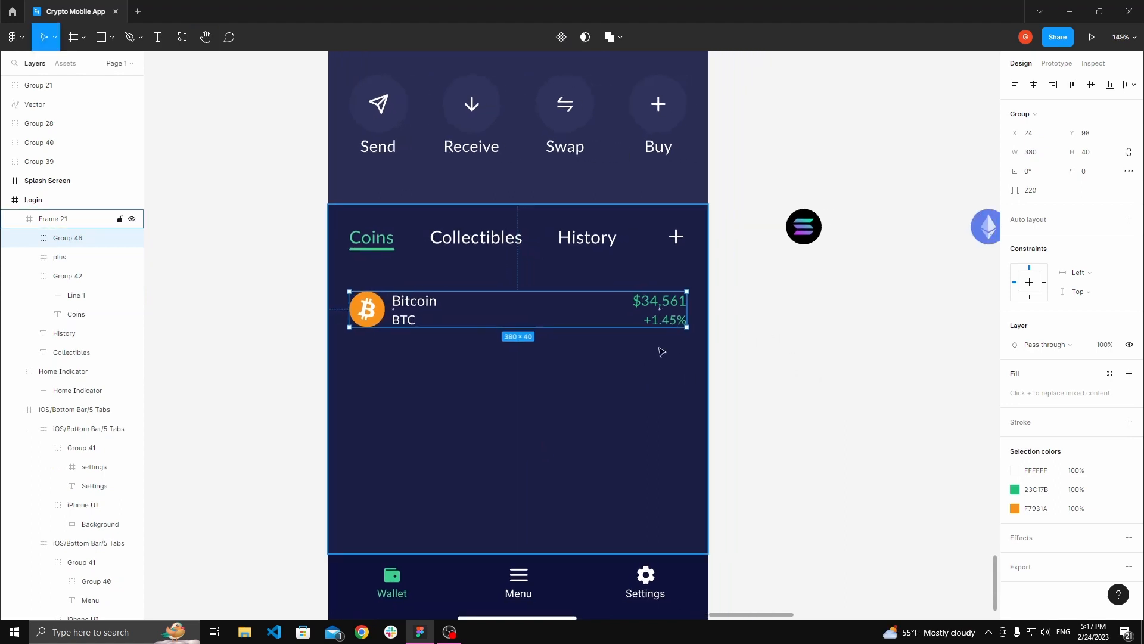
left_click(372, 238)
left_click(484, 238, "shift")
left_click(596, 242, "shift")
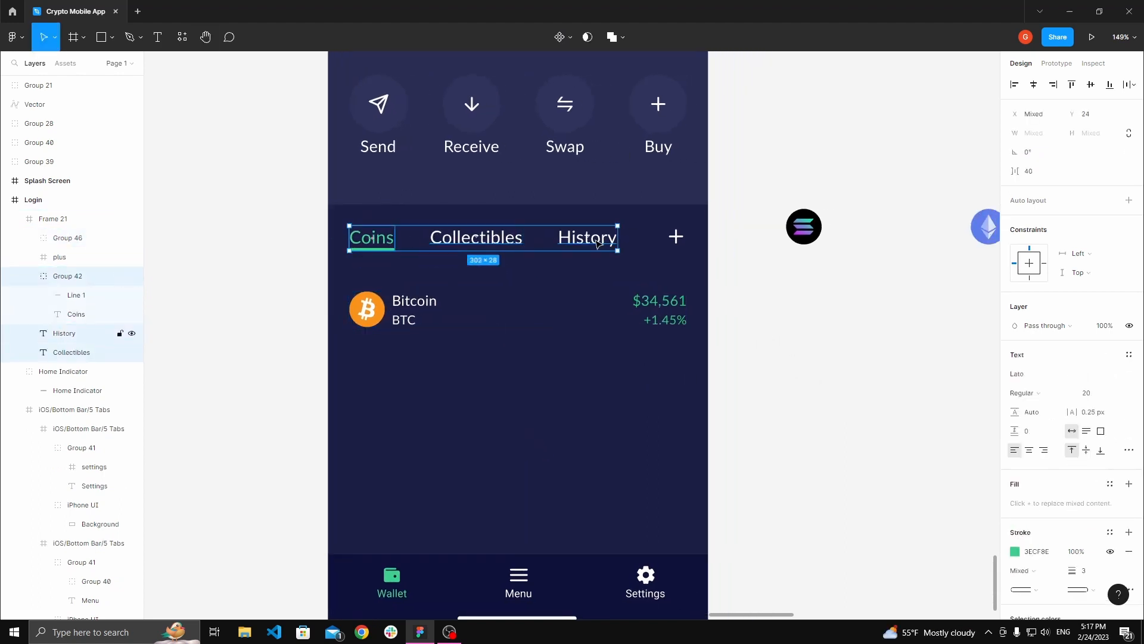
left_click(676, 237, "shift")
key("ctrl+g")
Step: Move the coin row up to Y 84, closer to the tabs
left_click(417, 310)
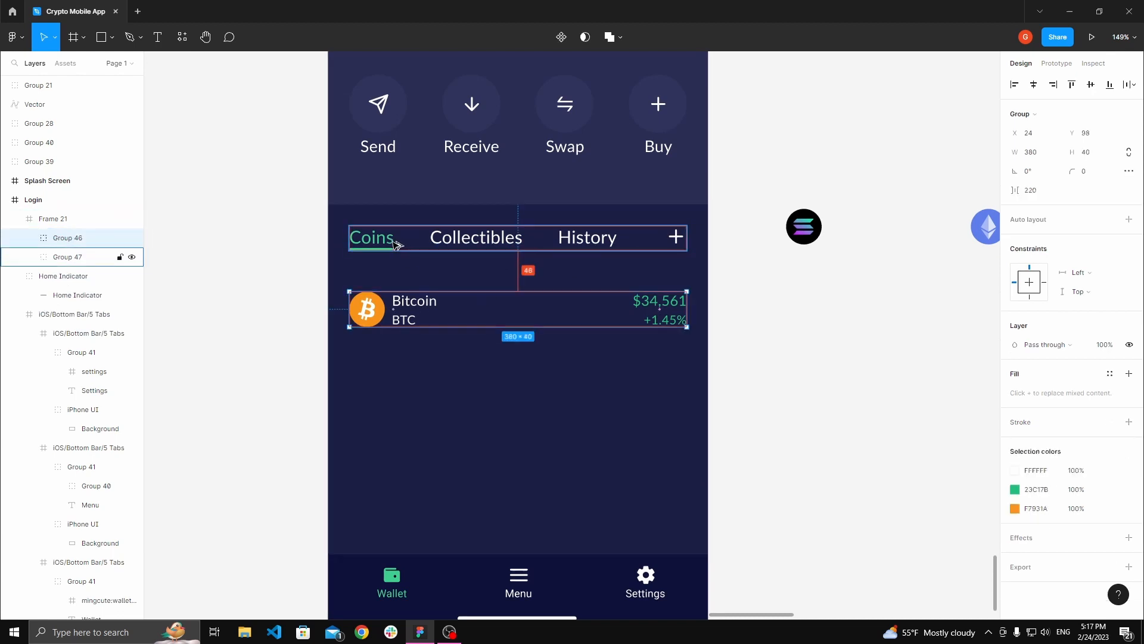
key("shift+Up")
key("Up")
key("Up")
key("Up")
key("Up")
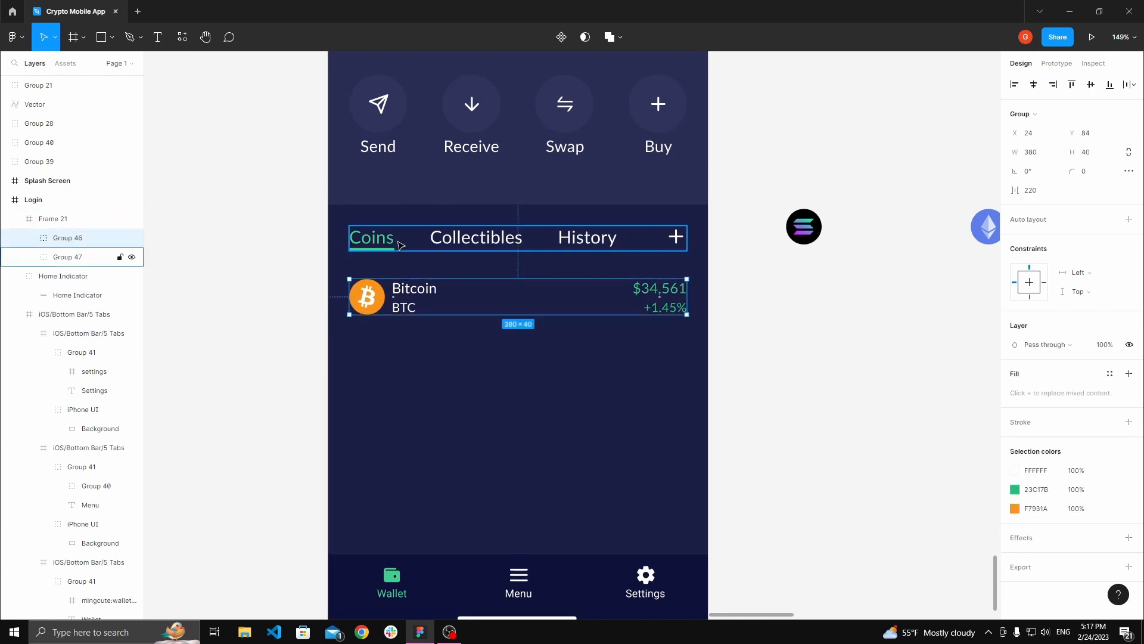
left_click_drag(424, 297, 424, 325, "alt")
key("ctrl+z")
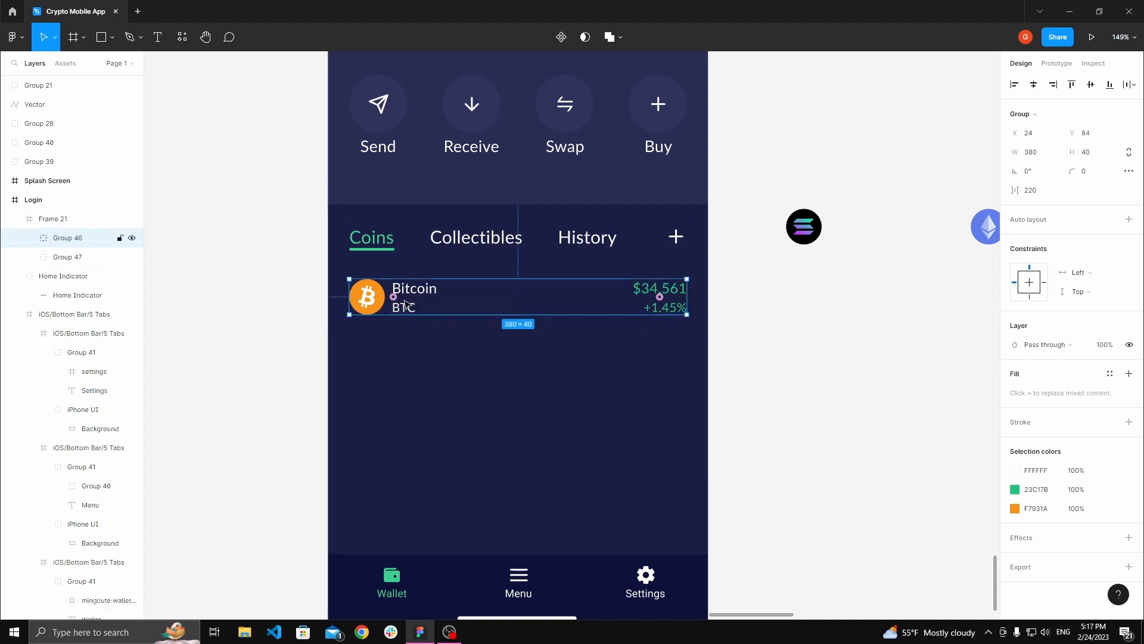
Step: Duplicate the coin row downward to make four evenly spaced rows, the last at Y 324
left_click_drag(420, 297, 428, 515, "alt")
key("shift+Down")
key("Up")
key("Up")
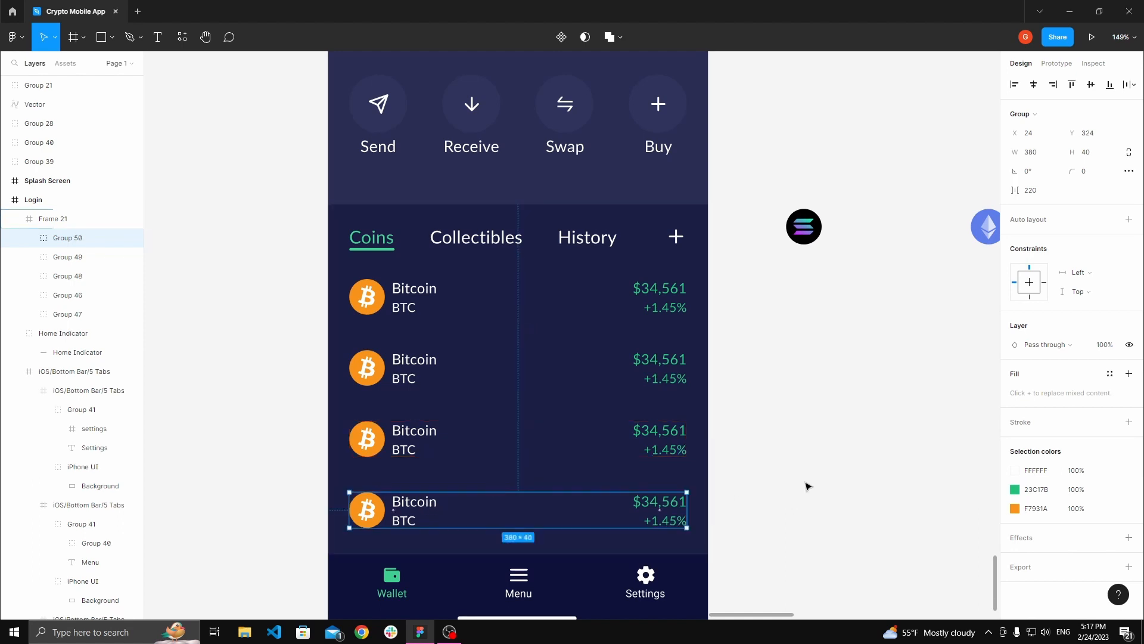
Step: Copy the Ethereum coin icon from beside the frame
left_click(807, 484)
key("space")
left_click_drag(804, 480, 802, 422)
scroll(803, 422, "down", 1)
left_click_drag(734, 382, 714, 411)
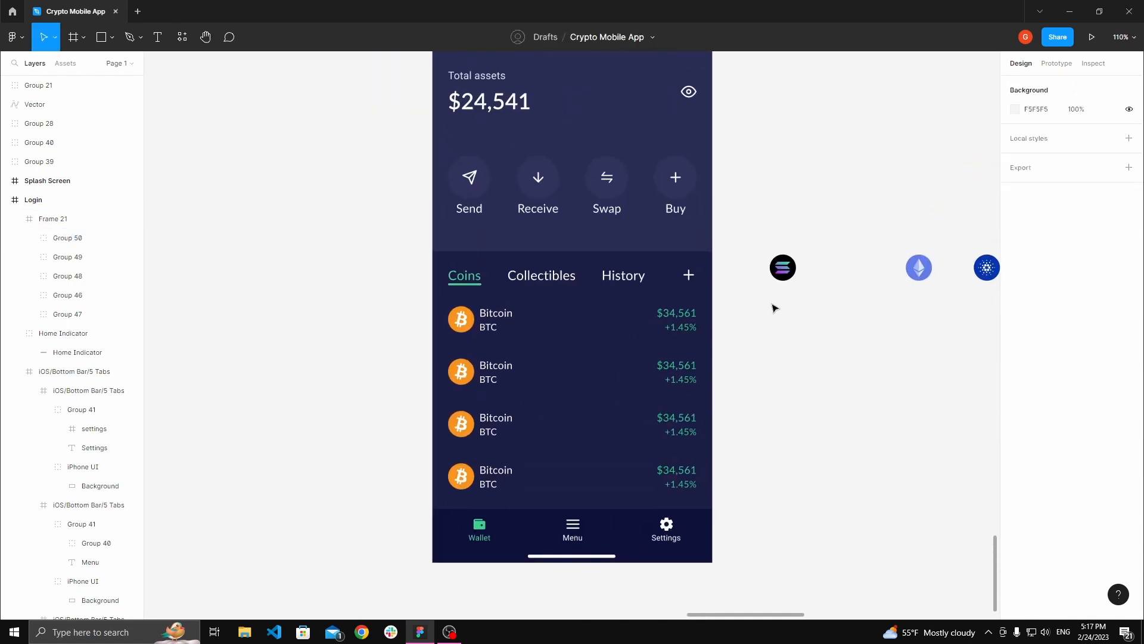
key("space")
left_click_drag(813, 288, 745, 281)
right_click(851, 262)
left_click(868, 251)
Step: Replace the second row's Bitcoin icon with the copied Ethereum icon using paste to replace
key("space")
left_click_drag(423, 358, 513, 339)
scroll(513, 339, "up", 1)
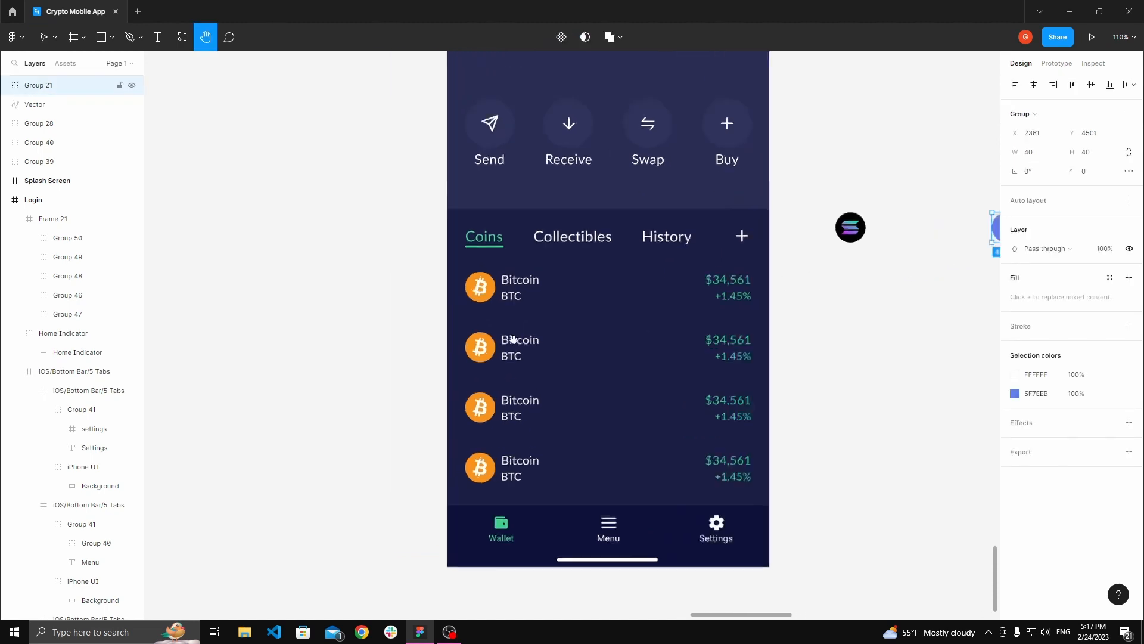
scroll(513, 339, "up", 2)
left_click(459, 351)
double_click(459, 351)
double_click(458, 351)
right_click(456, 351)
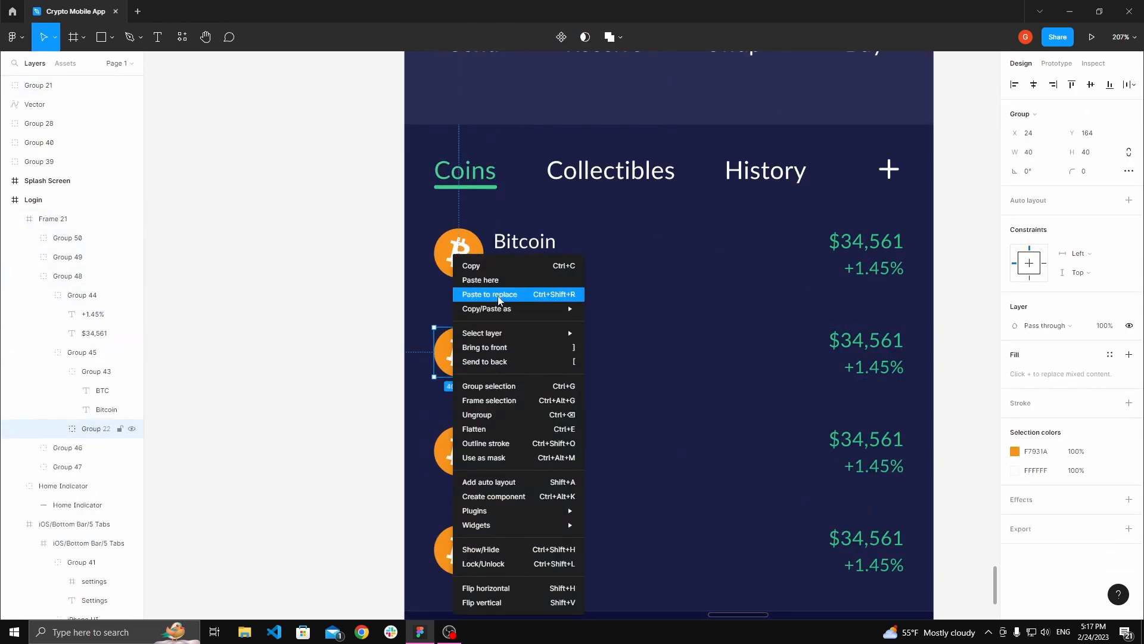
left_click(498, 299)
Step: Rename the second row's labels to Ethereum and ETH
double_click(523, 341)
type("Ethereum")
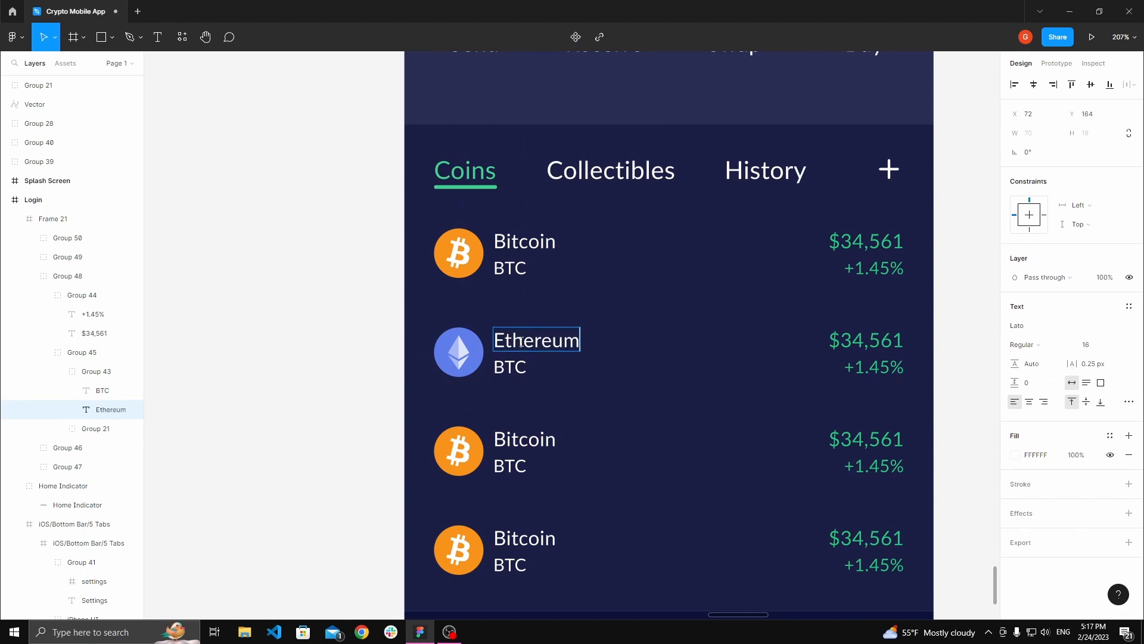
double_click(523, 365)
type("ET")
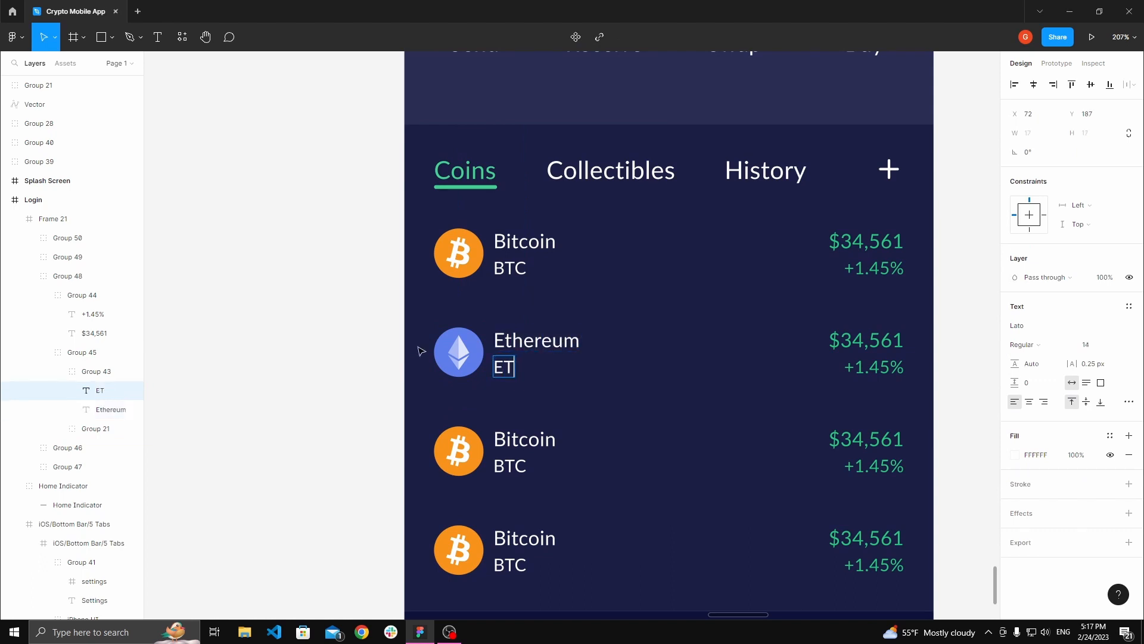
type("H")
Step: Change the second row's price to $2621
left_click(352, 327)
key("space")
left_click_drag(352, 327, 261, 298)
double_click(783, 310)
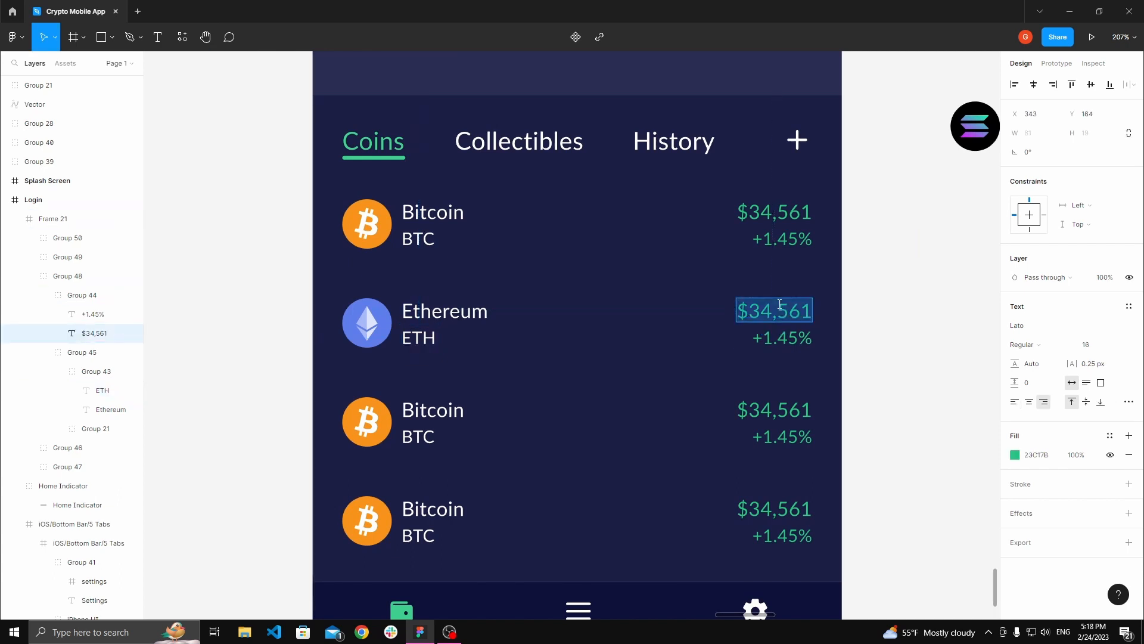
type("$2621")
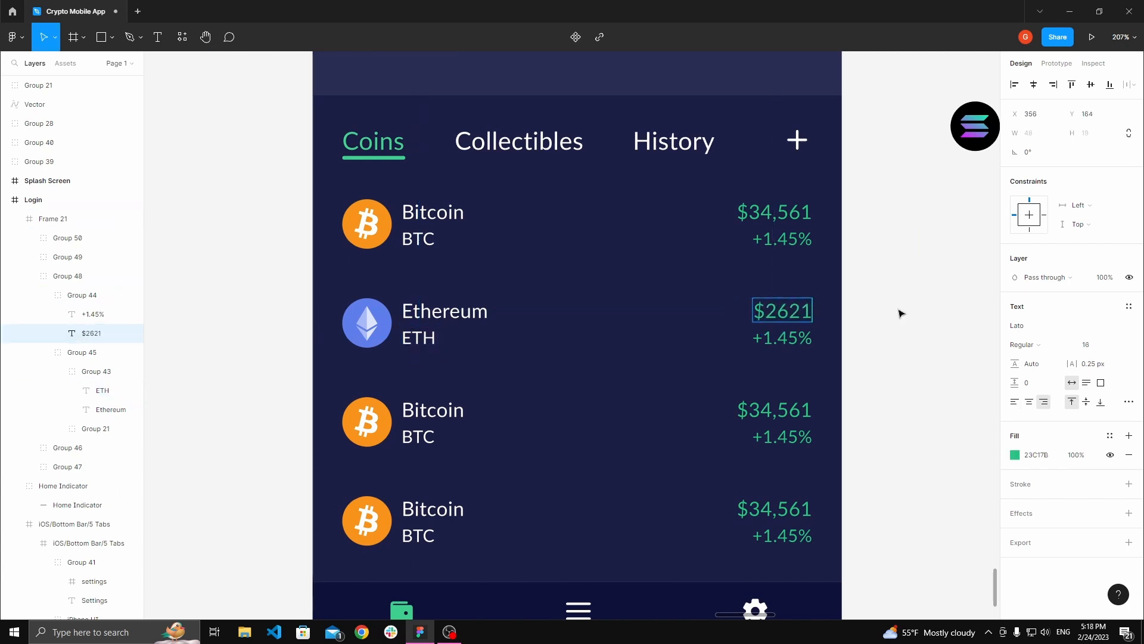
left_click(900, 313)
Step: Select all four price labels and set their fill to white
left_click(799, 215, "ctrl")
left_click(794, 316, "ctrl+shift")
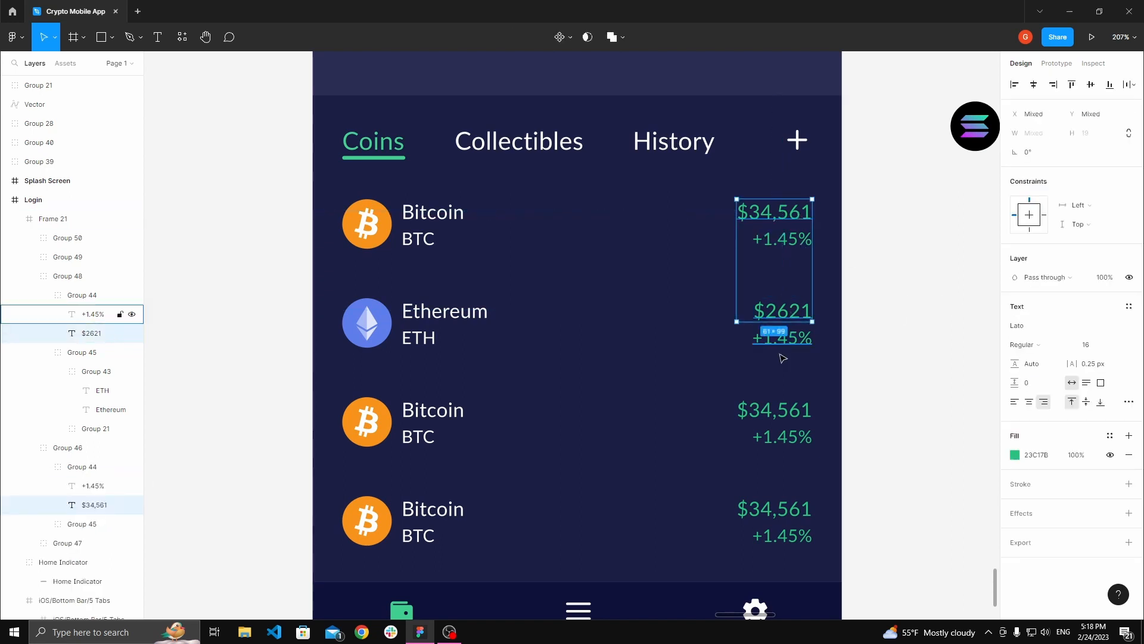
left_click(777, 410, "ctrl+shift")
left_click(778, 505, "ctrl+shift")
left_click(1017, 458)
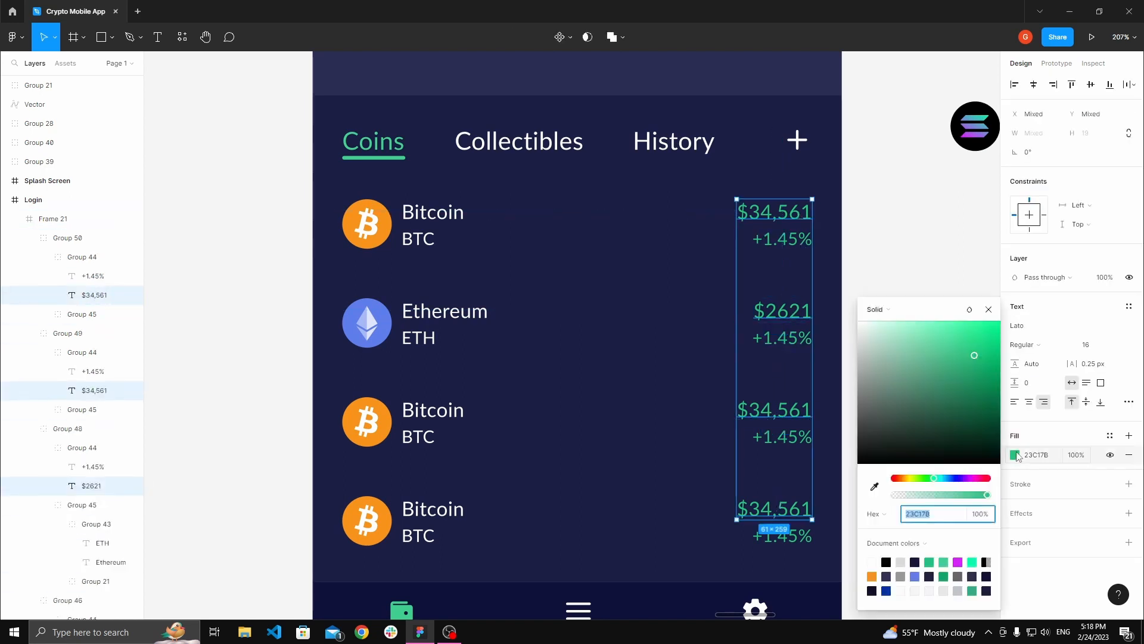
left_click_drag(953, 390, 842, 294)
left_click(922, 263)
Step: Change the second row's change label to +4.24%
scroll(825, 244, "down", 1)
left_click_drag(824, 244, 881, 255)
scroll(839, 298, "down", 1)
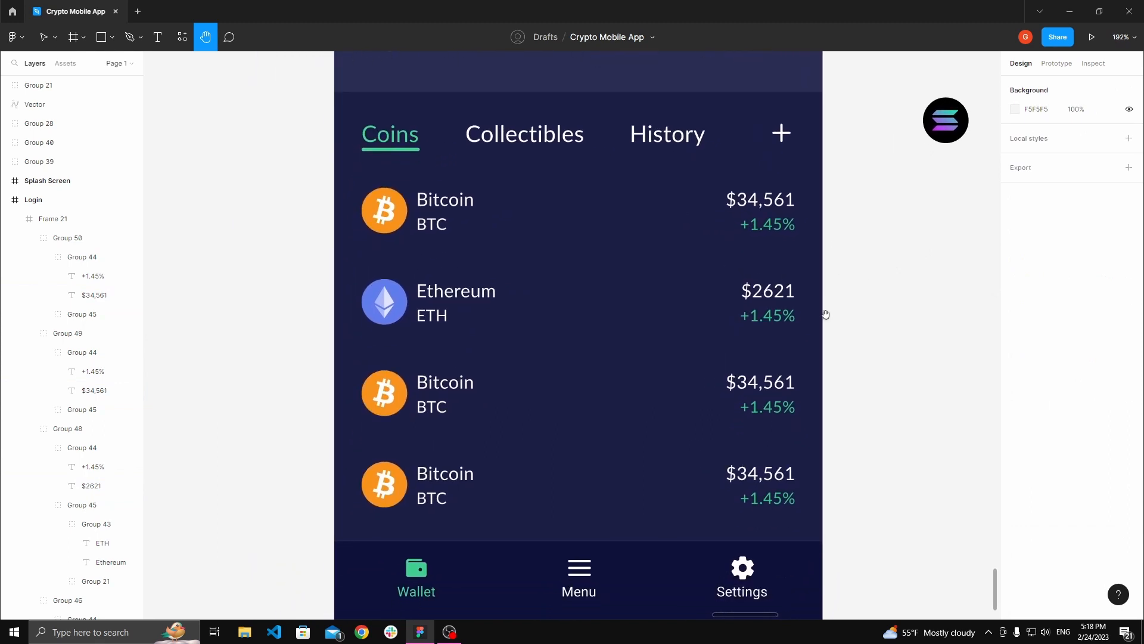
scroll(828, 310, "up", 3)
key("v")
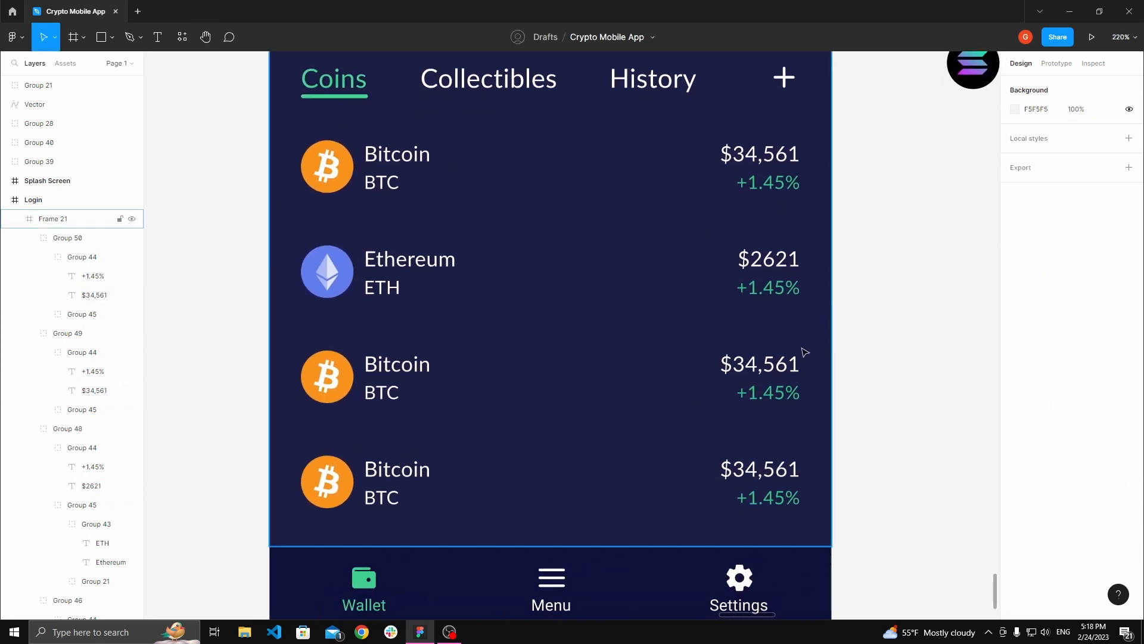
double_click(752, 290, "ctrl")
type("4.")
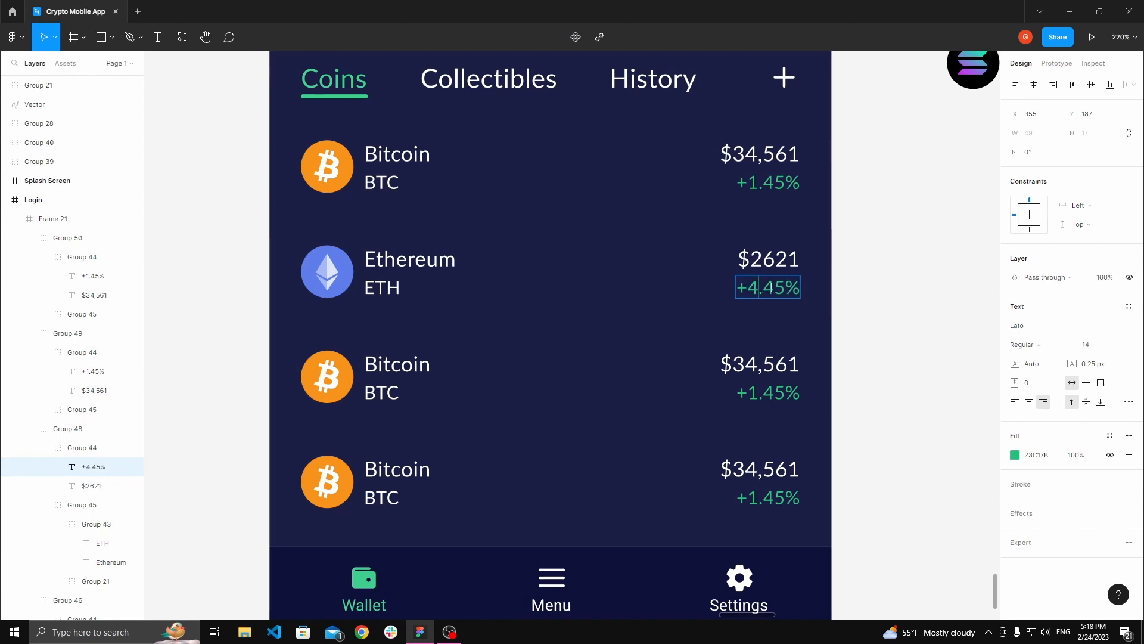
type("24")
key("Escape")
key("Escape")
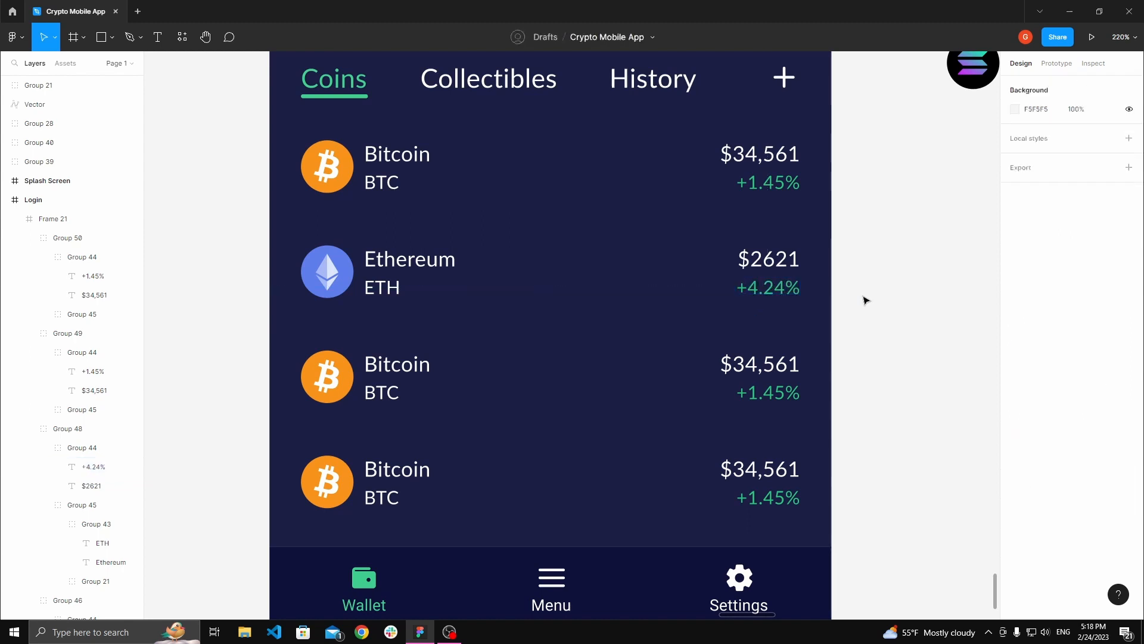
Step: Copy the Cardano coin icon from beside the frame
key("h")
scroll(852, 301, "down", 5)
left_click_drag(804, 333, 989, 268)
key("v")
right_click(858, 286)
left_click(877, 297)
Step: Replace the third row's Bitcoin icon with the copied Cardano icon using paste to replace
left_click(774, 345)
key("space")
scroll(621, 362, "up", 5)
left_click(512, 354)
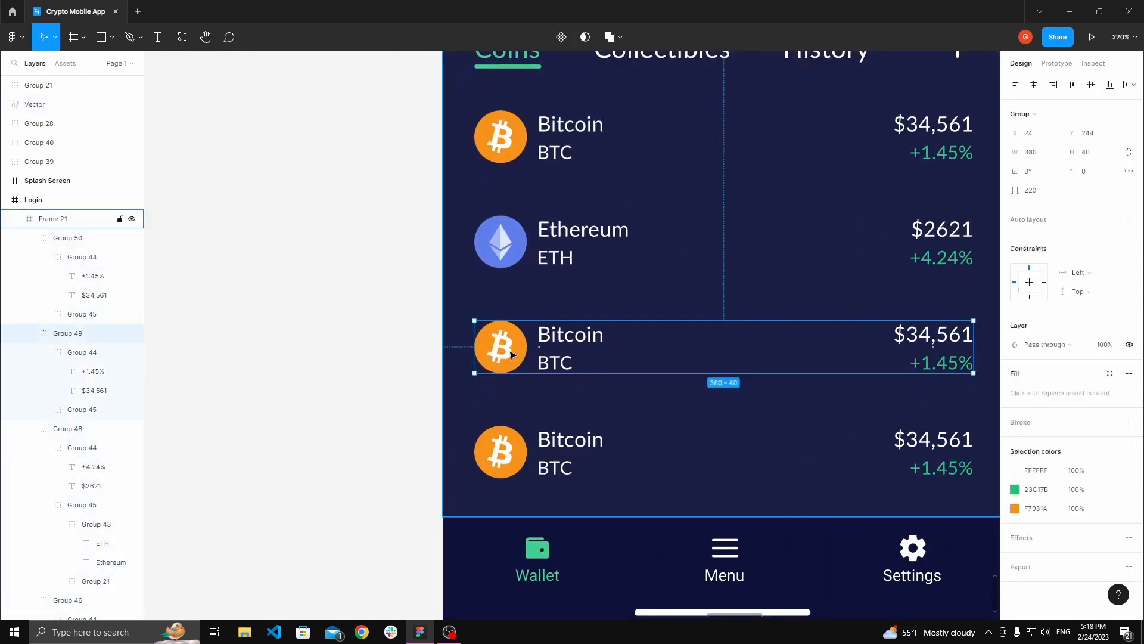
double_click(512, 355)
right_click(508, 352)
left_click(539, 303)
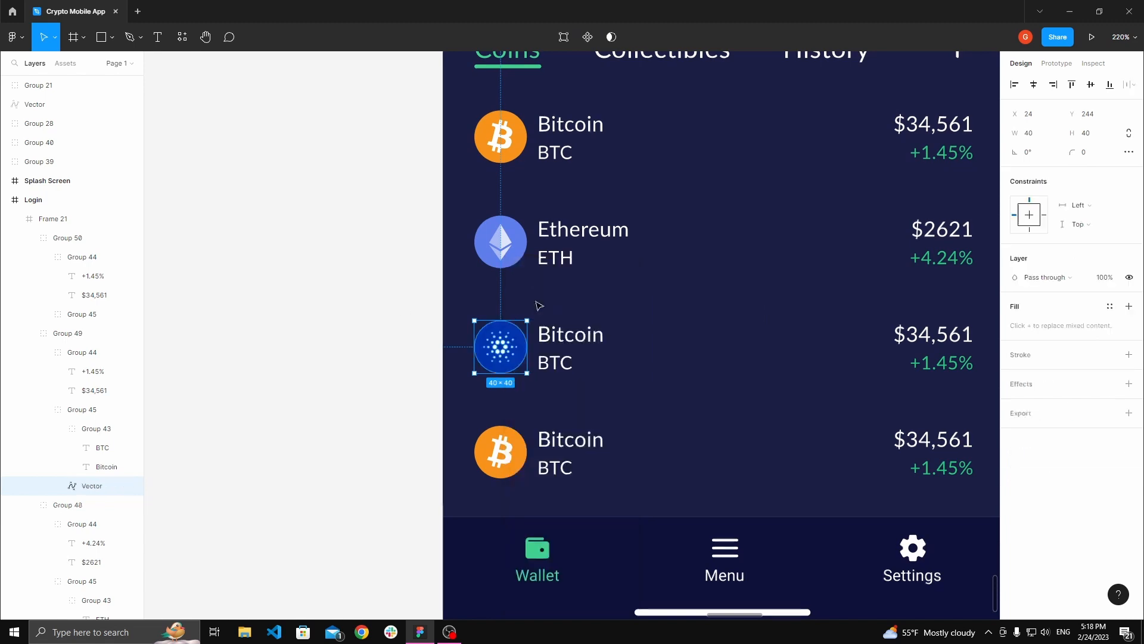
Step: Rename the third row's labels to Cardano and ADA
left_click(393, 308)
key("space")
left_click_drag(393, 308, 368, 307)
double_click(561, 342, "ctrl")
type("C")
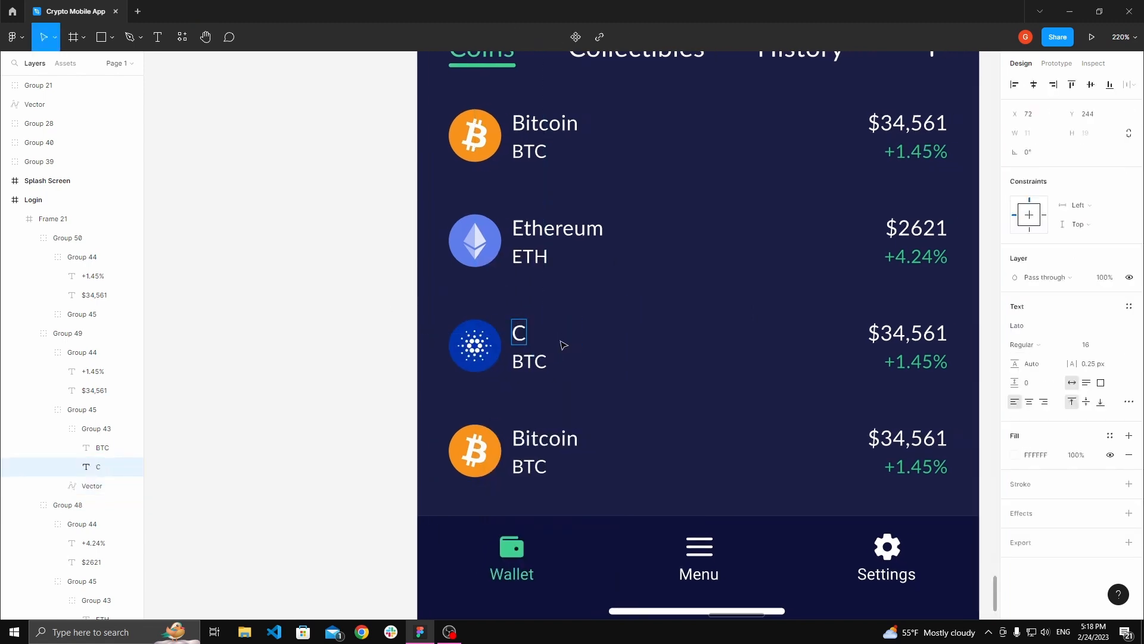
type("ardano")
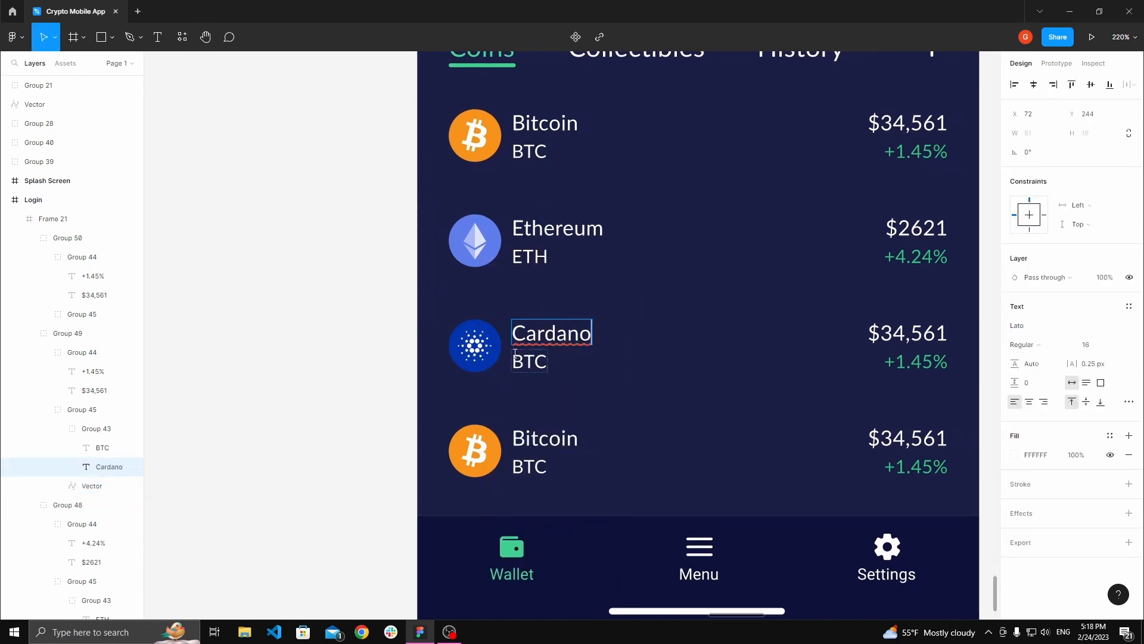
double_click(516, 359)
type("ADA")
Step: Set the third row's price to $0.384
left_click(383, 324)
key("space")
left_click_drag(428, 324, 237, 312)
double_click(701, 324, "ctrl")
left_click_drag(690, 321, 747, 320)
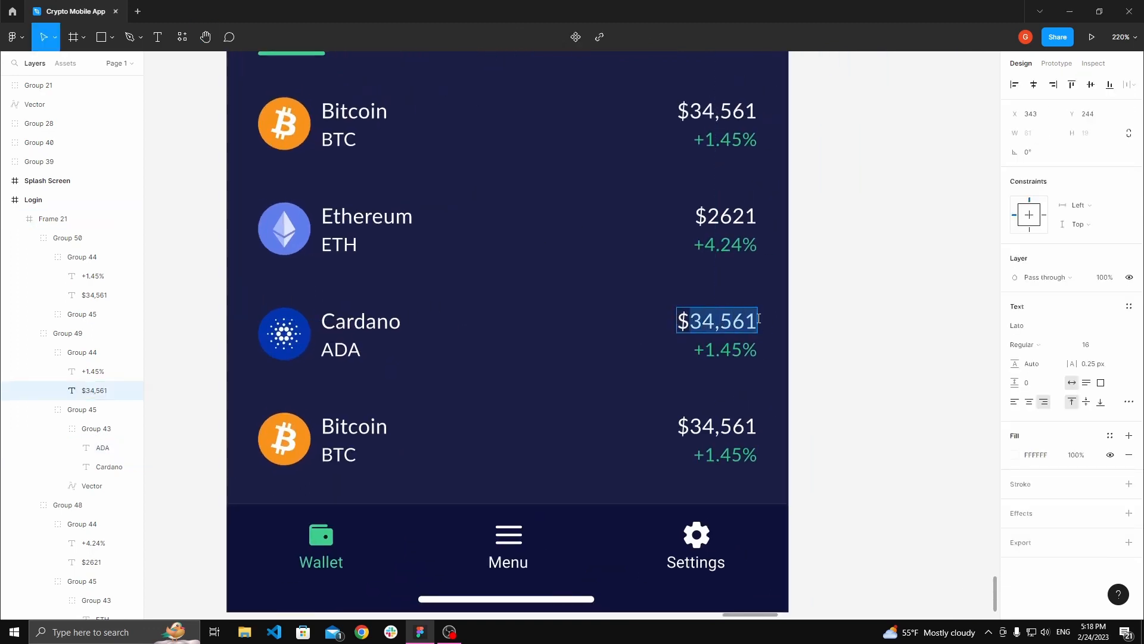
type("0.")
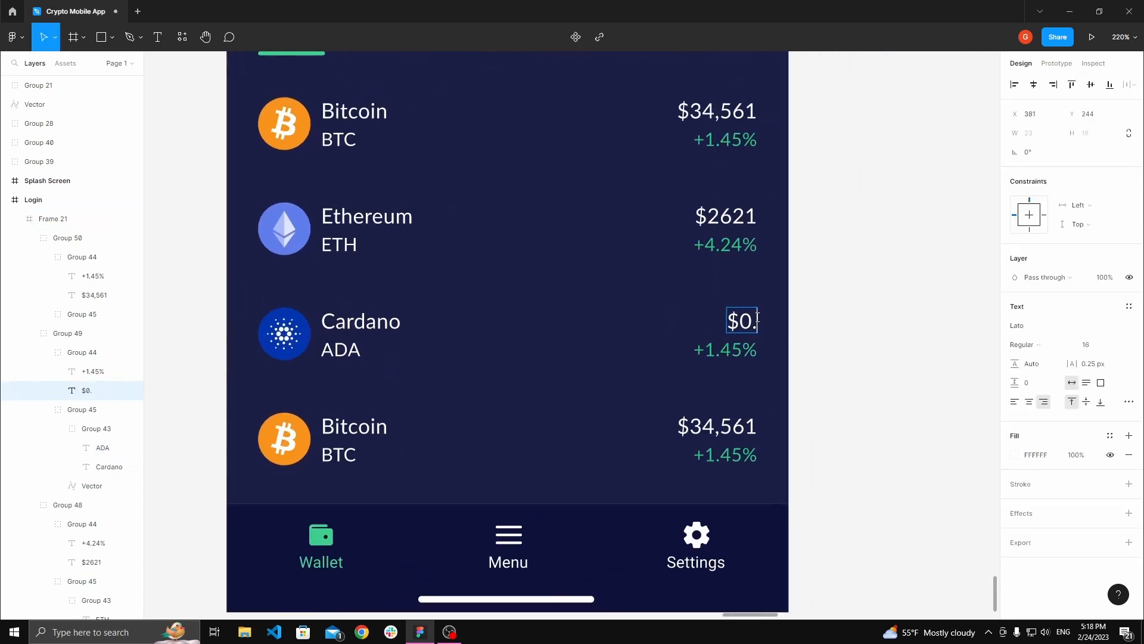
type("384")
Step: Change the third row's change label to +2.76%
double_click(710, 348)
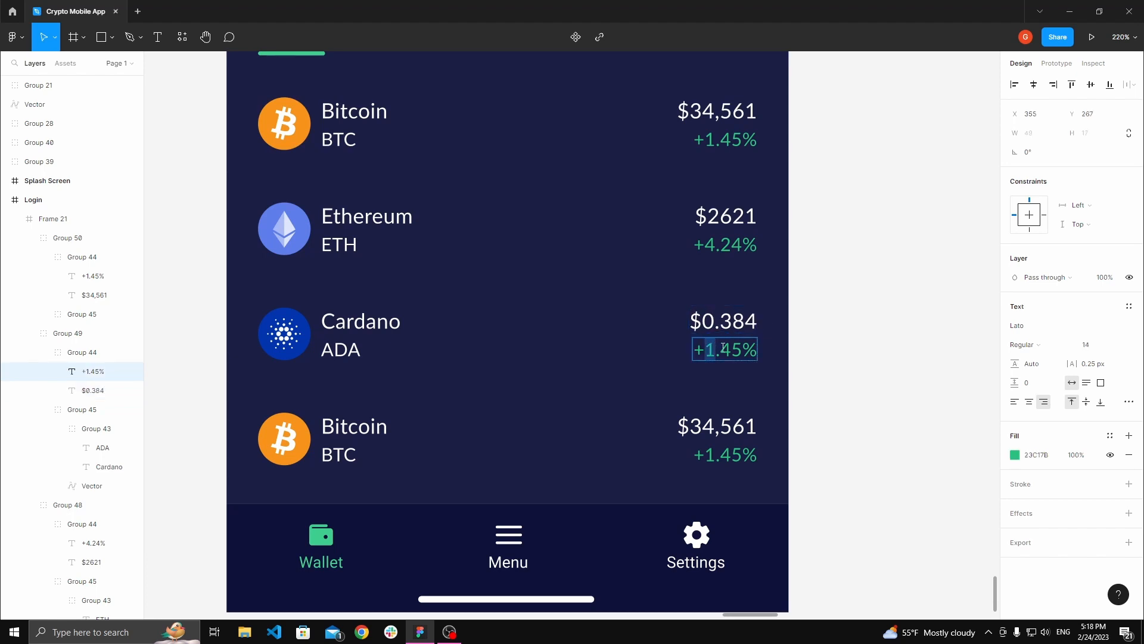
double_click(726, 348)
type("76")
left_click(891, 360)
Step: Copy the Solana coin icon from beside the frame
key("space")
scroll(881, 356, "down", 2)
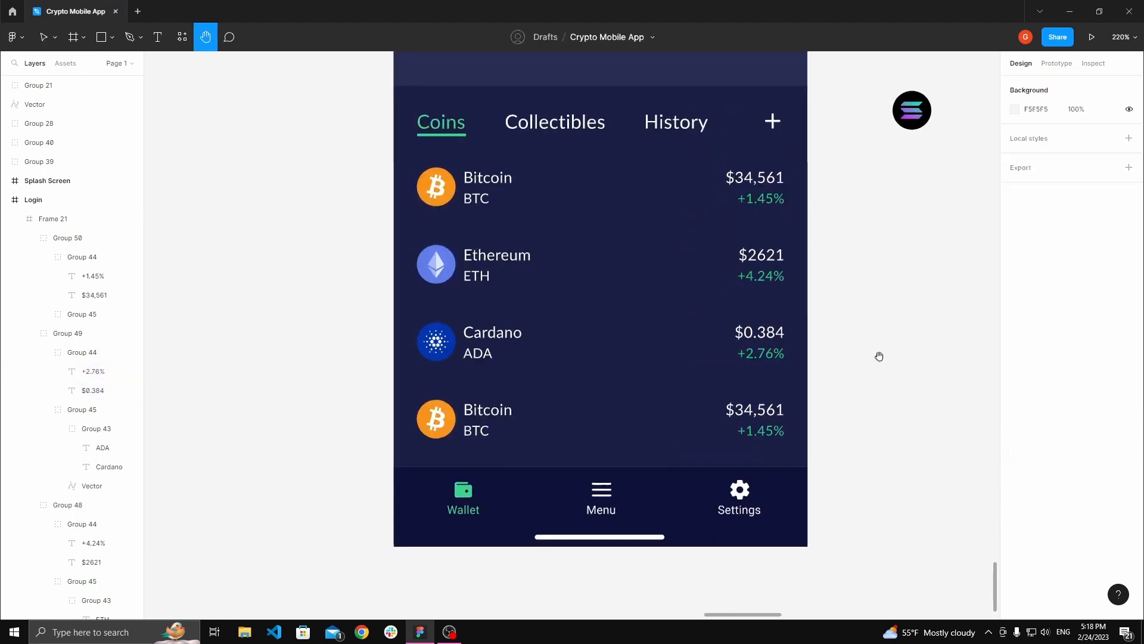
left_click_drag(879, 355, 533, 537)
right_click(576, 285)
left_click(609, 252)
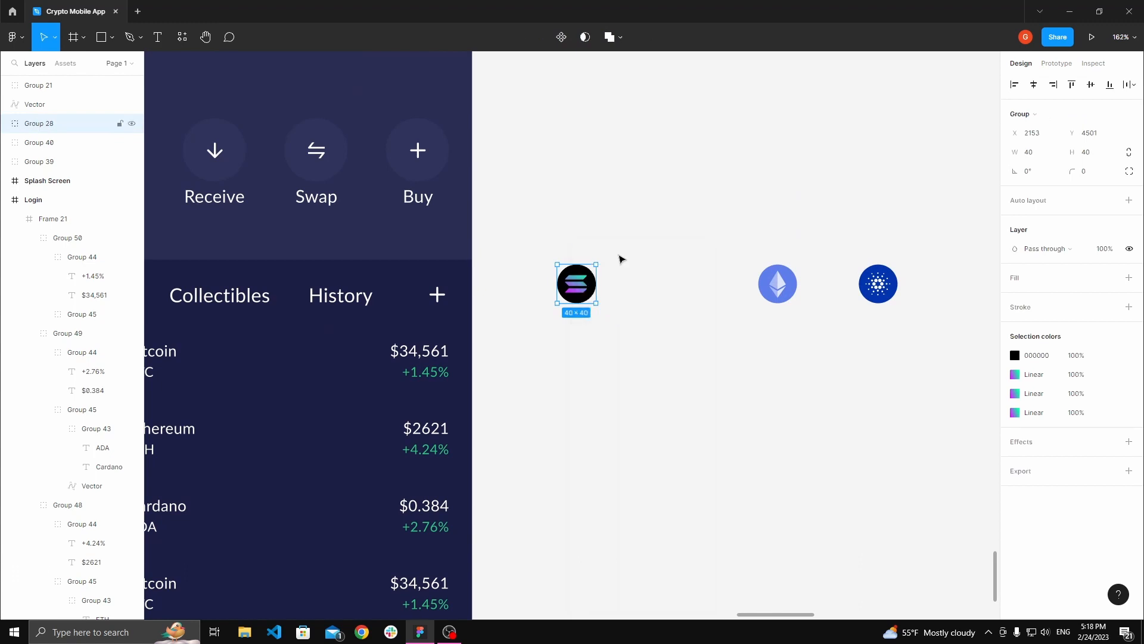
Step: Replace the fourth row's Bitcoin icon with the copied Solana icon using paste to replace
left_click(649, 382)
key("space")
left_click_drag(650, 398, 956, 211)
scroll(502, 417, "up", 2)
double_click(367, 398)
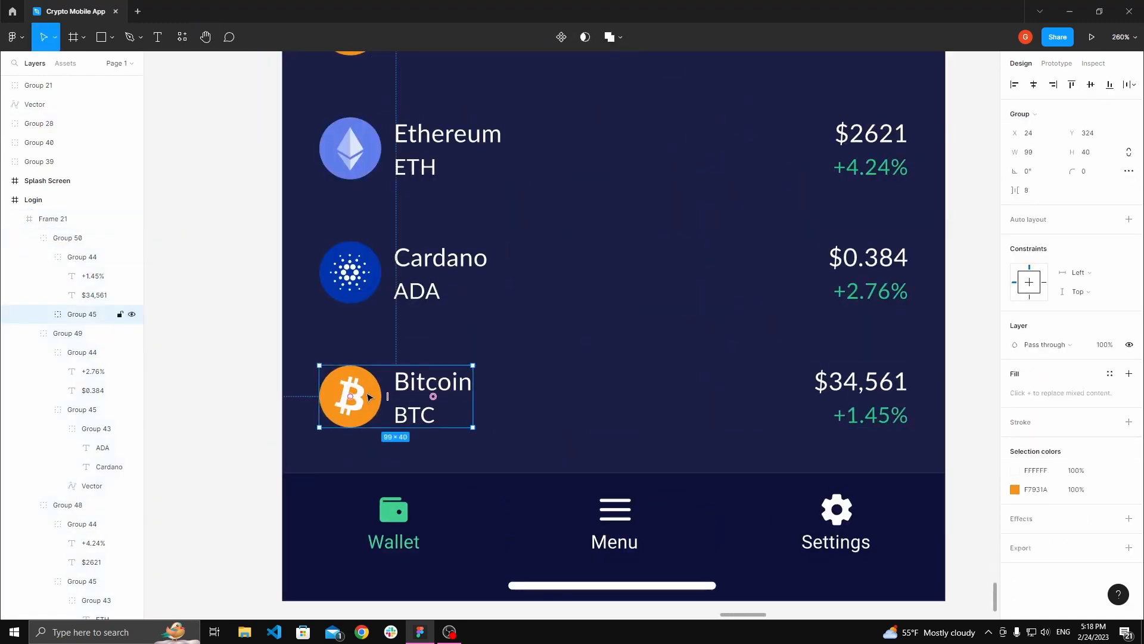
double_click(365, 397)
right_click(362, 396)
left_click(439, 295)
Step: Rename the fourth row's labels to Solana and SOL
double_click(425, 381)
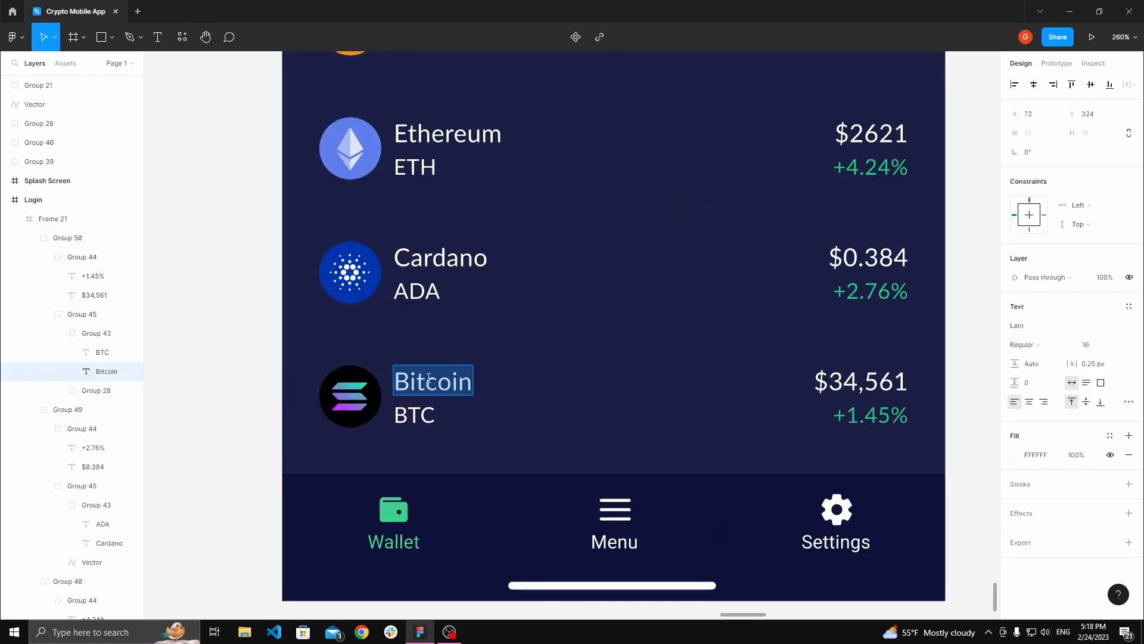
type("Solana")
double_click(413, 409)
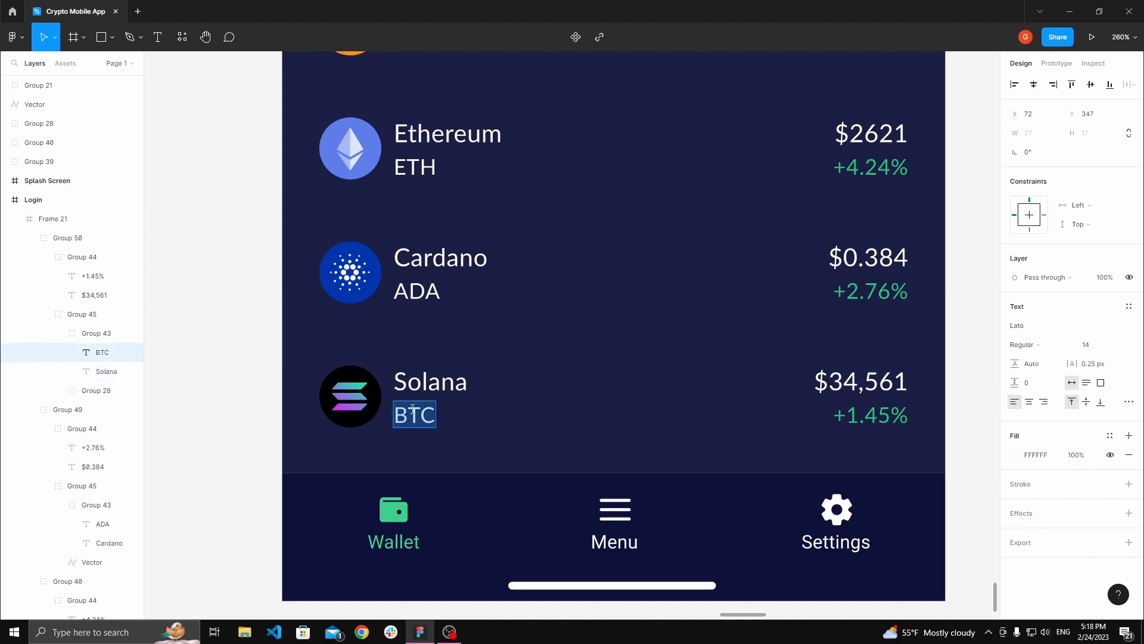
type("SOL")
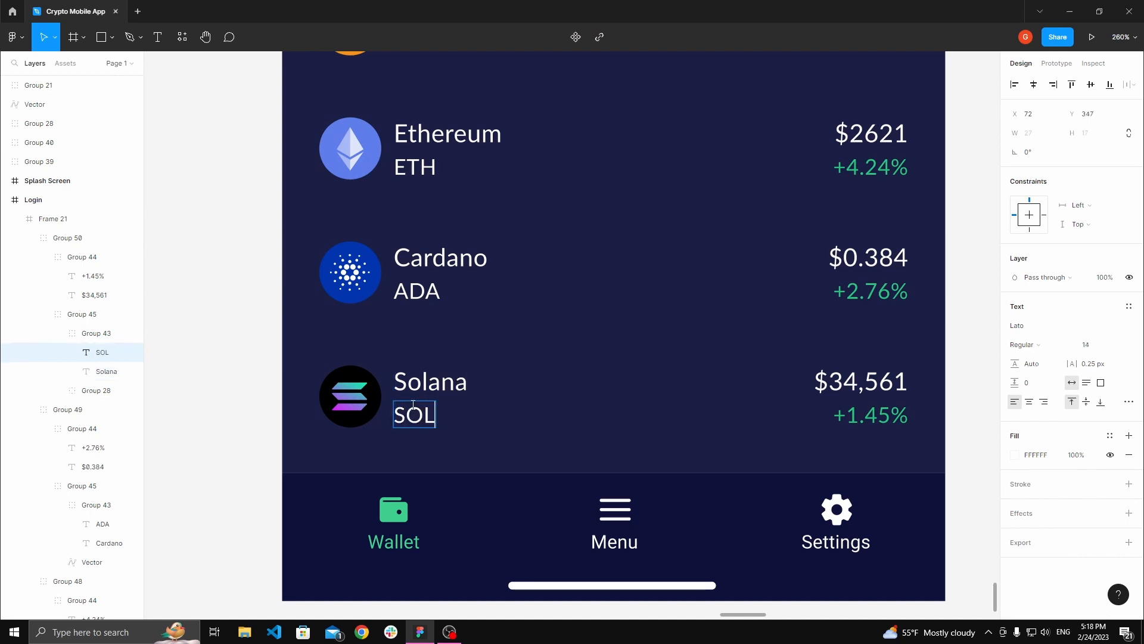
Step: Change the fourth row's change label to -1.45%
left_click(258, 392)
left_click_drag(258, 393, 153, 338)
left_click(753, 366, "ctrl")
scroll(753, 366, "up", 3)
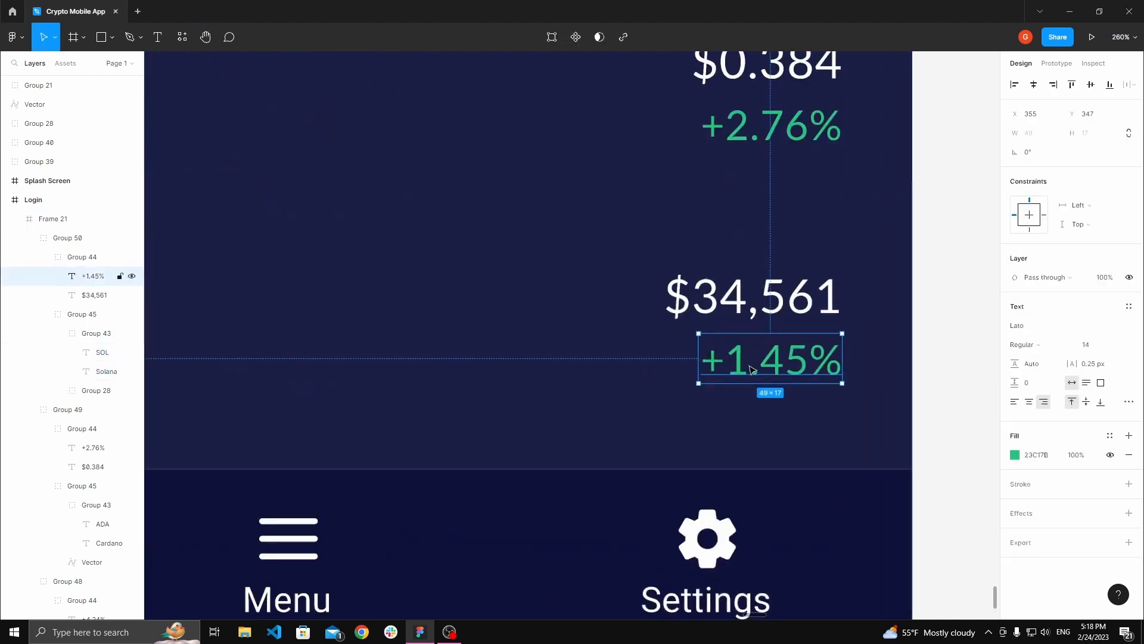
double_click(733, 363)
left_click_drag(731, 364, 696, 363)
type("-")
left_click(935, 358)
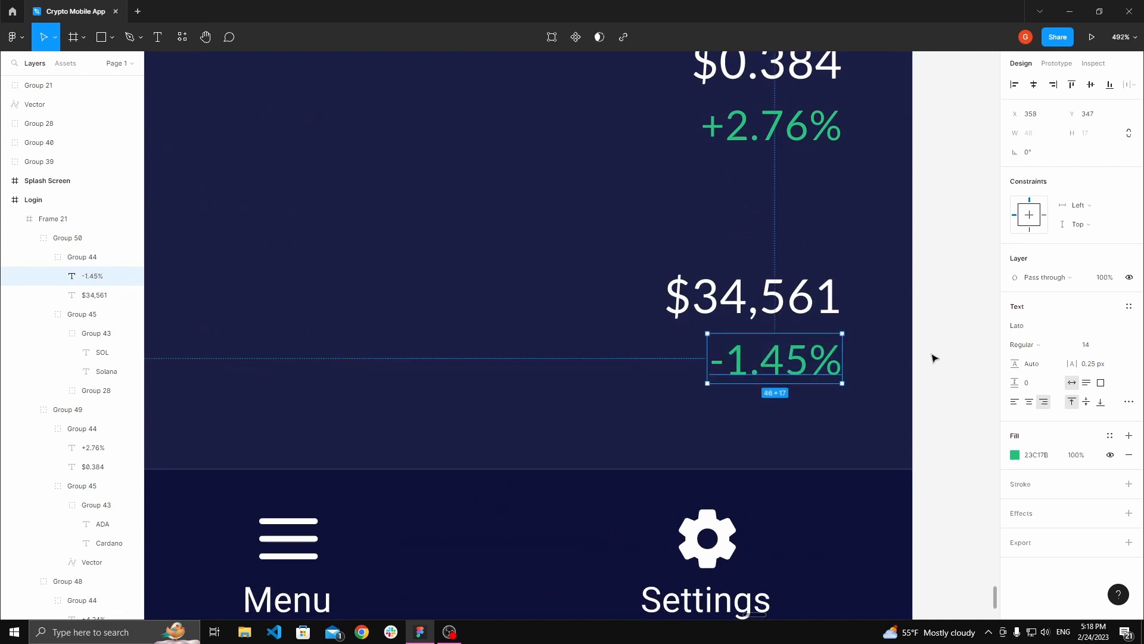
Step: Recolor the fourth row's change label red
left_click(1016, 456)
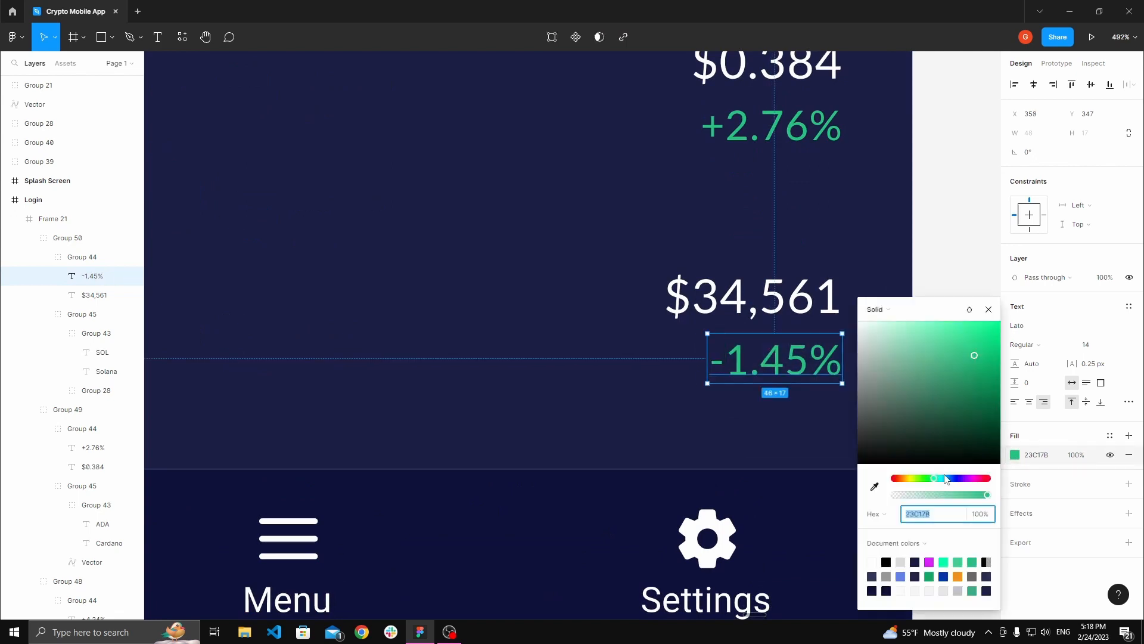
left_click(898, 479)
left_click_drag(964, 358, 971, 328)
scroll(832, 308, "down", 5)
left_click(898, 257)
scroll(900, 260, "up", 2)
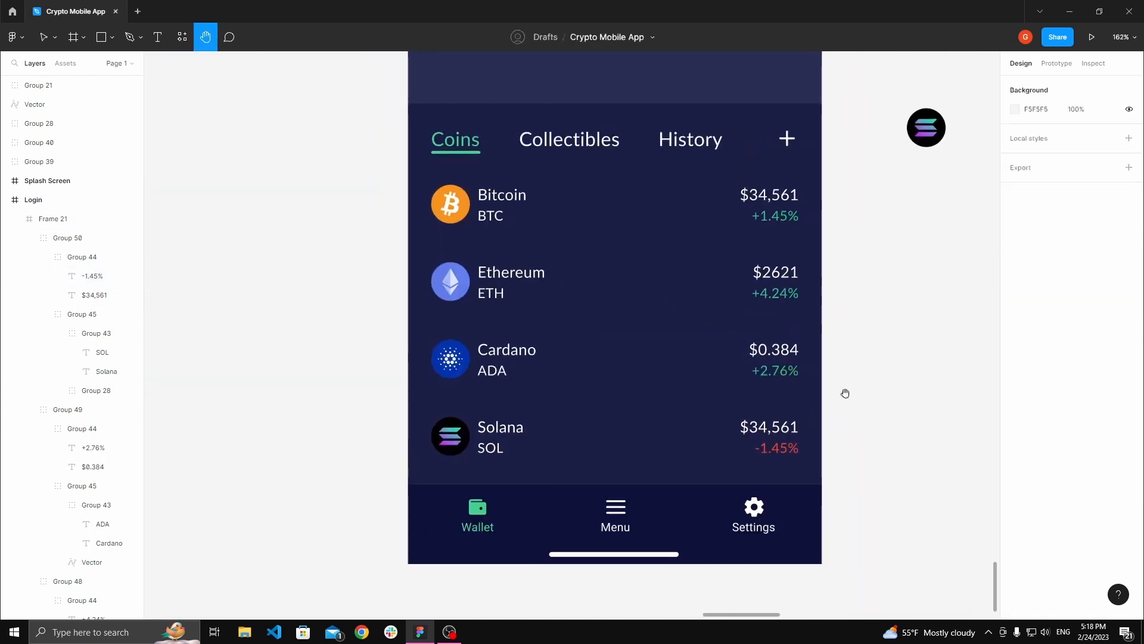
left_click(777, 447, "ctrl")
left_click(1015, 454)
left_click_drag(969, 332, 973, 333)
left_click(912, 288)
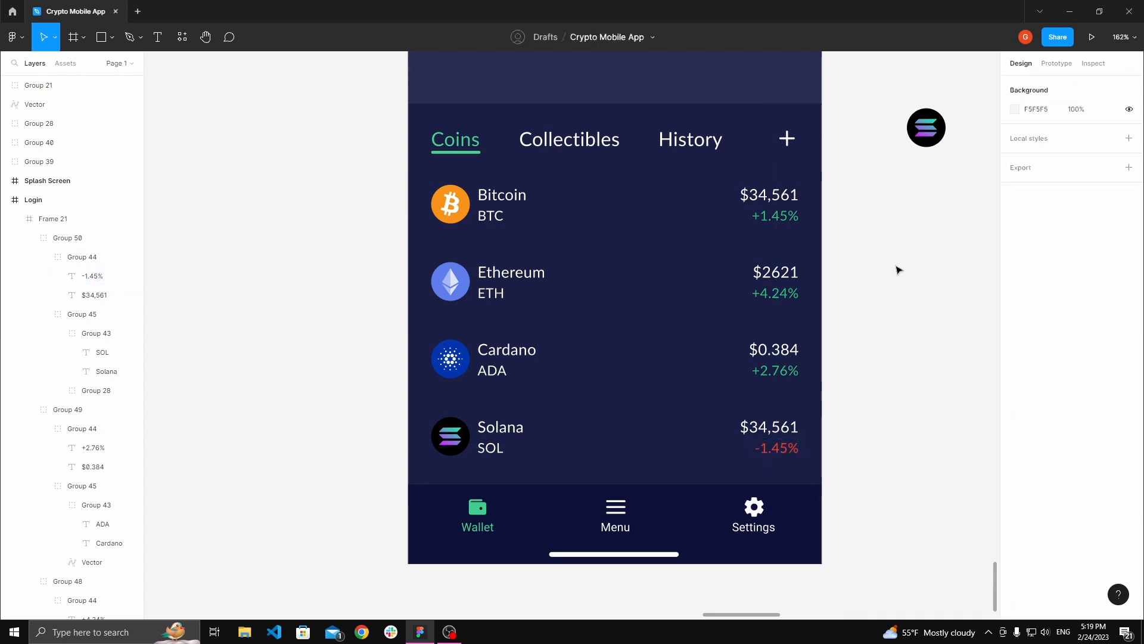
Step: Zoom out to view the splash, login and home screens side by side on the canvas
key("h")
left_click_drag(876, 256, 911, 267)
scroll(884, 340, "down", 2)
key("v")
left_click(948, 204)
key("h")
scroll(901, 197, "down", 3)
scroll(912, 268, "down", 3)
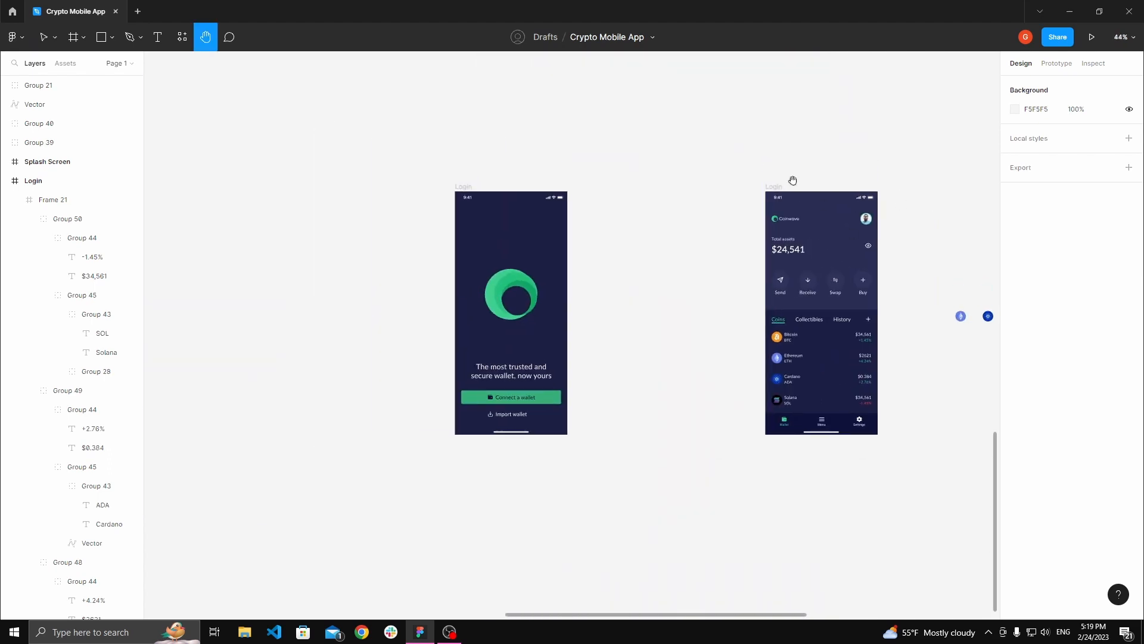
scroll(690, 160, "down", 3)
left_click_drag(690, 161, 769, 212)
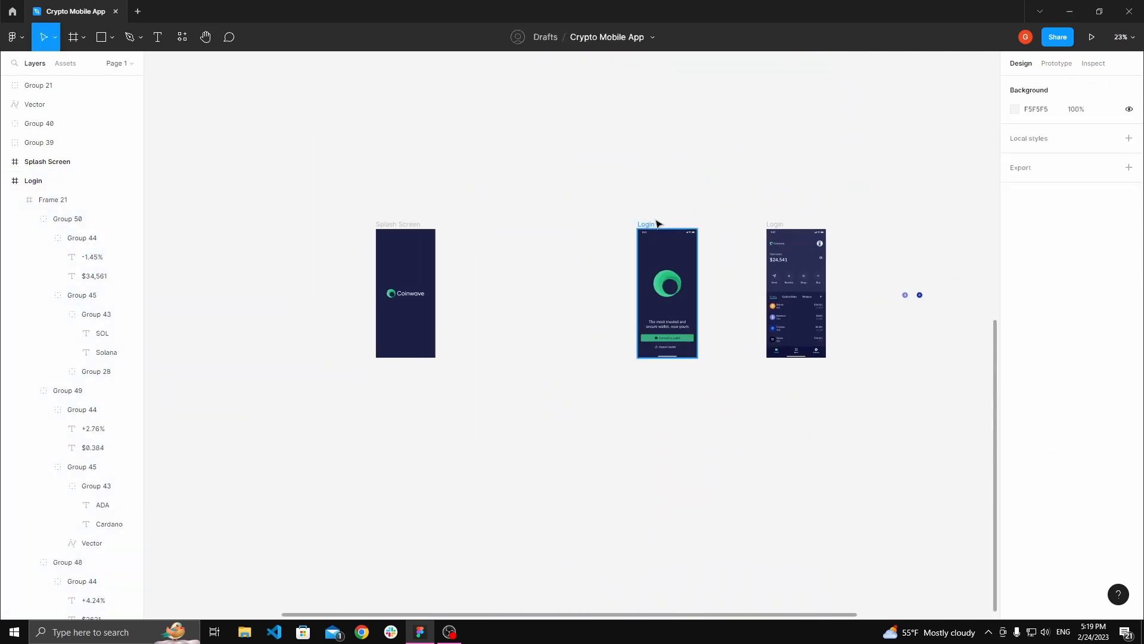
Step: Rearrange the Login and home screen frames so the three screens are evenly spaced and aligned
left_click_drag(656, 222, 656, 196)
left_click(565, 188)
key("space")
left_click_drag(874, 230, 801, 200)
left_click(695, 197)
key("space")
scroll(757, 210, "up", 2)
left_click_drag(706, 245, 661, 243)
left_click(692, 215)
left_click_drag(846, 244, 787, 239)
left_click(807, 225)
scroll(743, 188, "up", 2)
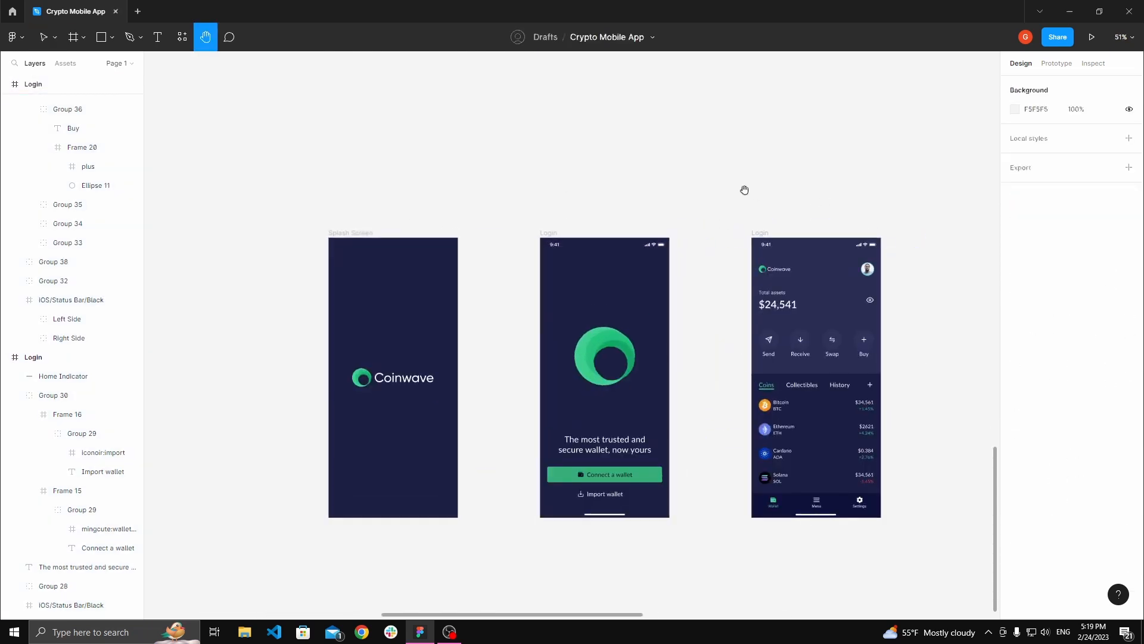
key("space")
left_click_drag(744, 189, 743, 133)
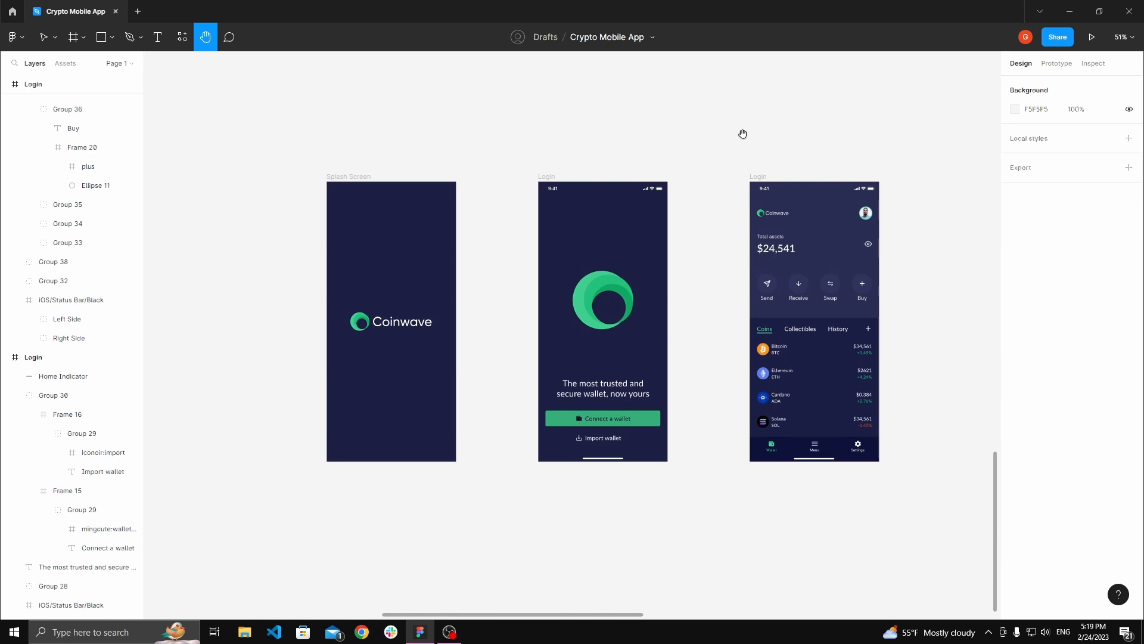
left_click_drag(743, 134, 726, 118)
scroll(709, 140, "up", 1)
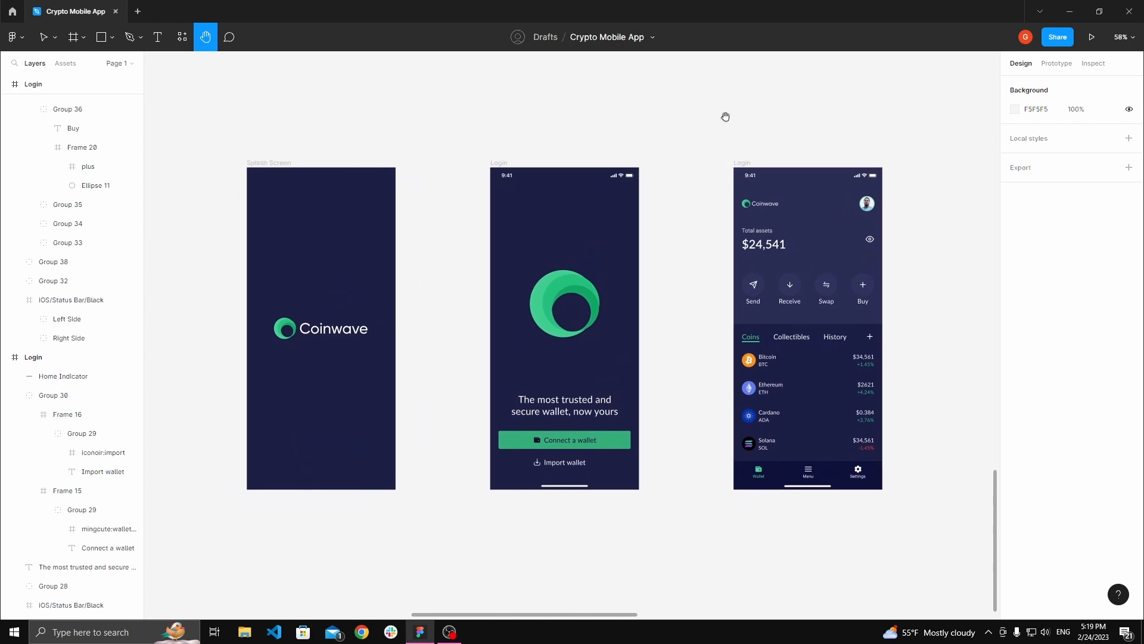